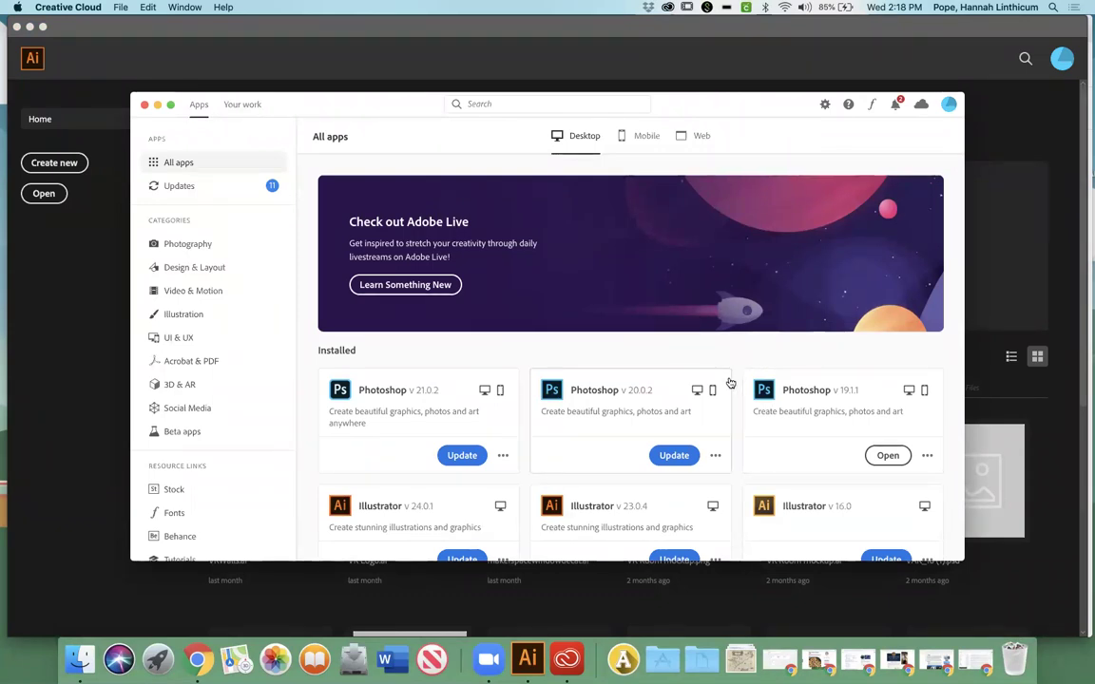
- Browse the Creative Cloud app list and notifications, then close the Creative Cloud window
scroll(730, 383, "down", 3)
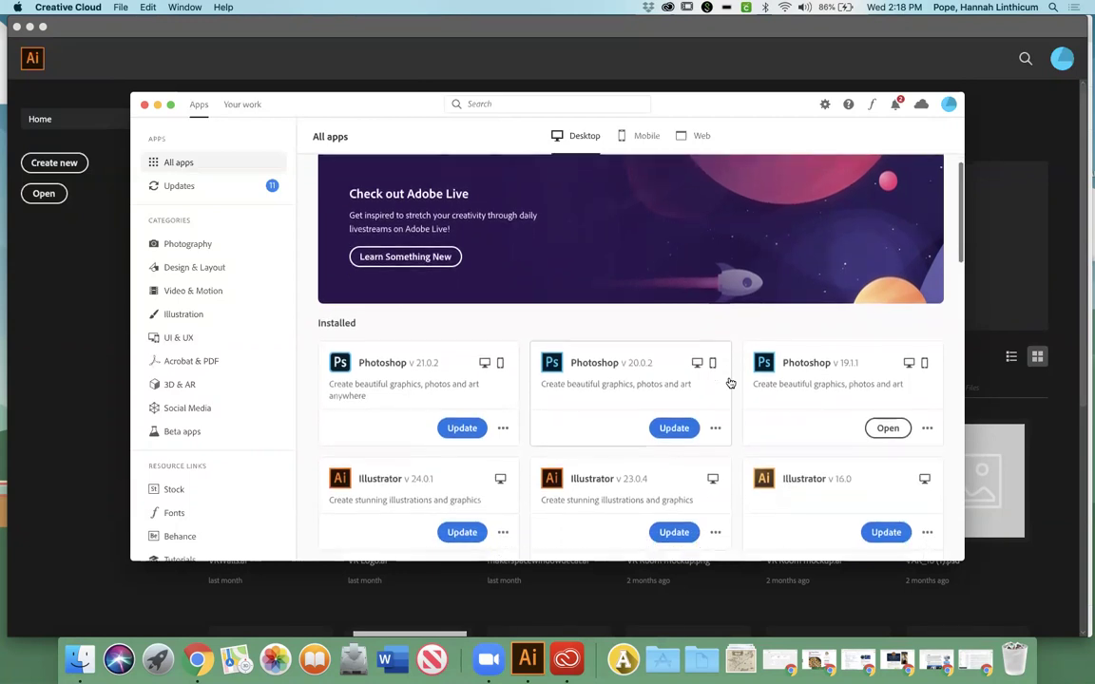
scroll(730, 383, "down", 5)
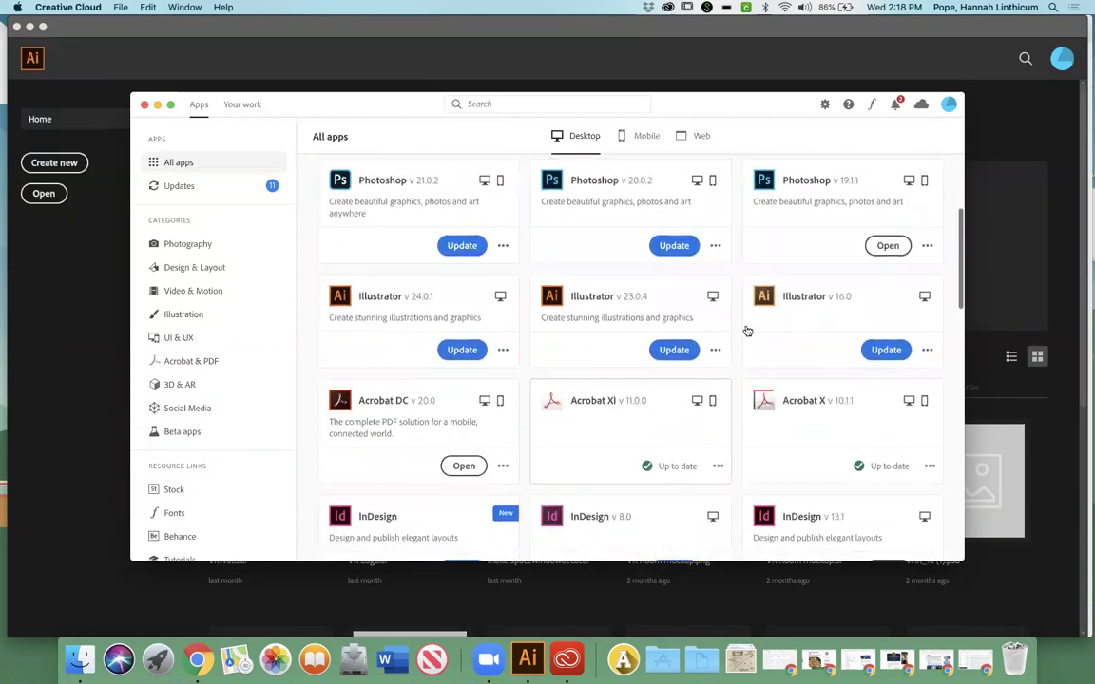
left_click(895, 105)
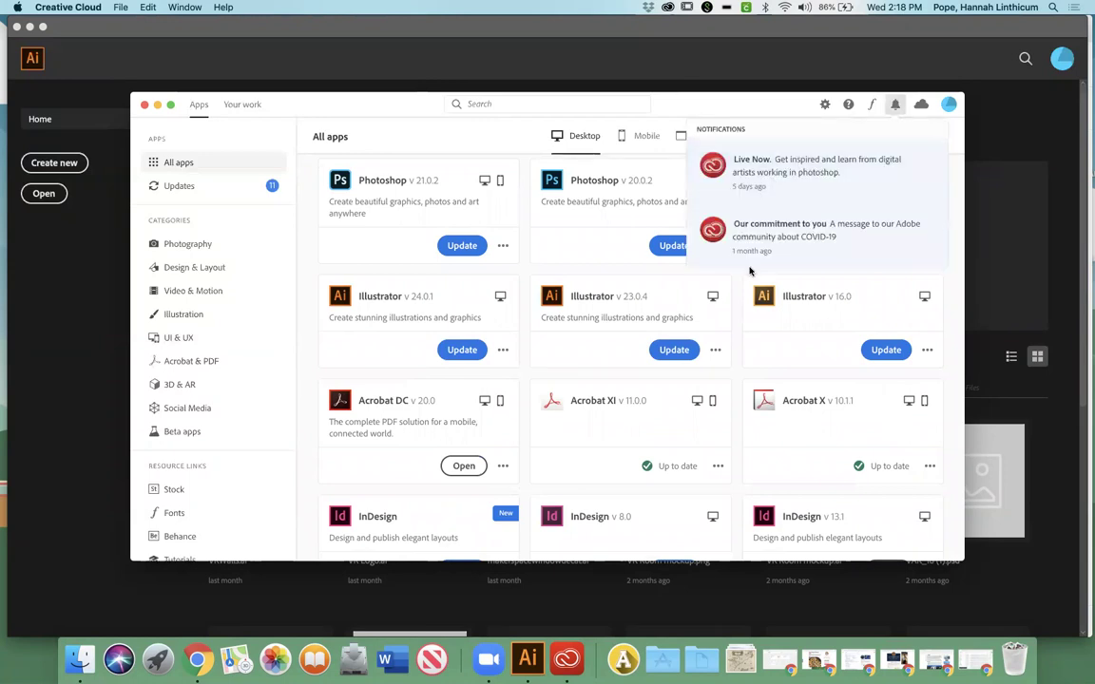
left_click(893, 109)
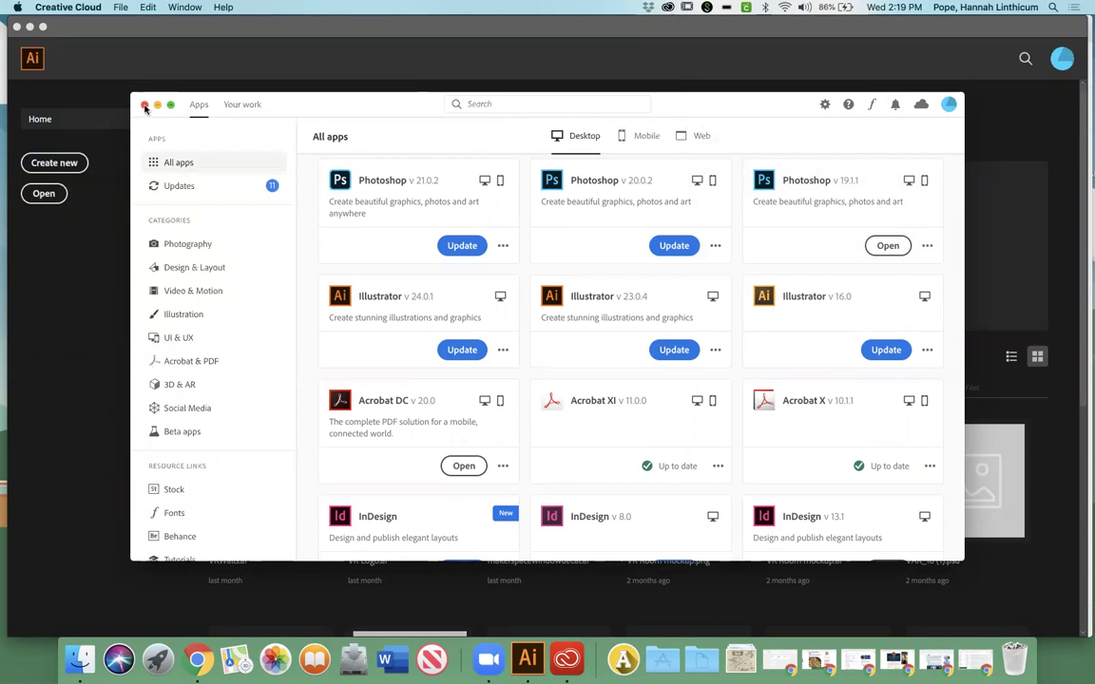
left_click(144, 106)
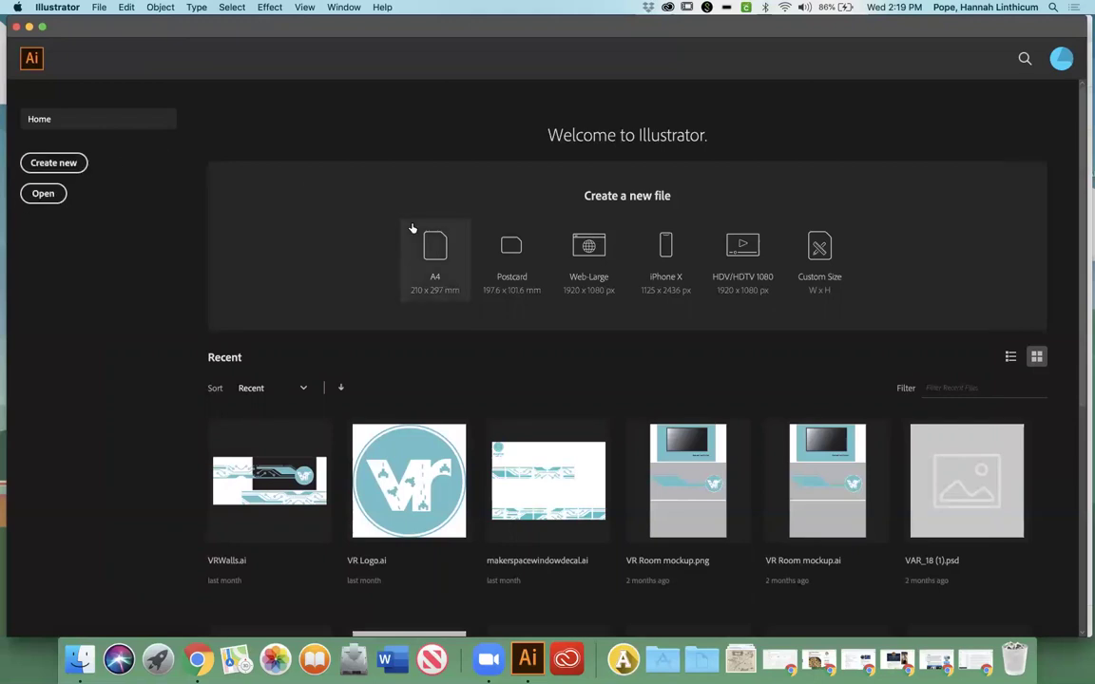
- Start a new Print document in Inches with landscape orientation, then bring up the Google Slides presentation
left_click(54, 164)
left_click_drag(494, 135, 573, 118)
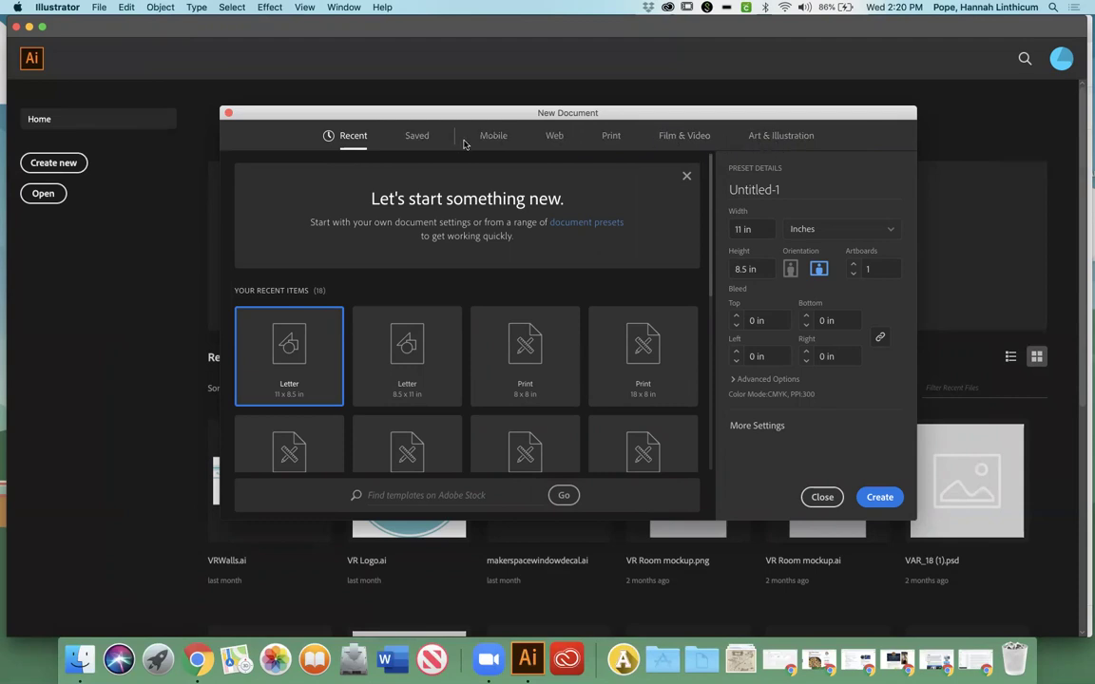
left_click(610, 140)
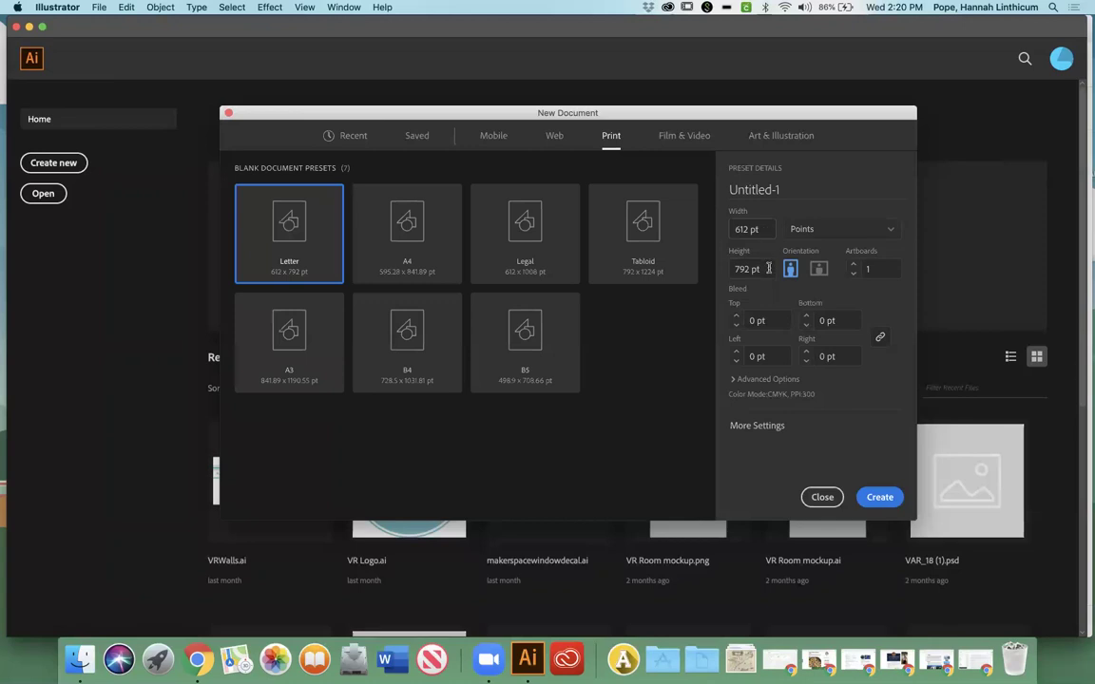
left_click(881, 233)
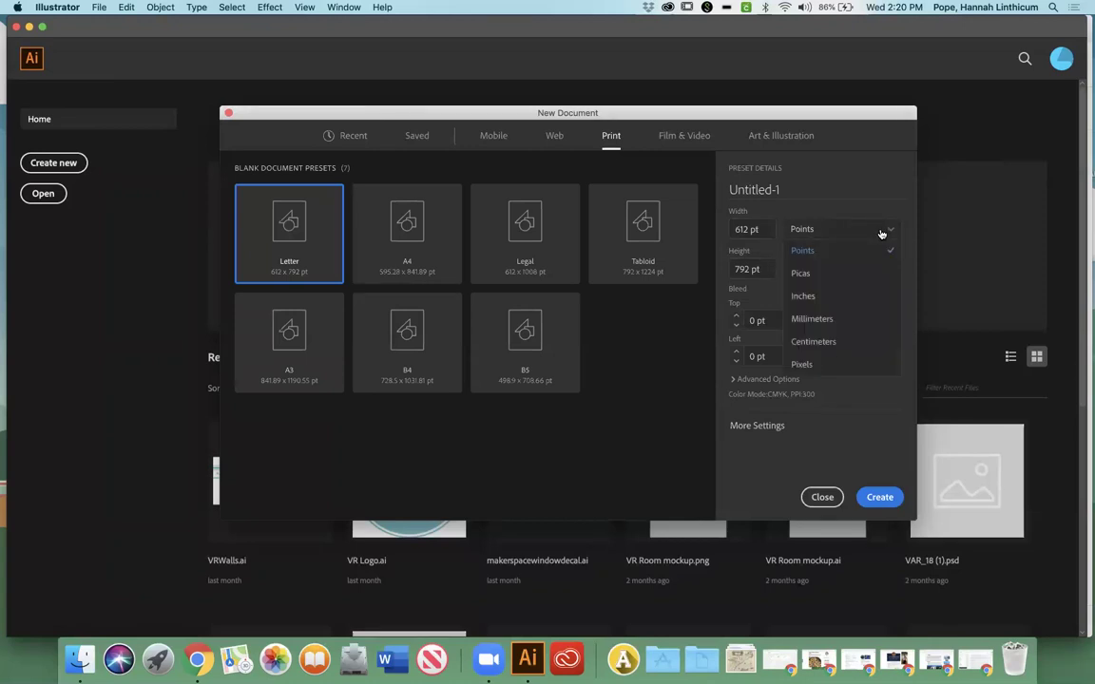
left_click(825, 294)
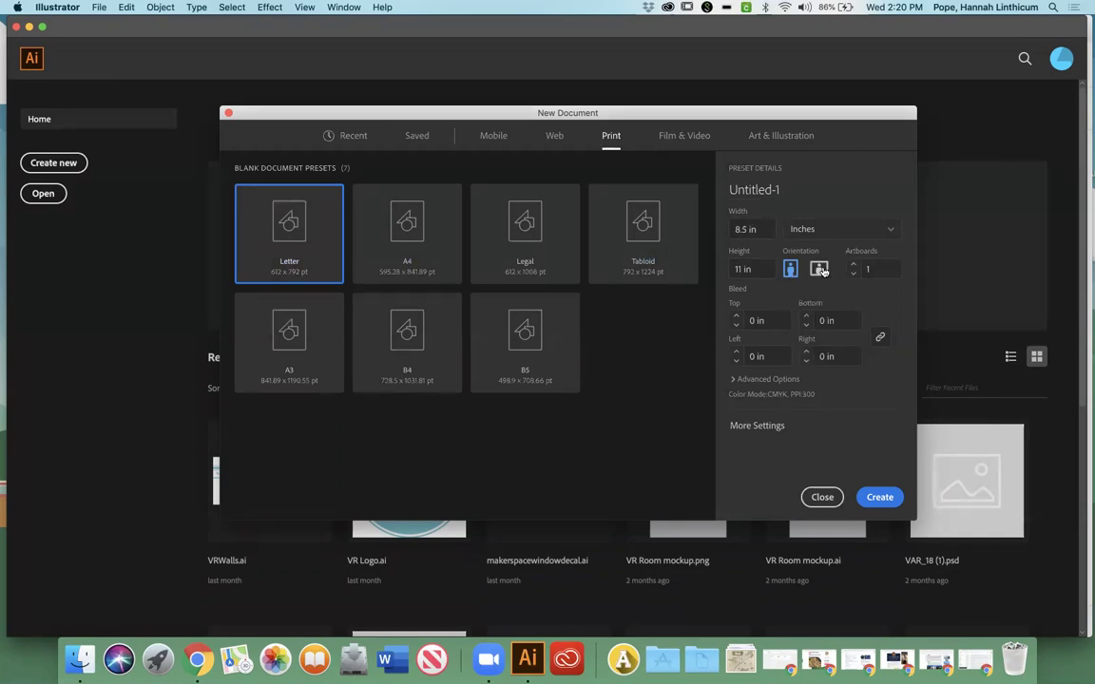
left_click(823, 272)
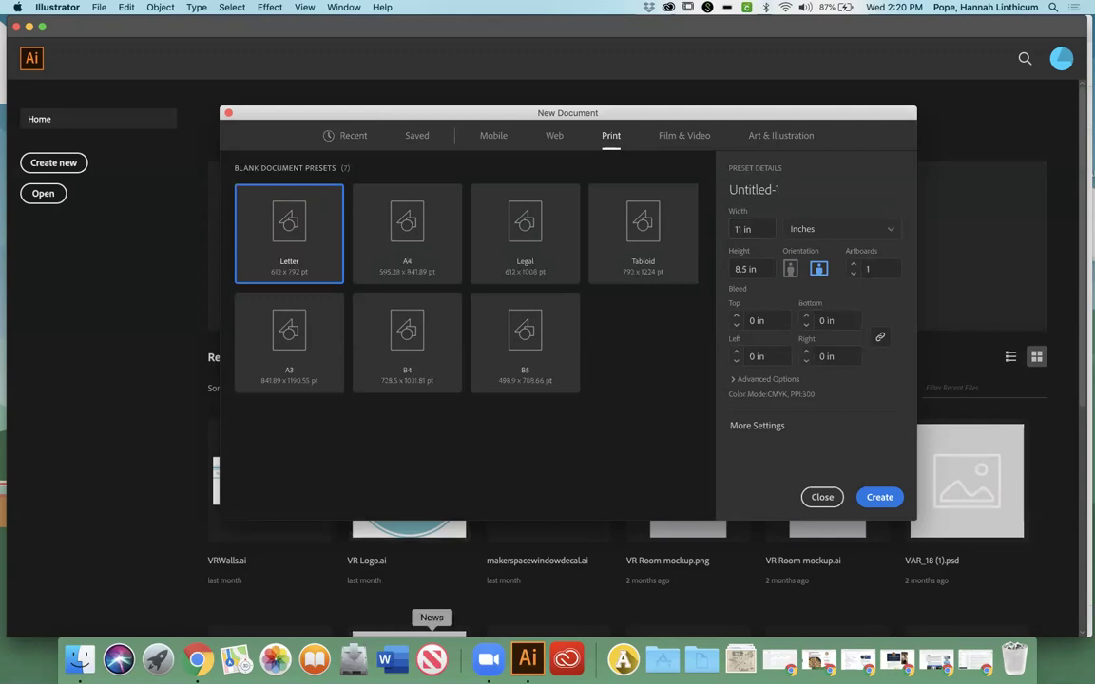
left_click(197, 659)
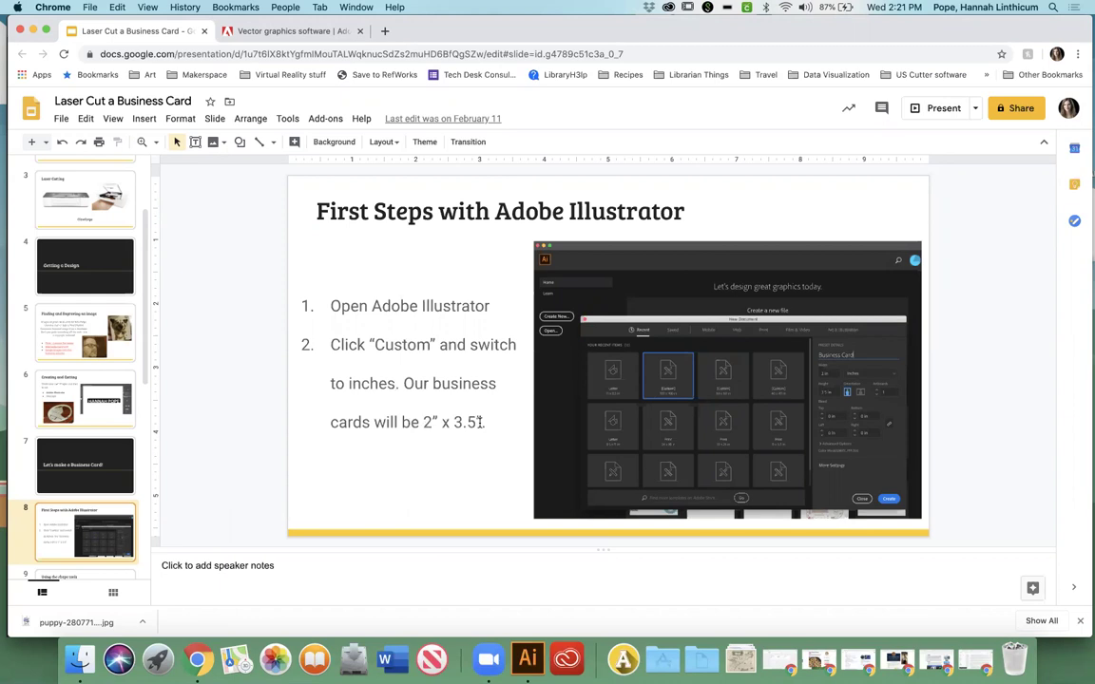
- Confirm the 2" × 3.5" card size on the slide and return to Illustrator's New Document dialog
left_click(527, 659)
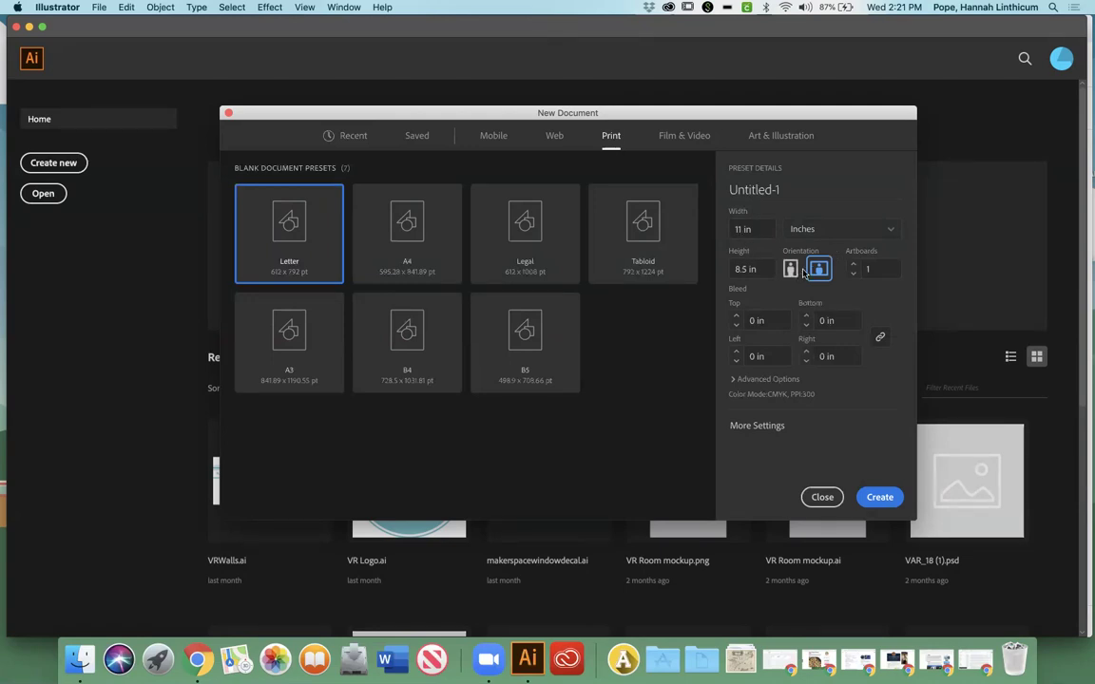
- Set width 3.5 in and height 2 in, name it Bus_card_ex, keep Inches, and create the document
double_click(729, 231)
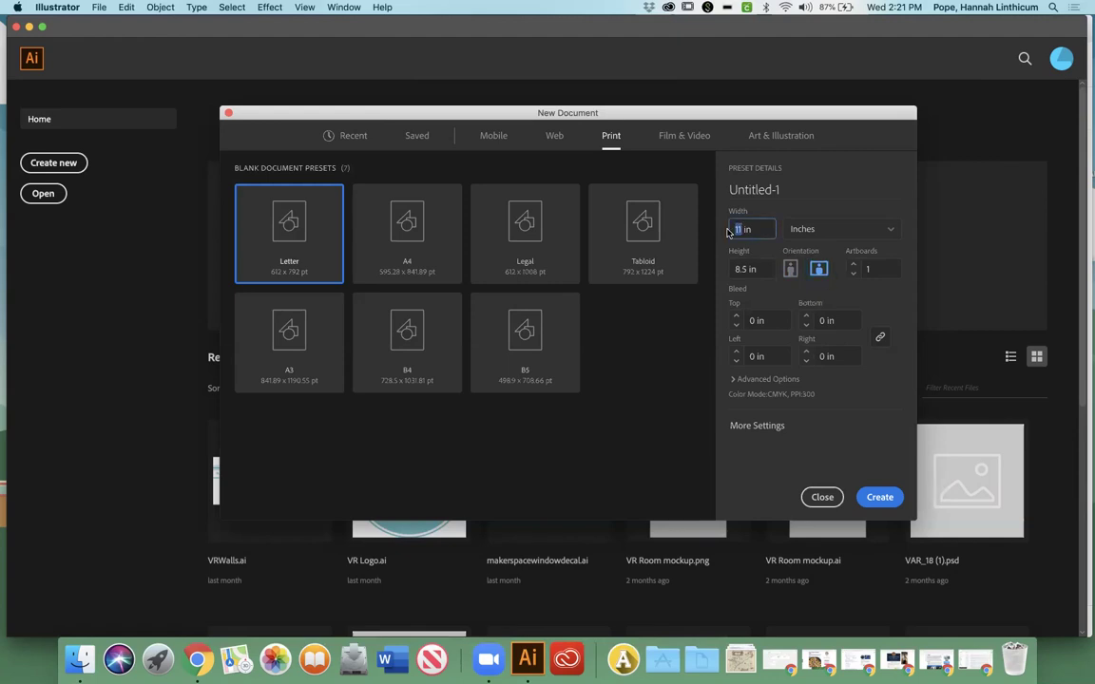
type("3.5")
double_click(745, 268)
type("1")
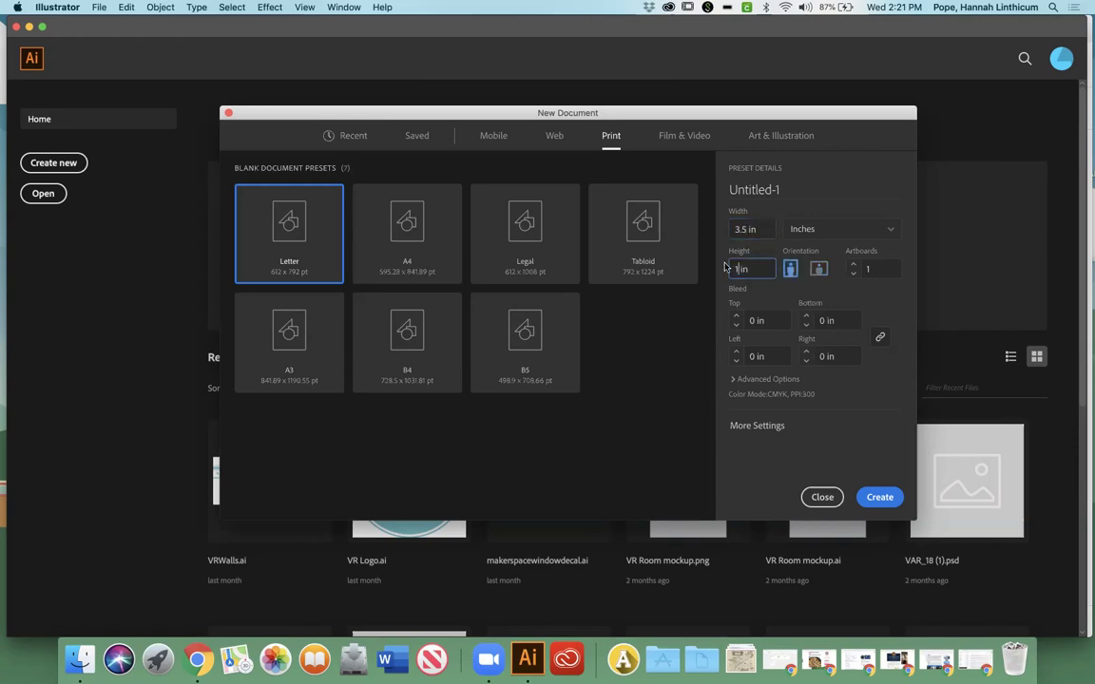
key("BackSpace")
type("2")
left_click(778, 190)
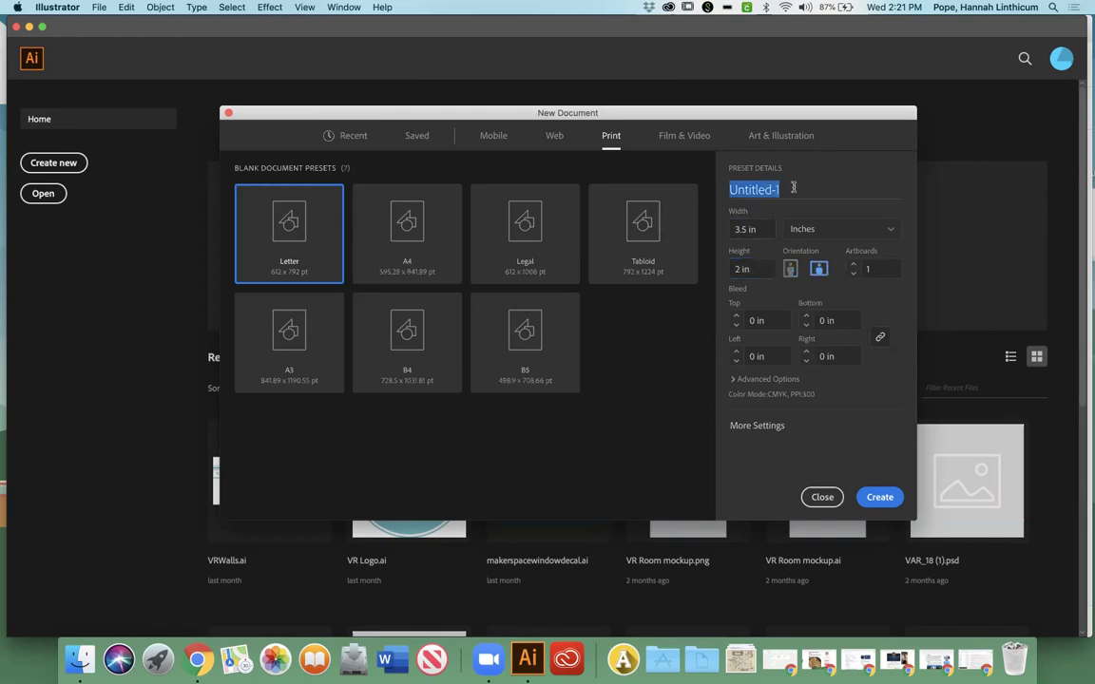
type("Bu")
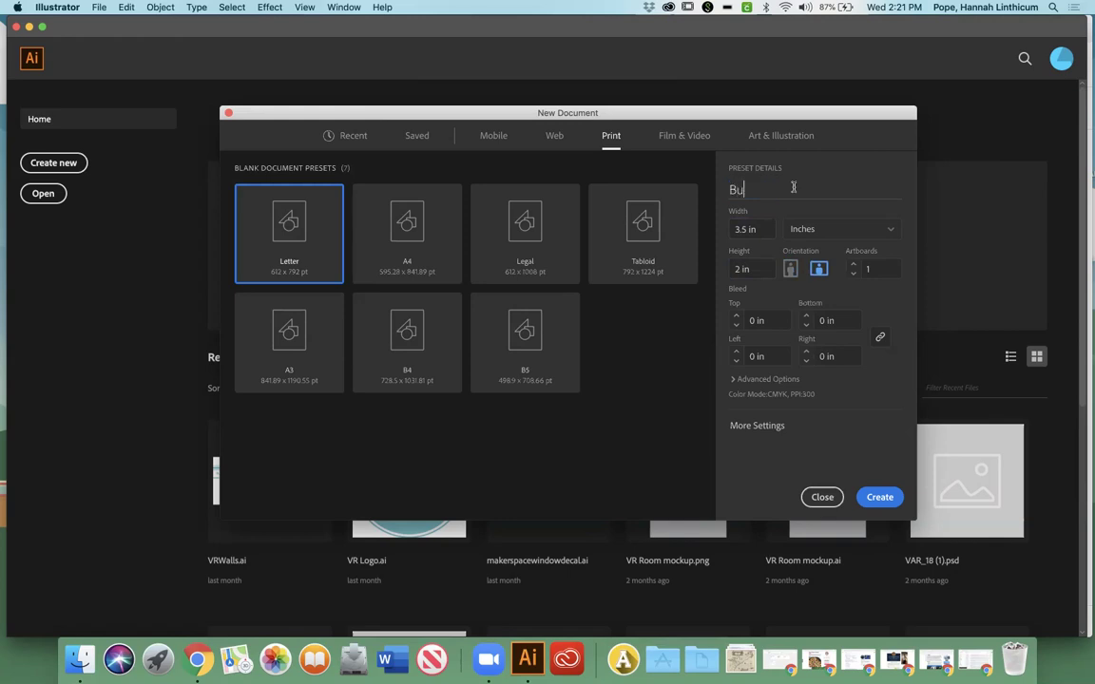
type("s_card_ex")
left_click(884, 232)
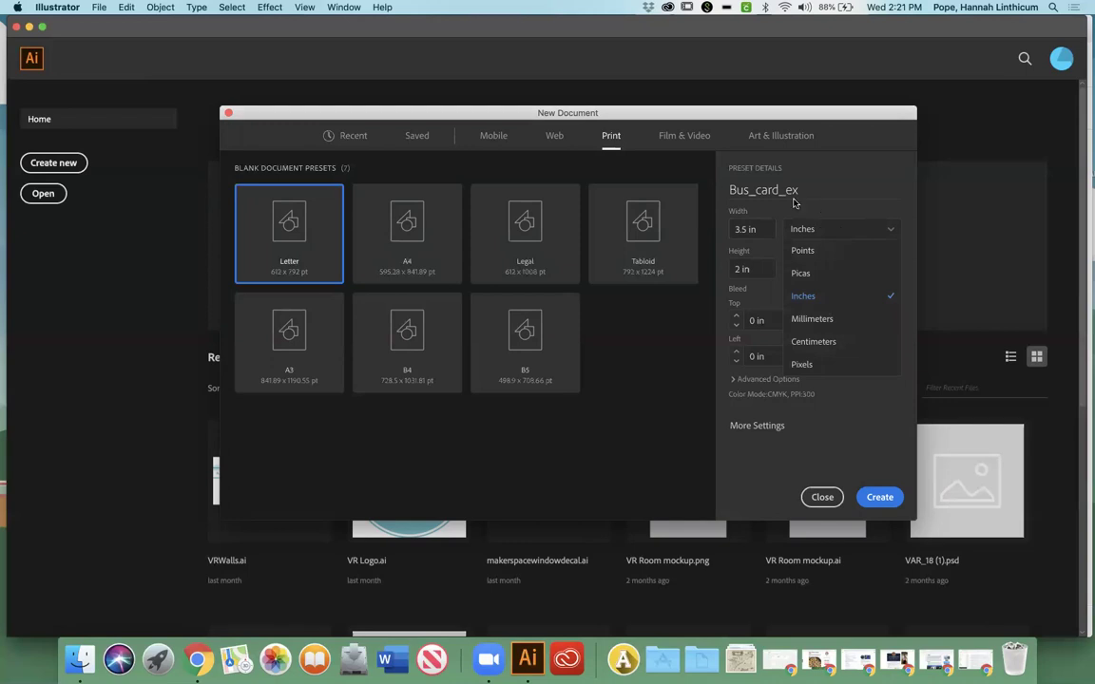
left_click(708, 190)
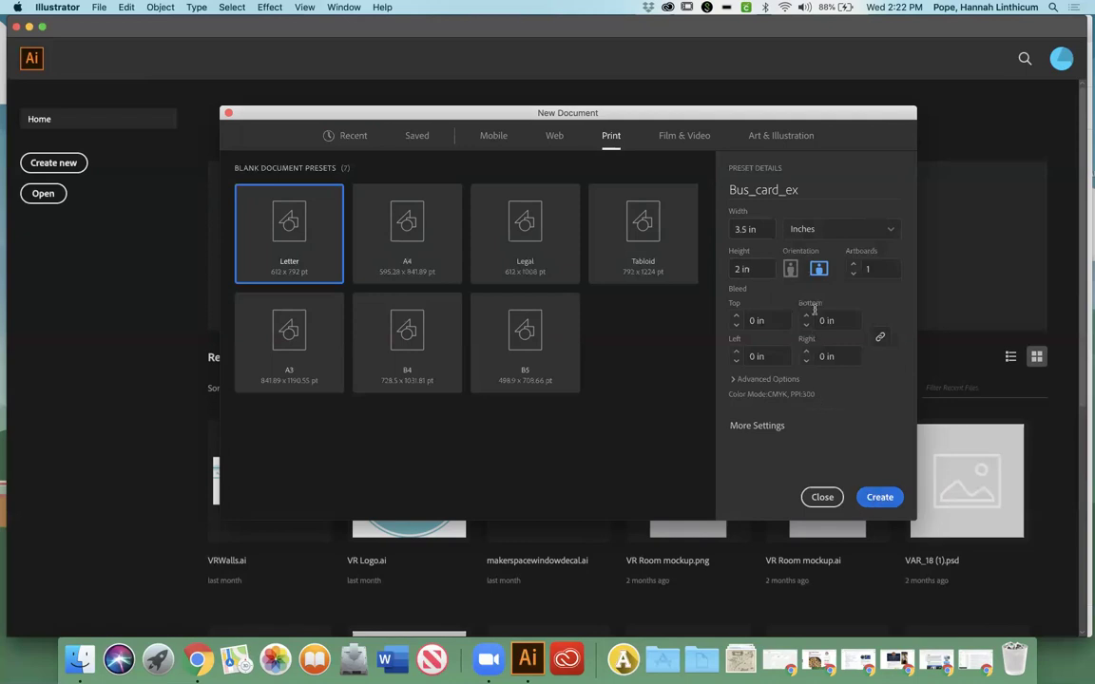
left_click(882, 497)
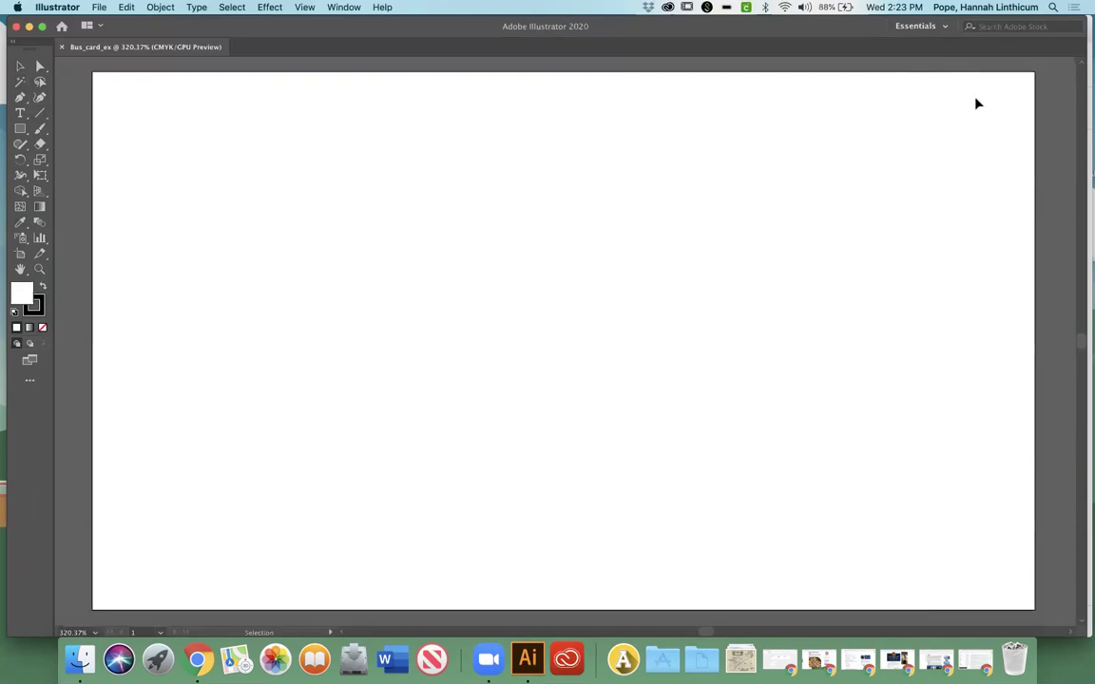
- Switch the workspace to Layout after briefly trying Automation
left_click(941, 25)
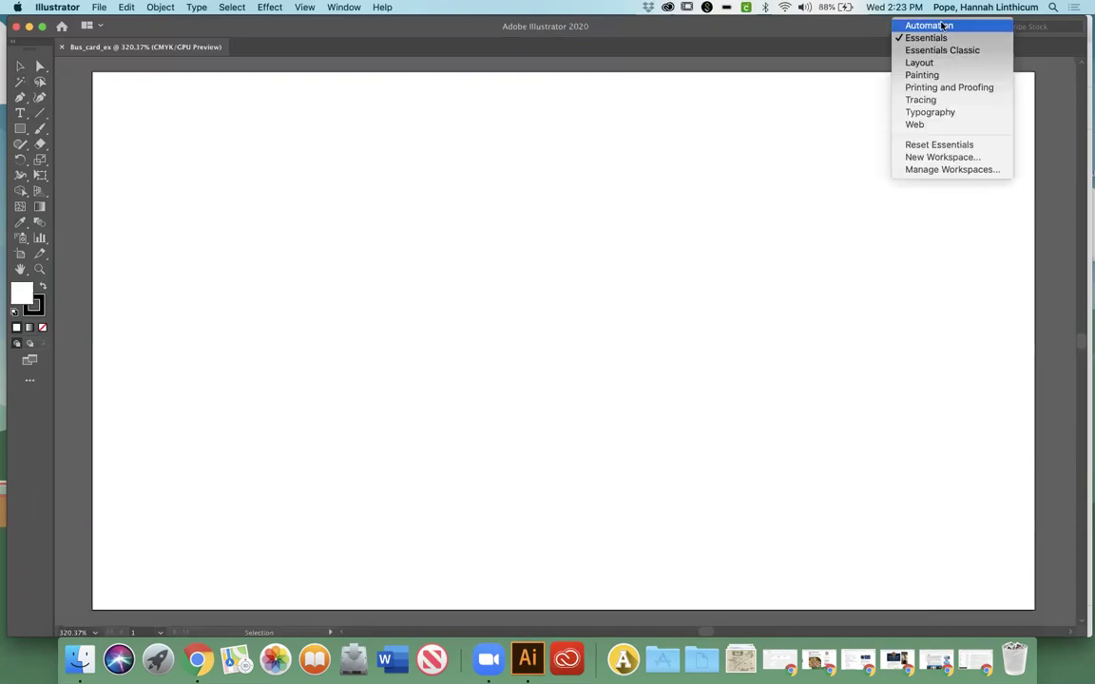
left_click(941, 25)
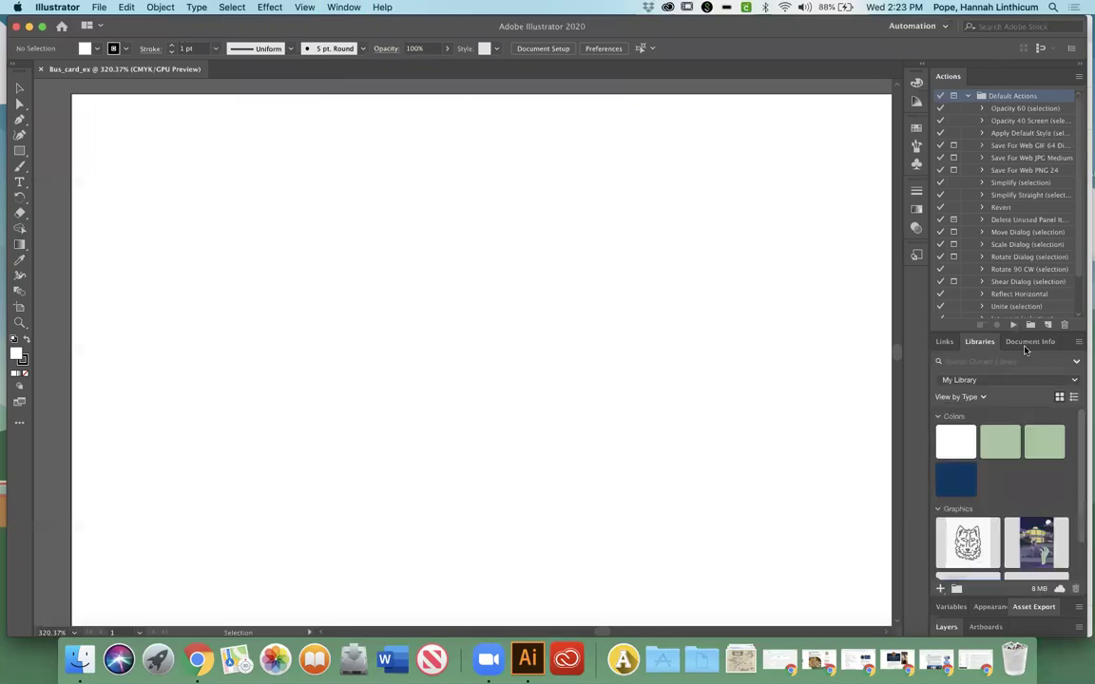
left_click(943, 28)
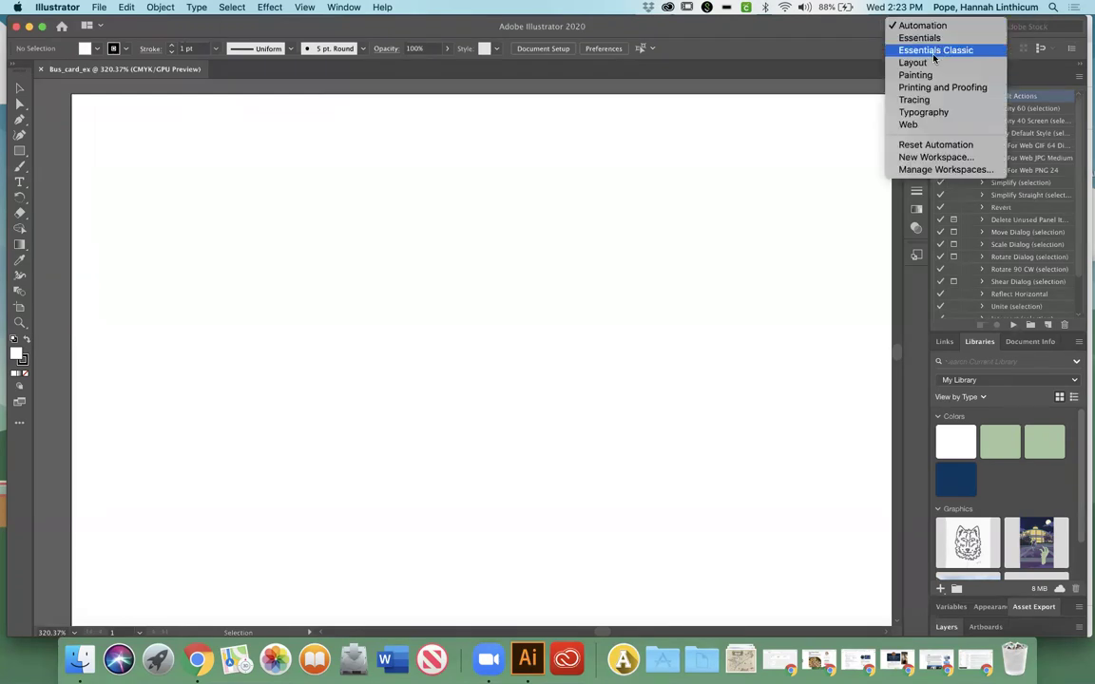
left_click(930, 63)
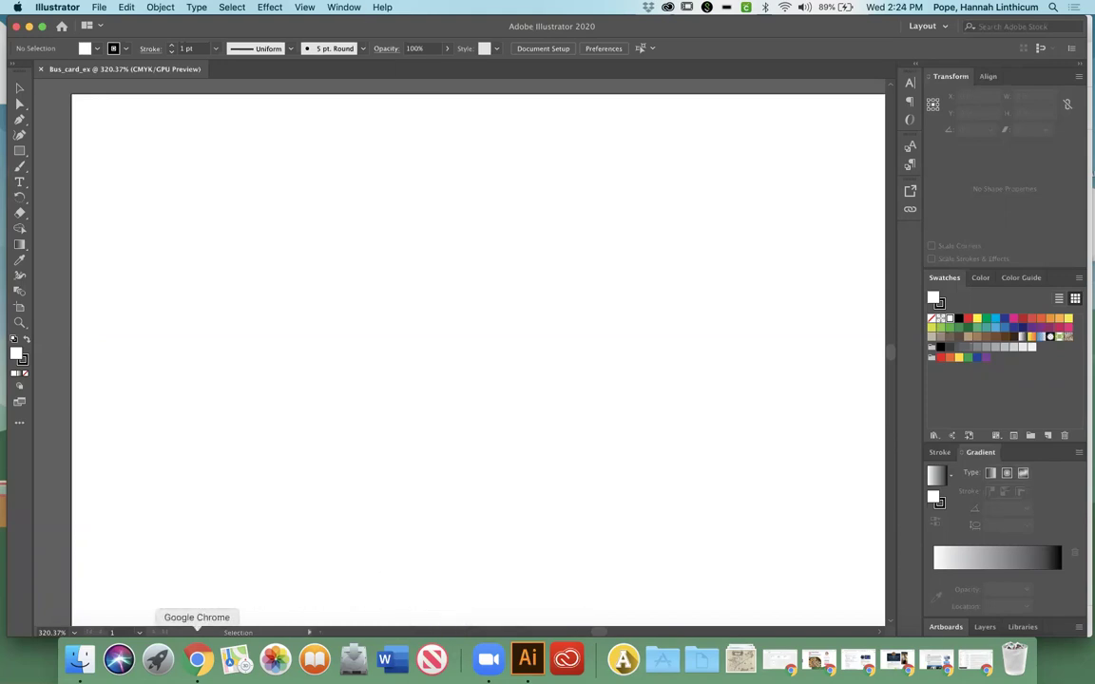
- View slide 9, 'Using the shape tools', in Google Slides, then go back to the Illustrator document
left_click(197, 659)
scroll(80, 503, "down", 4)
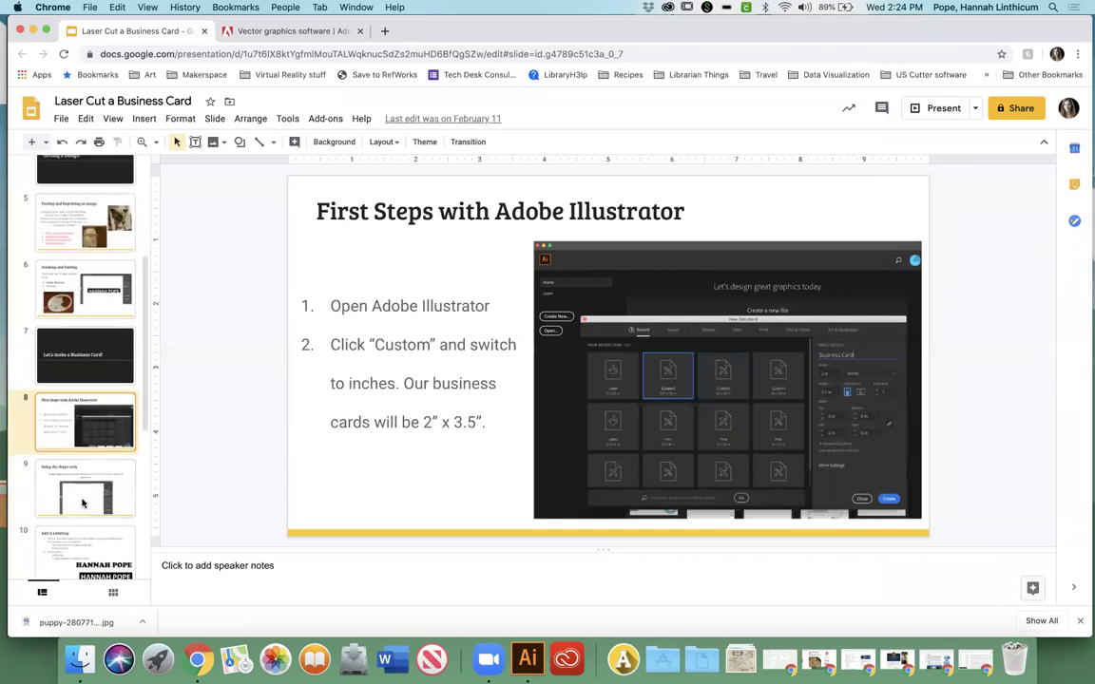
left_click(81, 478)
scroll(81, 466, "down", 2)
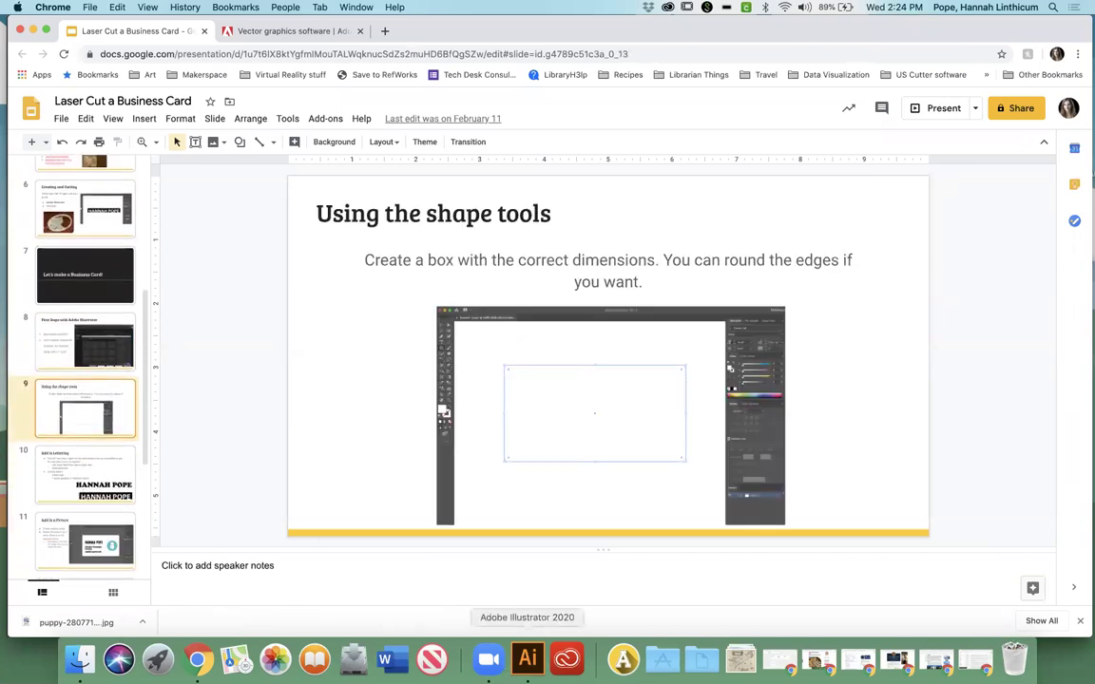
left_click(527, 659)
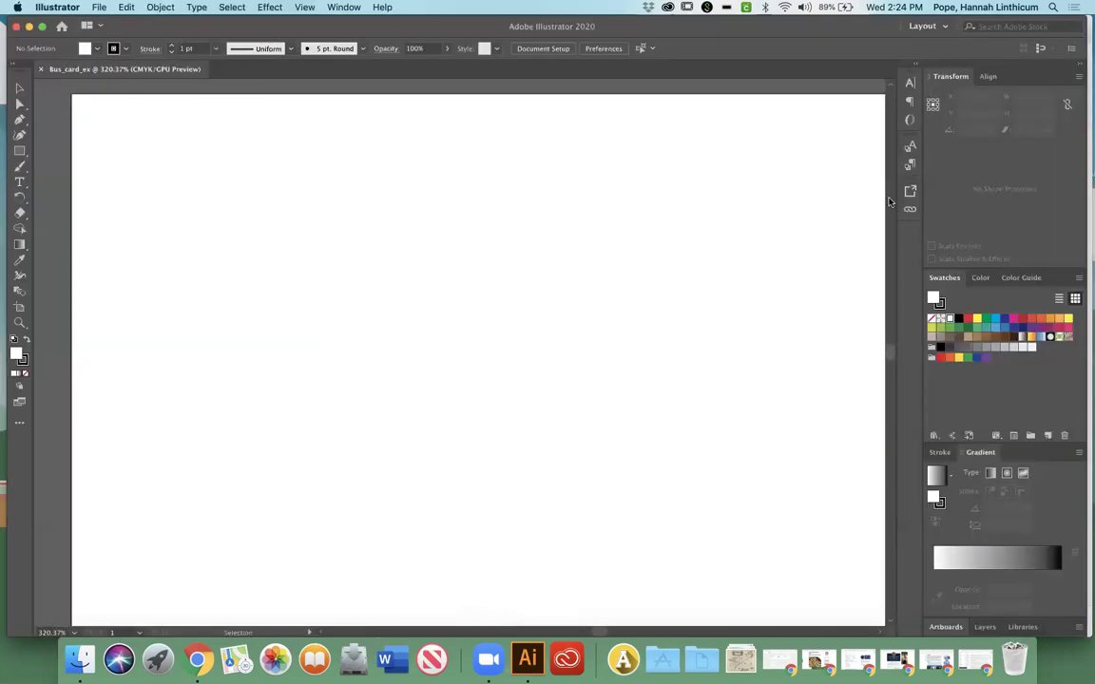
scroll(762, 217, "right", 1)
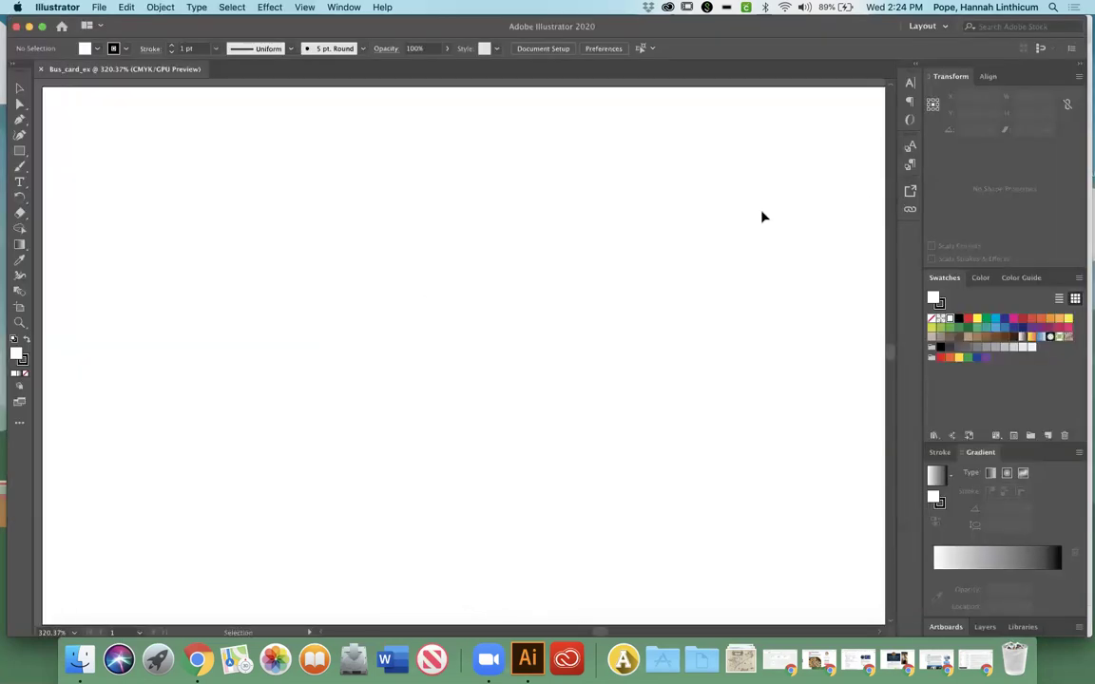
- Zoom the view to 200% on the card artboard and return to the Selection tool
scroll(762, 217, "down", 3)
scroll(762, 216, "up", 4)
scroll(760, 215, "down", 2)
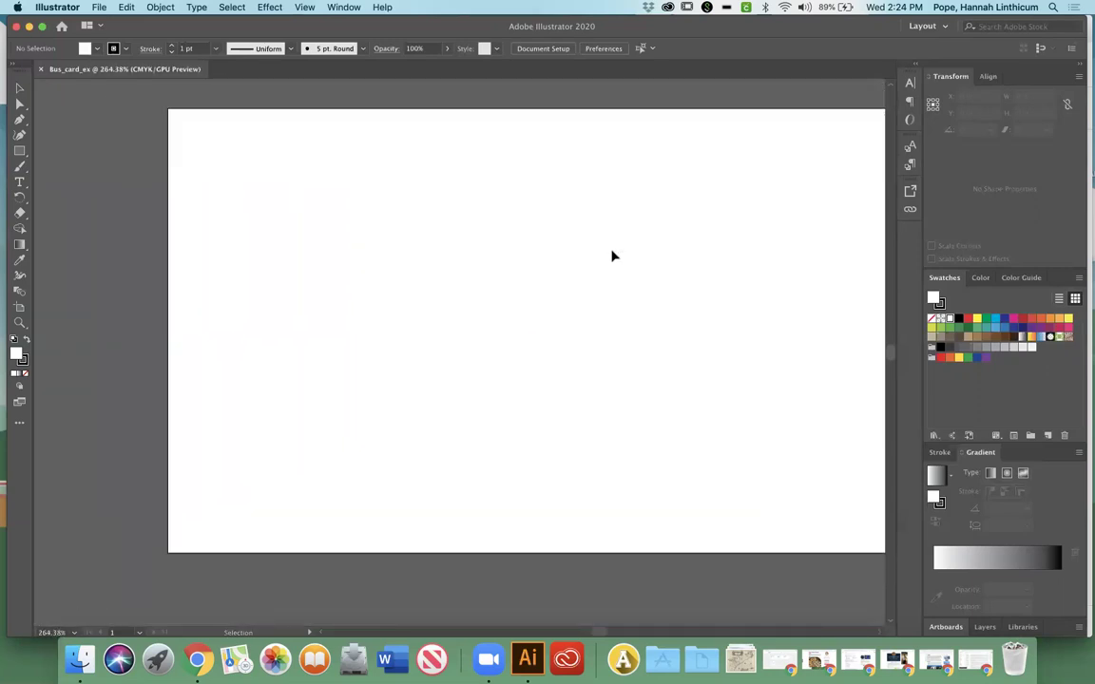
left_click(19, 323)
double_click(20, 323)
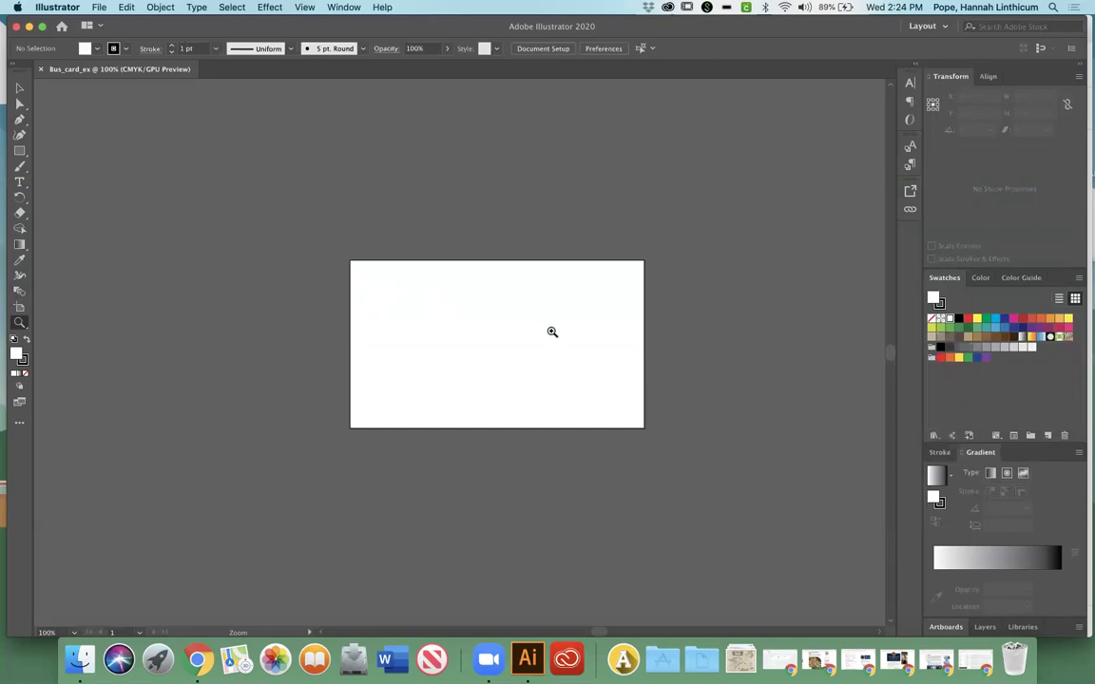
left_click_drag(542, 338, 538, 335)
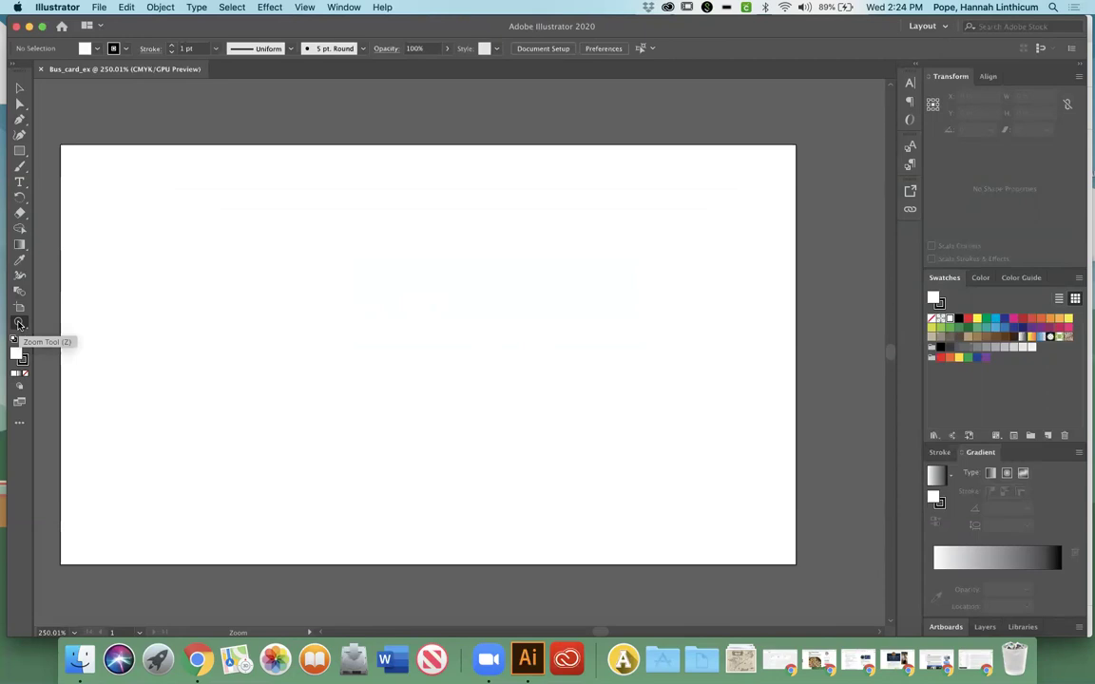
left_click(19, 324)
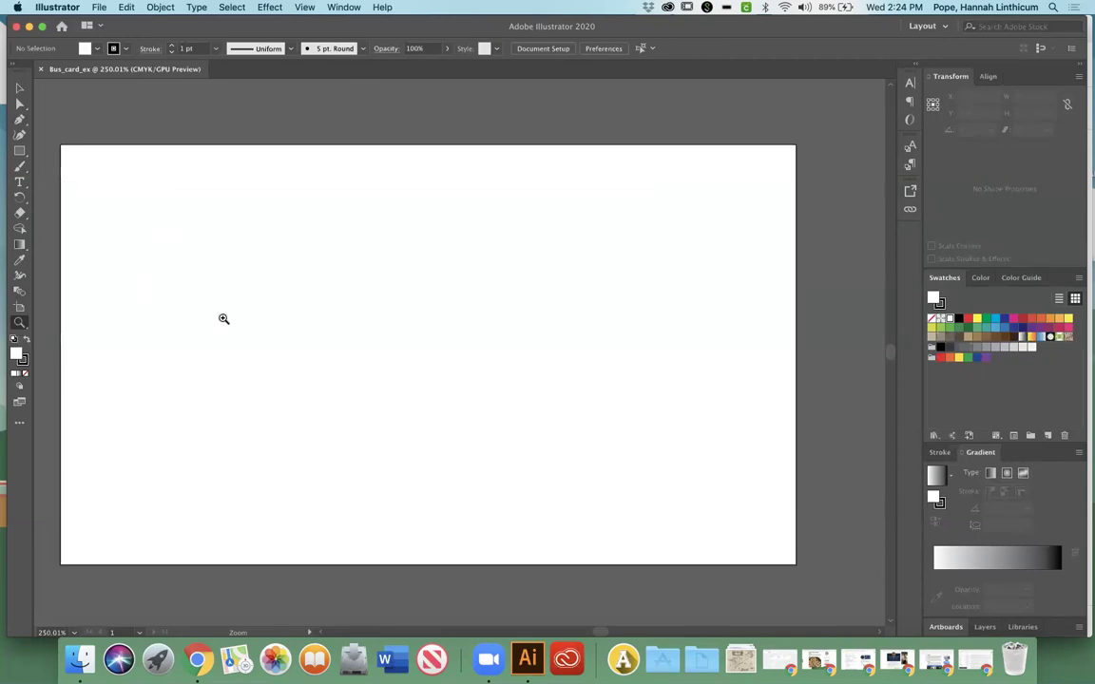
double_click(20, 323)
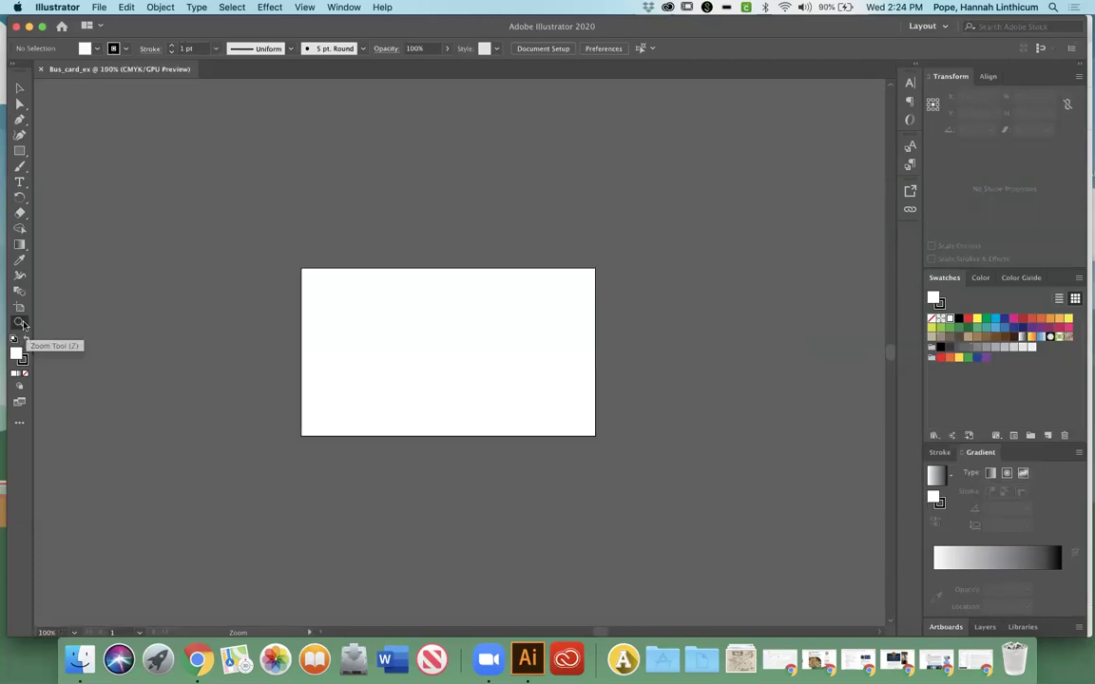
left_click(447, 338)
left_click(476, 354)
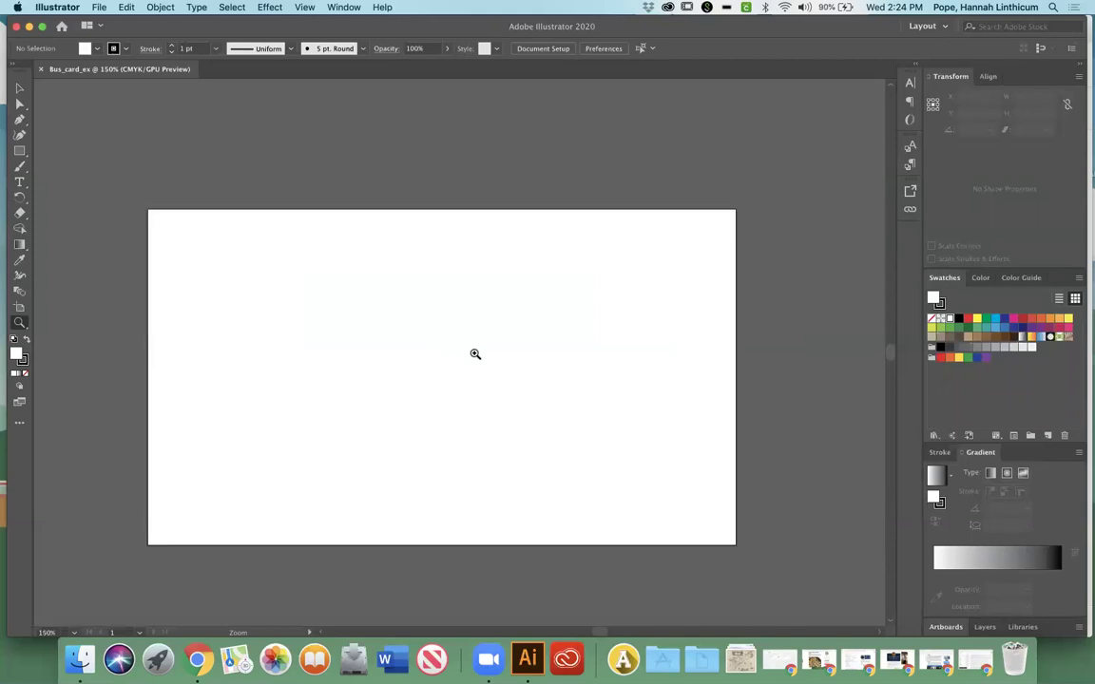
left_click(475, 353)
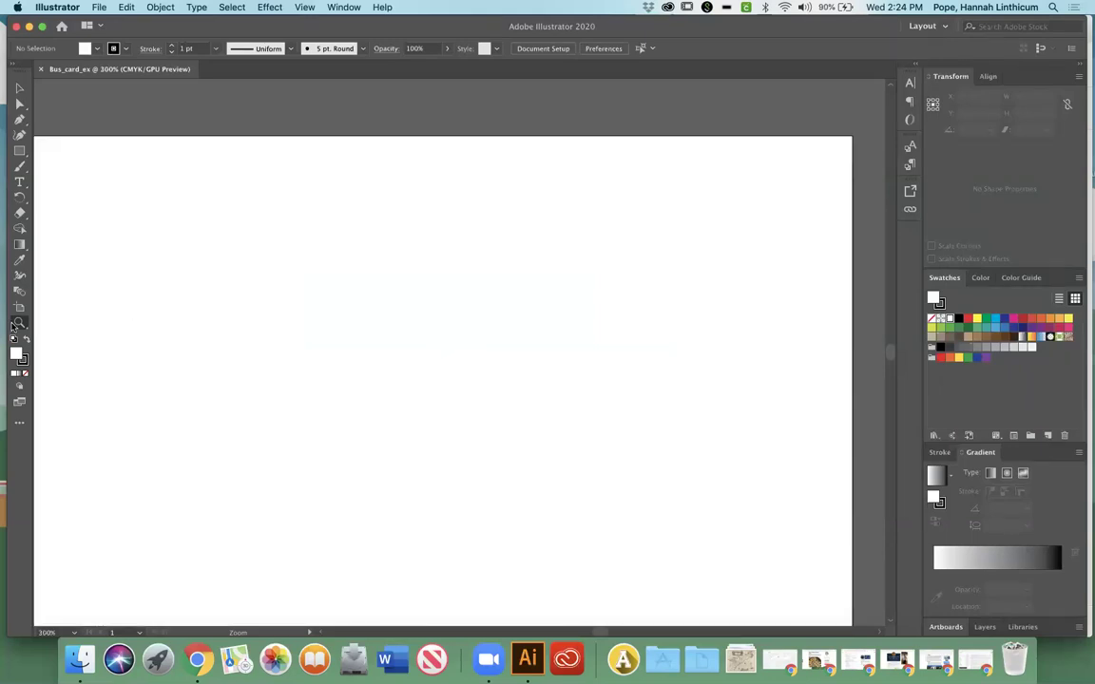
double_click(19, 324)
left_click(435, 345)
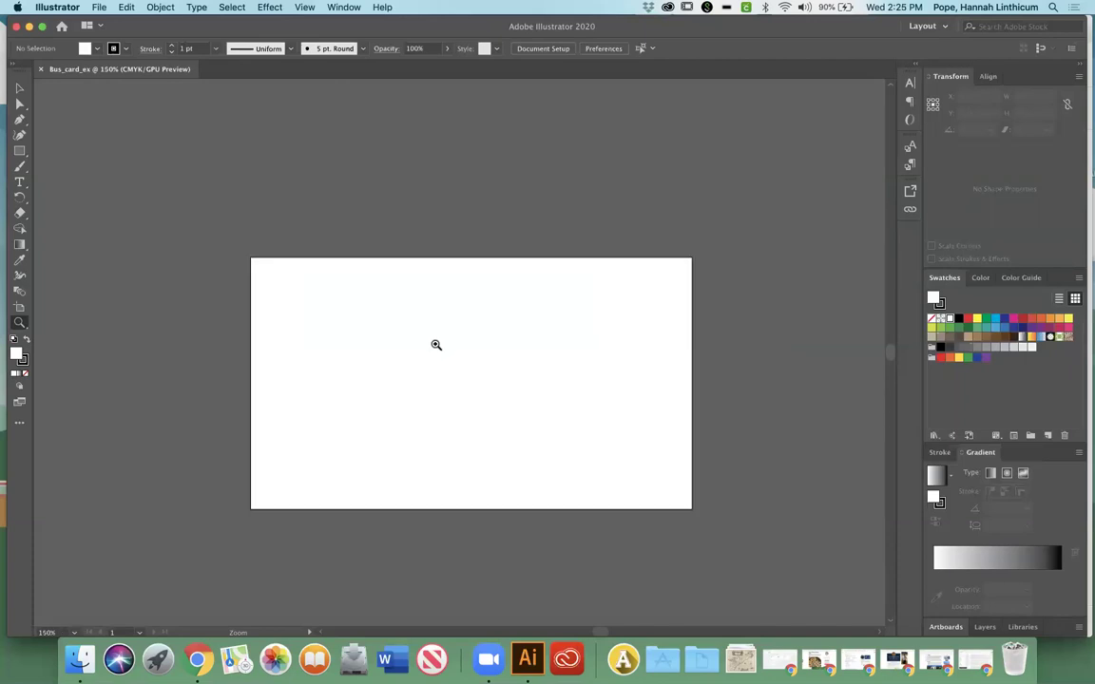
left_click(435, 345)
scroll(586, 334, "down", 4)
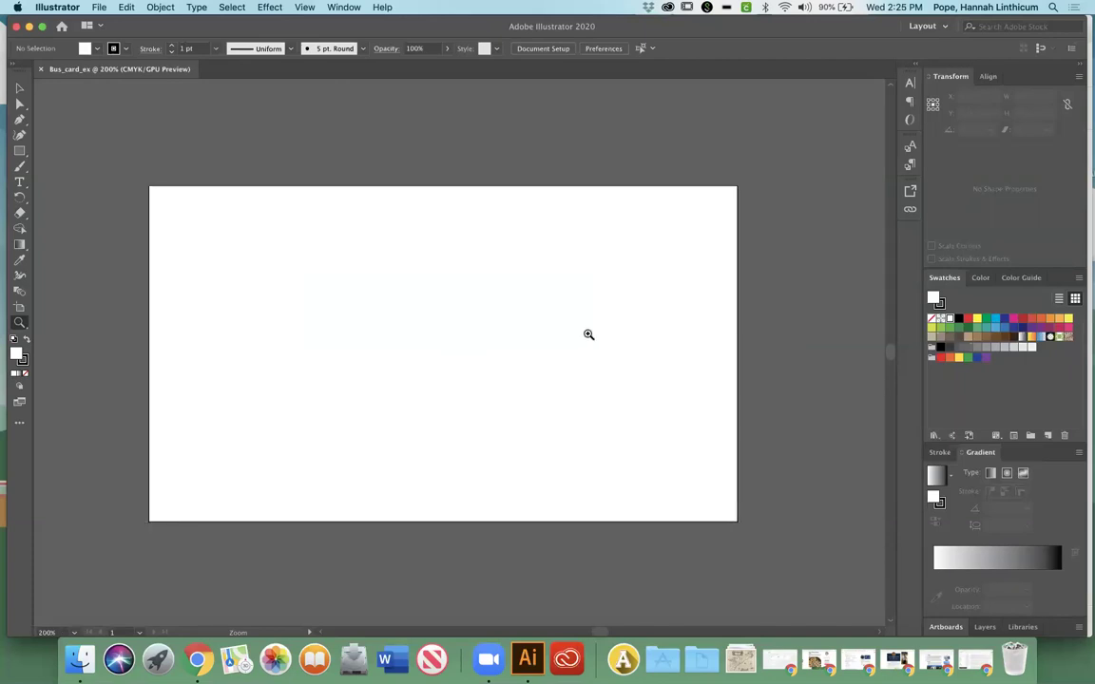
left_click(19, 87)
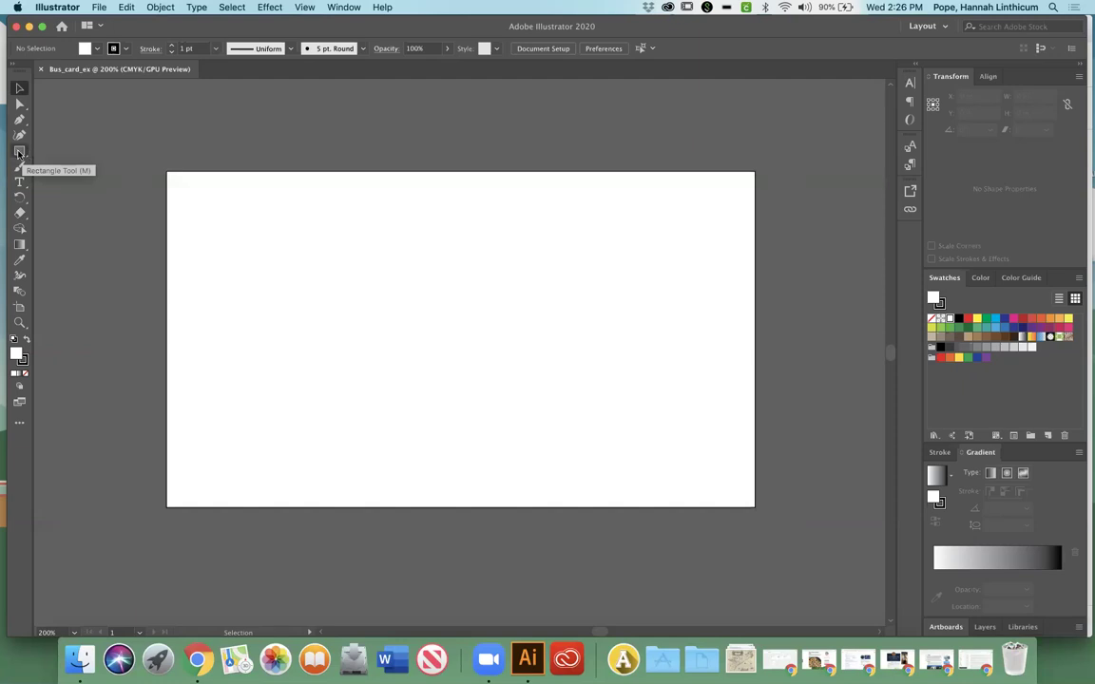
- Discard a hand-drawn rectangle and open the Rectangle dialog showing 3.5 in width and 2 in height
left_click(19, 152)
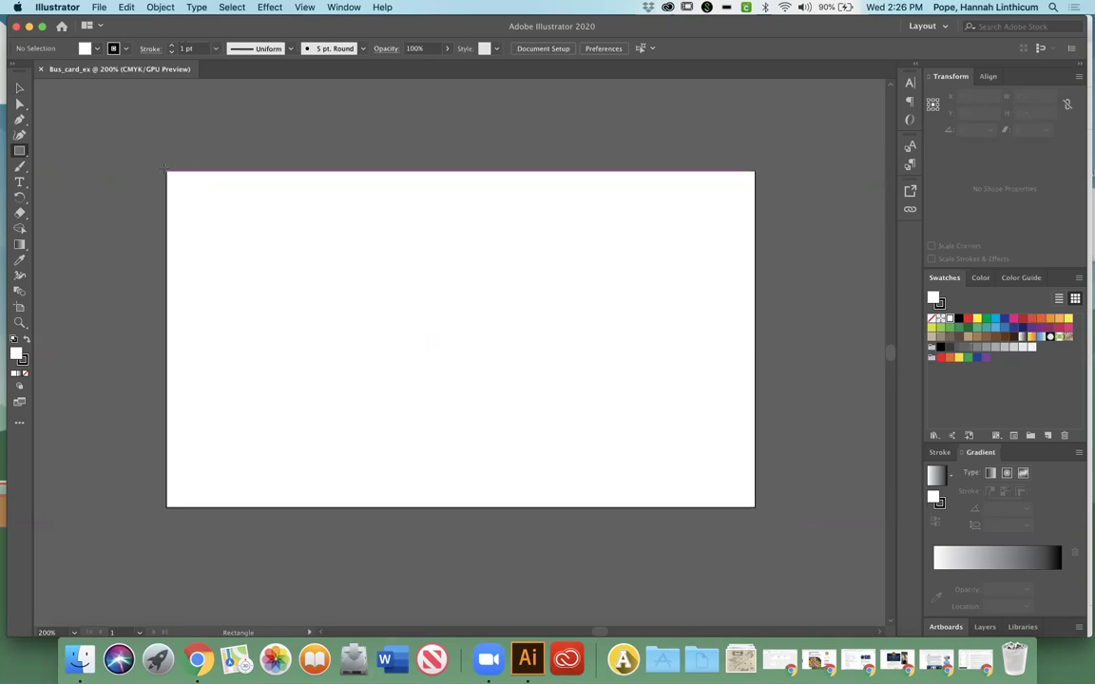
mouse_move(166, 172)
left_mouse_down()
mouse_move(841, 449)
mouse_move(755, 506)
left_mouse_up()
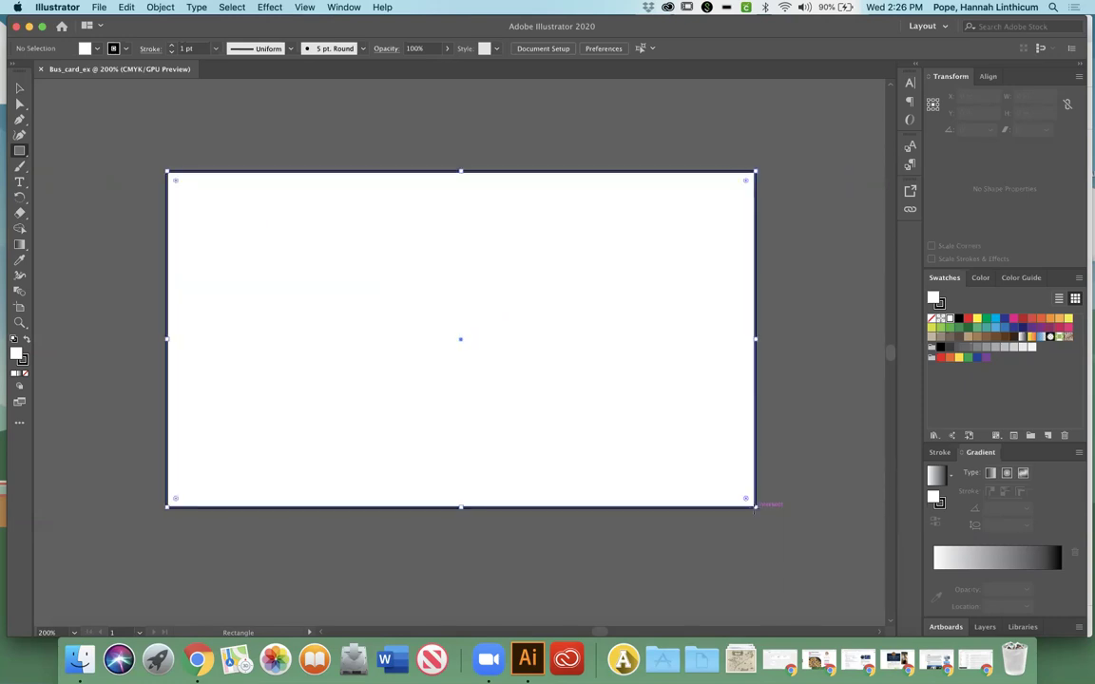
key("super+shift+a")
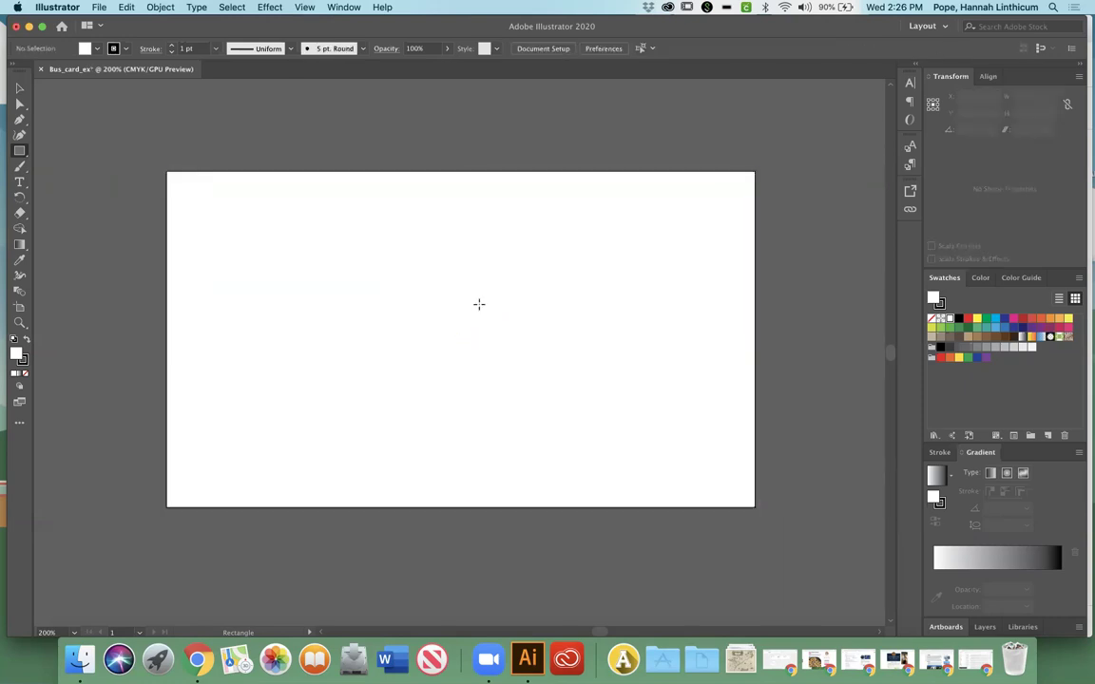
left_click(452, 312)
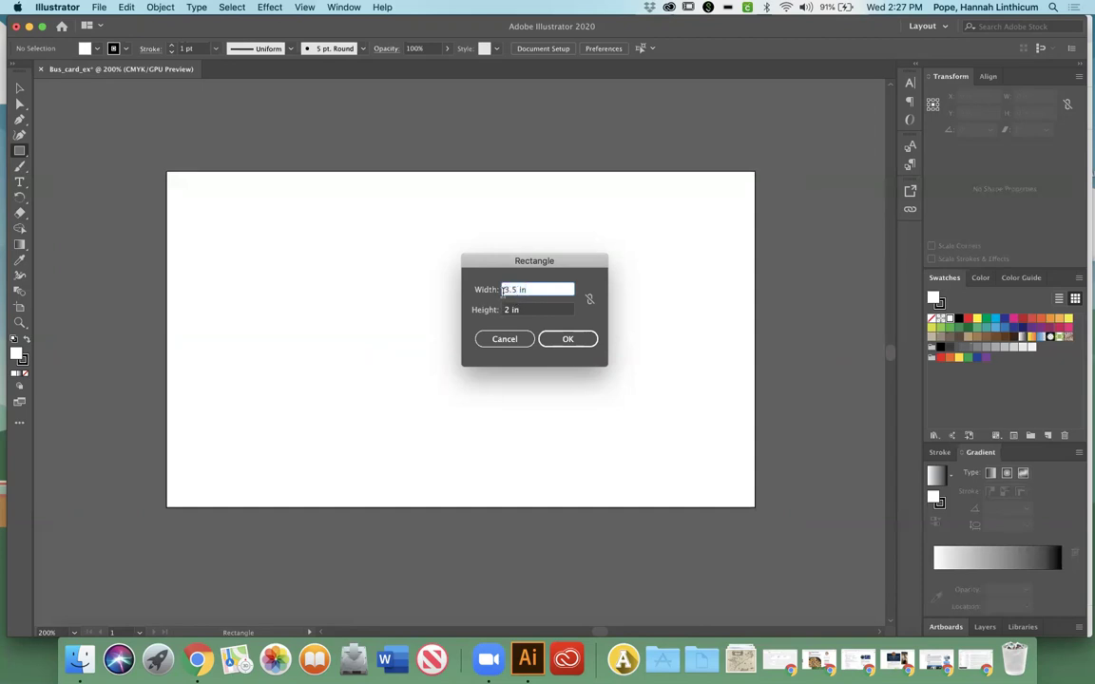
- Create the 3.5 × 2 in rectangle, drag it flush with the artboard edges, and deselect it
left_click(565, 340)
left_click(568, 339)
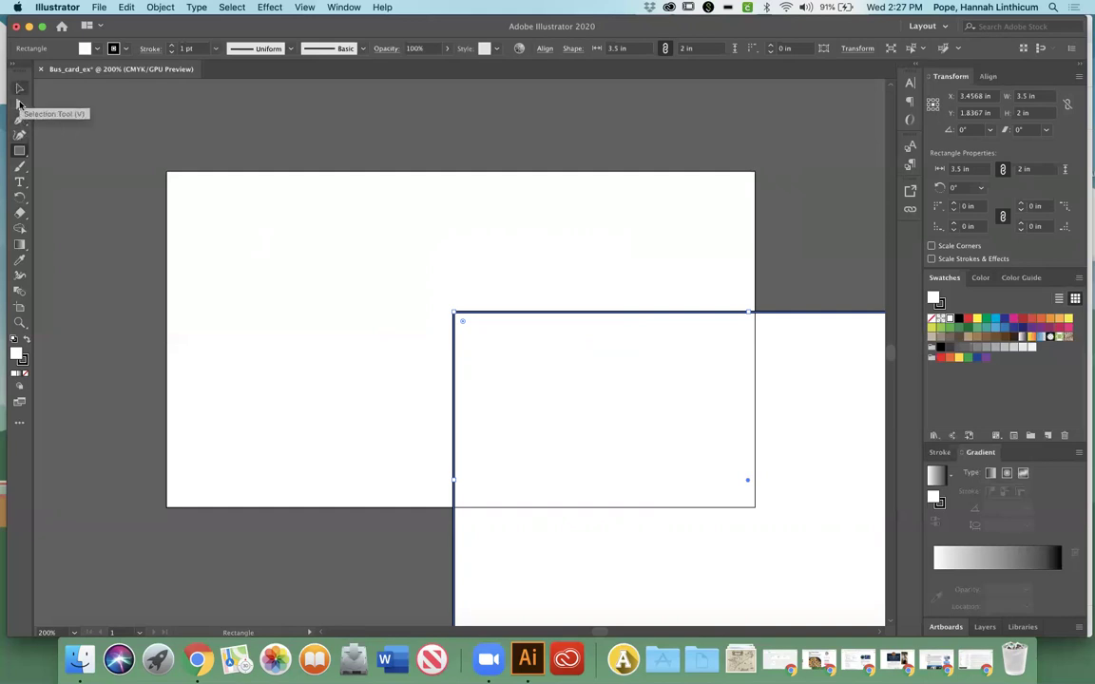
left_click(18, 91)
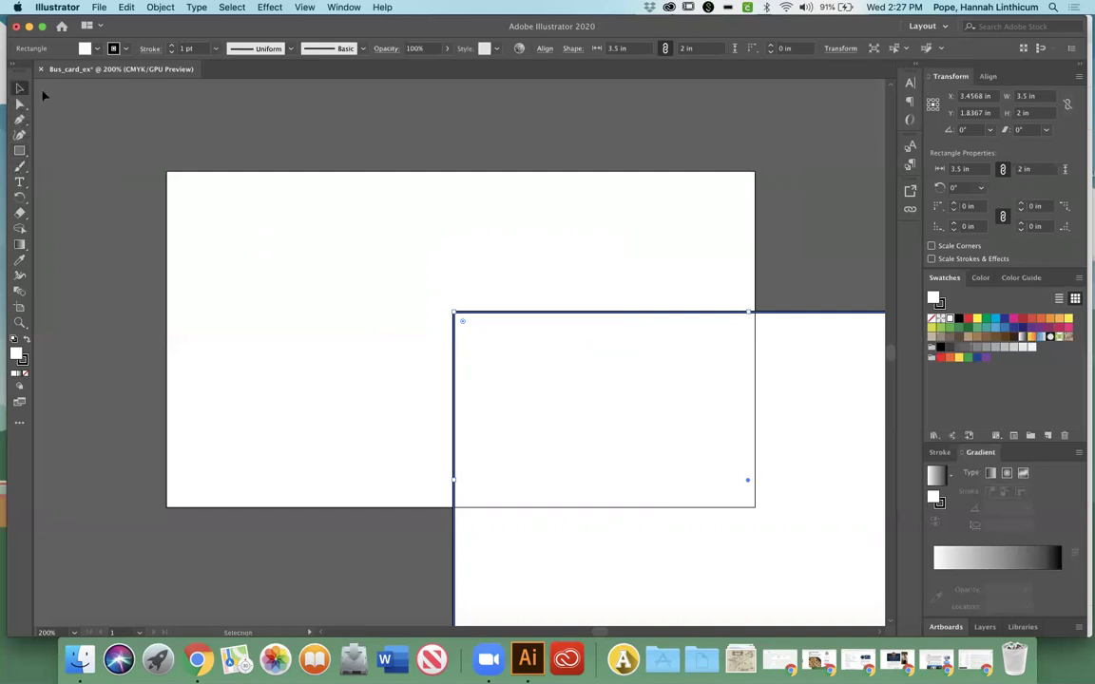
left_click_drag(561, 342, 342, 244)
left_click(482, 146)
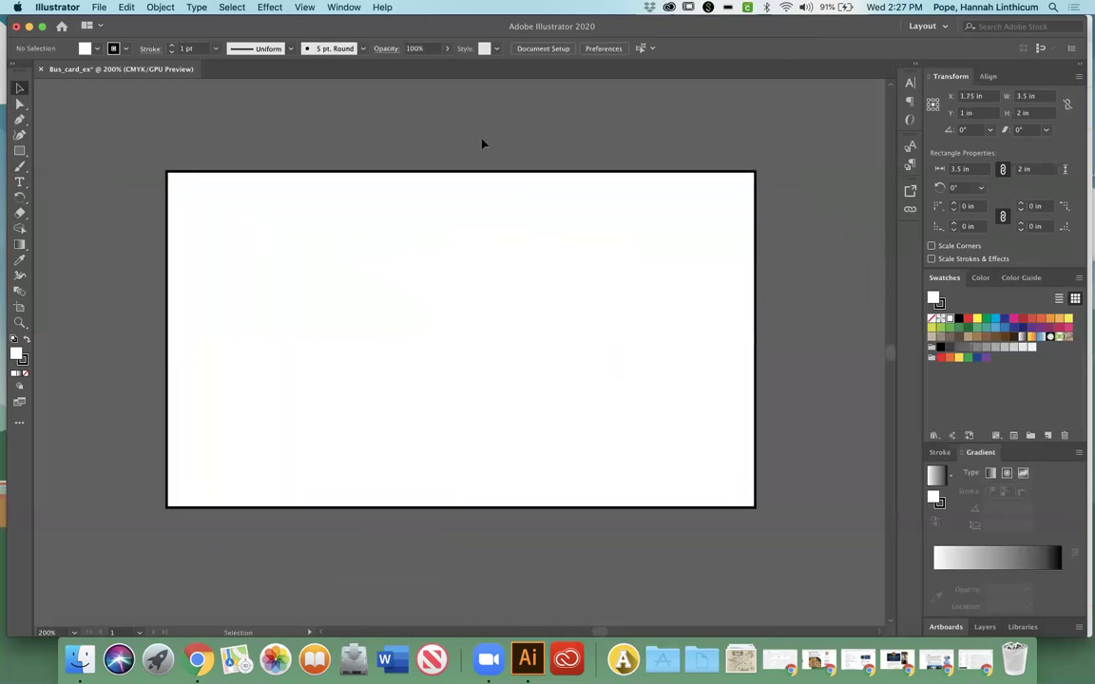
- Cancel a reopened Rectangle dialog, then select the card rectangle to show its 3.5 × 2 in size
left_click(20, 151)
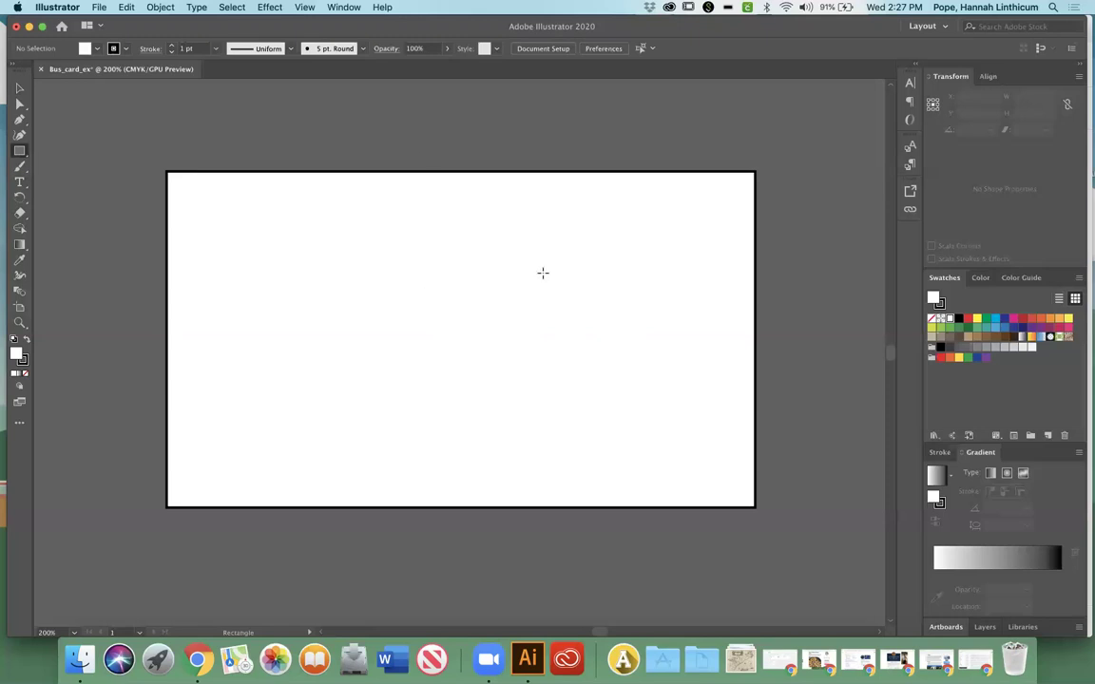
left_click(424, 321)
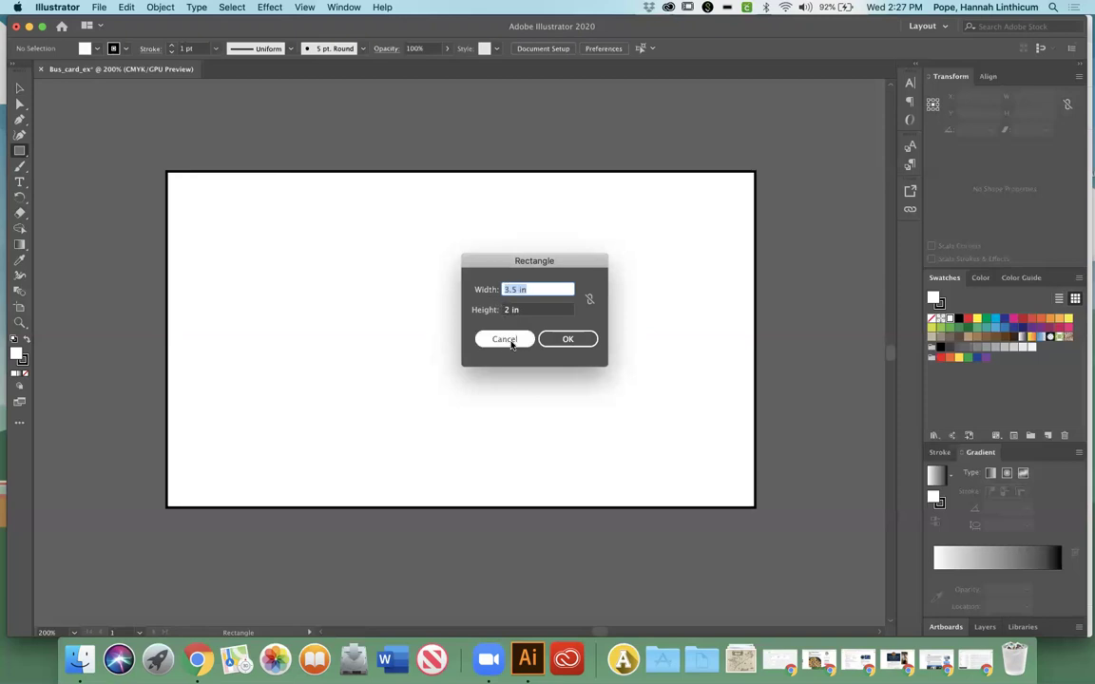
left_click(505, 341)
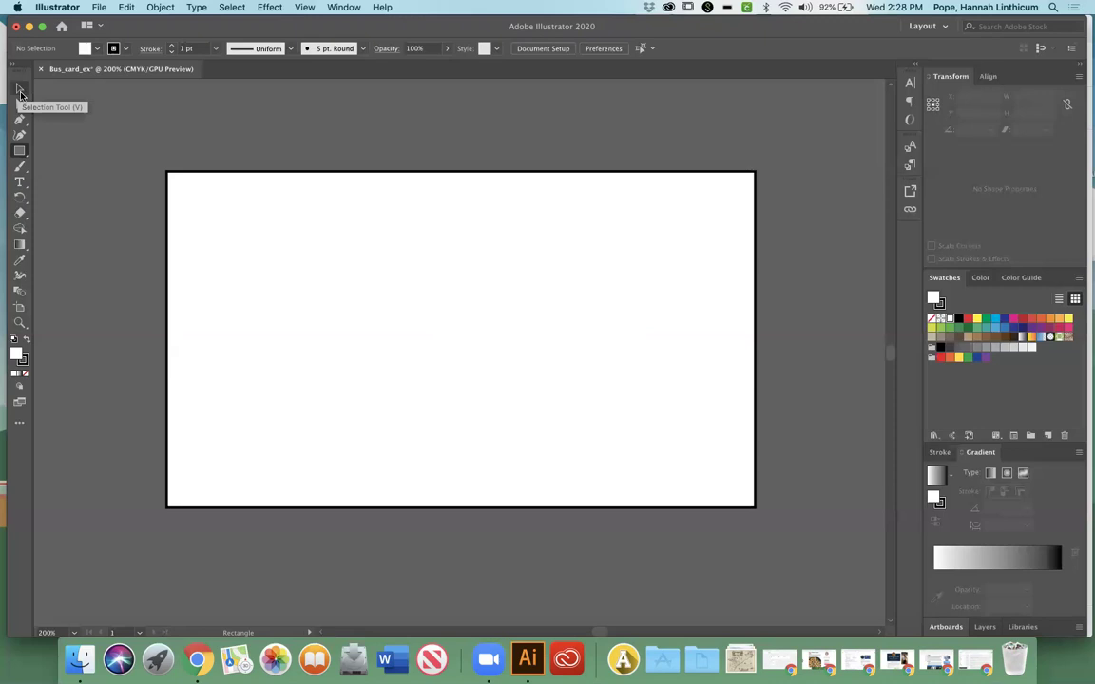
left_click(19, 90)
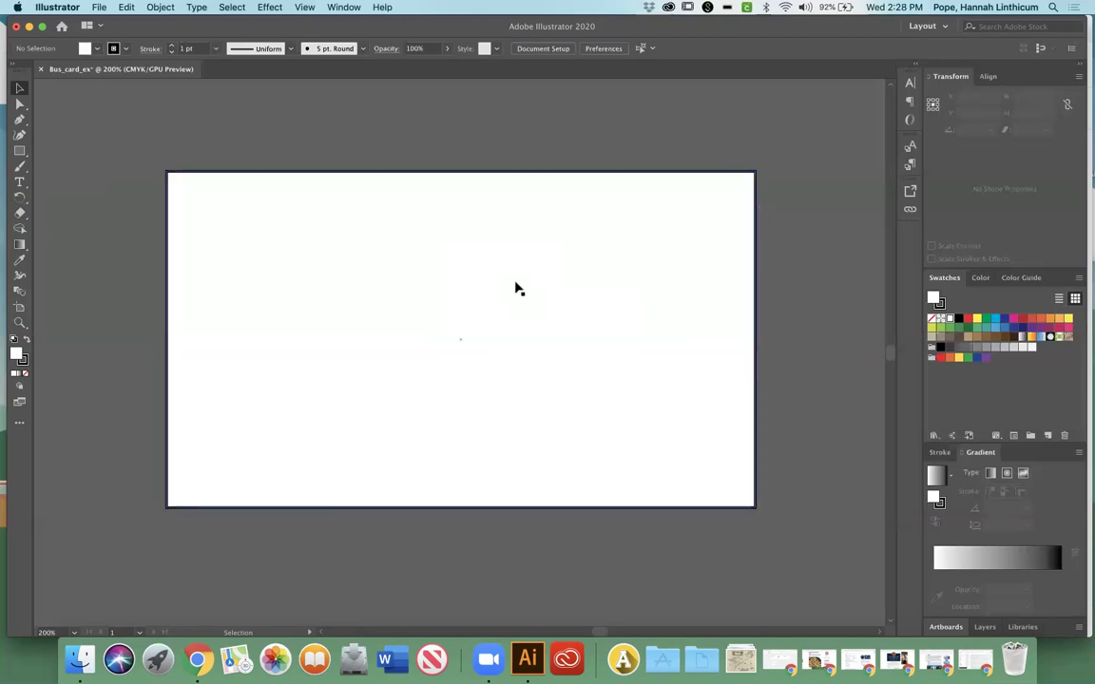
left_click(467, 317)
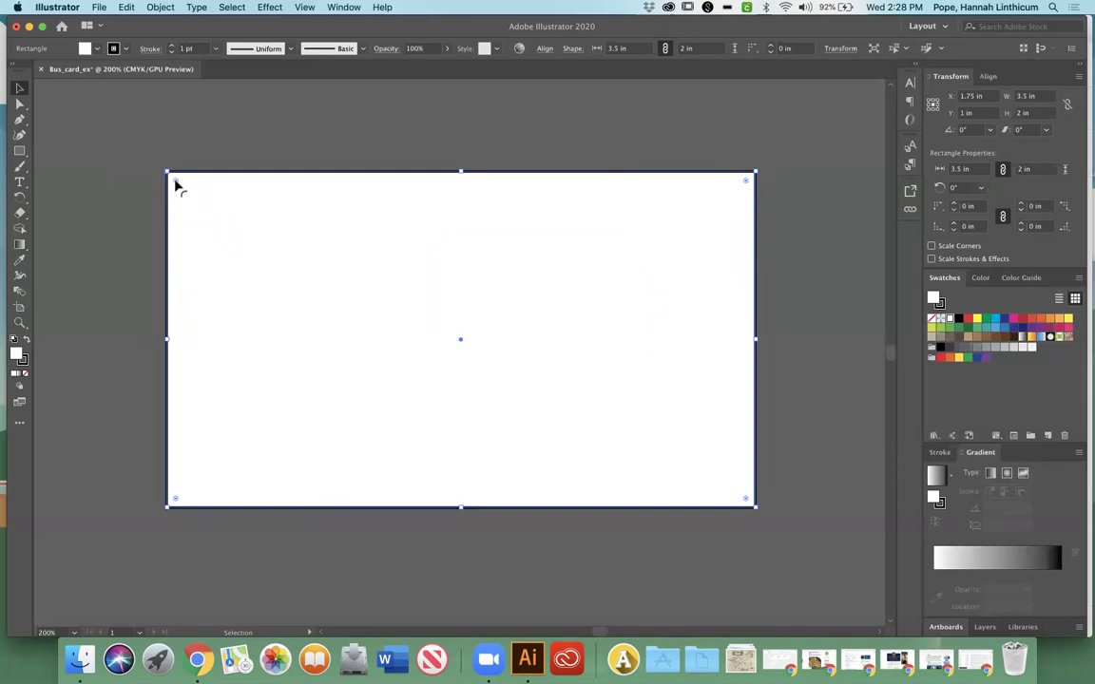
- Drag a live-corner widget to round all four card corners to 0.1158 in, then deselect
mouse_move(175, 186)
left_mouse_down()
mouse_move(196, 199)
mouse_move(184, 190)
left_mouse_up()
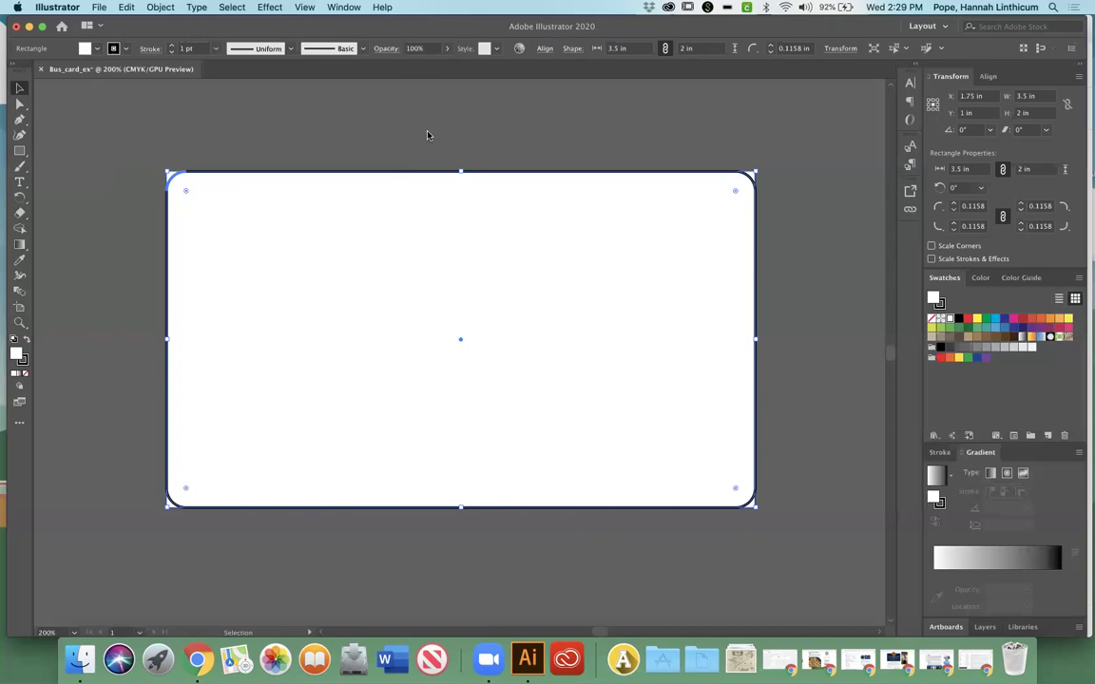
left_click(459, 134)
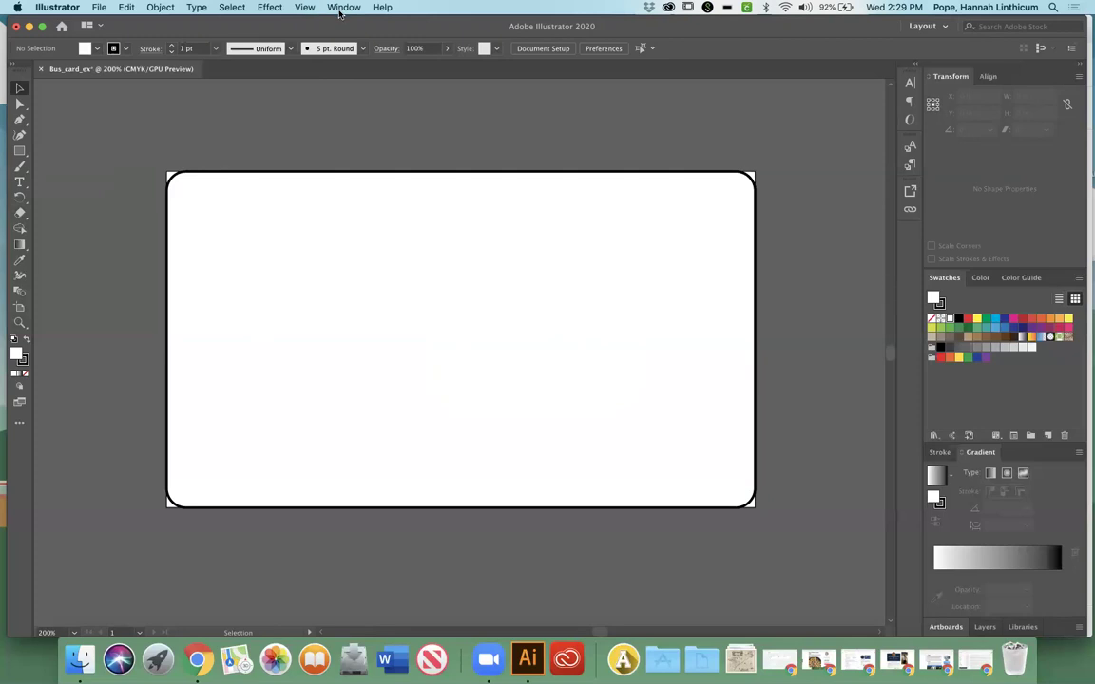
- Uncheck Gradient in the Window menu to hide the Stroke/Gradient panel
left_click(340, 8)
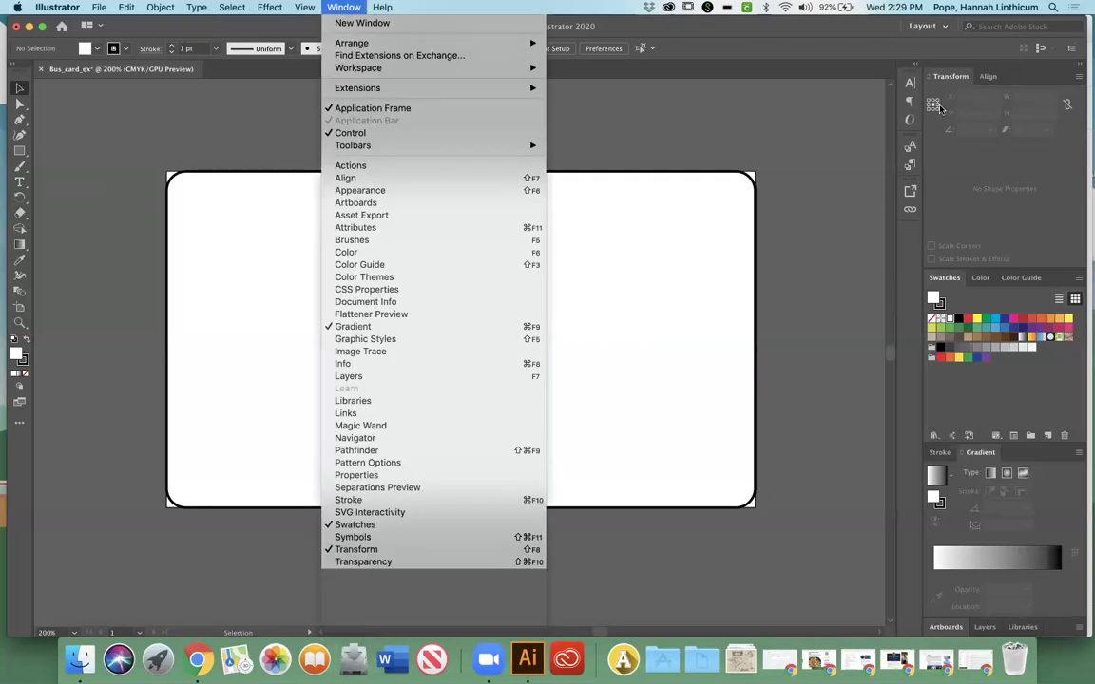
mouse_move(382, 8)
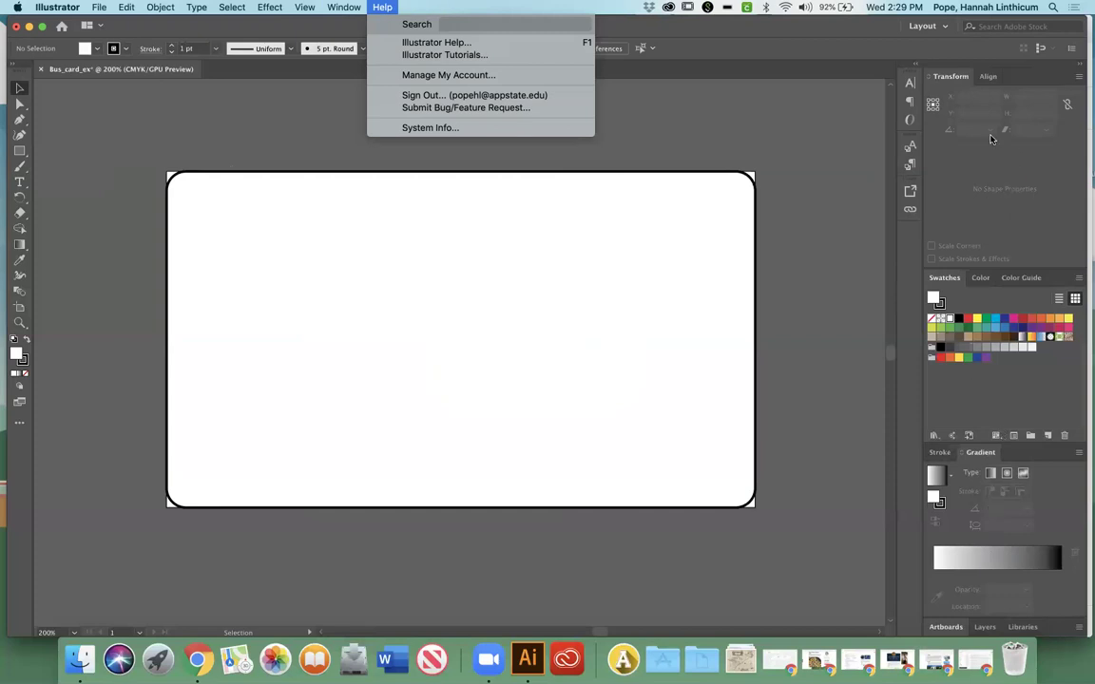
left_click(456, 7)
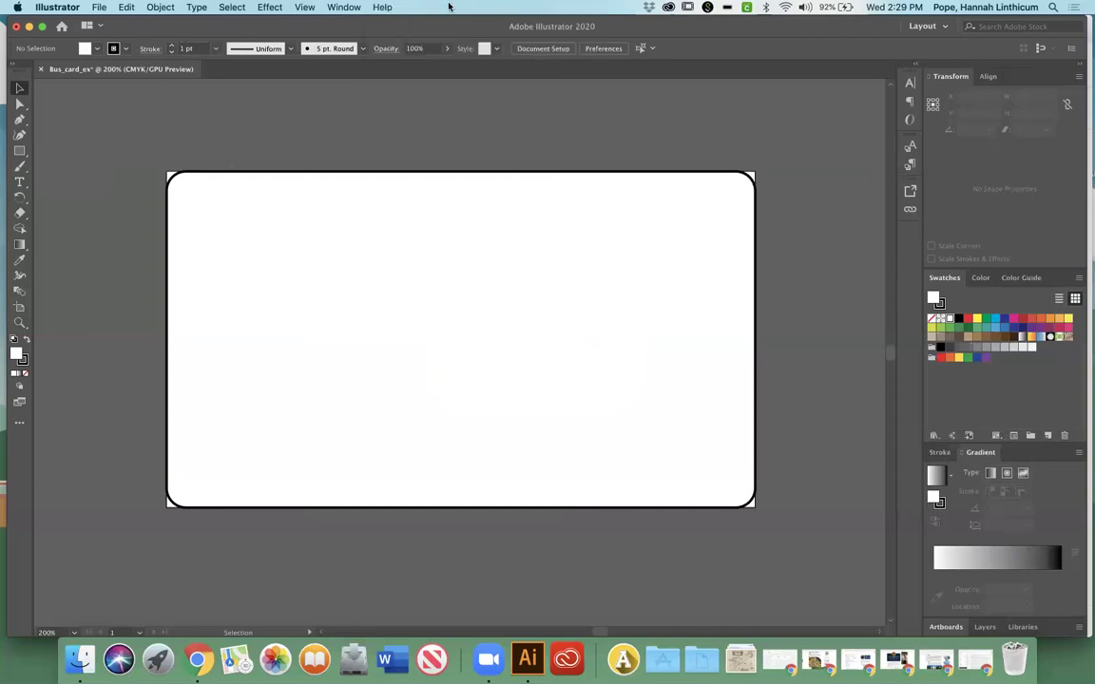
left_click(343, 8)
left_click(343, 8)
left_click(304, 7)
mouse_move(333, 7)
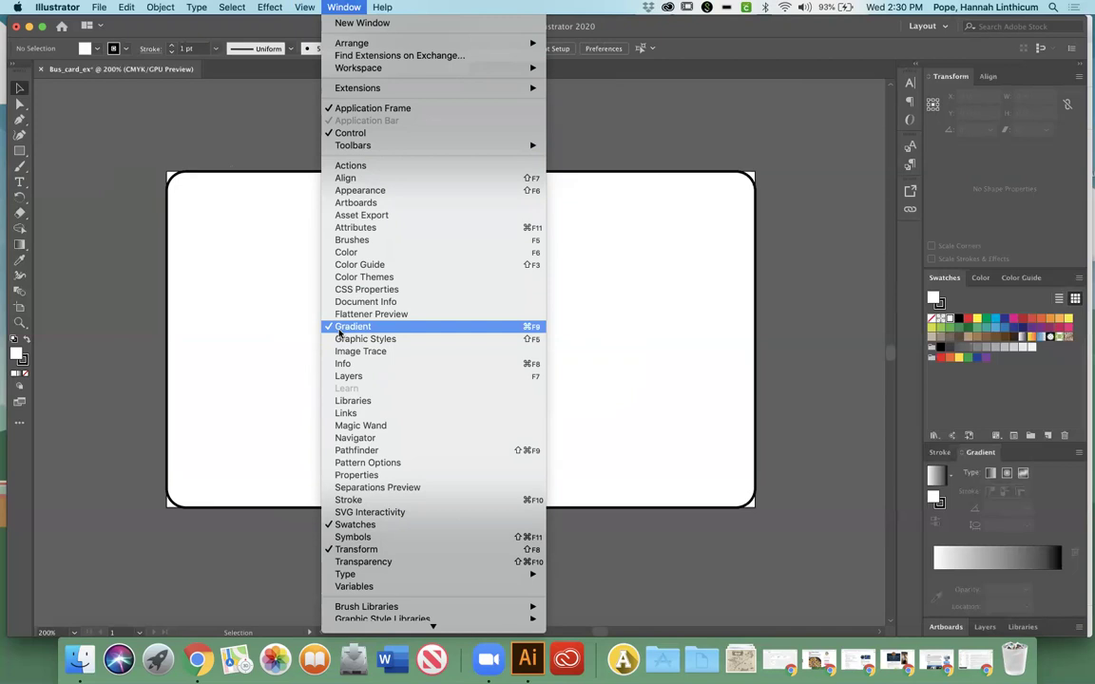
left_click(337, 328)
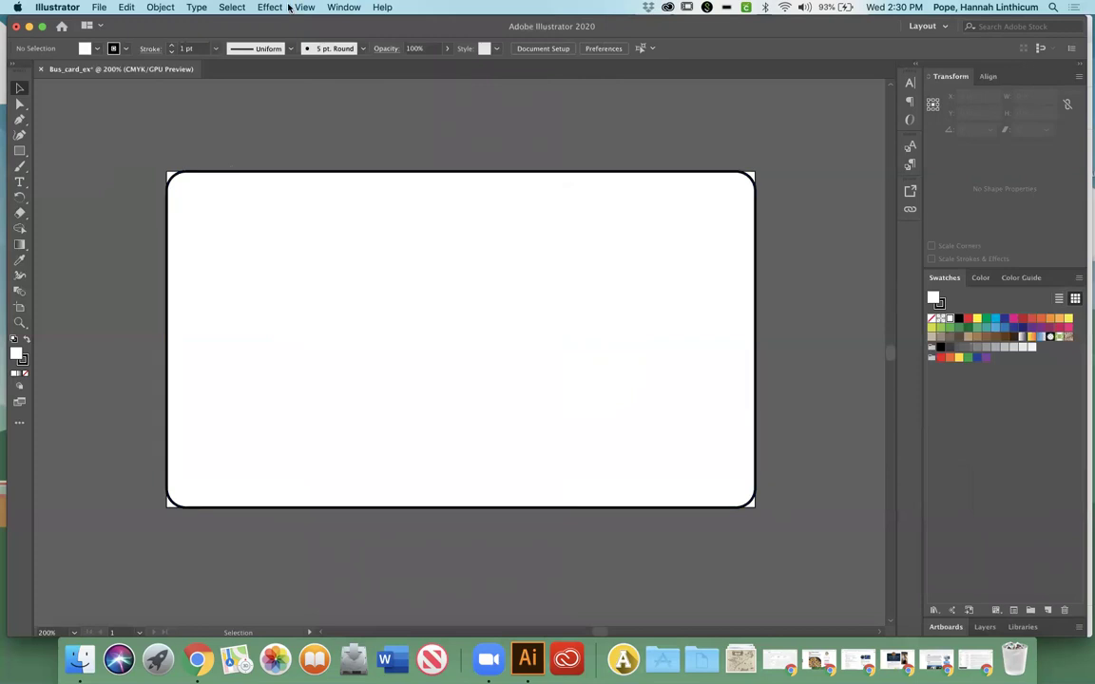
left_click(330, 8)
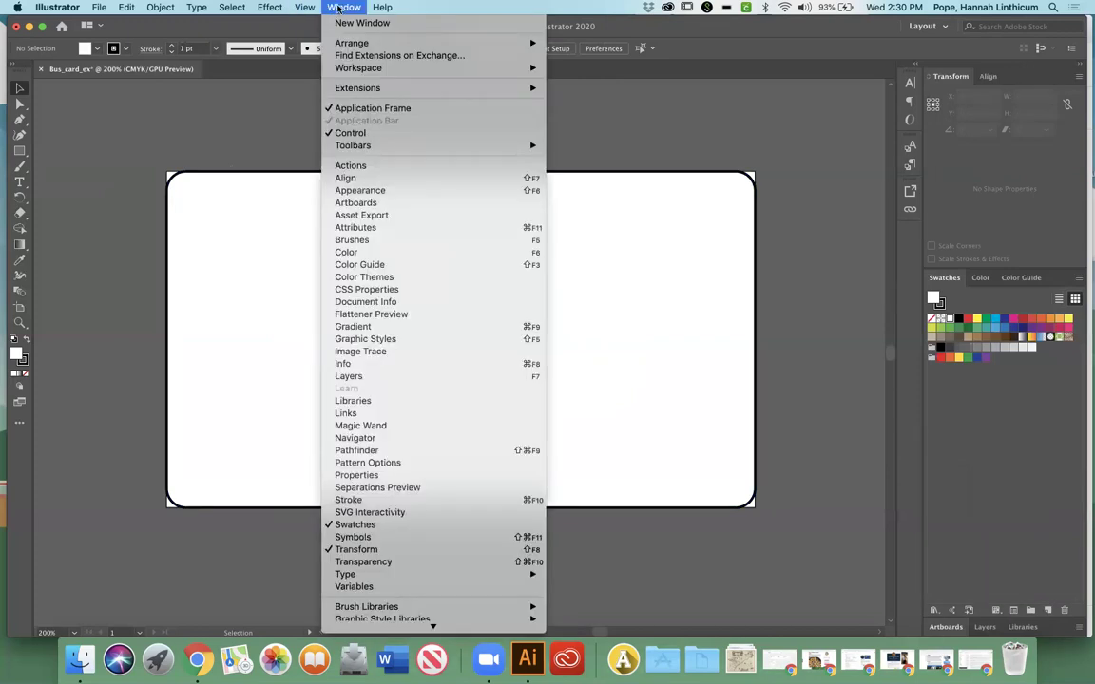
- Show the Layers panel and dock it into the Swatches and Color panel group
left_click(349, 377)
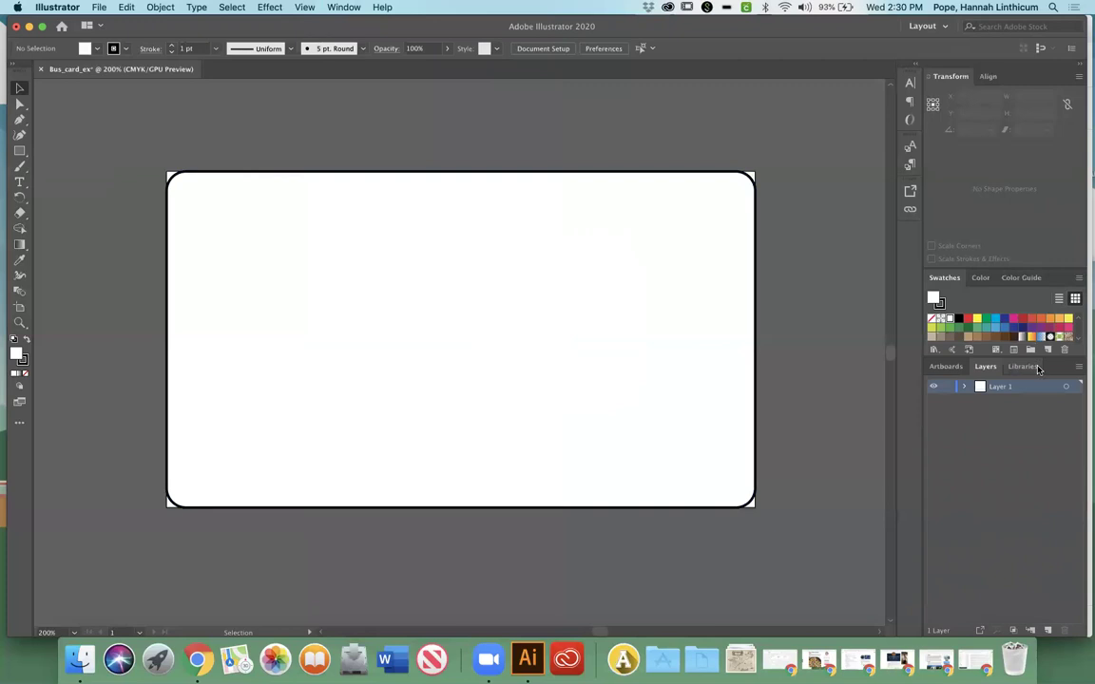
left_click_drag(1059, 371, 1061, 278)
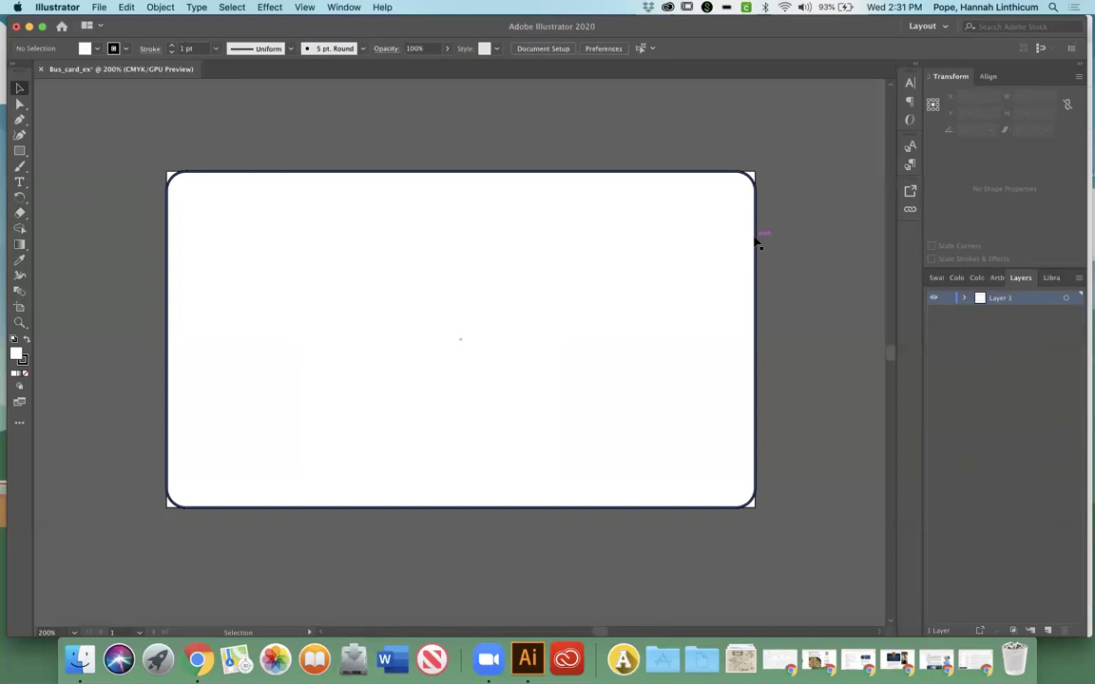
- Rename Layer 1 to 'Cut', then select and deselect the card rectangle
double_click(1003, 298)
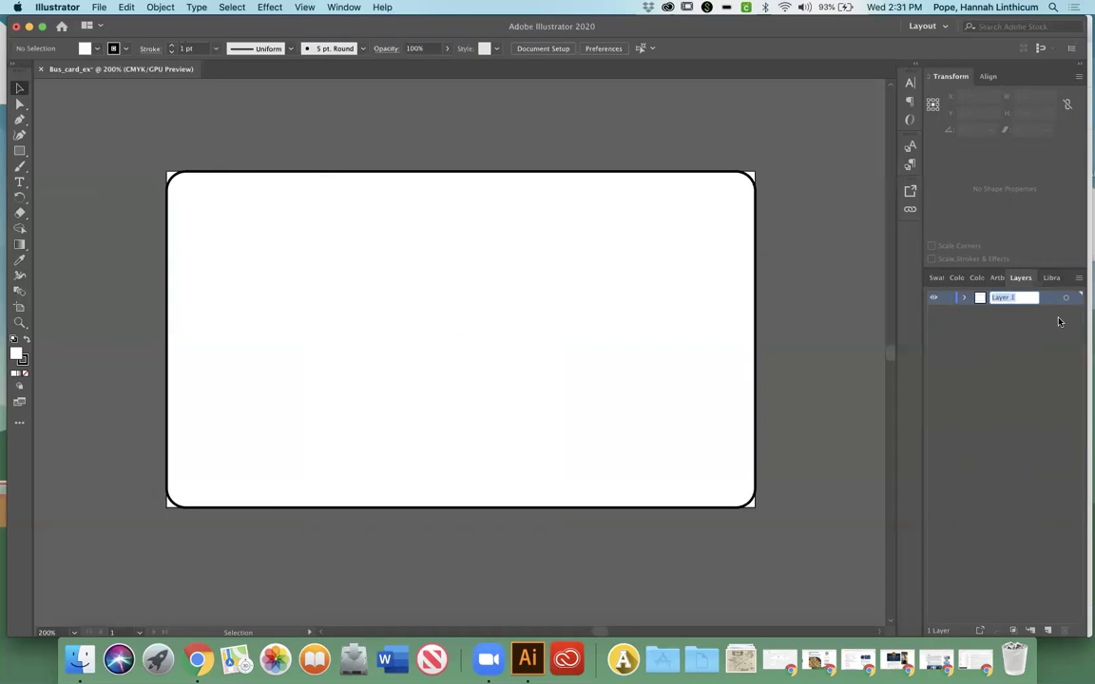
type("Cut")
key("Return")
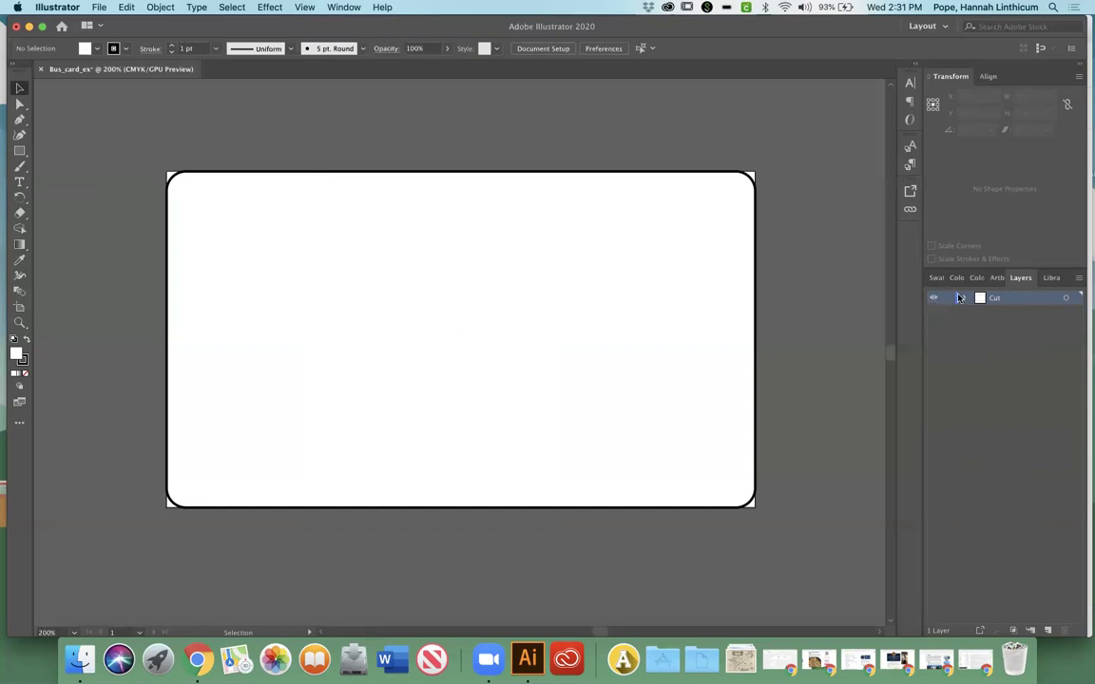
left_click(714, 294)
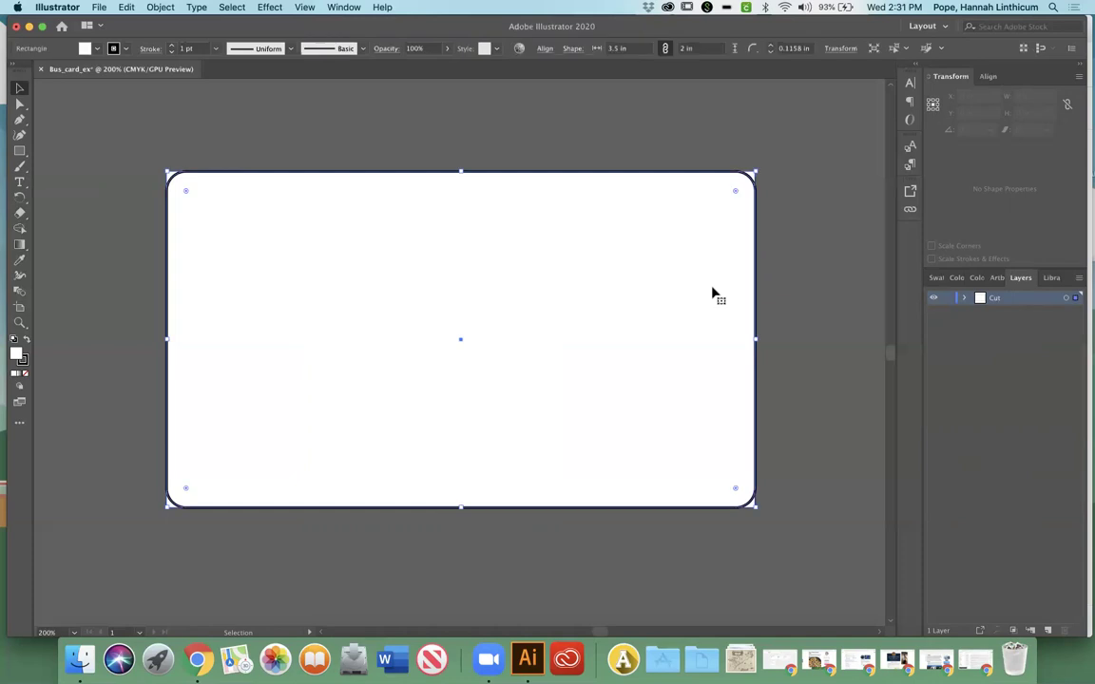
left_click(796, 277)
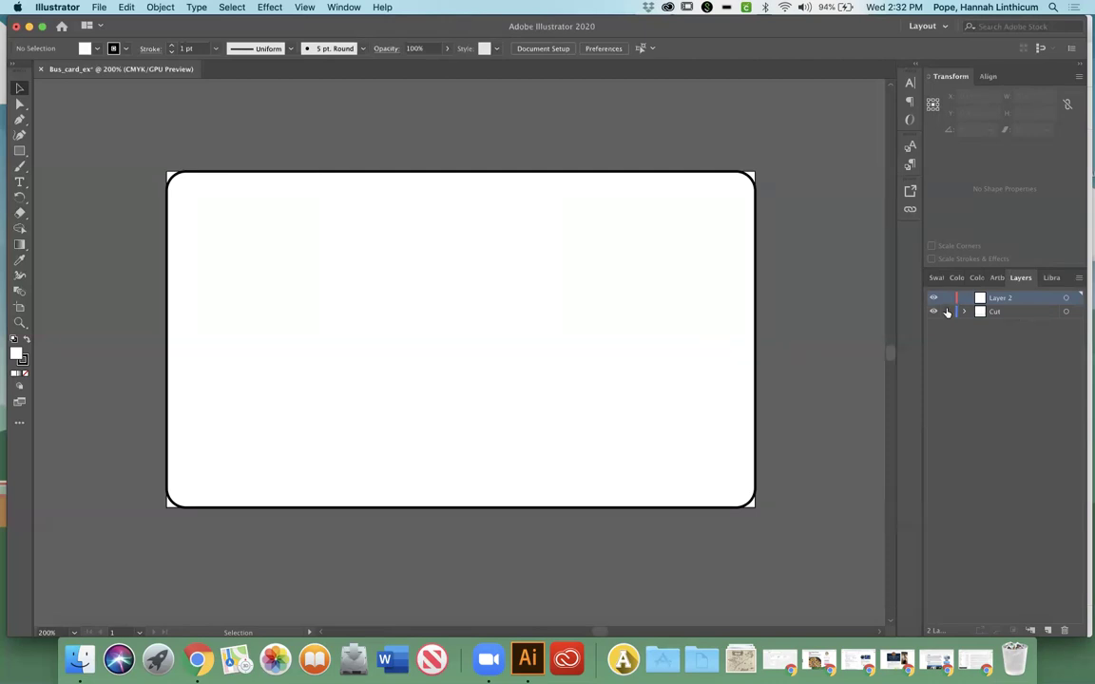
left_click(988, 313)
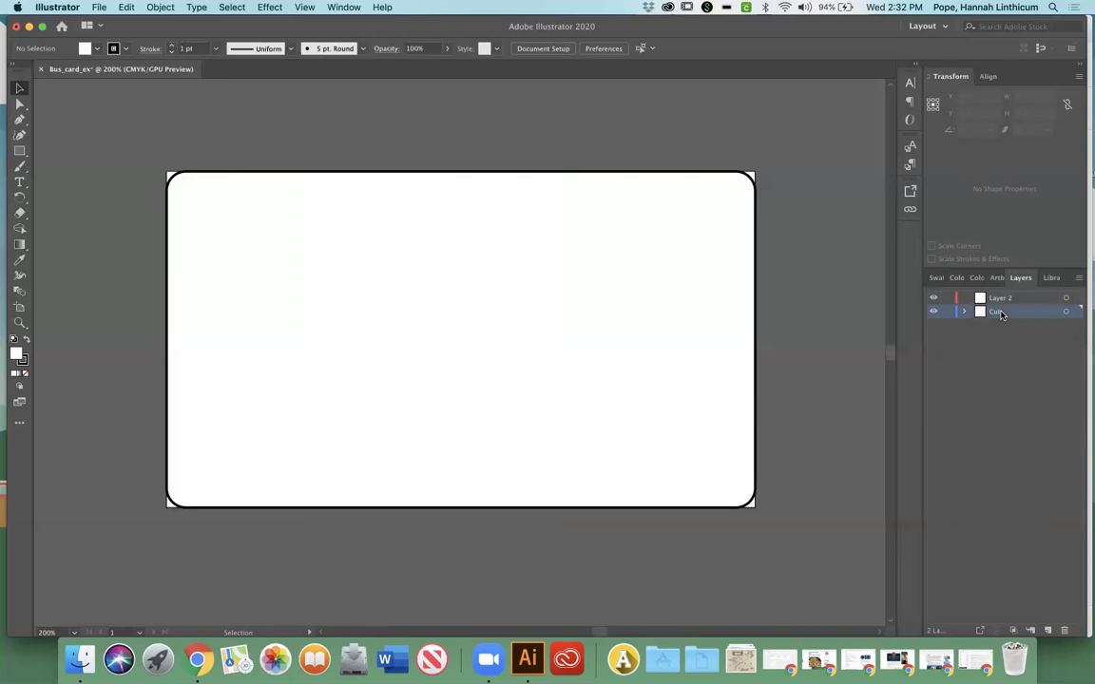
left_click(964, 297)
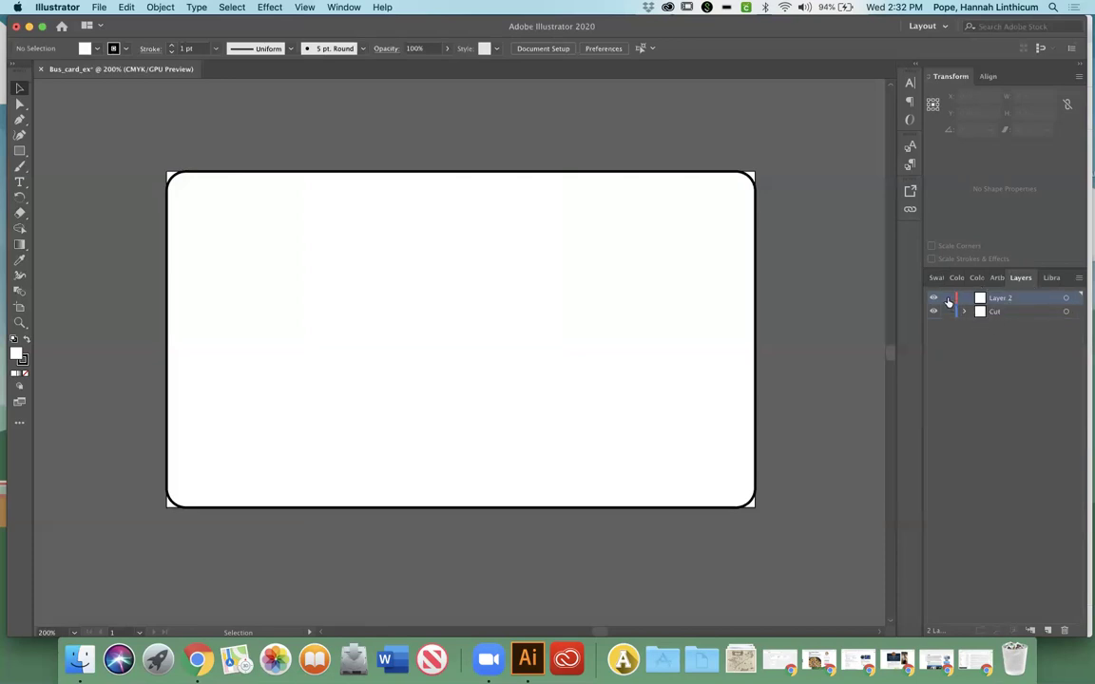
left_click(947, 299)
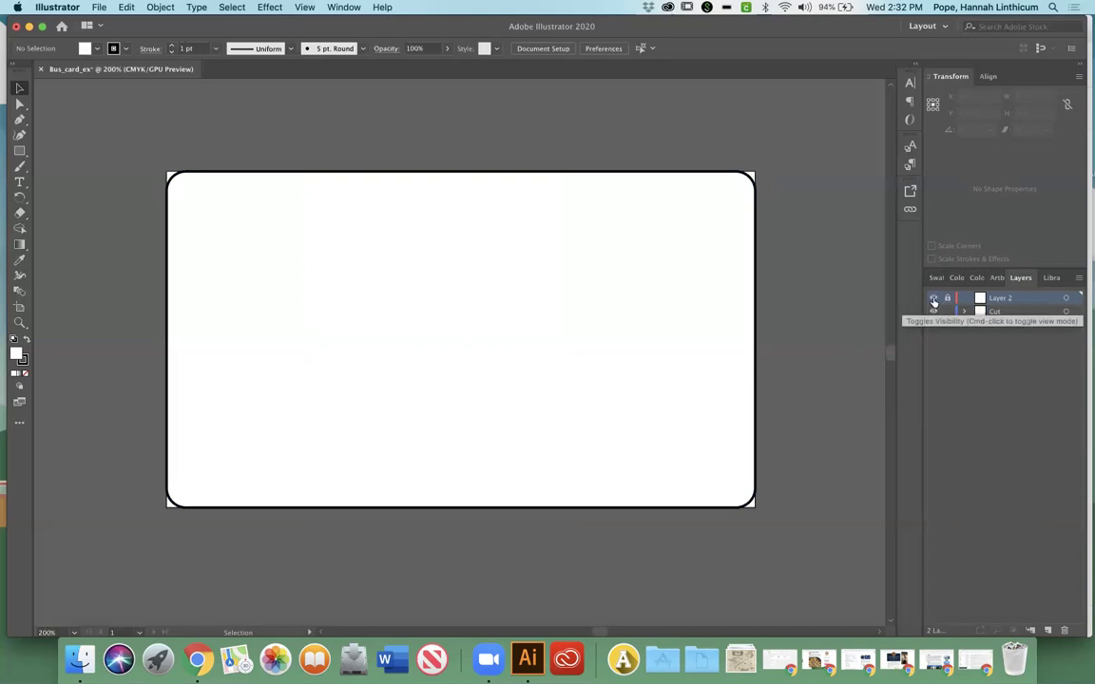
left_click(933, 312)
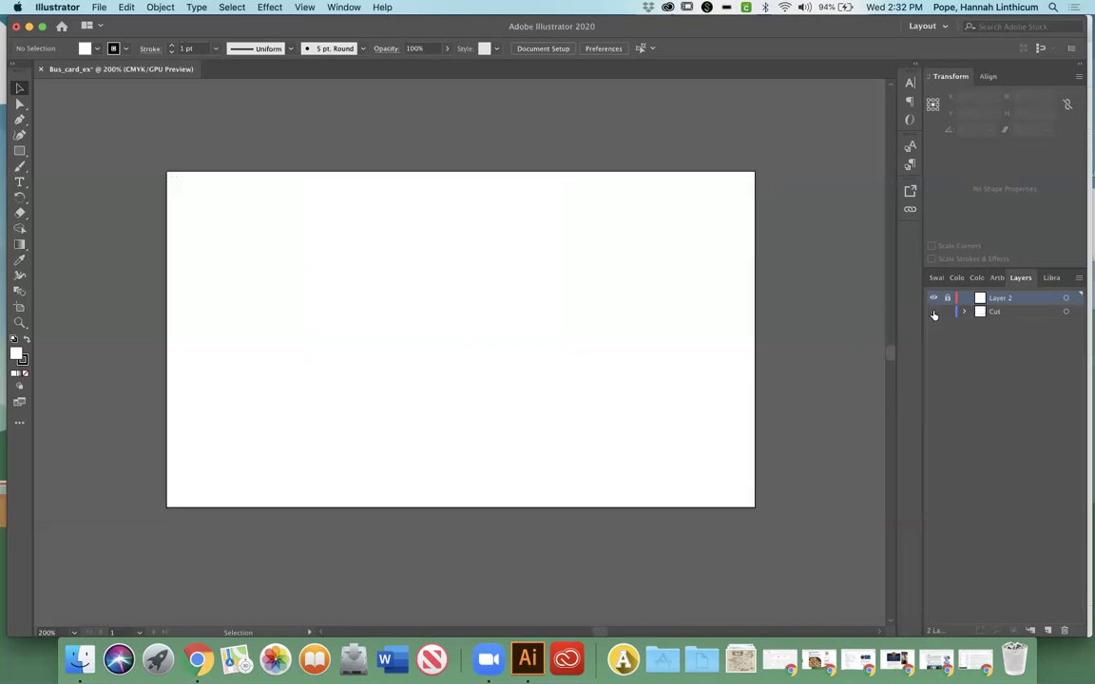
left_click(933, 313)
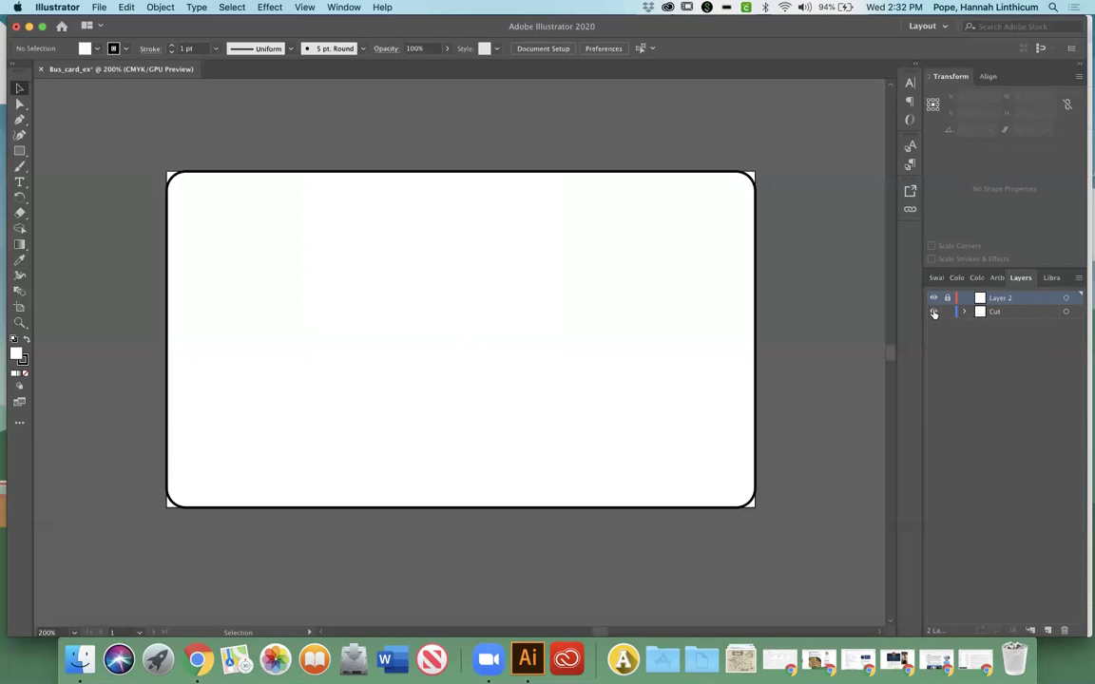
left_click(933, 312)
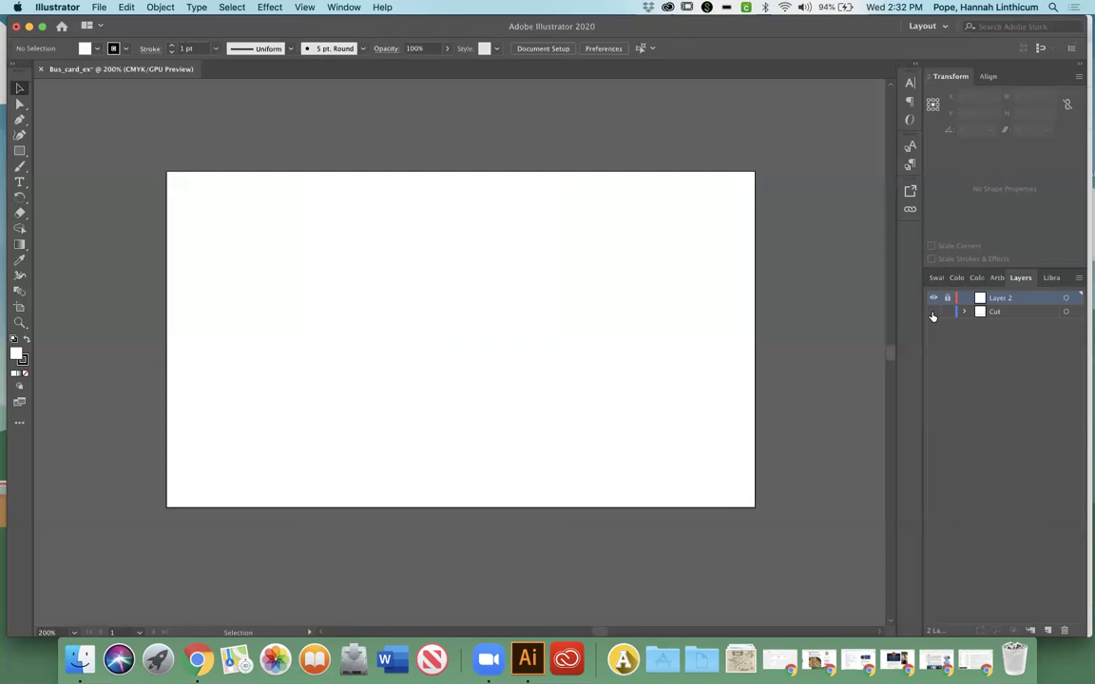
left_click(933, 314)
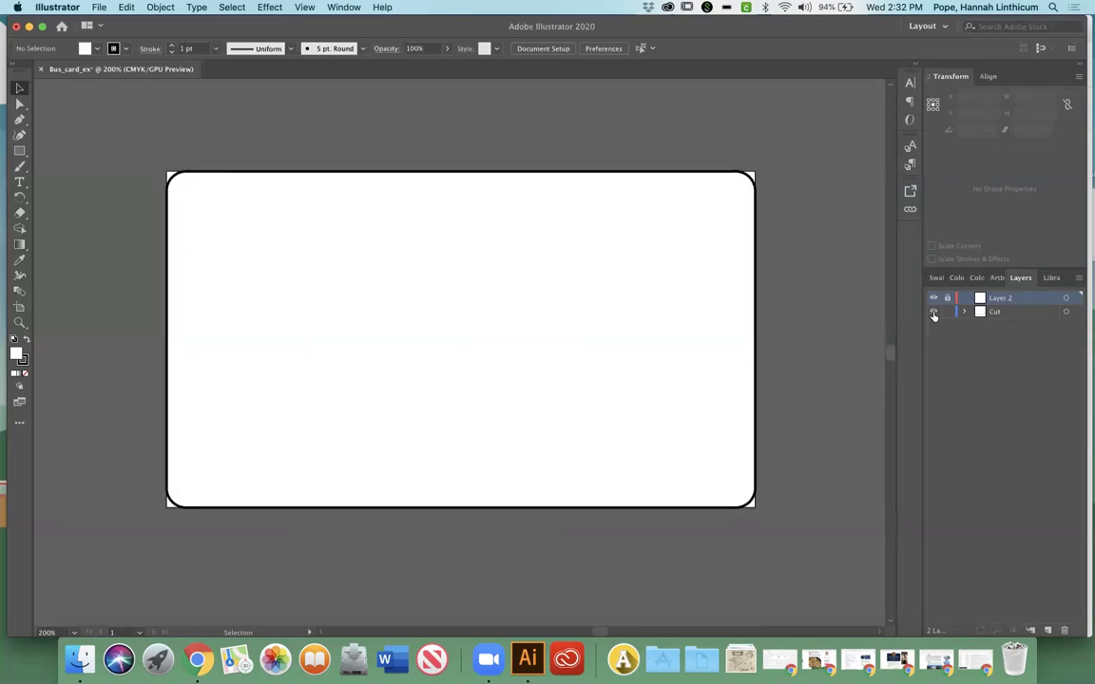
left_click(947, 298)
- Rename Layer 2 to 'Etch'
double_click(1003, 299)
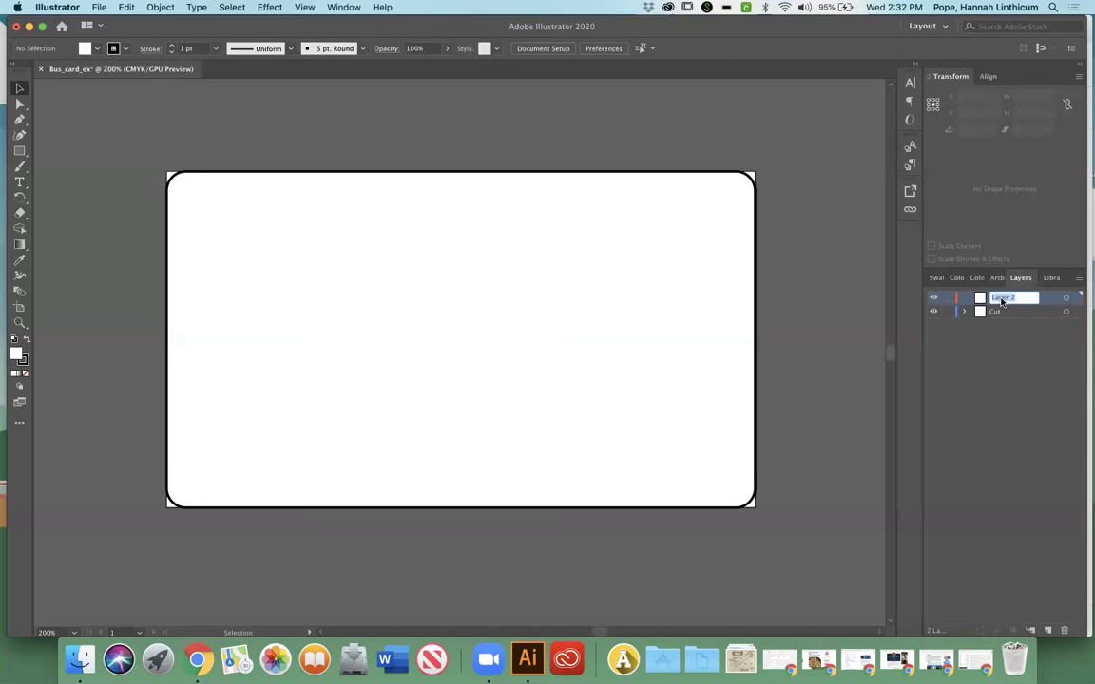
type("Etch")
key("Return")
- Select the Cut layer and expand then collapse its contents
left_click(998, 312)
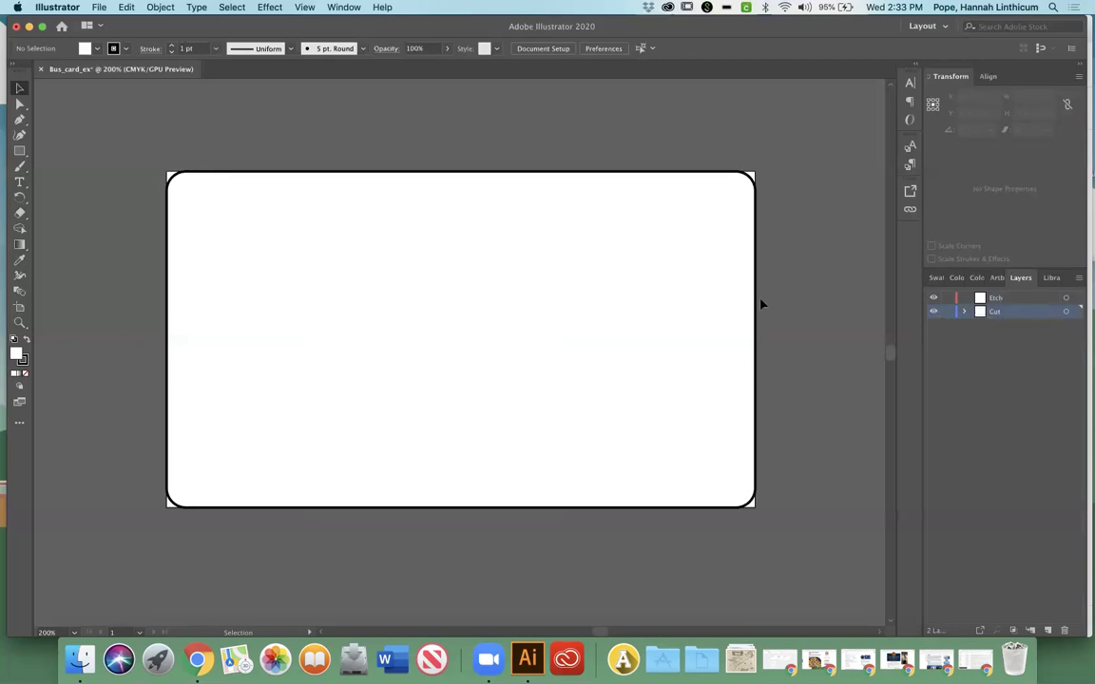
left_click(960, 312)
left_click(962, 313)
double_click(1023, 314)
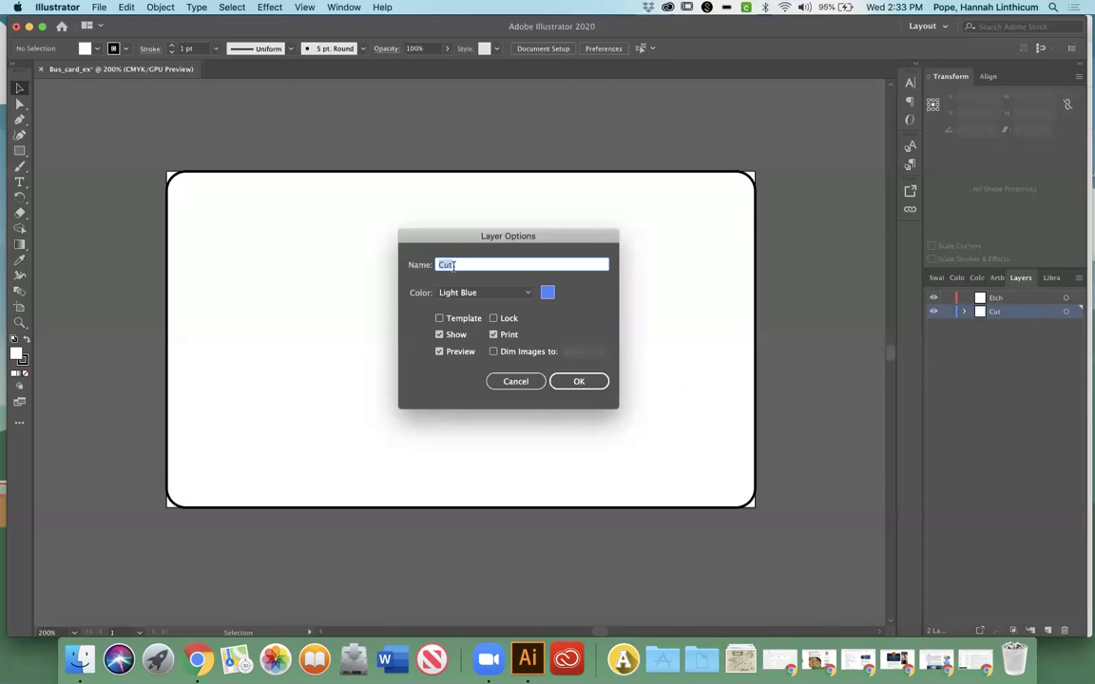
left_click(547, 292)
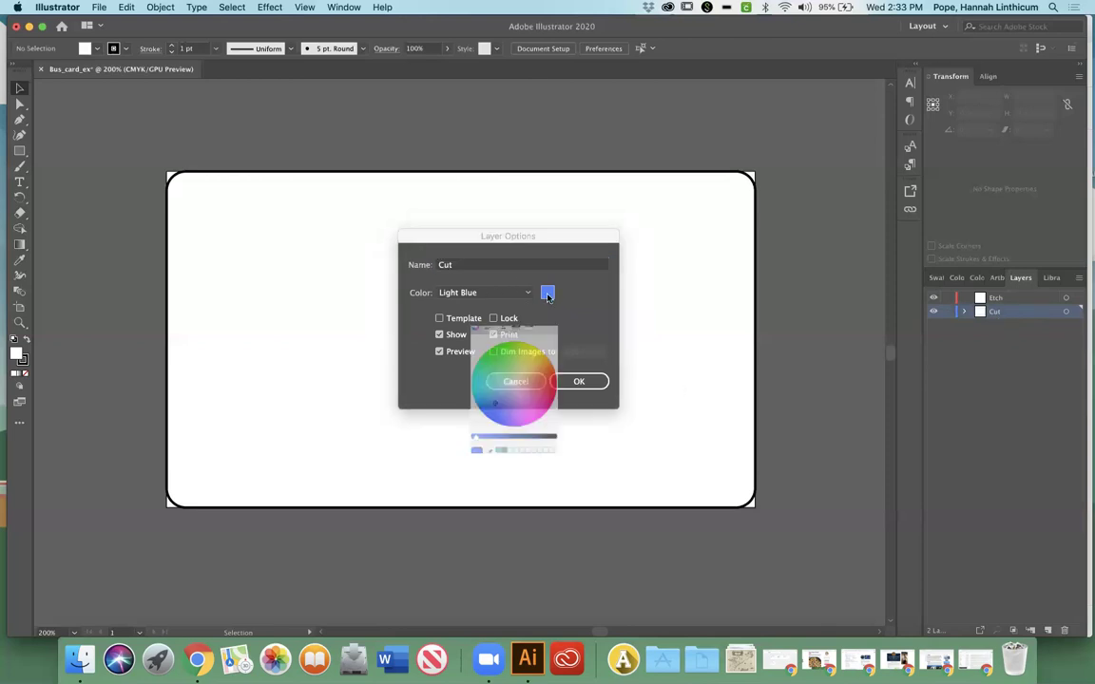
left_click(447, 276)
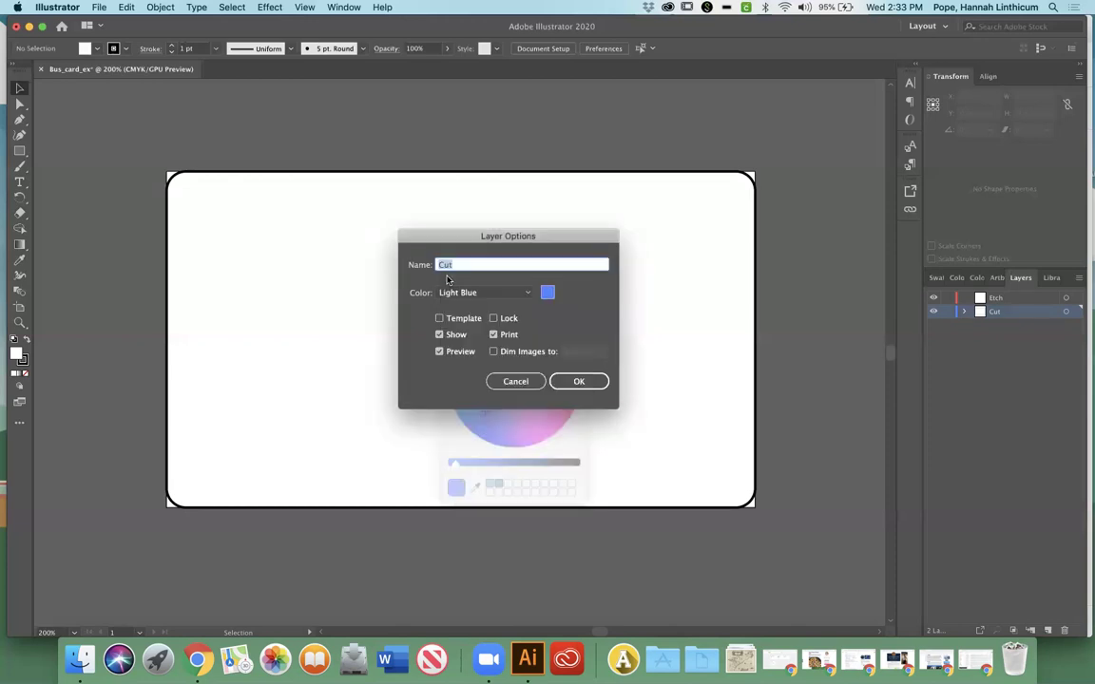
left_click(515, 381)
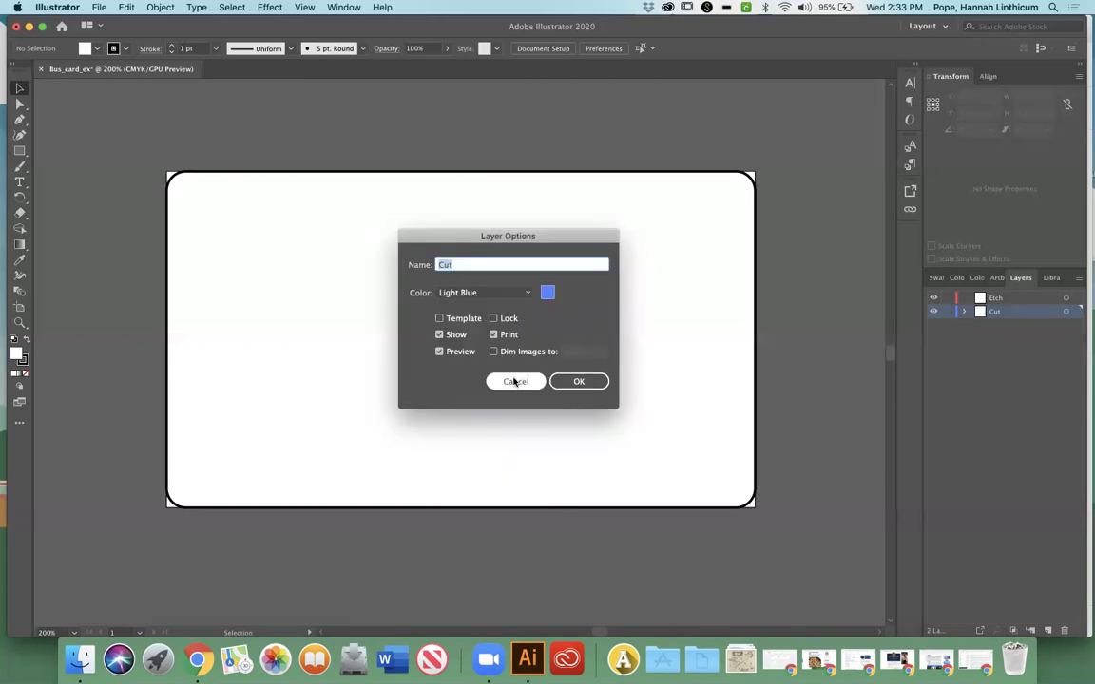
left_click(1010, 330)
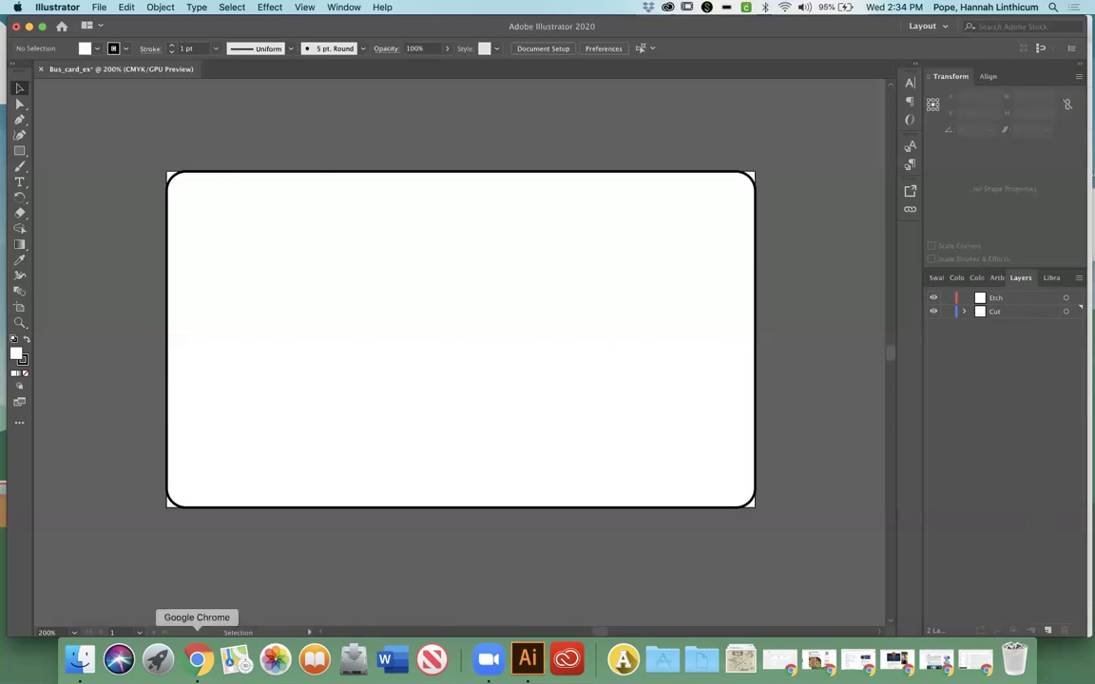
- Switch to Chrome and present slide 10, 'Add in Lettering', full screen
left_click(197, 658)
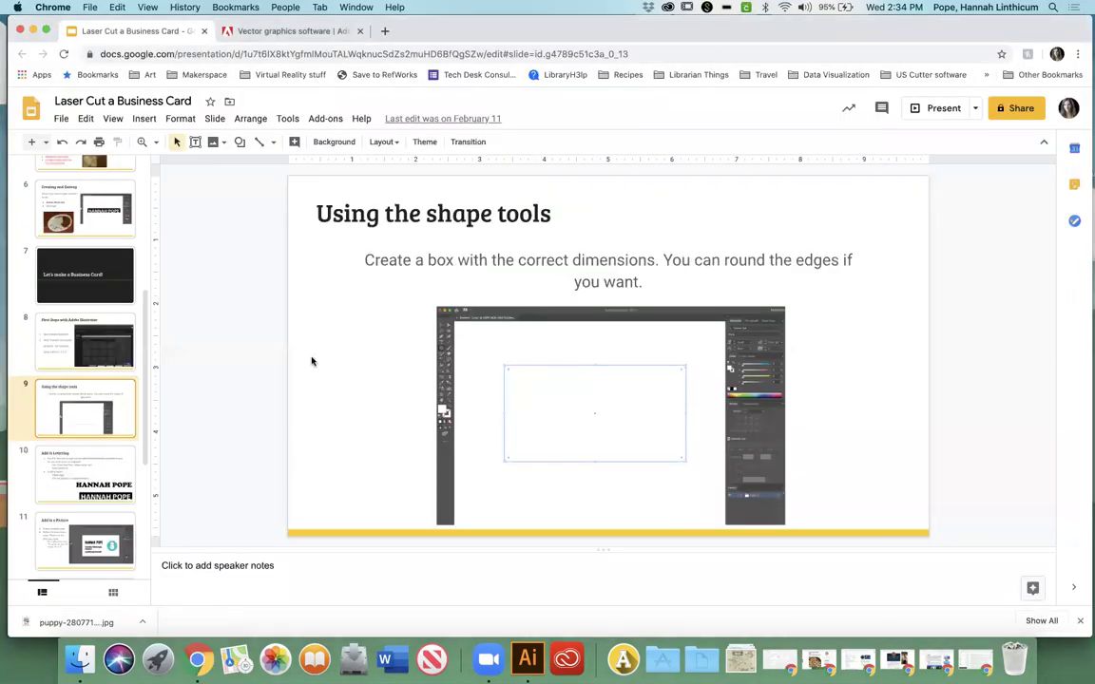
left_click(89, 477)
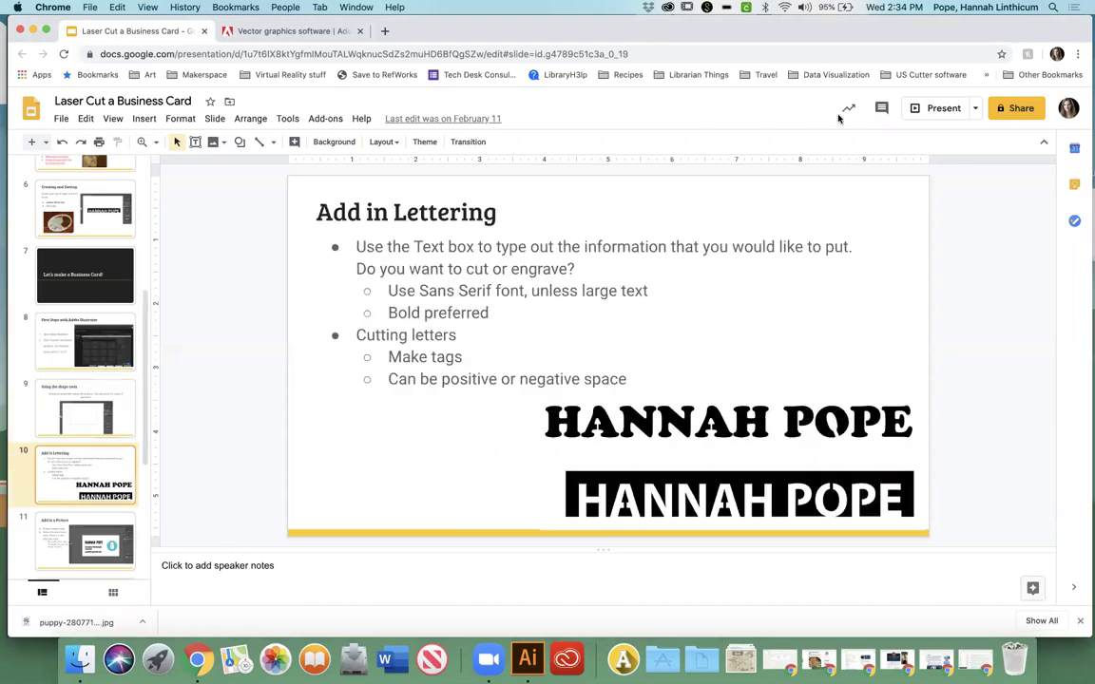
left_click(938, 110)
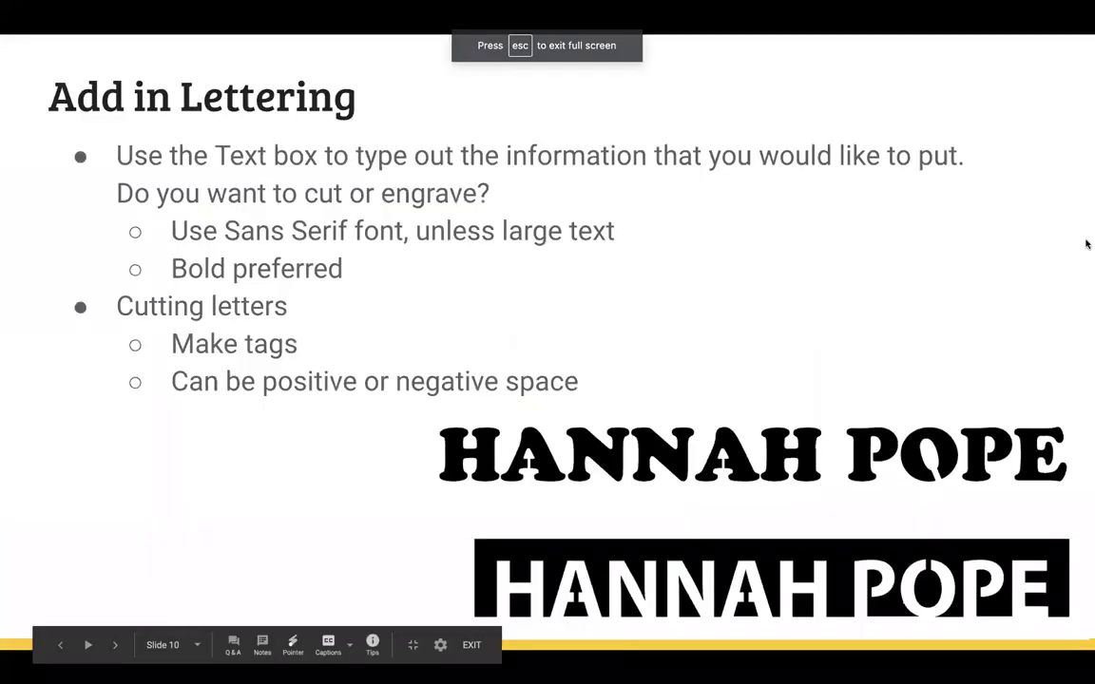
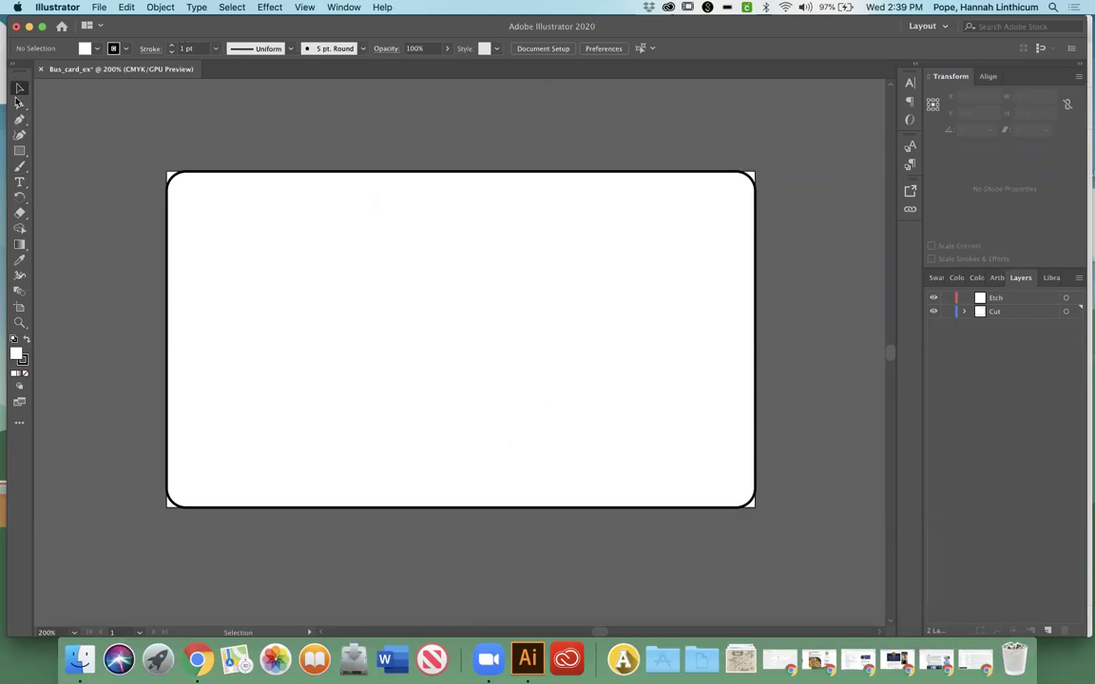
- Draw a text area in the card's upper-left area with the Type tool
left_click(19, 183)
left_click(19, 183)
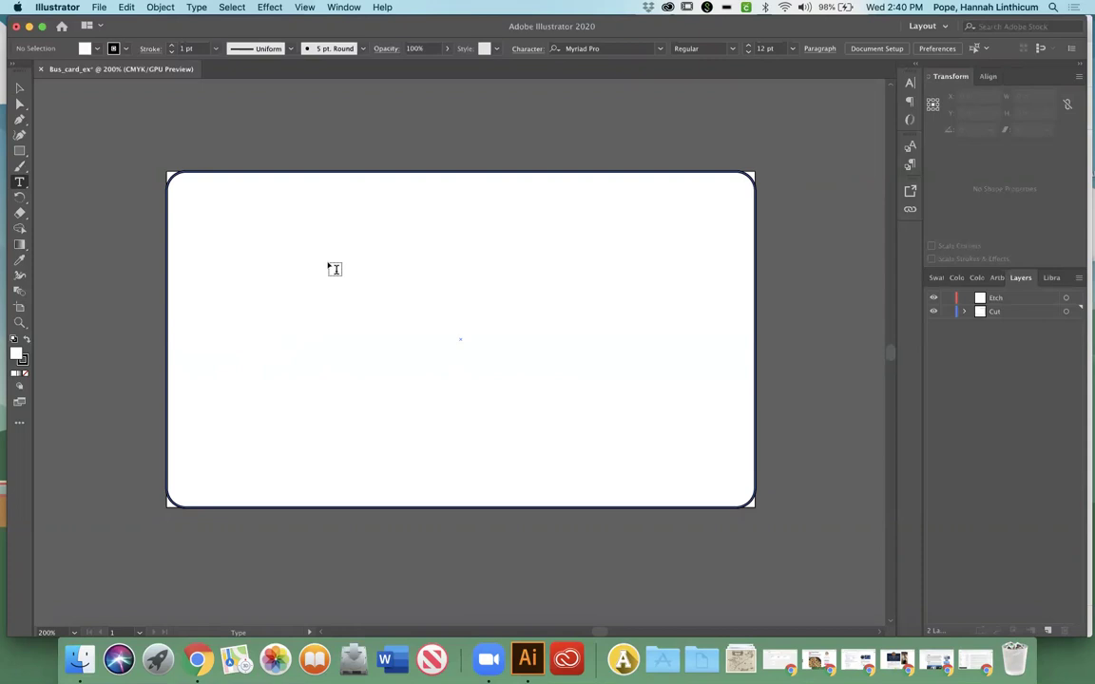
left_click_drag(273, 249, 453, 326)
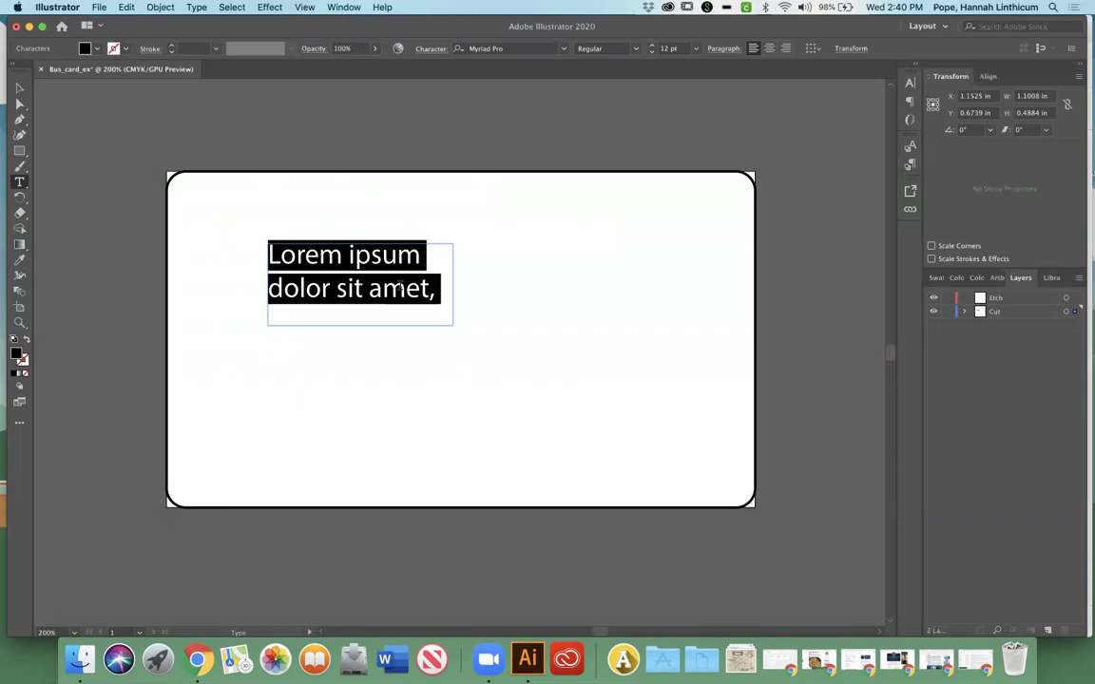
key("BackSpace")
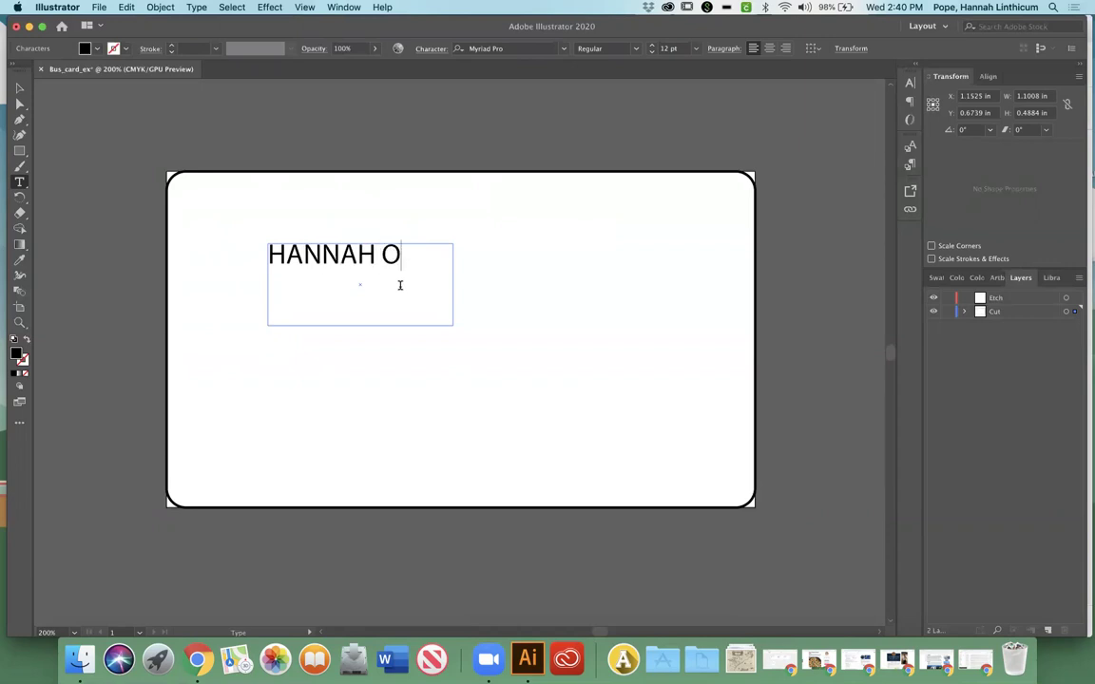
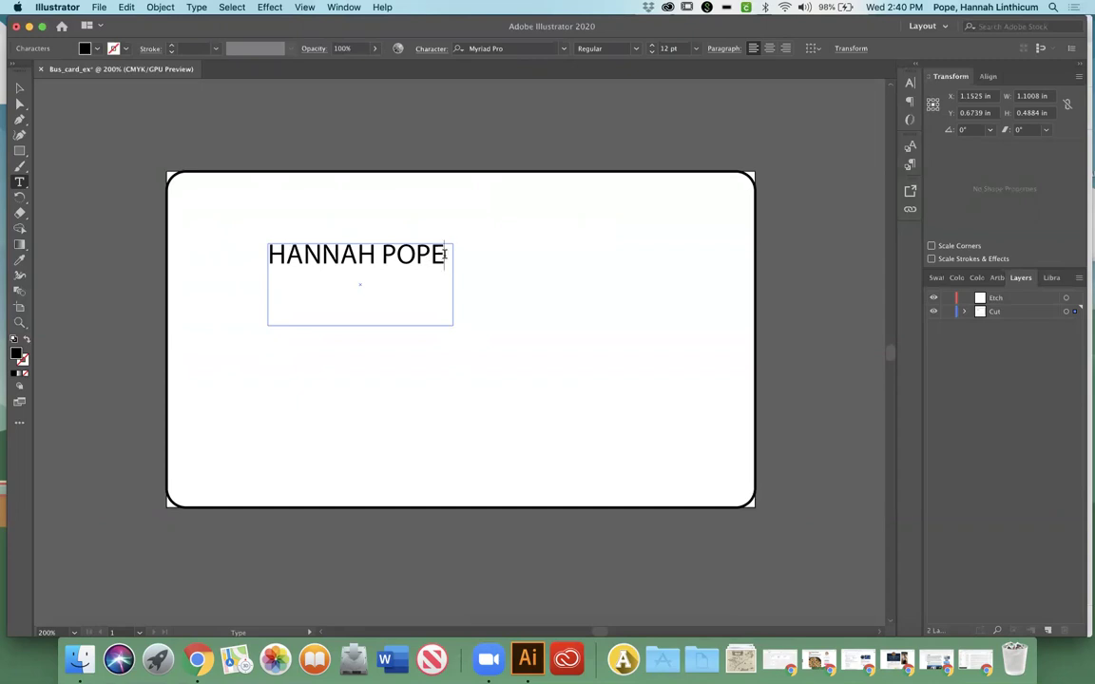
left_click_drag(446, 255, 245, 259)
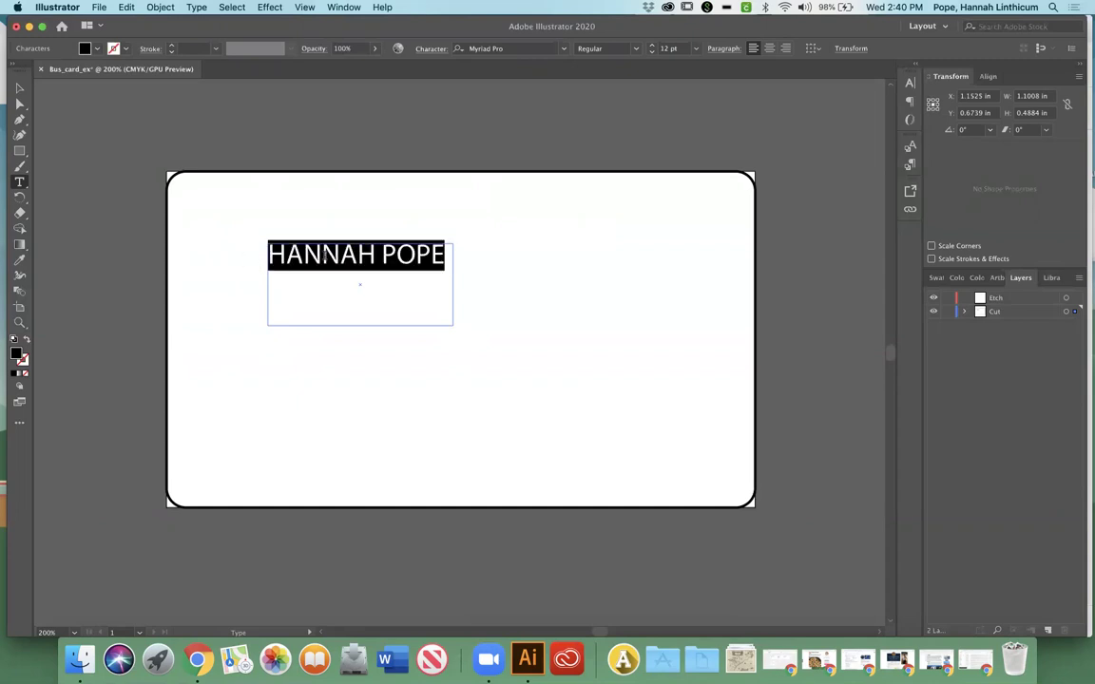
left_click(358, 255)
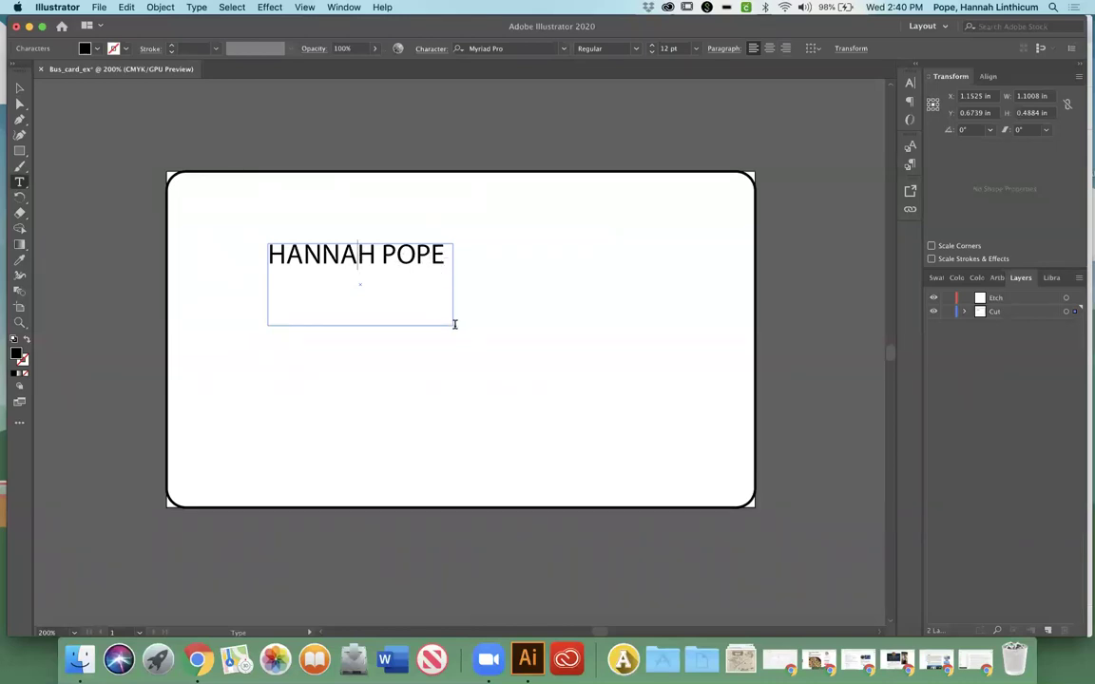
left_click(19, 183)
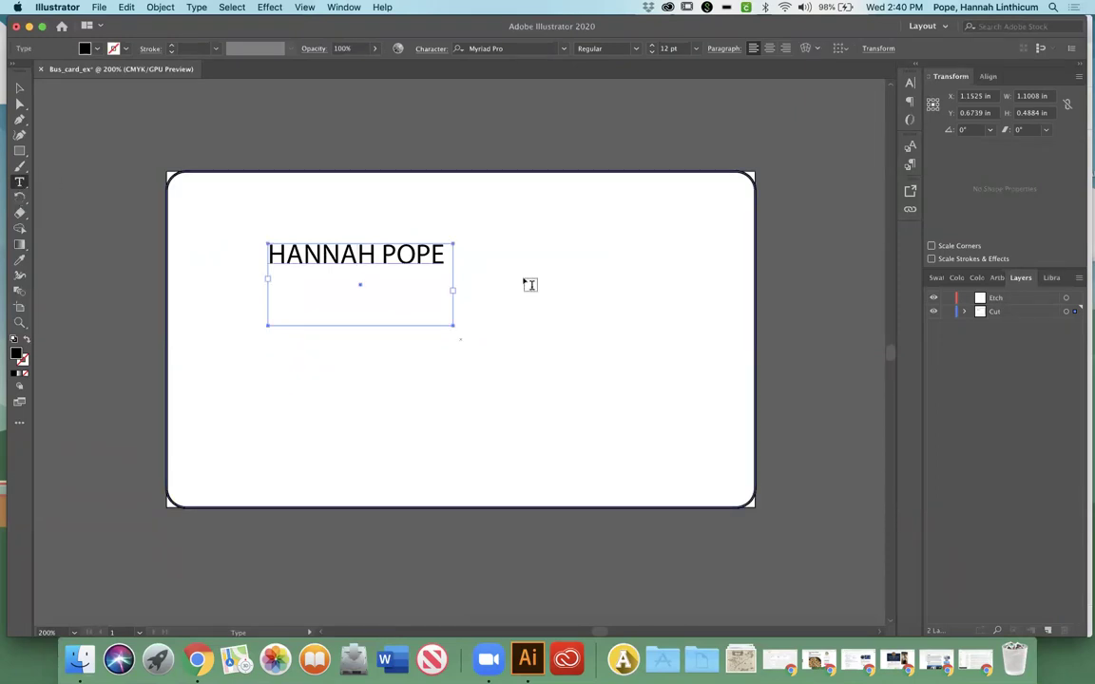
- Add a second test text box to the right reading Hannah
left_click_drag(521, 258, 713, 351)
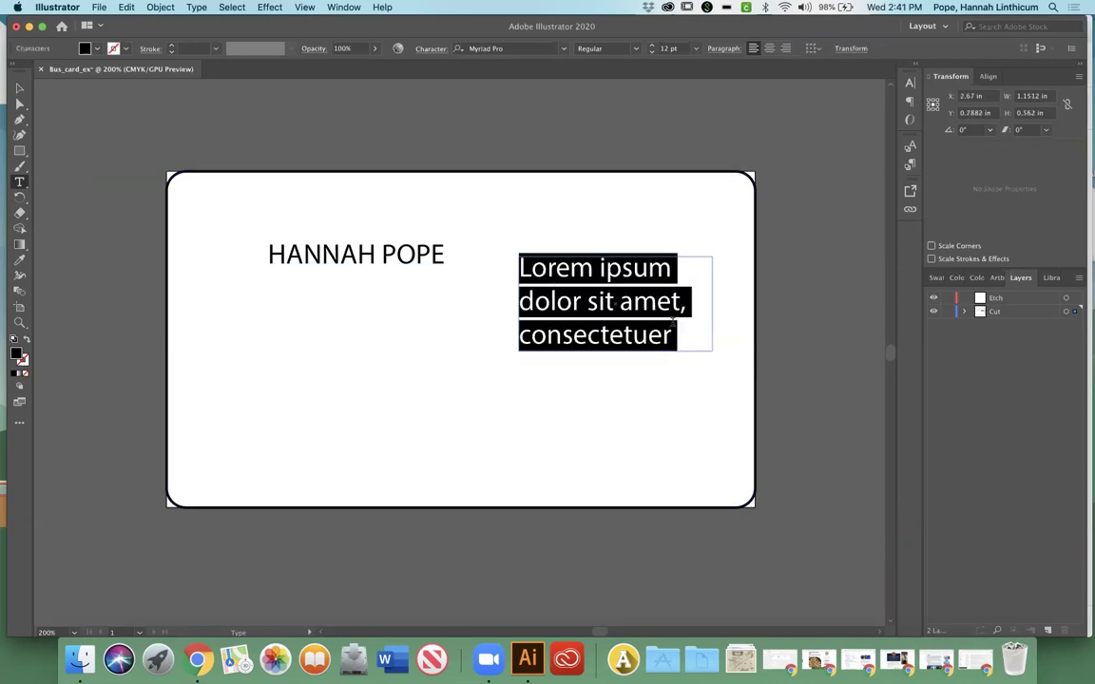
key("BackSpace")
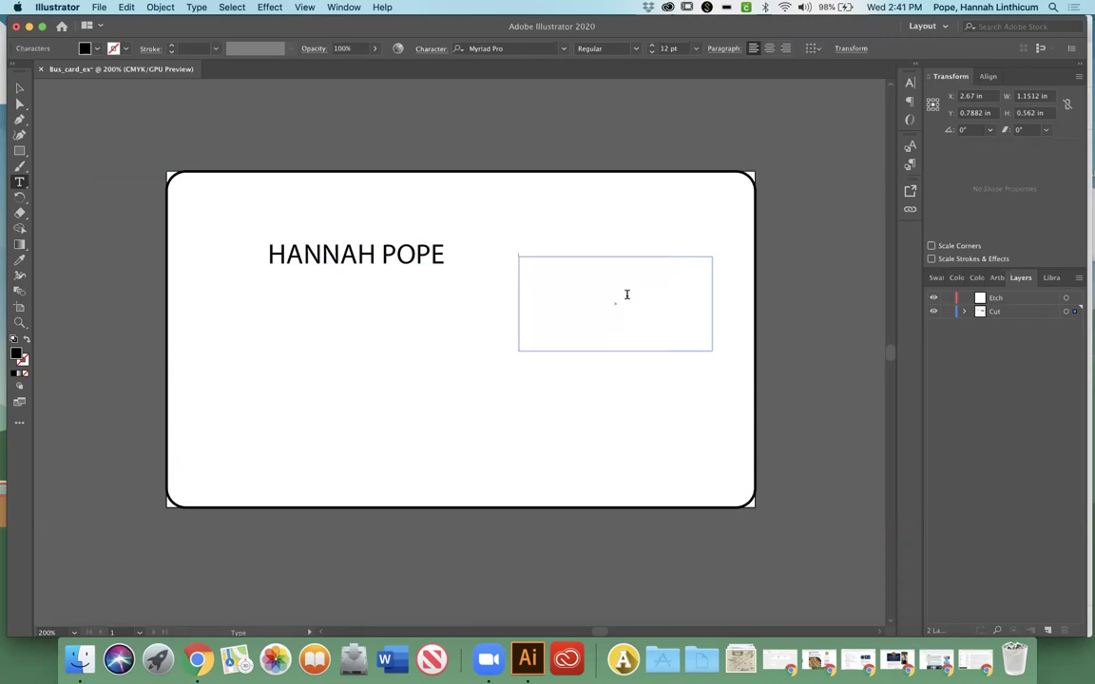
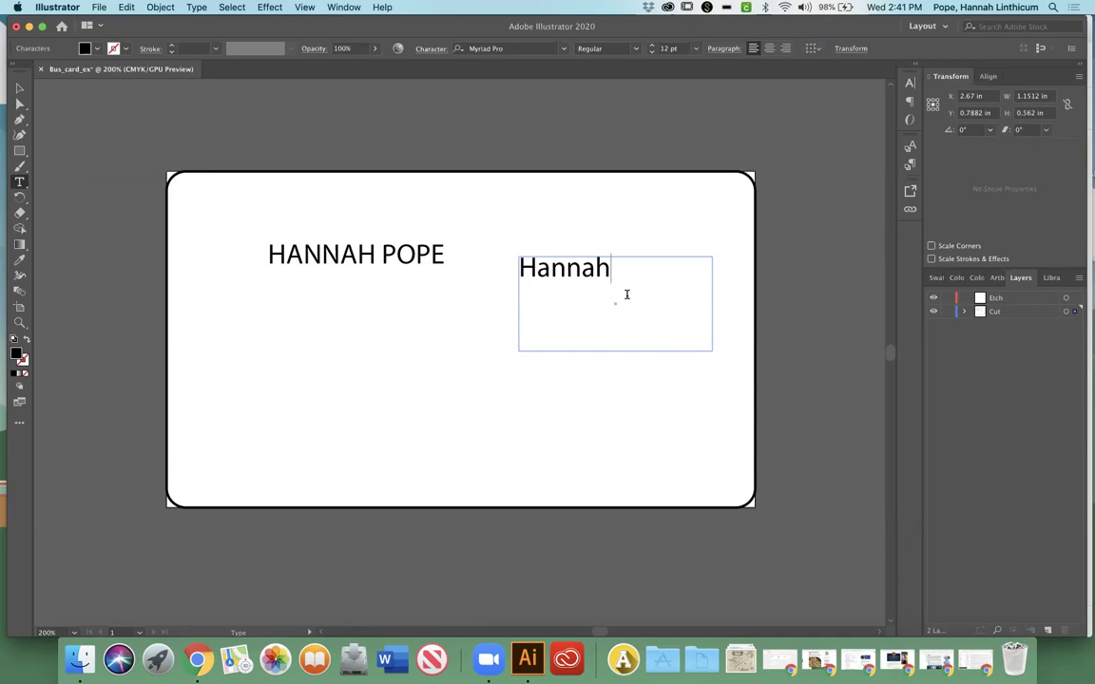
left_click(20, 87)
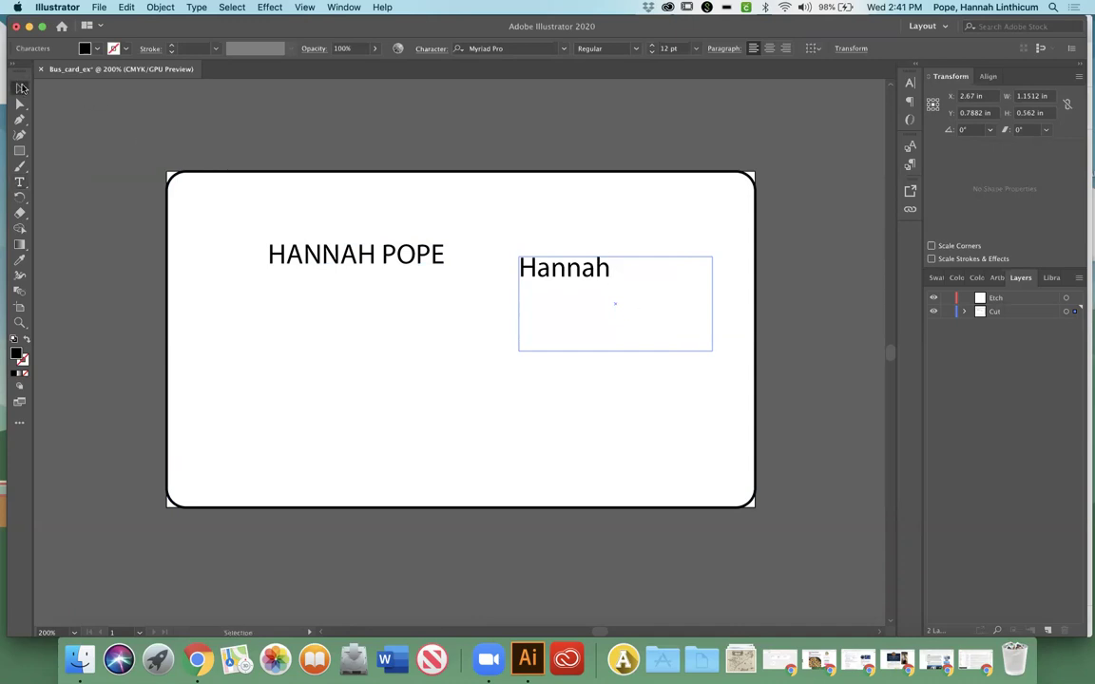
left_click(95, 111)
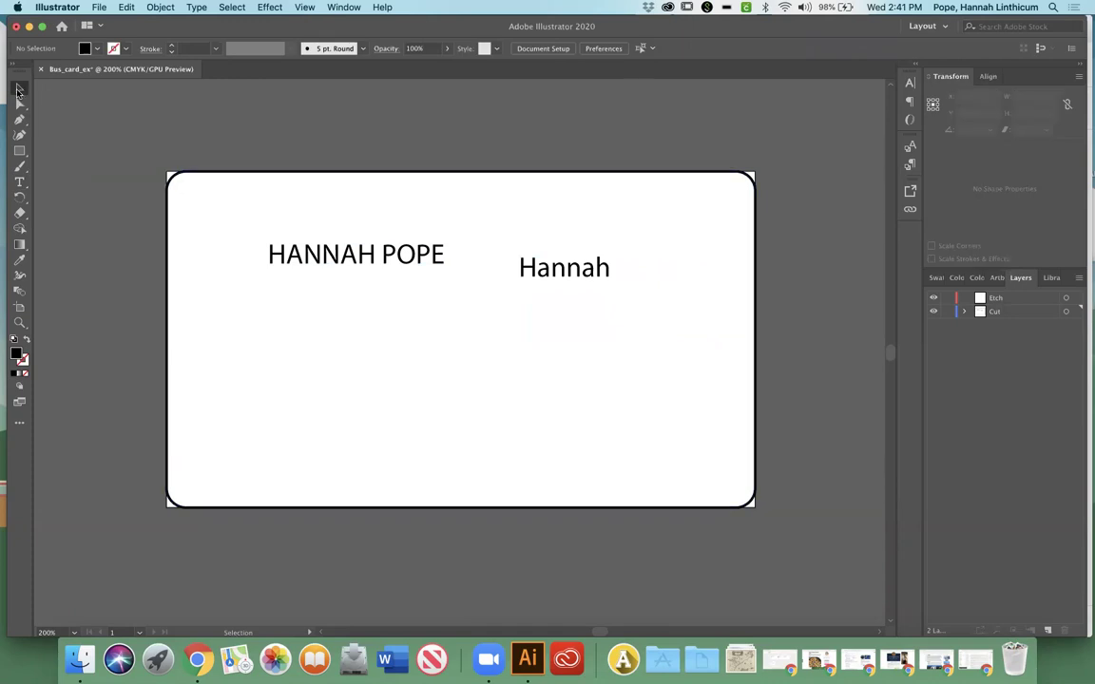
left_click_drag(356, 255, 338, 295)
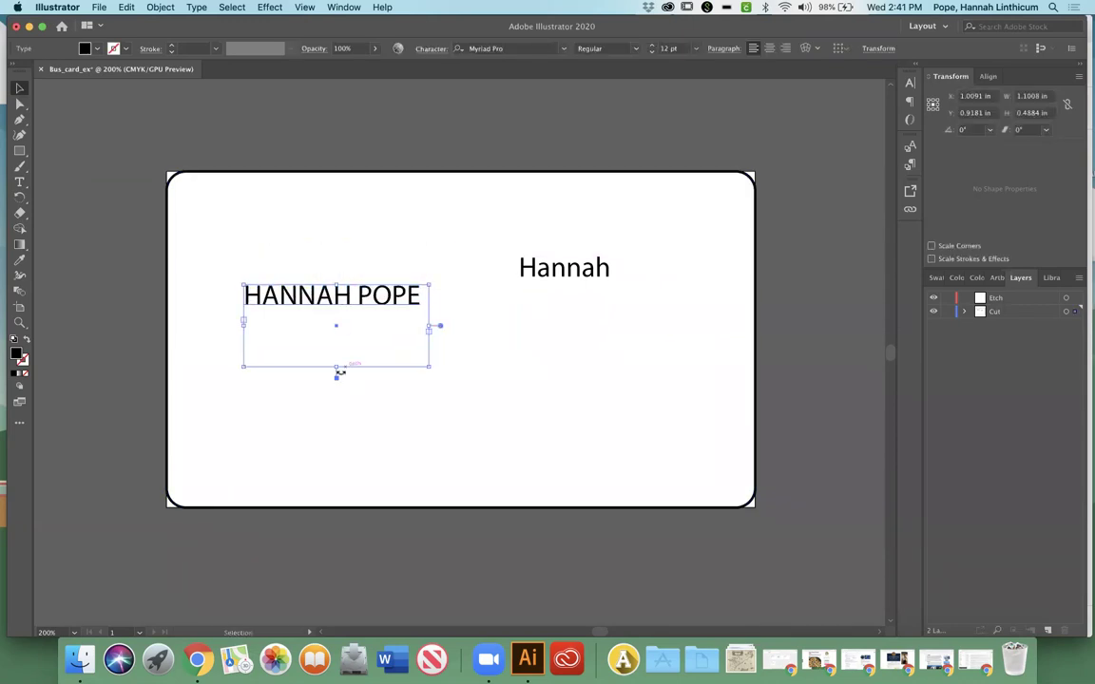
left_click_drag(336, 366, 336, 341)
left_click_drag(427, 342, 461, 344)
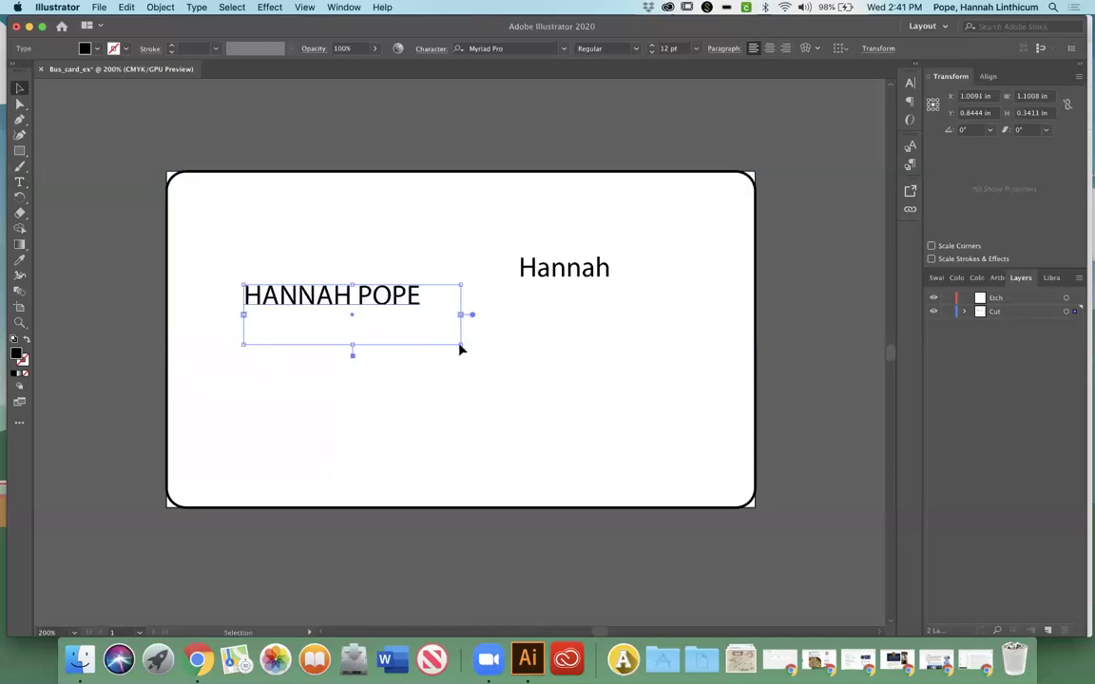
left_click(575, 271)
left_click(575, 271)
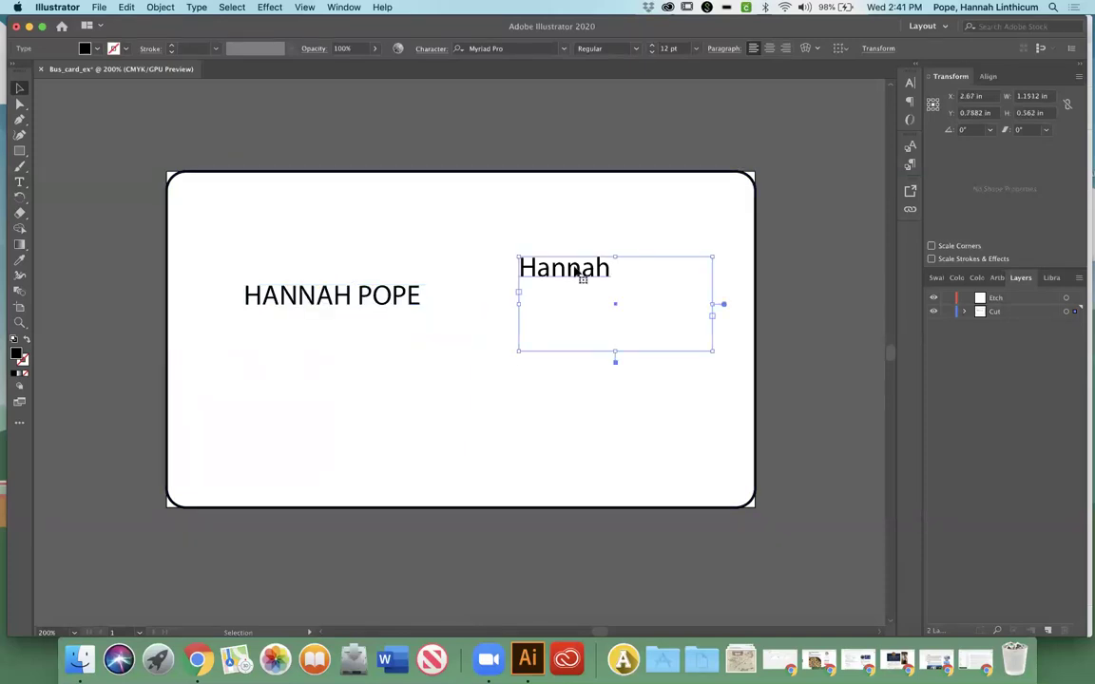
key("Delete")
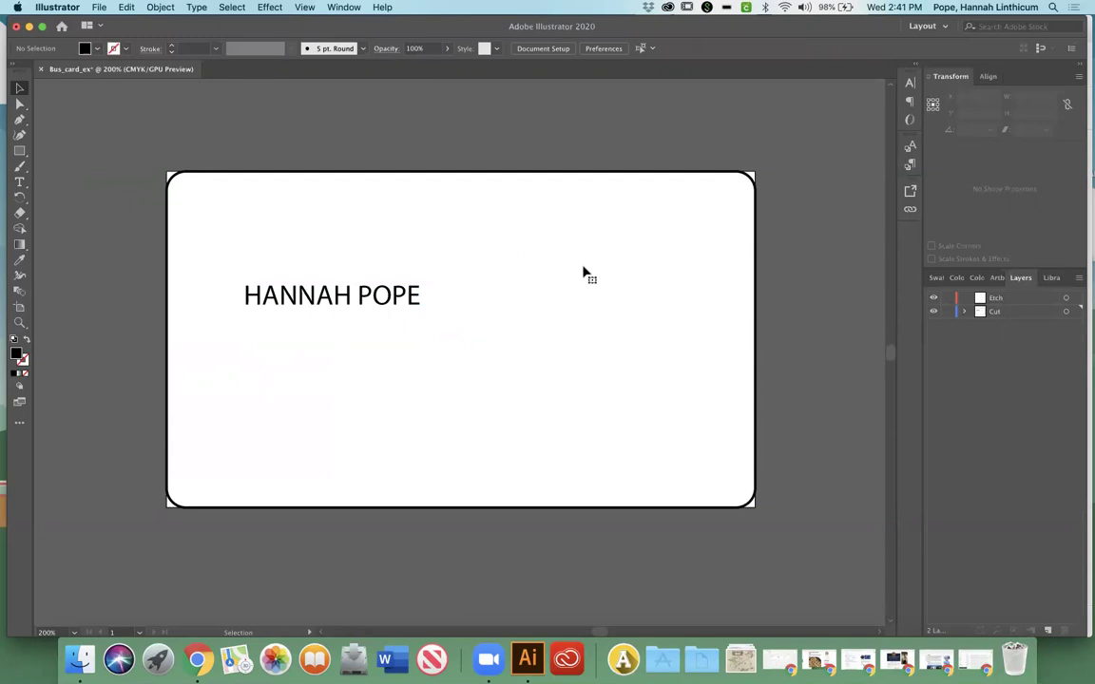
left_click(334, 302)
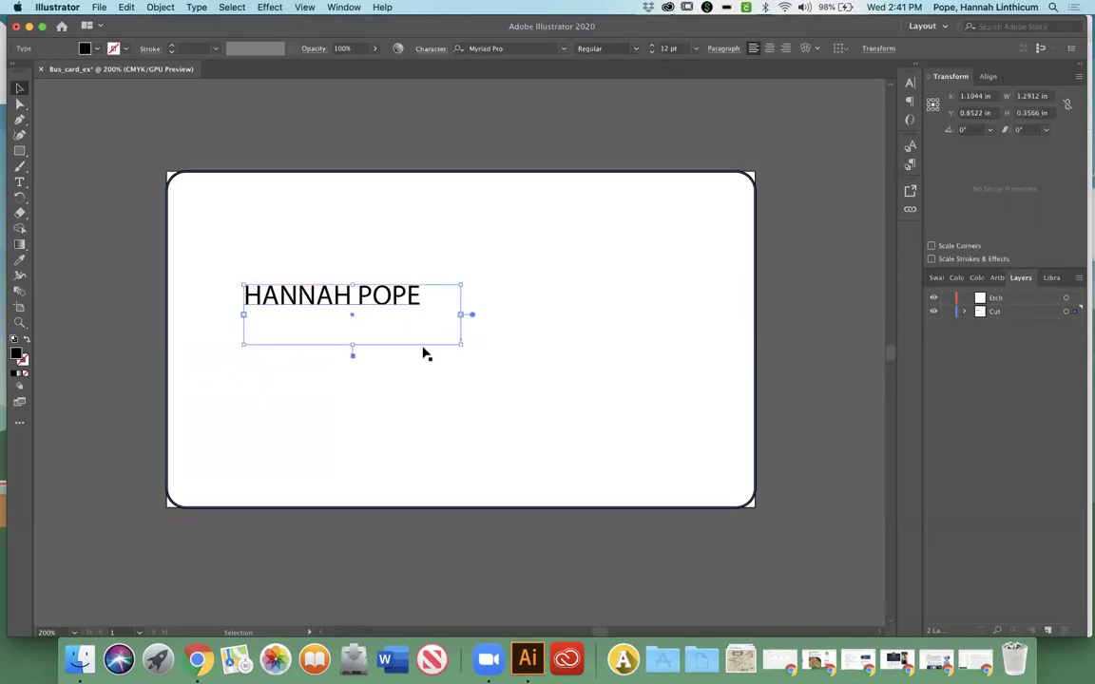
mouse_move(370, 298)
left_mouse_down()
mouse_move(369, 275)
mouse_move(367, 295)
left_mouse_up()
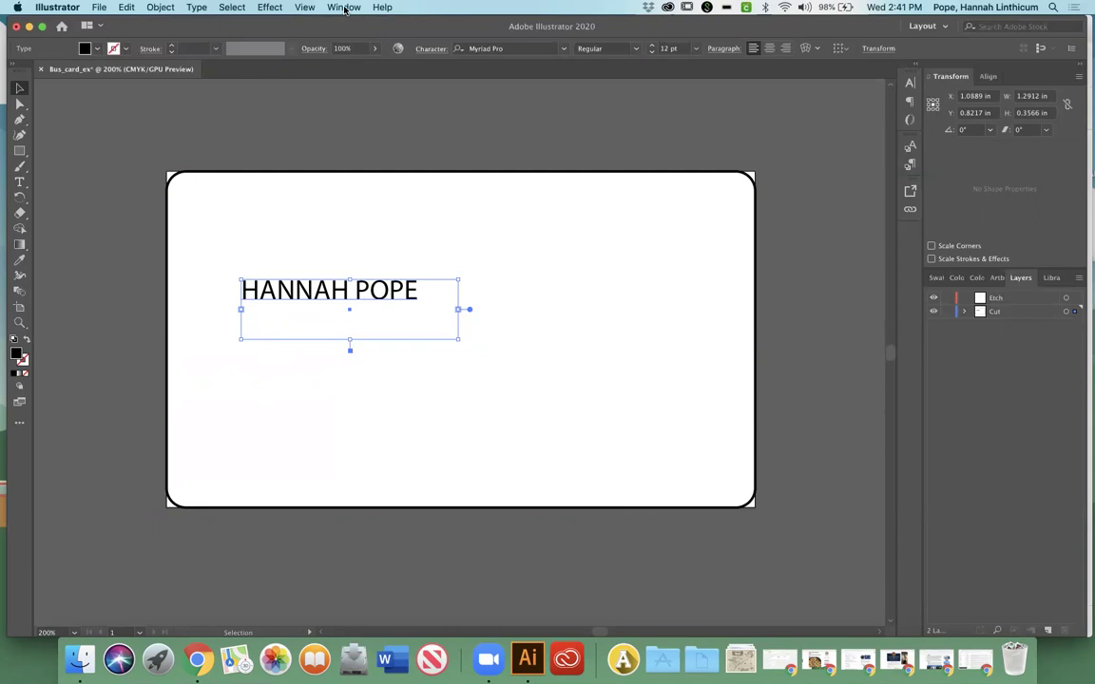
- Open the Character panel from Window > Type > Character
left_click(346, 9)
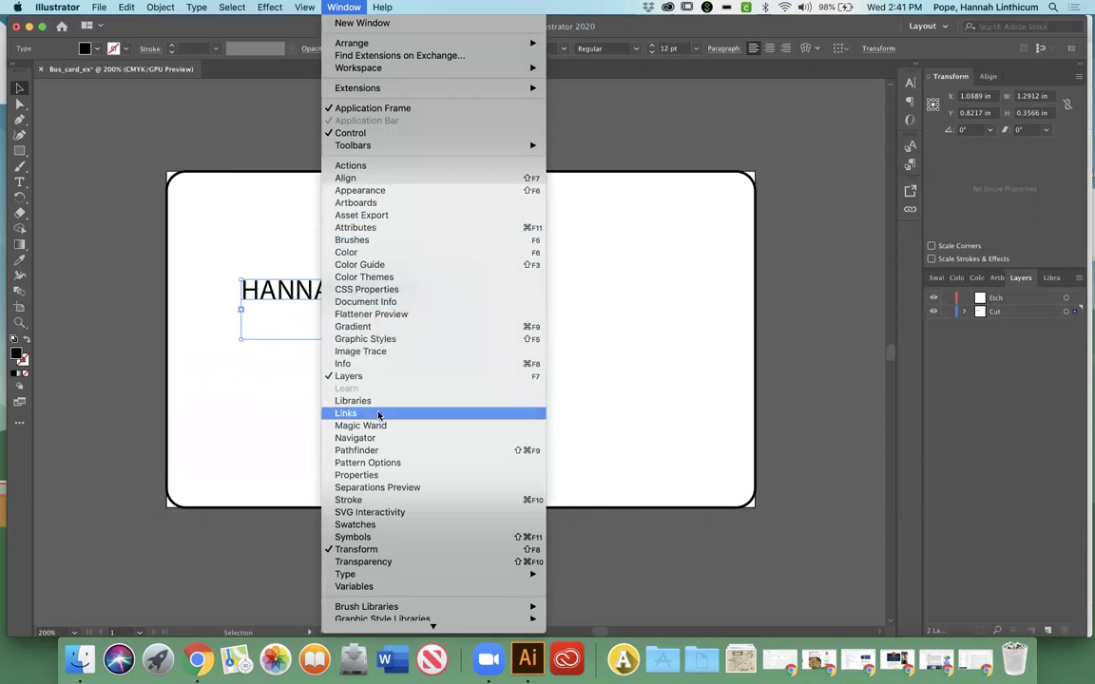
mouse_move(364, 576)
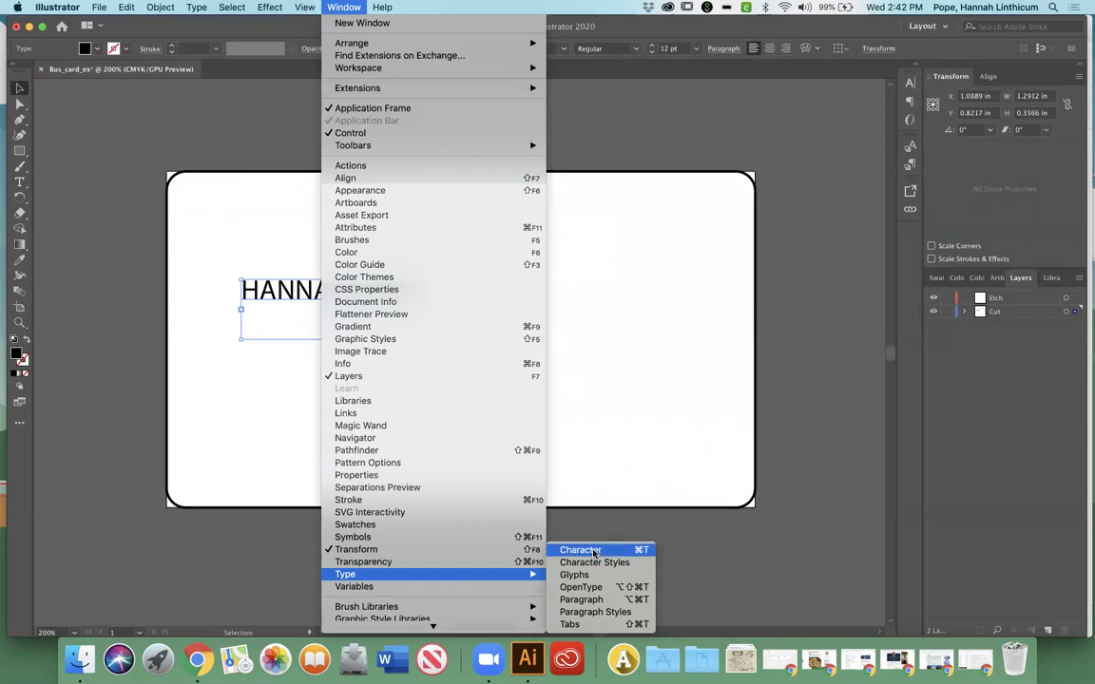
left_click(594, 551)
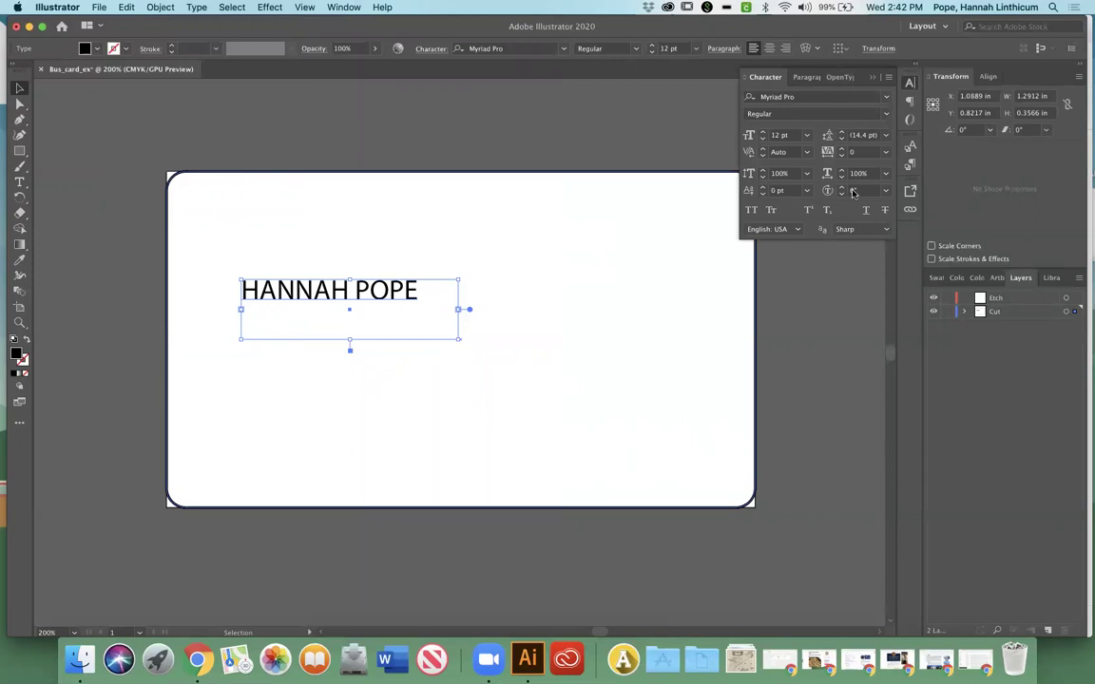
- Dock the Character panel at right and collapse Transform and Layers to icons
left_click_drag(884, 67, 1082, 448)
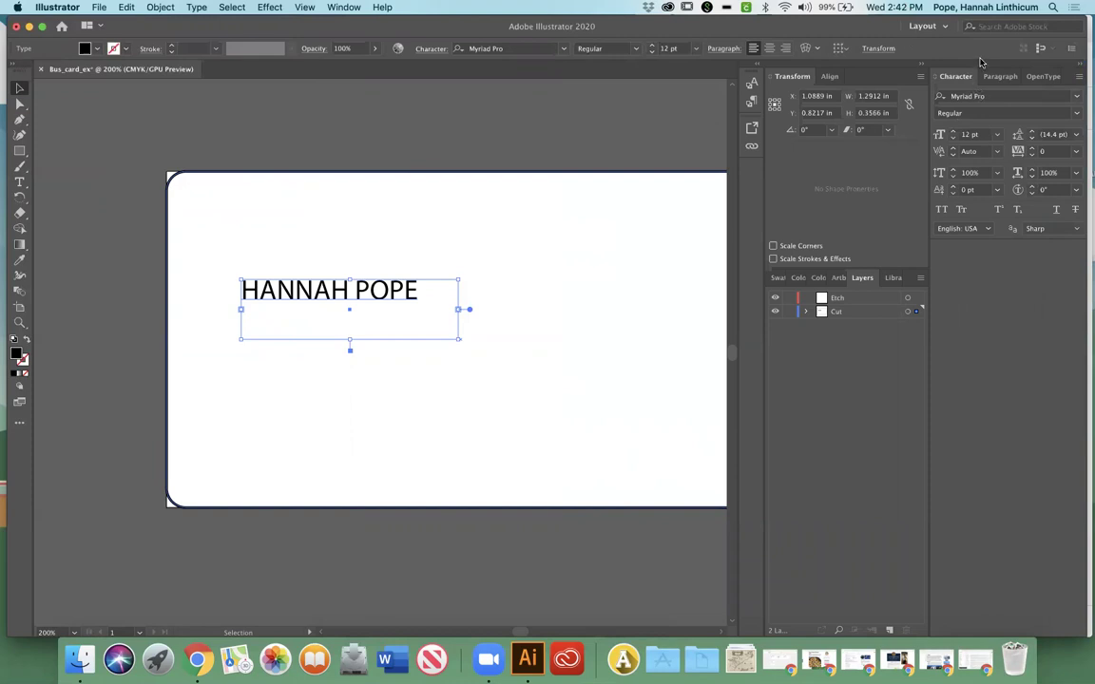
mouse_move(982, 67)
left_mouse_down()
mouse_move(887, 269)
mouse_move(1013, 65)
mouse_move(963, 63)
left_mouse_up()
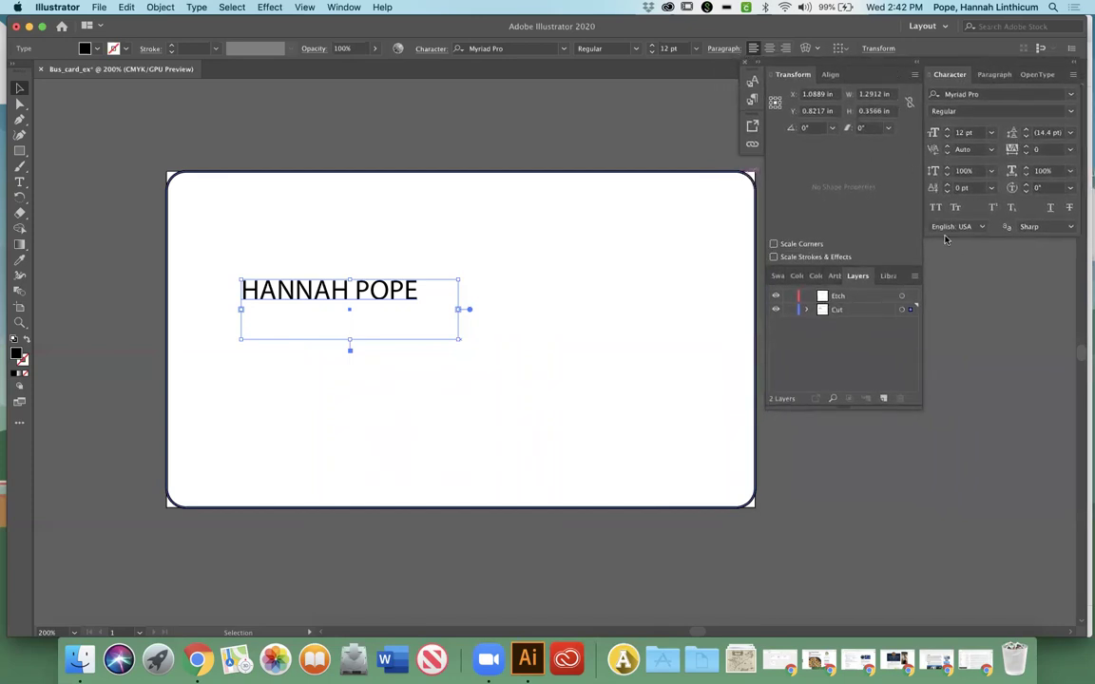
left_click_drag(884, 64, 1013, 68)
double_click(888, 77)
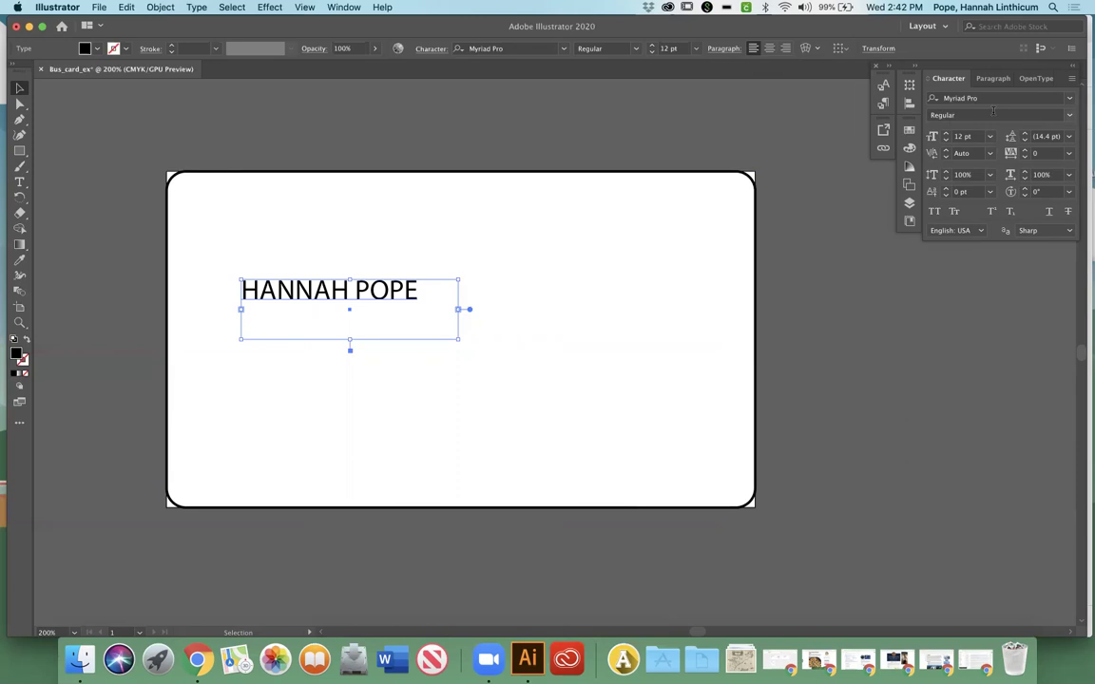
double_click(418, 291)
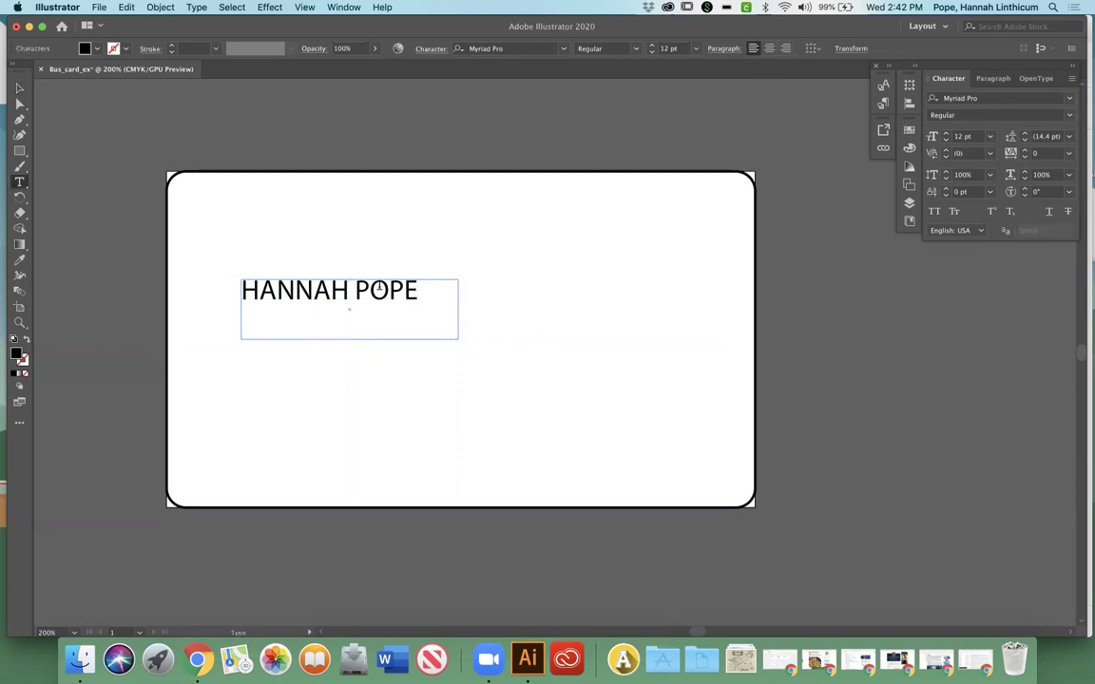
triple_click(389, 294)
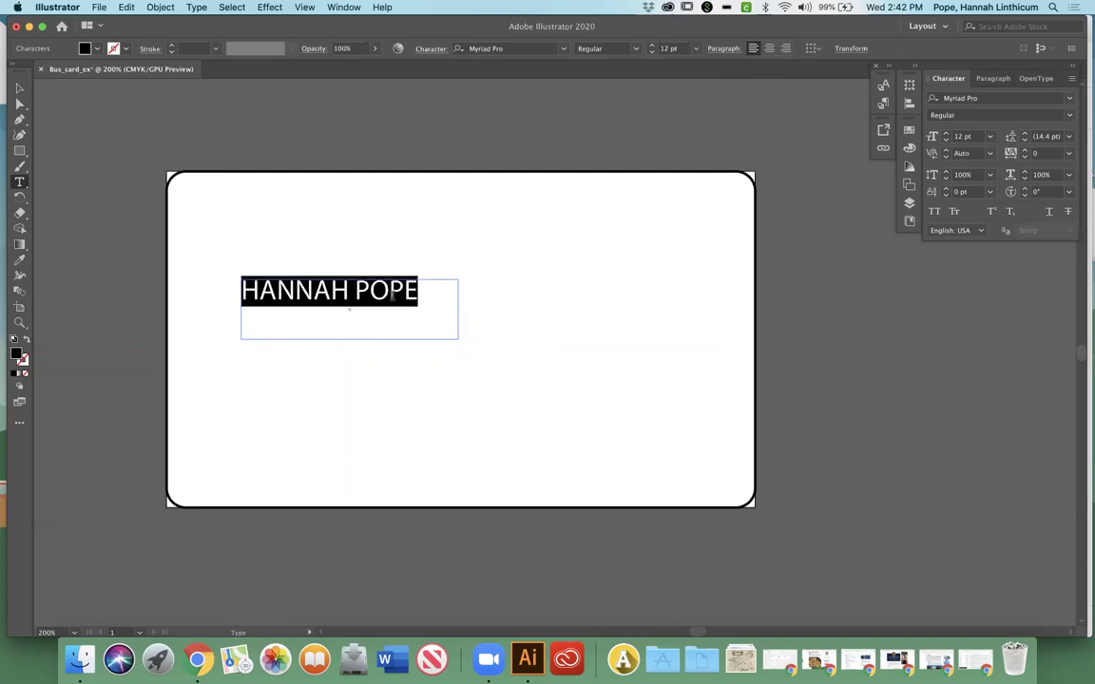
left_click(19, 87)
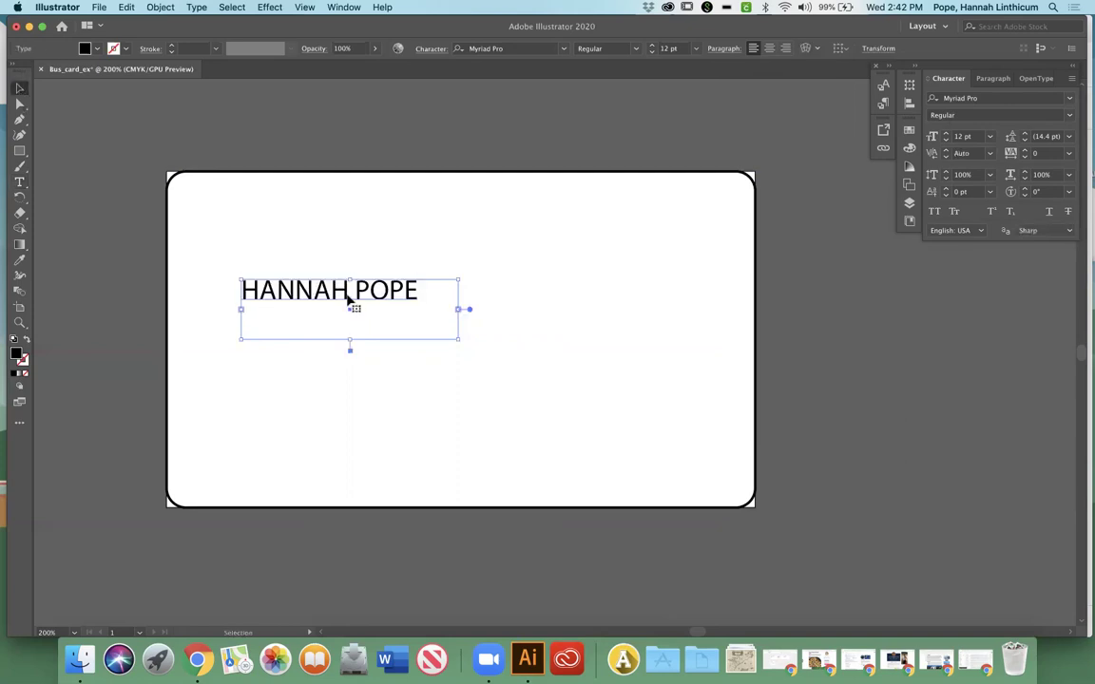
triple_click(355, 298)
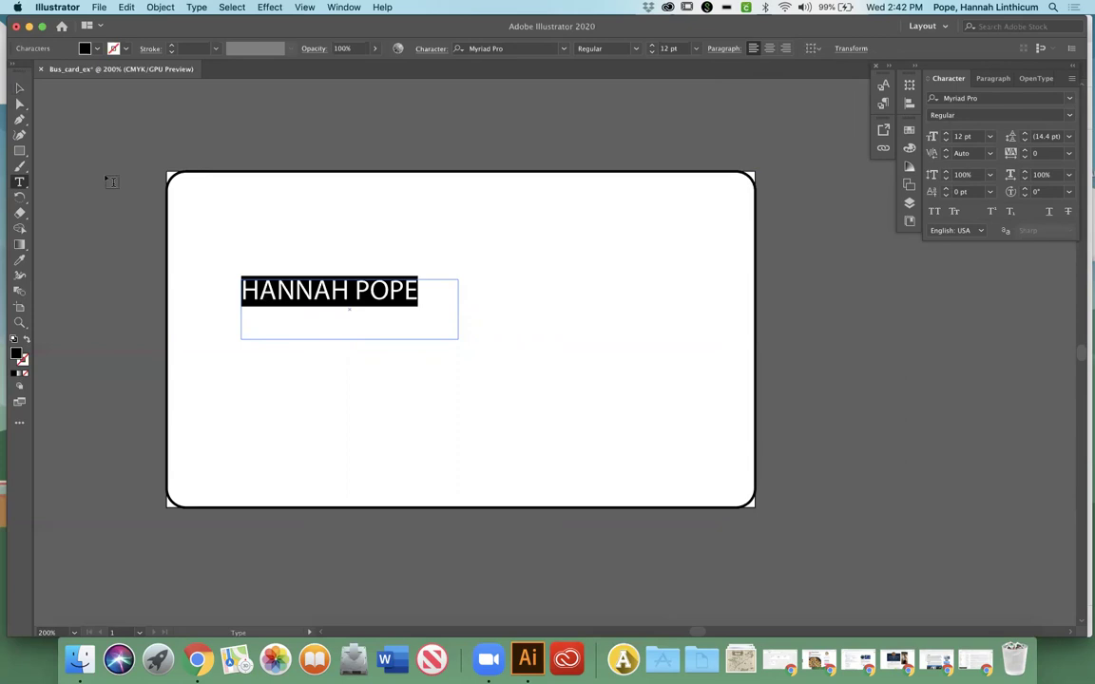
double_click(19, 183)
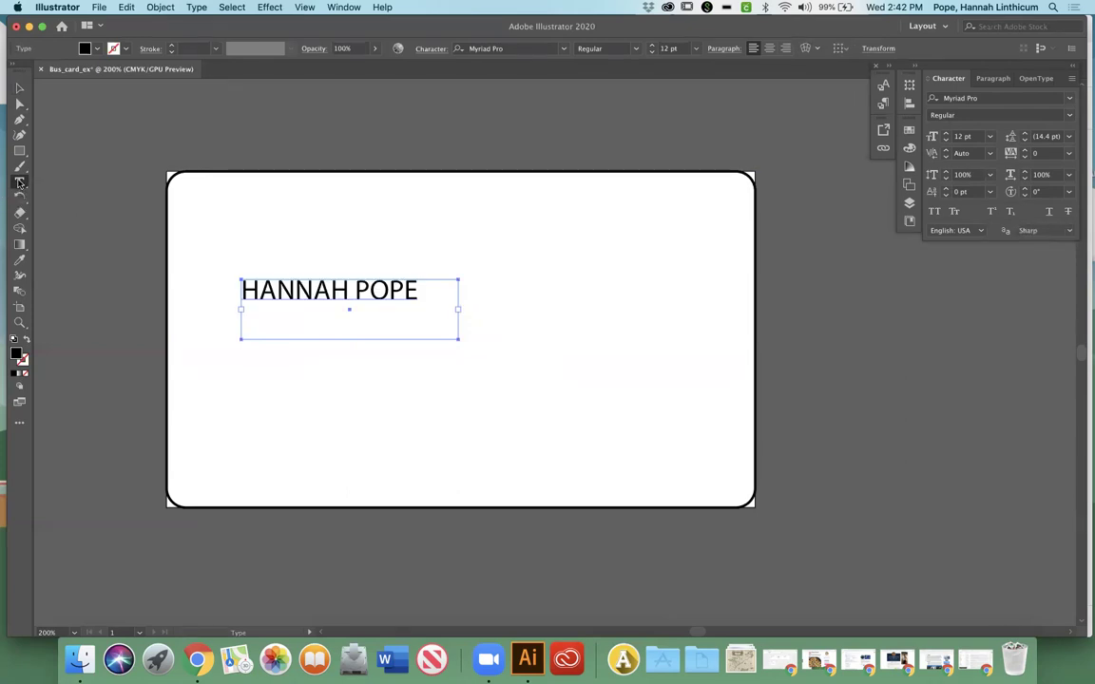
left_click(589, 466)
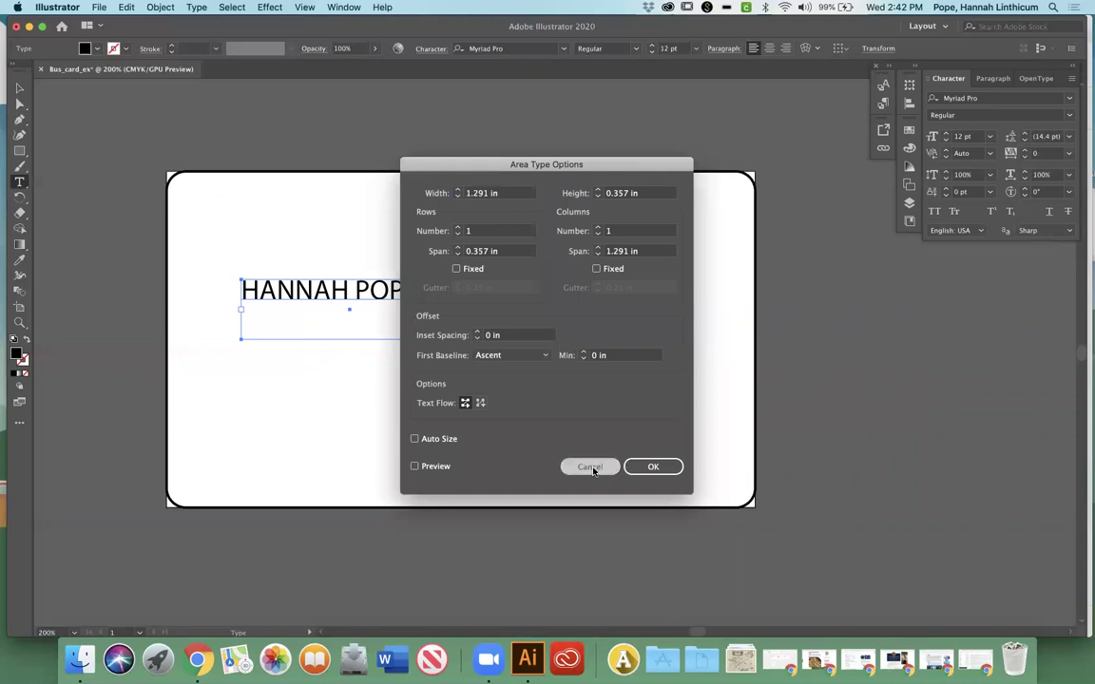
left_click(19, 88)
left_click(19, 182)
left_click(327, 294)
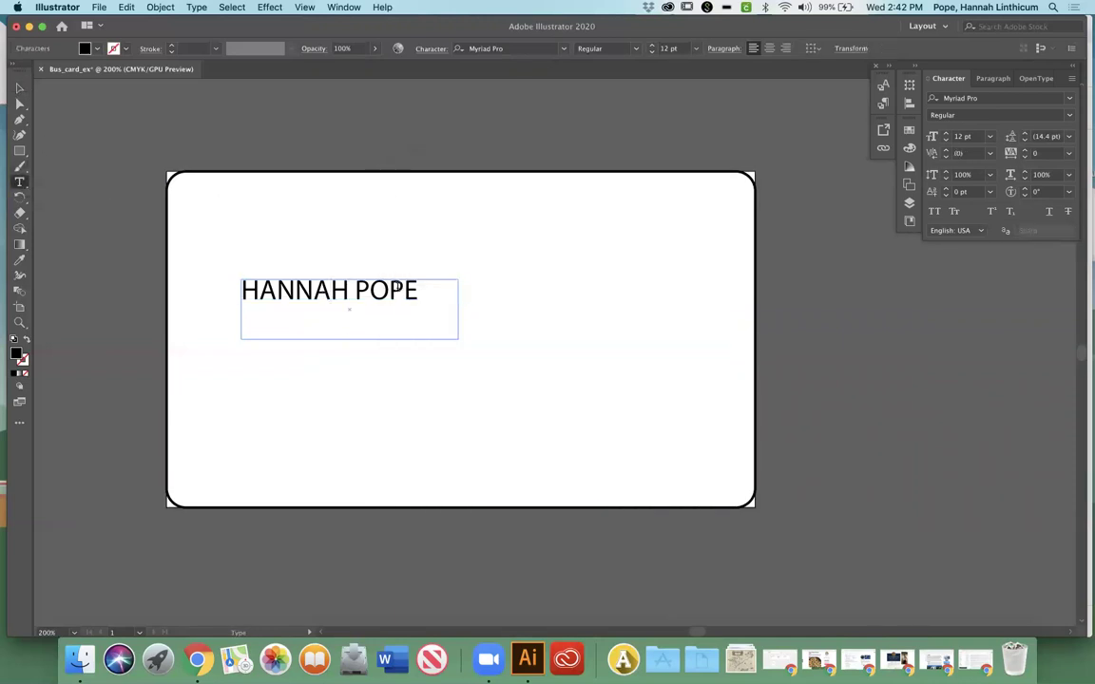
left_click_drag(419, 289, 180, 269)
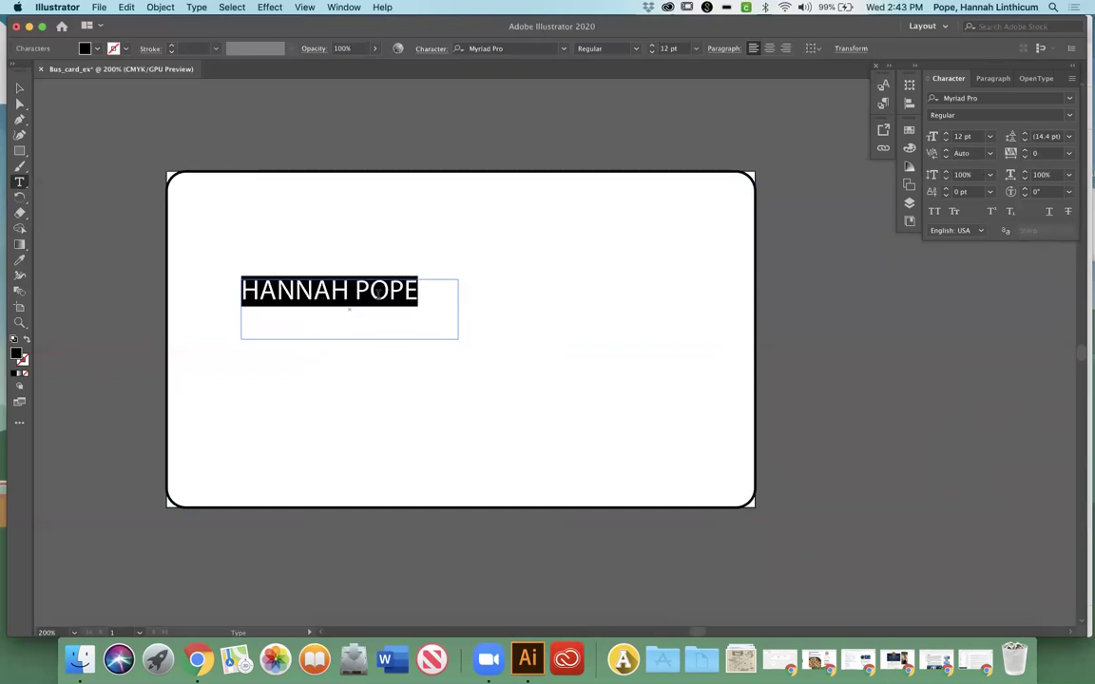
- Change the name's font from Myriad Pro to DIN Alternate Bold
left_click(1072, 103)
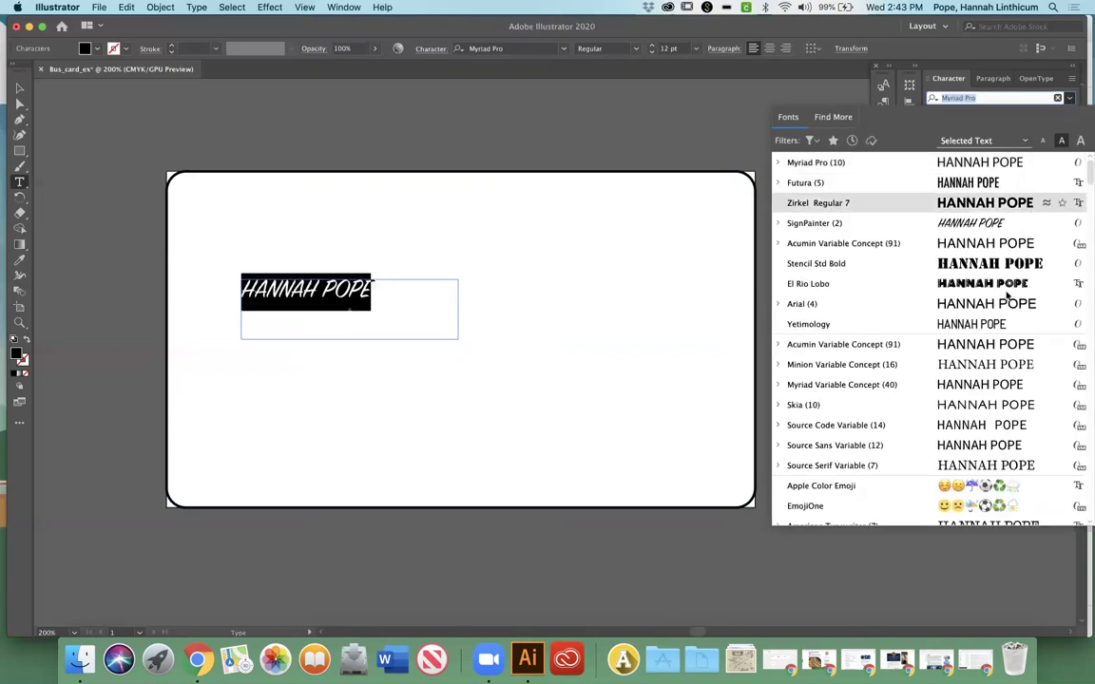
scroll(998, 315, "down", 10)
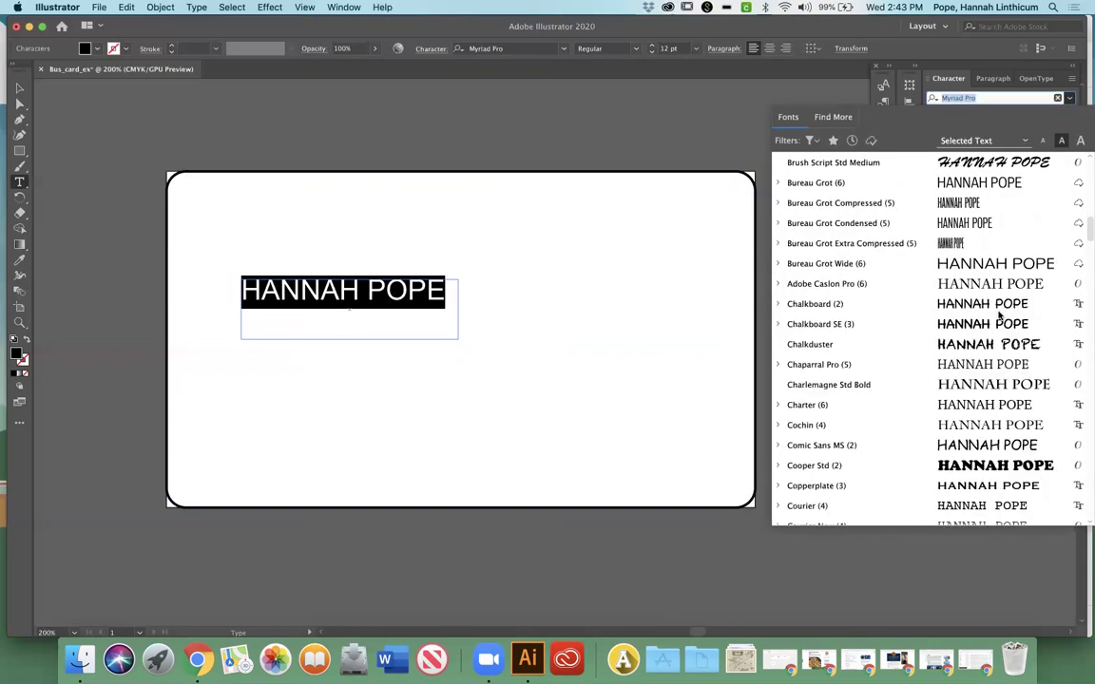
scroll(997, 314, "down", 5)
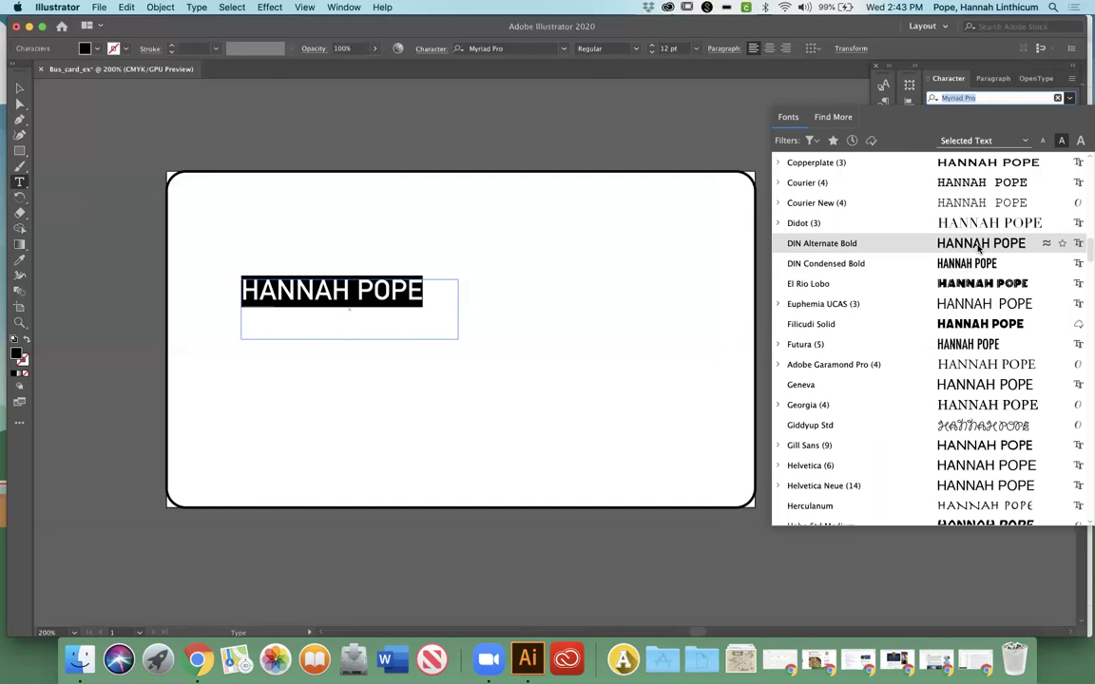
left_click(978, 245)
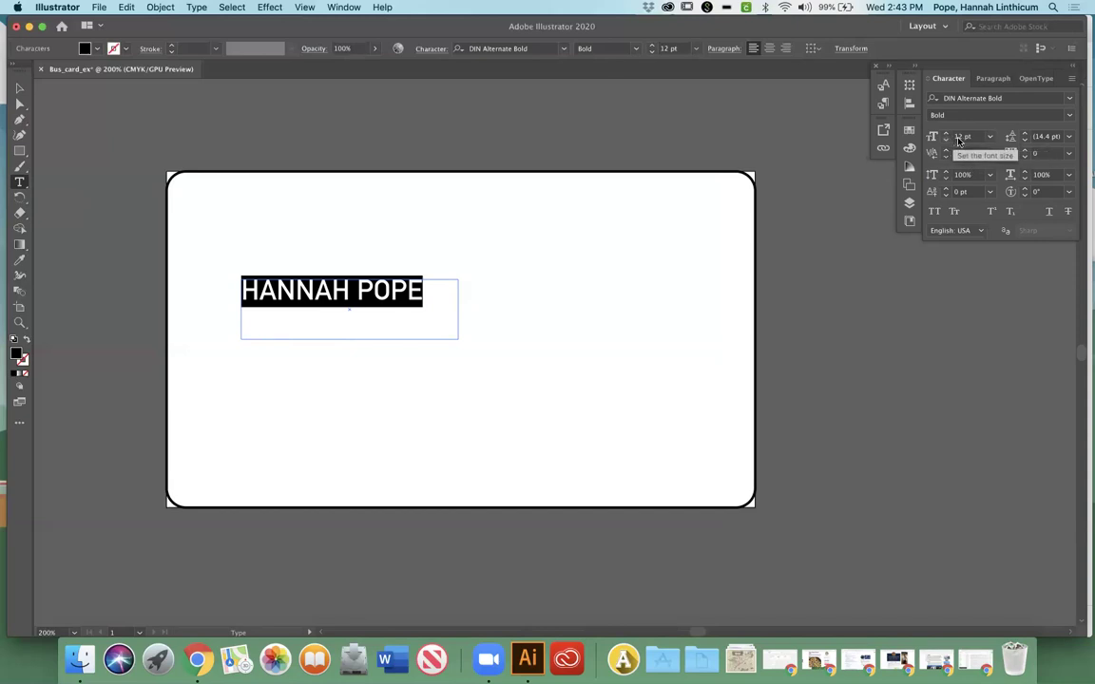
- Set the name to 14 pt, keeping DIN Alternate Bold as the font
left_click(990, 140)
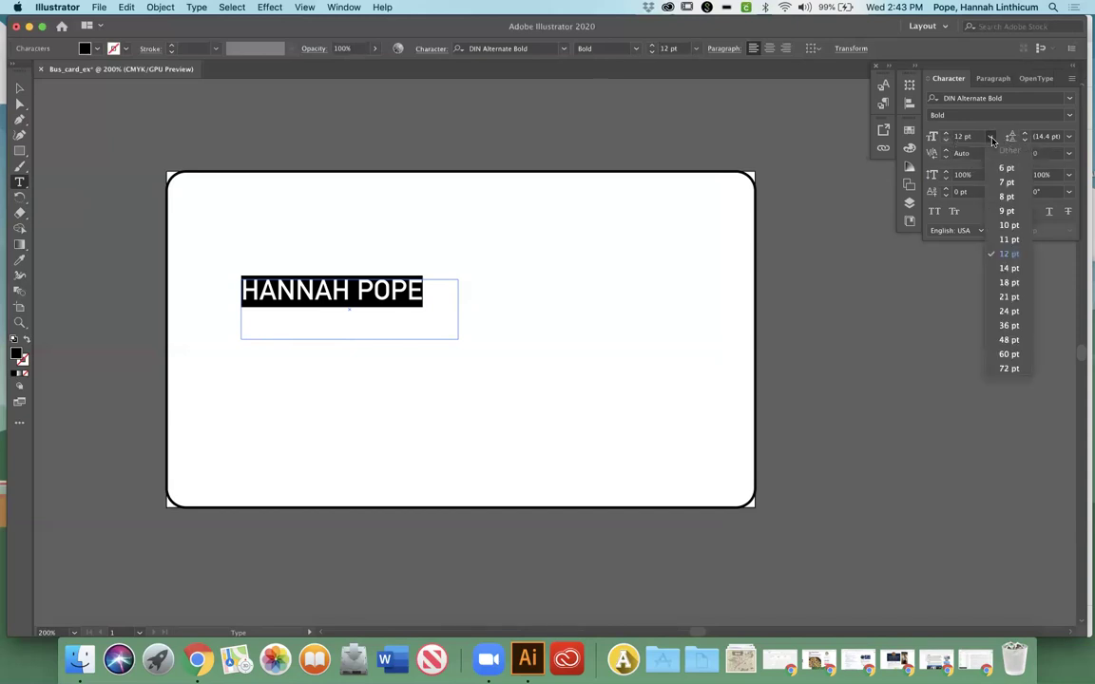
left_click(1008, 269)
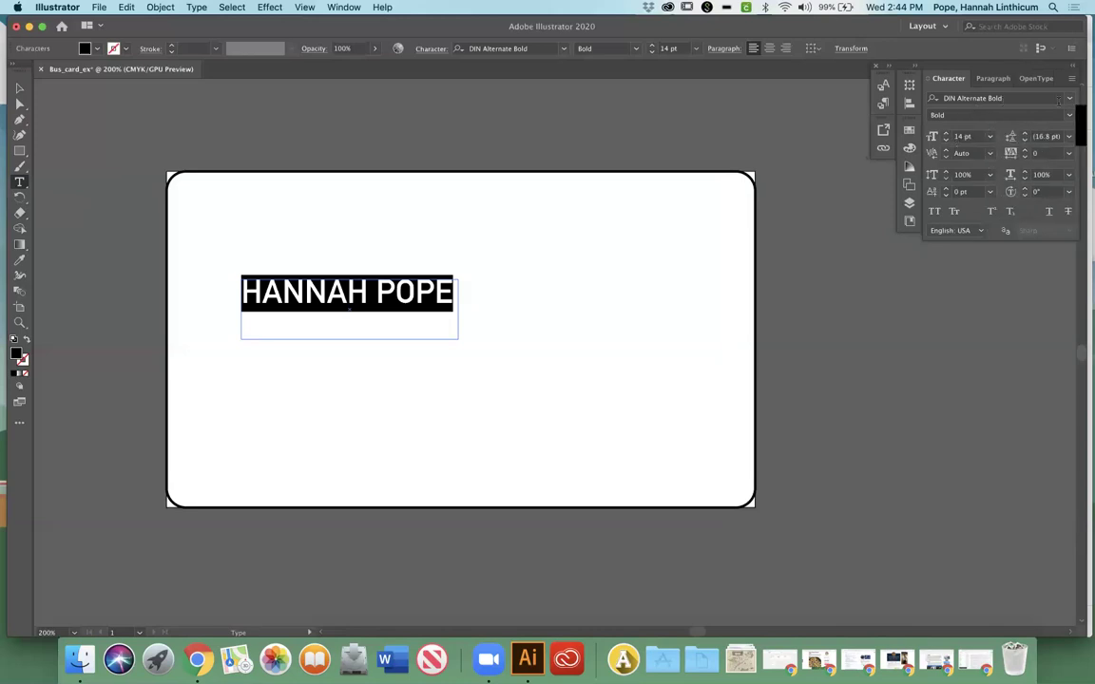
left_click(1069, 100)
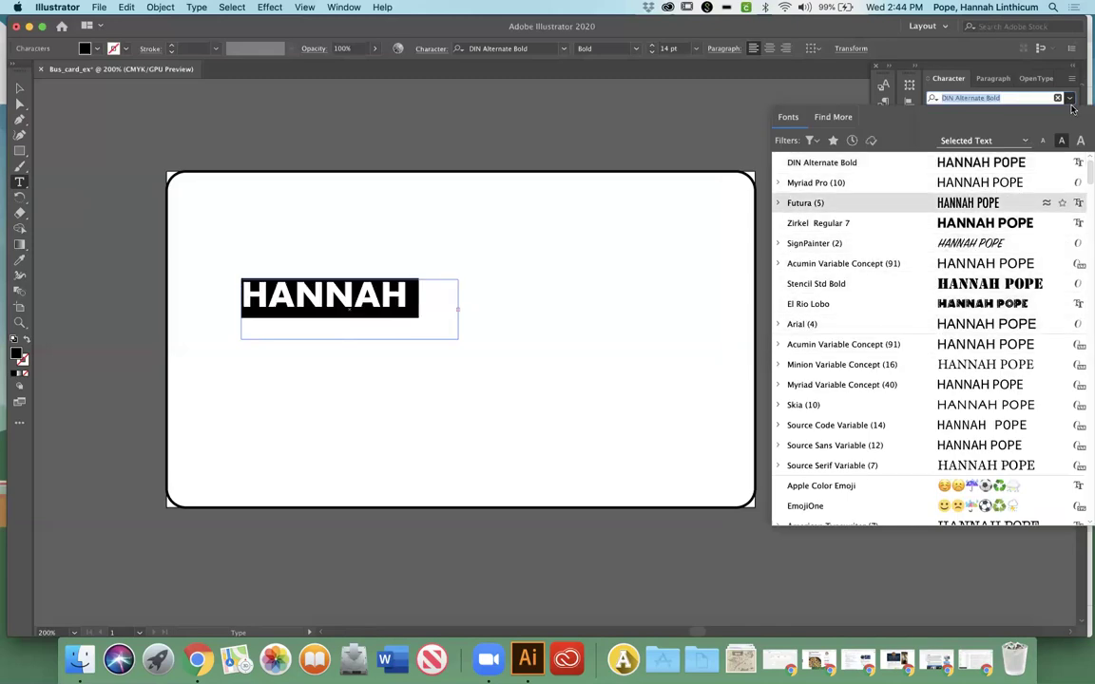
left_click(964, 92)
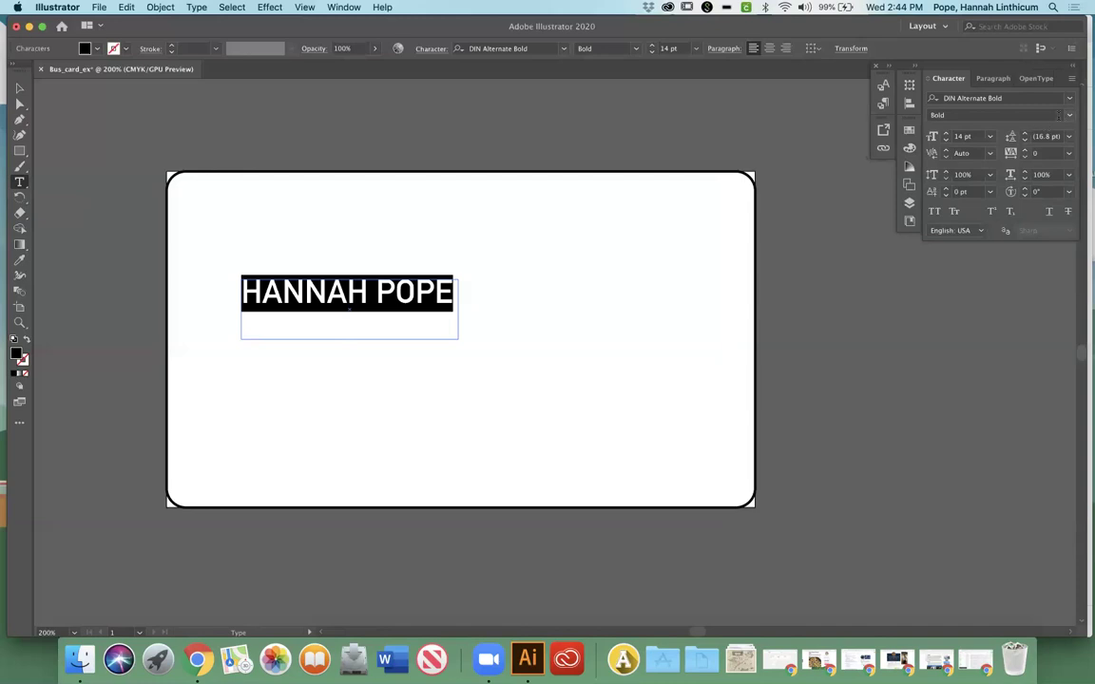
left_click(989, 137)
left_click(988, 139)
left_click(563, 49)
left_click(562, 48)
left_click(695, 48)
left_click(694, 48)
- Open the Layers panel showing Etch and Cut and dock it below Character
left_click(387, 284)
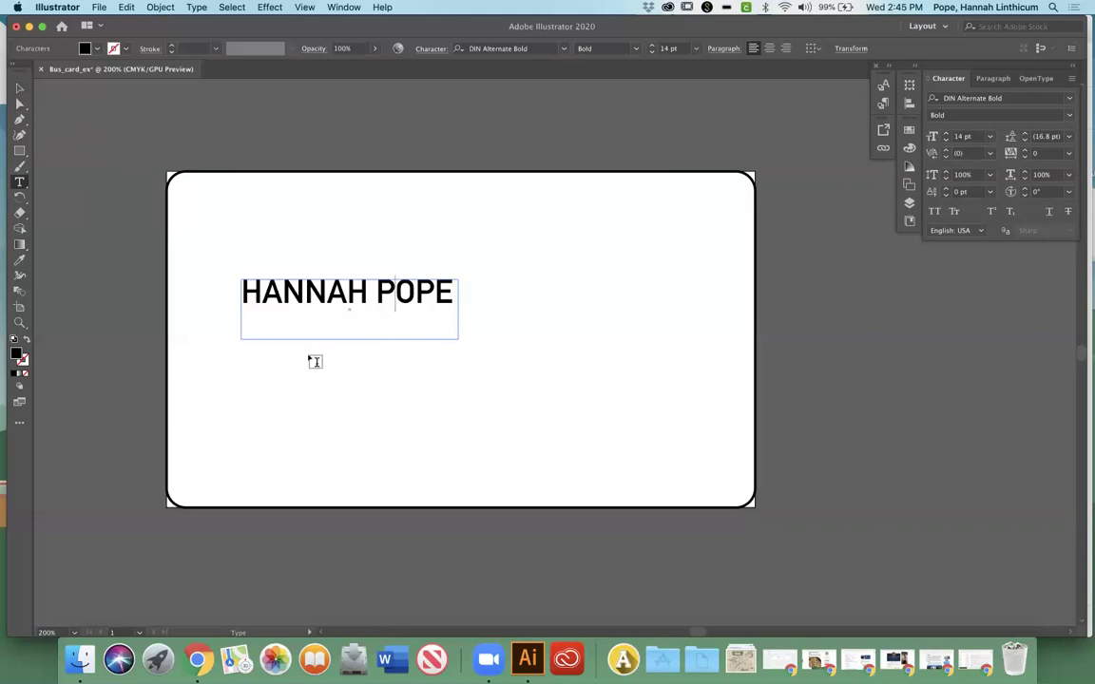
left_click(386, 296)
left_click(910, 203)
left_click_drag(866, 124, 1057, 249)
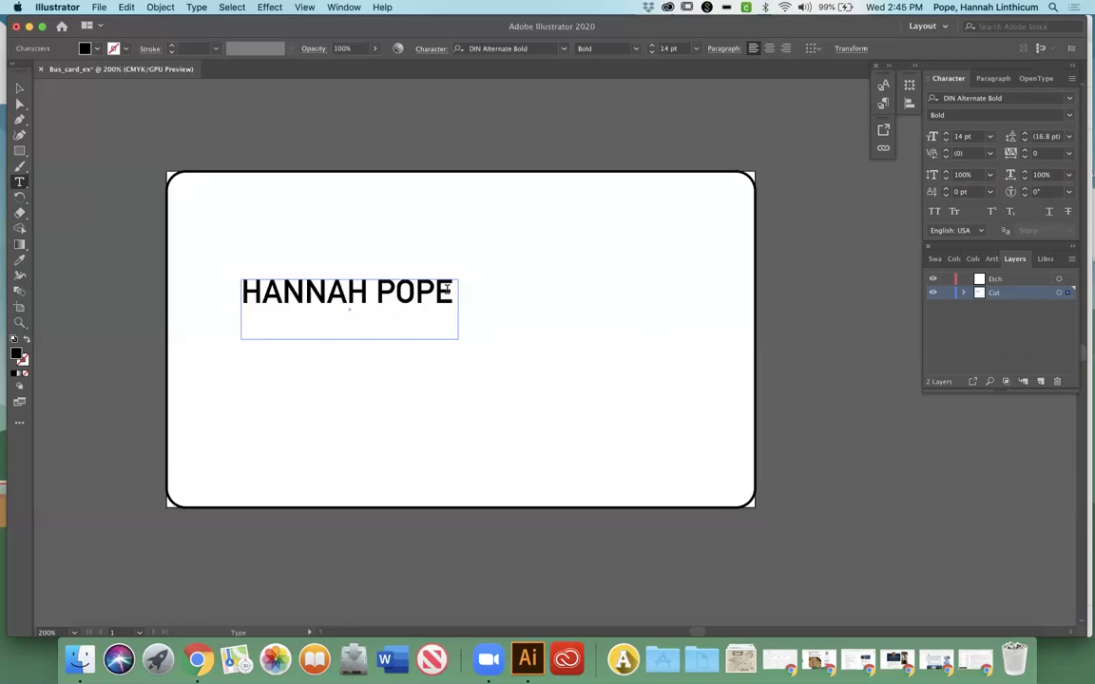
- Delete and retype POPE in the name
left_click(396, 290)
key("BackSpace")
key("Delete")
key("Delete")
key("Delete")
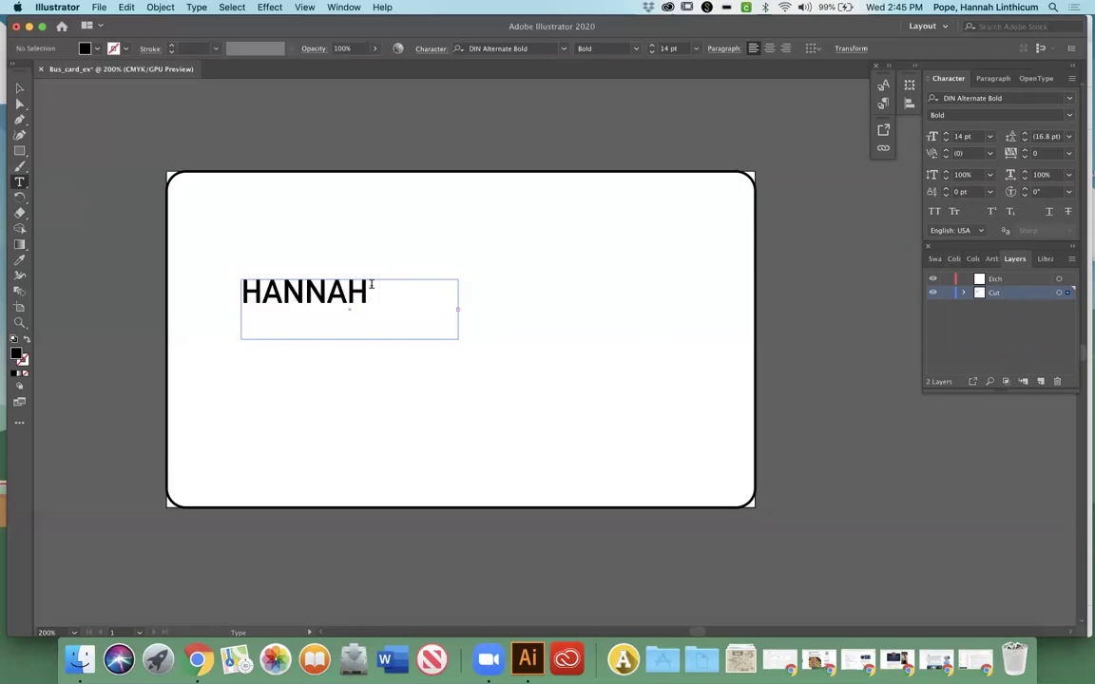
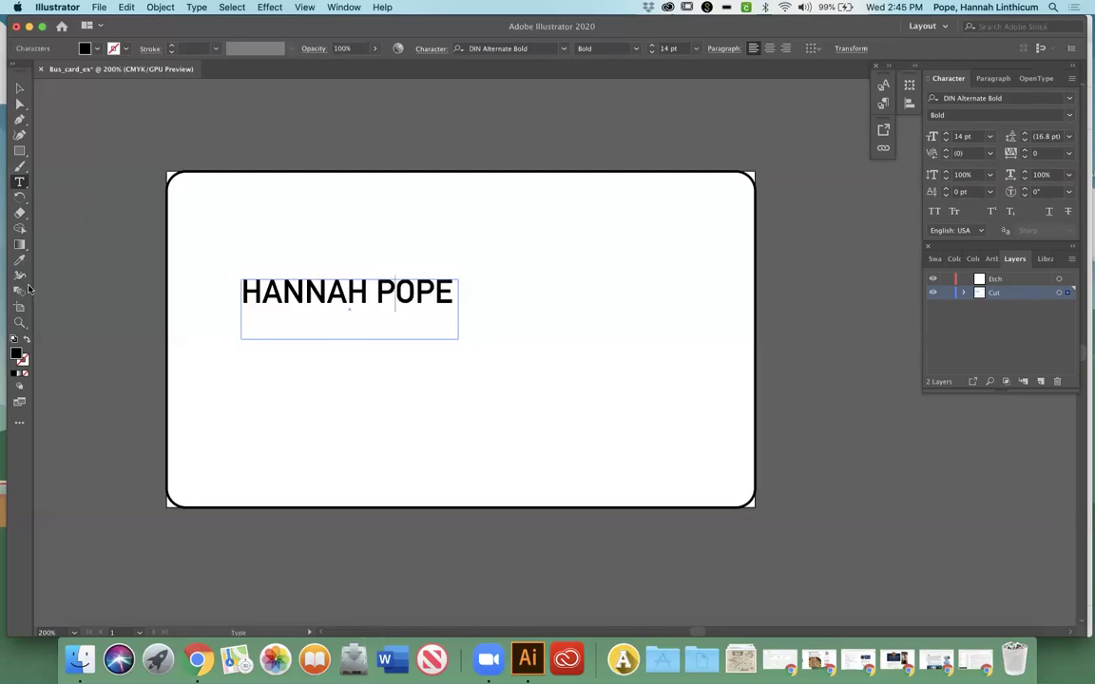
- Zoom to 300% on the name and undo the accidental deletion of OPE
left_click(20, 322)
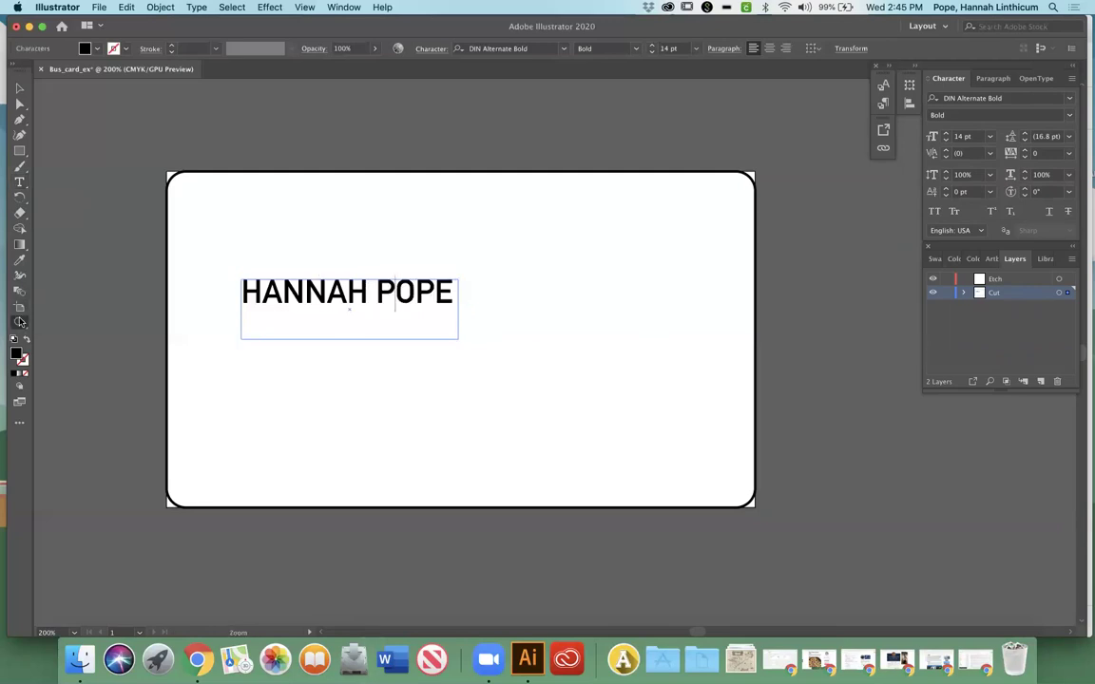
left_click(305, 297)
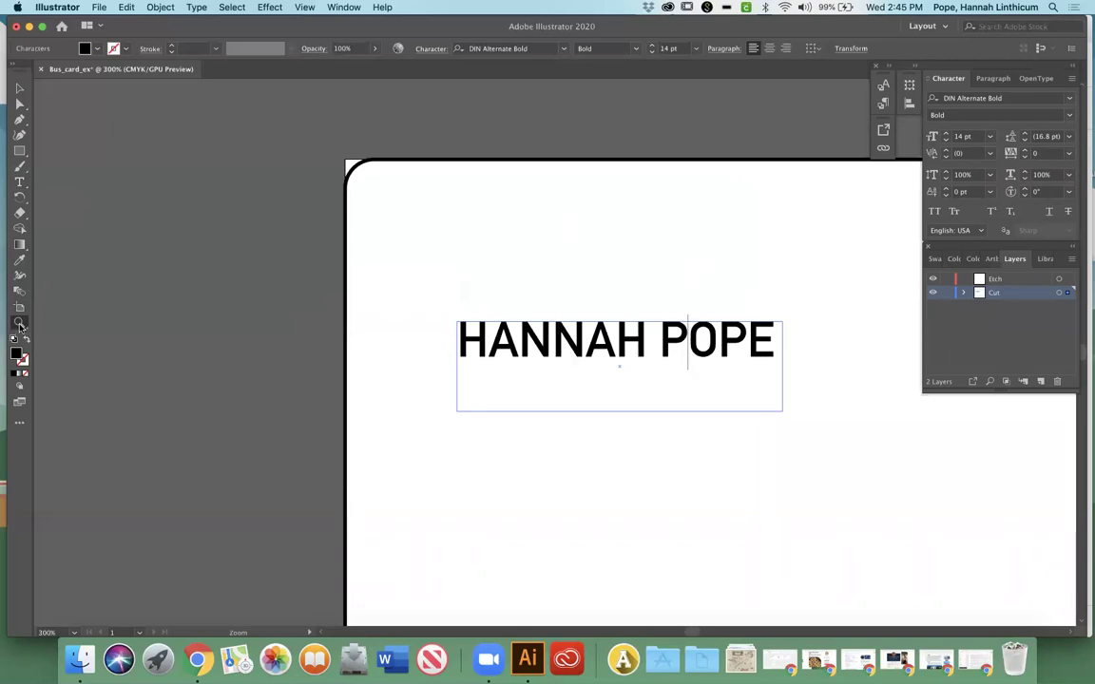
left_click(19, 325)
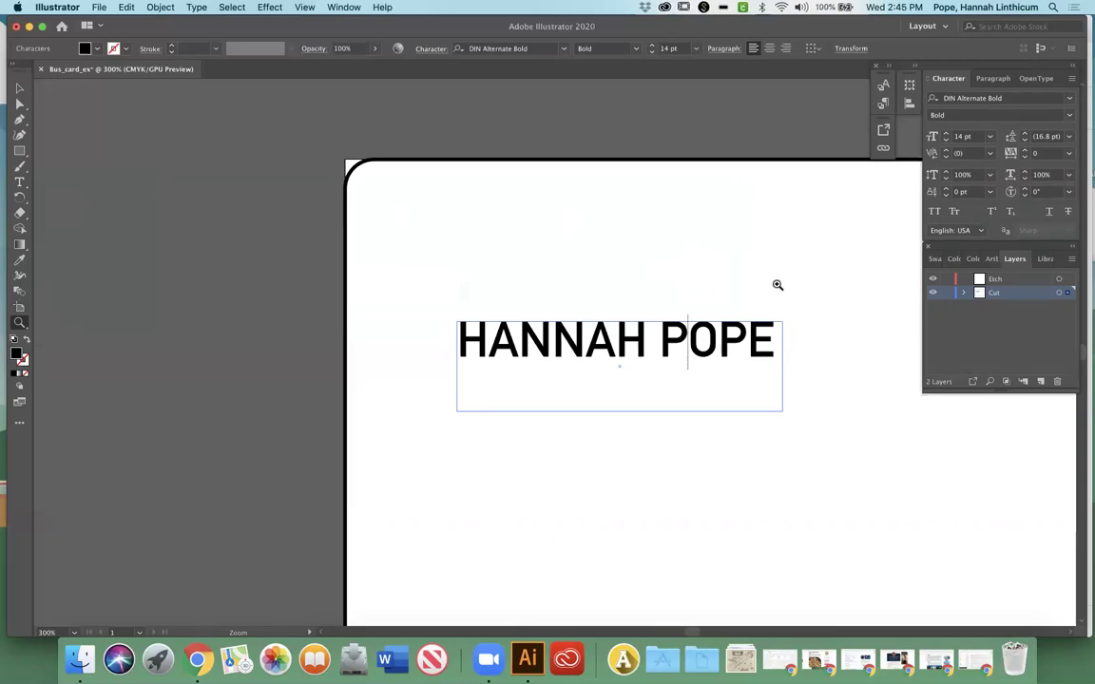
key("Delete")
key("Delete")
key("Delete")
key("Escape")
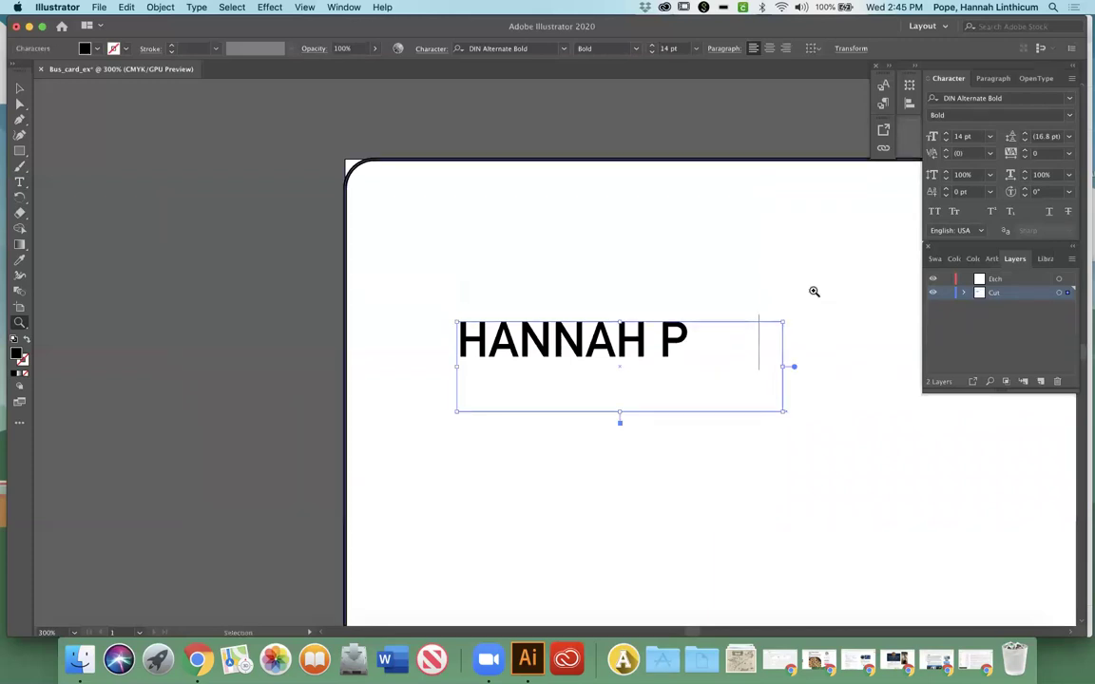
key("cmd+z")
- With the Selection tool, pan around the magnified name
left_click(19, 85)
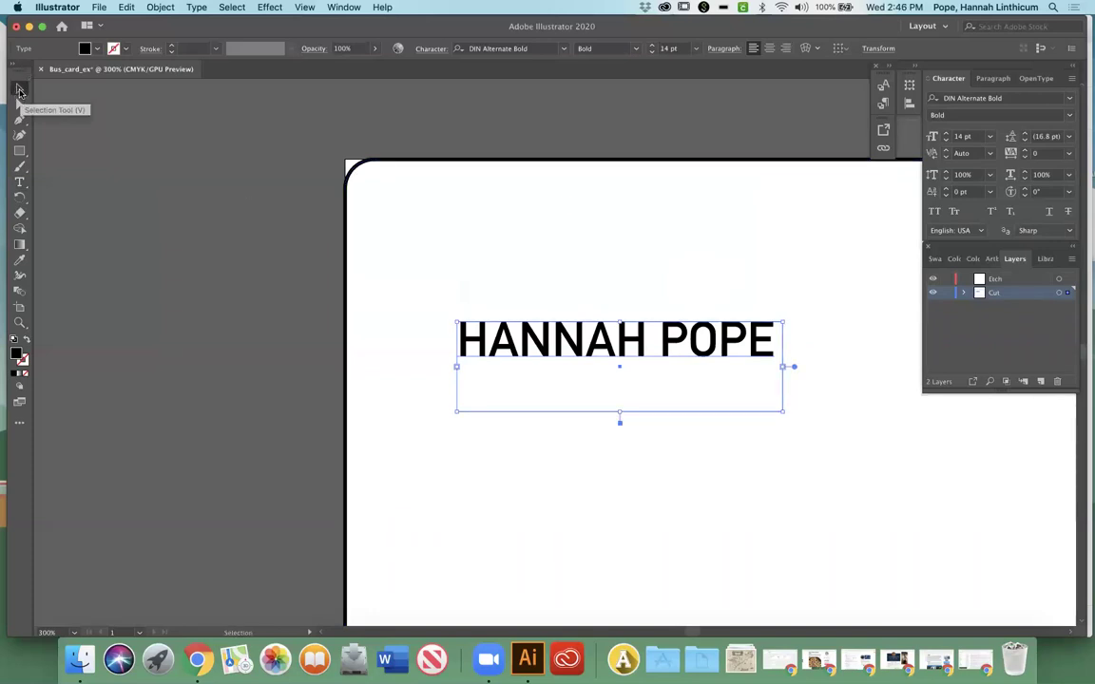
scroll(672, 258, "right", 5)
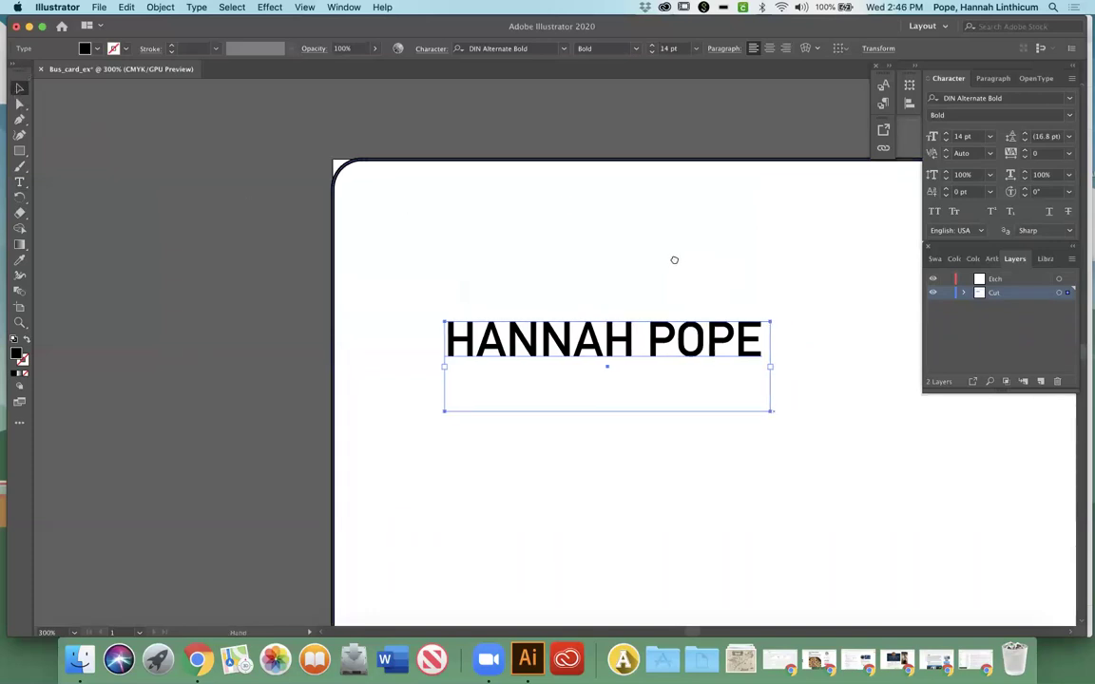
scroll(618, 164, "down", 3)
scroll(618, 163, "up", 3)
scroll(617, 163, "left", 2)
scroll(562, 201, "down", 2)
scroll(561, 201, "right", 3)
scroll(549, 203, "down", 1)
scroll(549, 203, "up", 1)
scroll(549, 203, "left", 1)
scroll(538, 202, "right", 3)
scroll(538, 202, "down", 1)
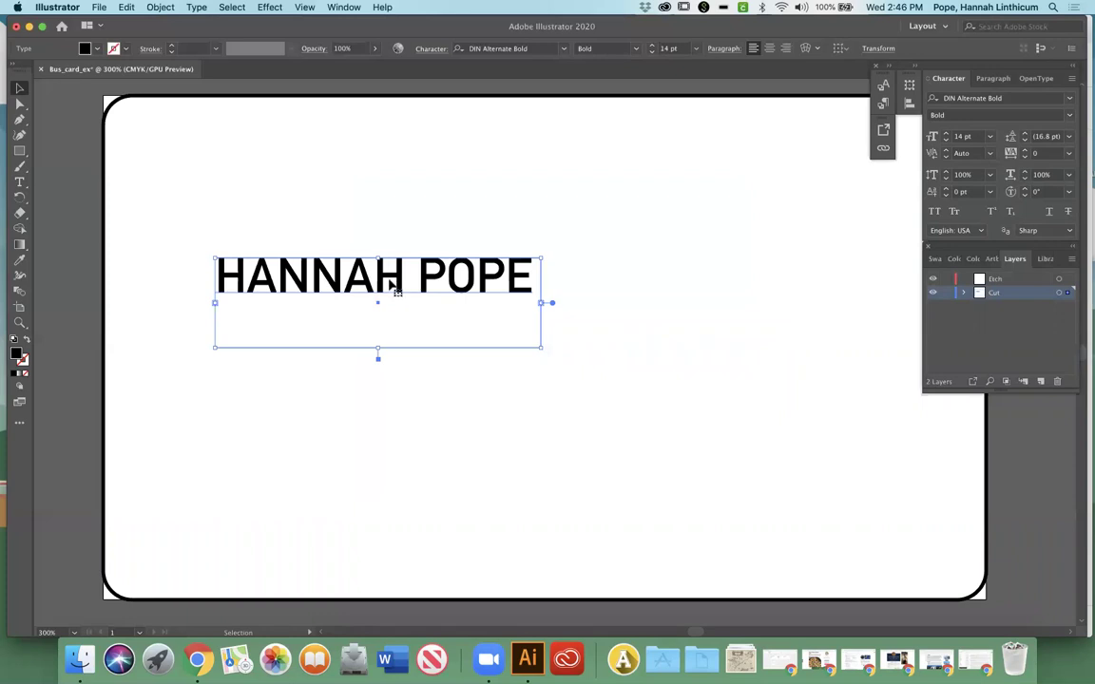
right_click(389, 281)
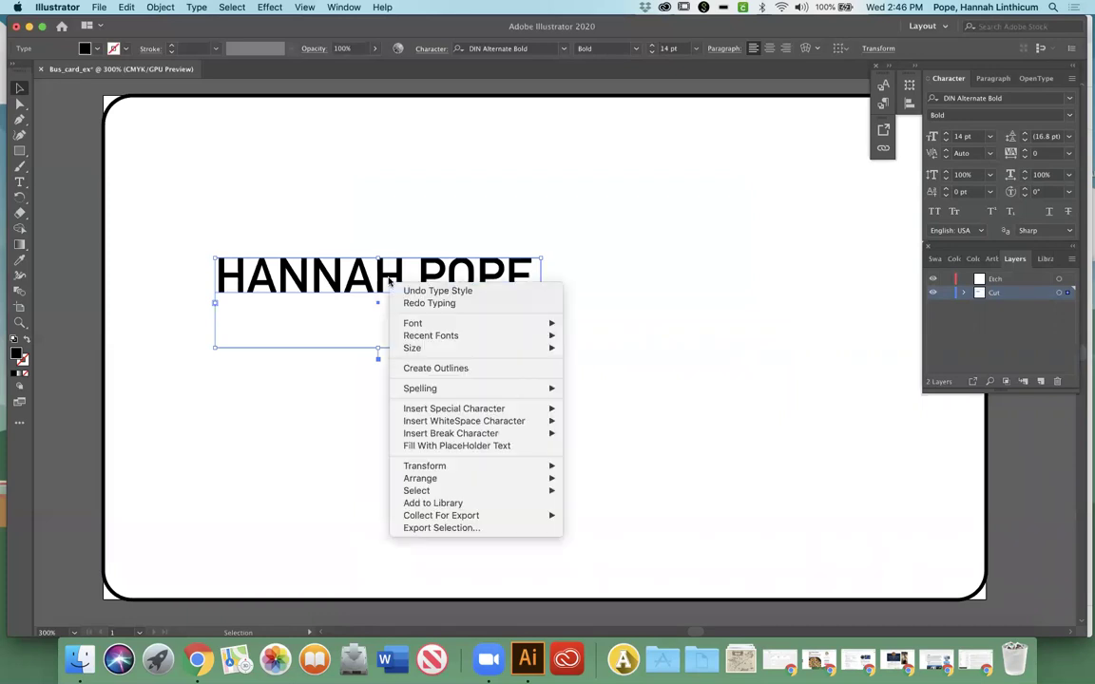
left_click(322, 220)
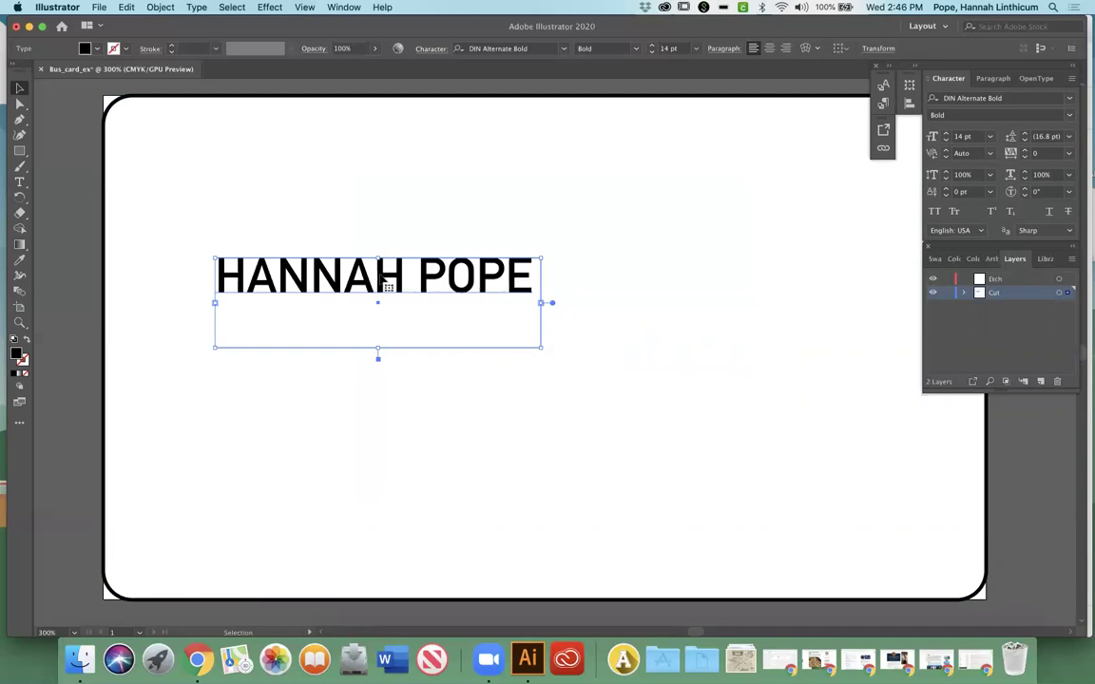
right_click(382, 276)
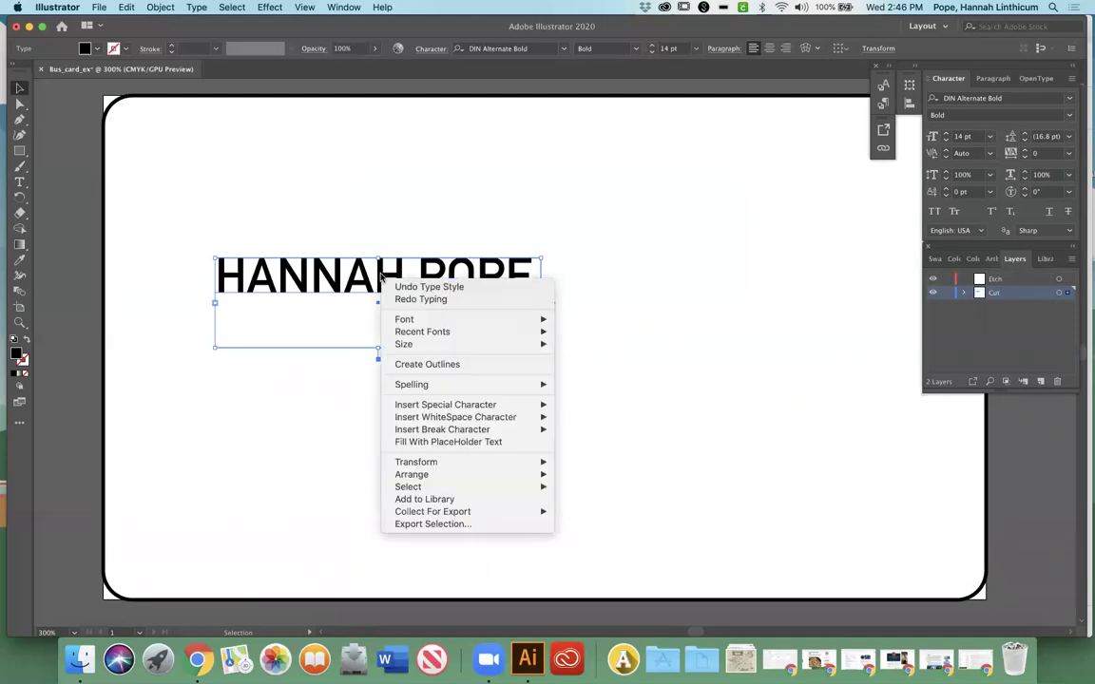
left_click(443, 366)
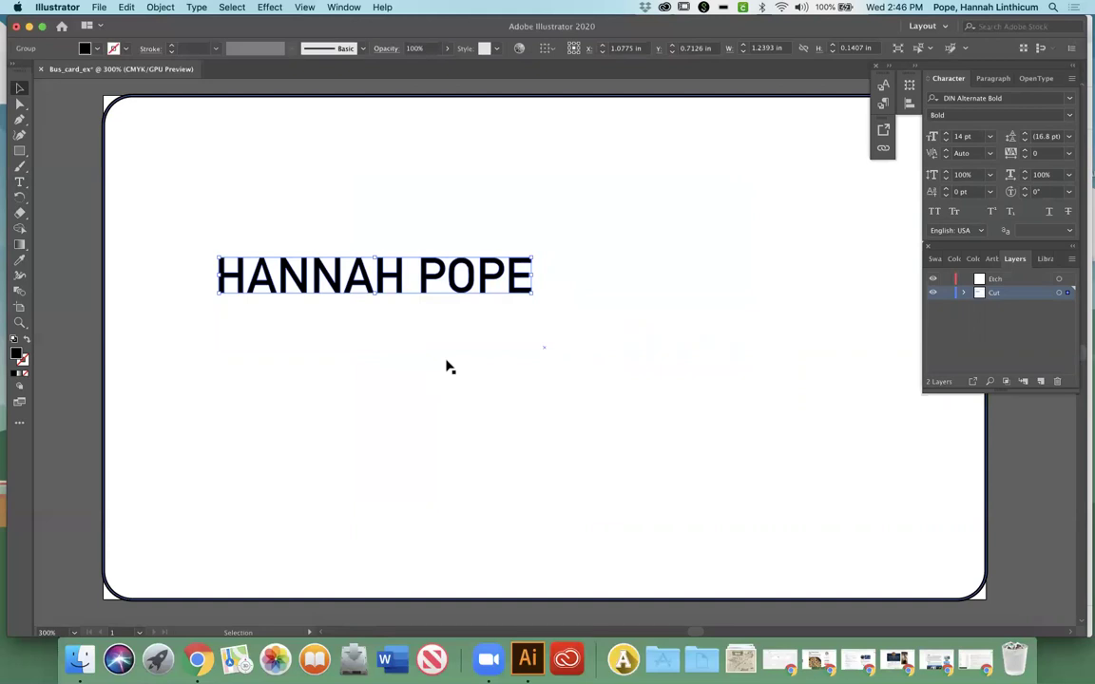
key("super+z")
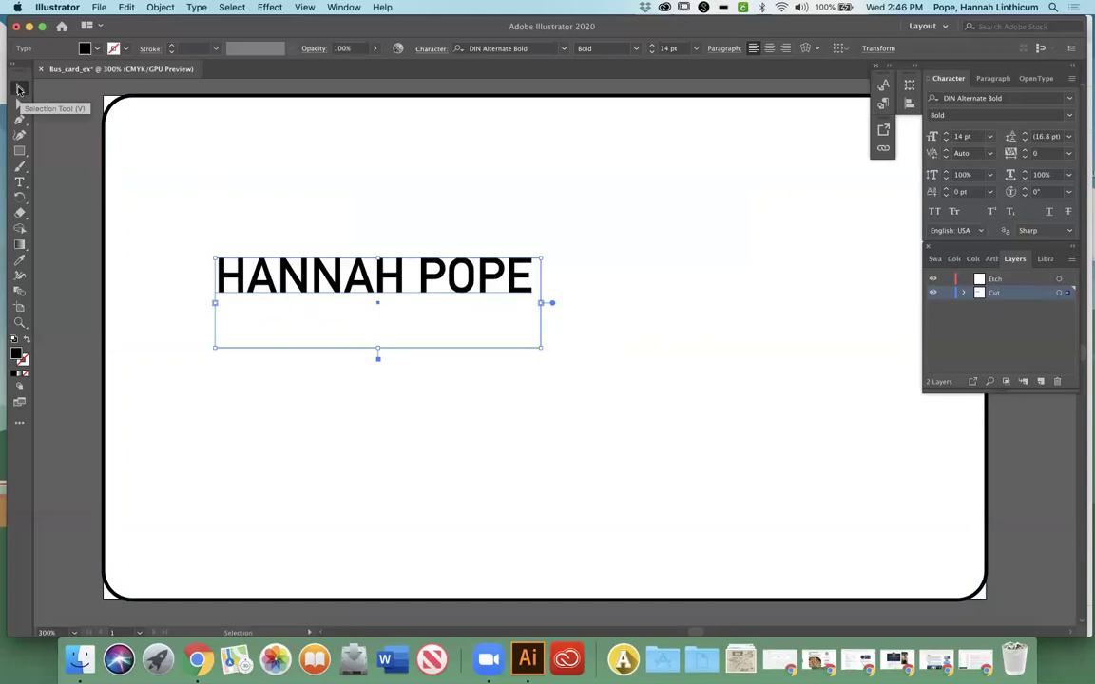
left_click(19, 89)
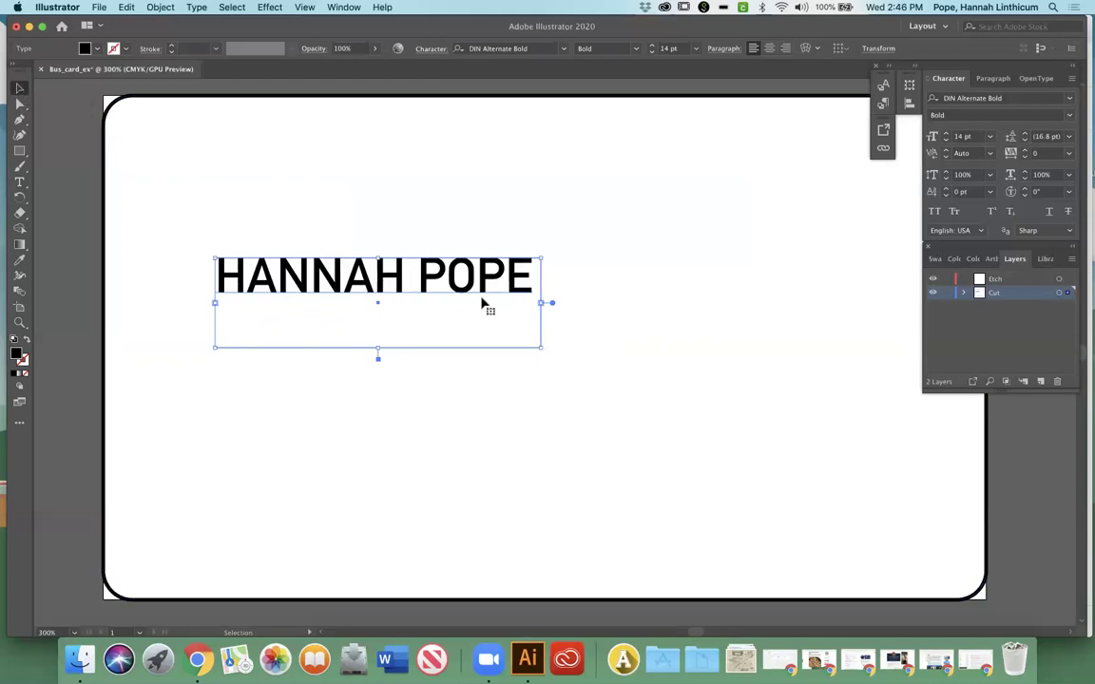
left_click(440, 237)
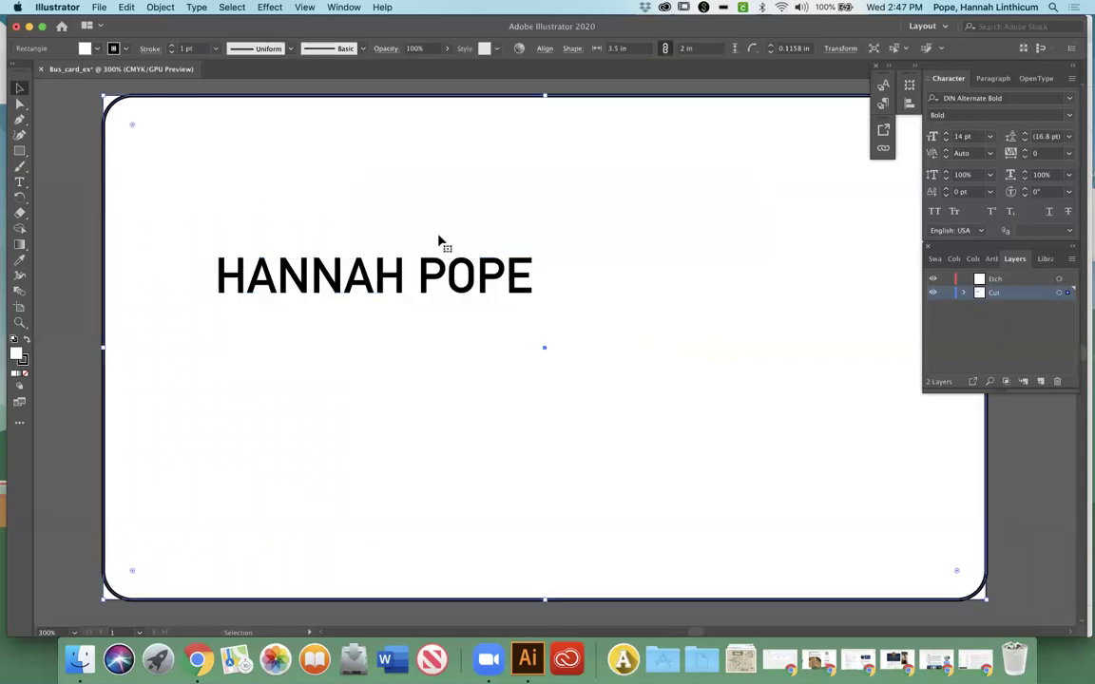
left_click(344, 326)
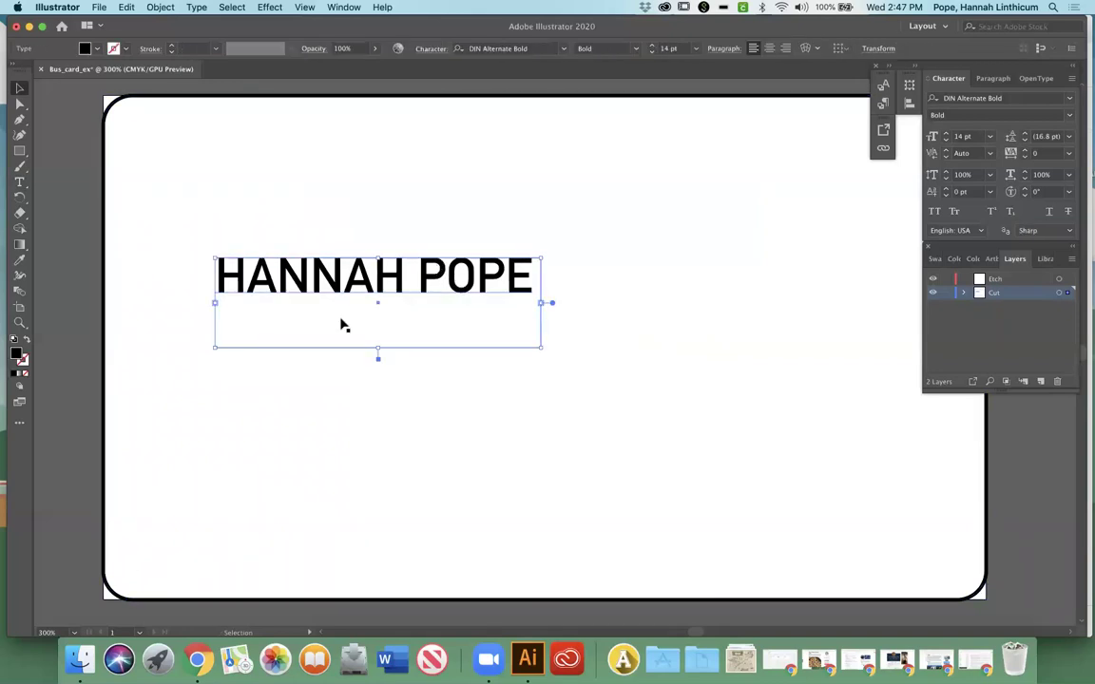
right_click(397, 285)
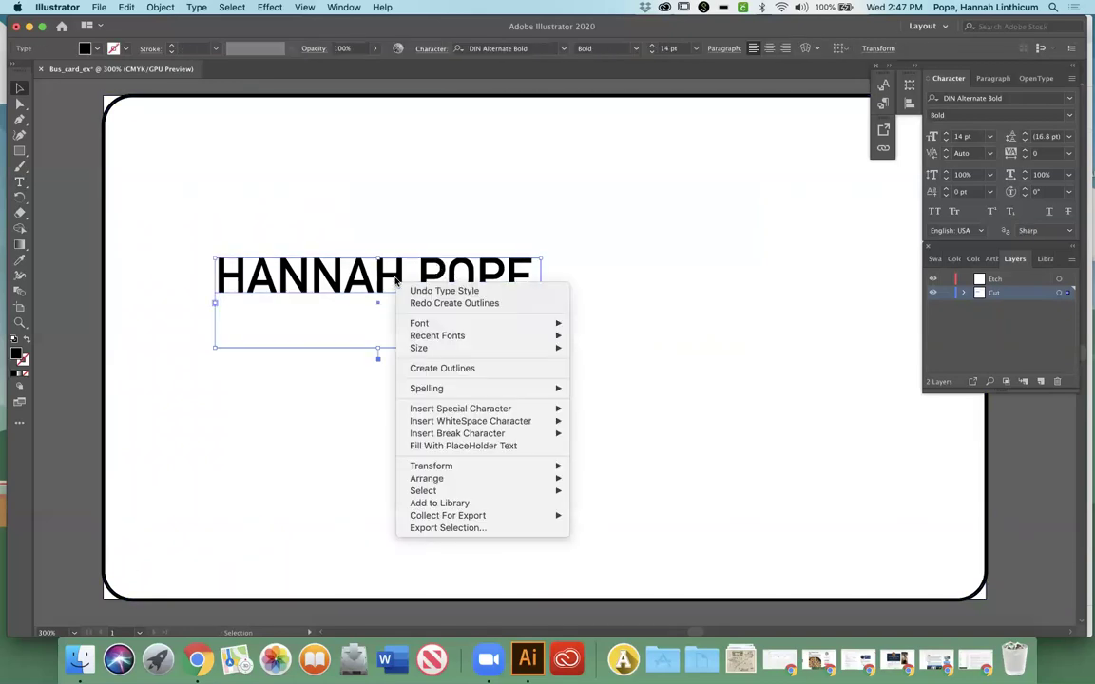
left_click(443, 369)
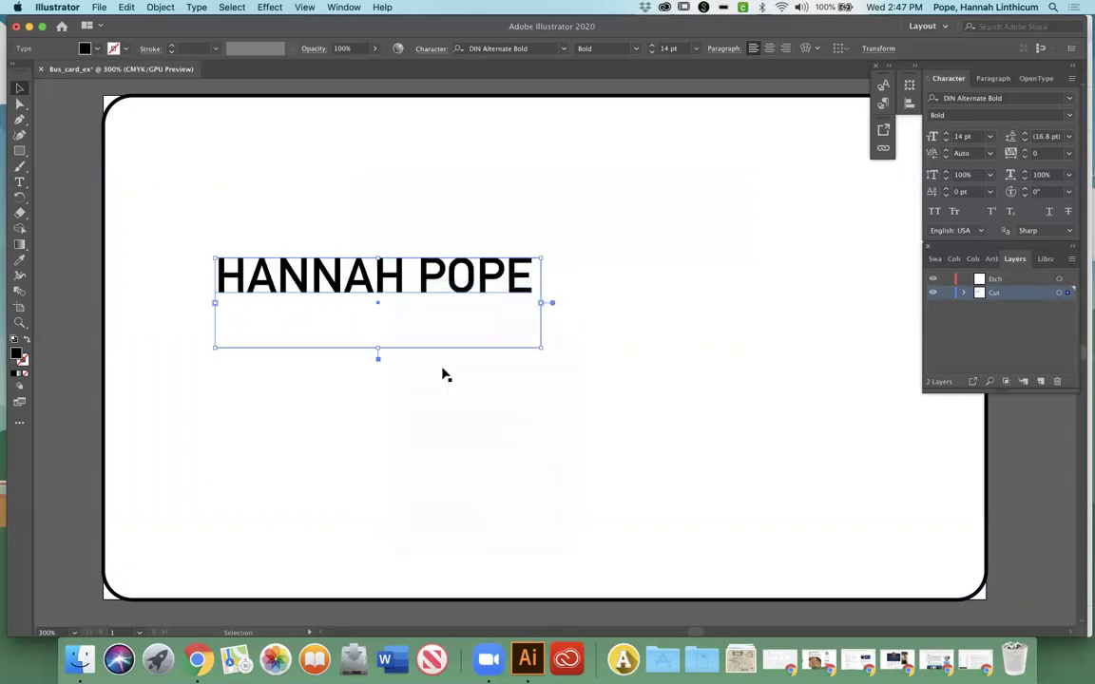
- Zoom to 600% on the outlined name and pan until all of it shows
left_click(19, 324)
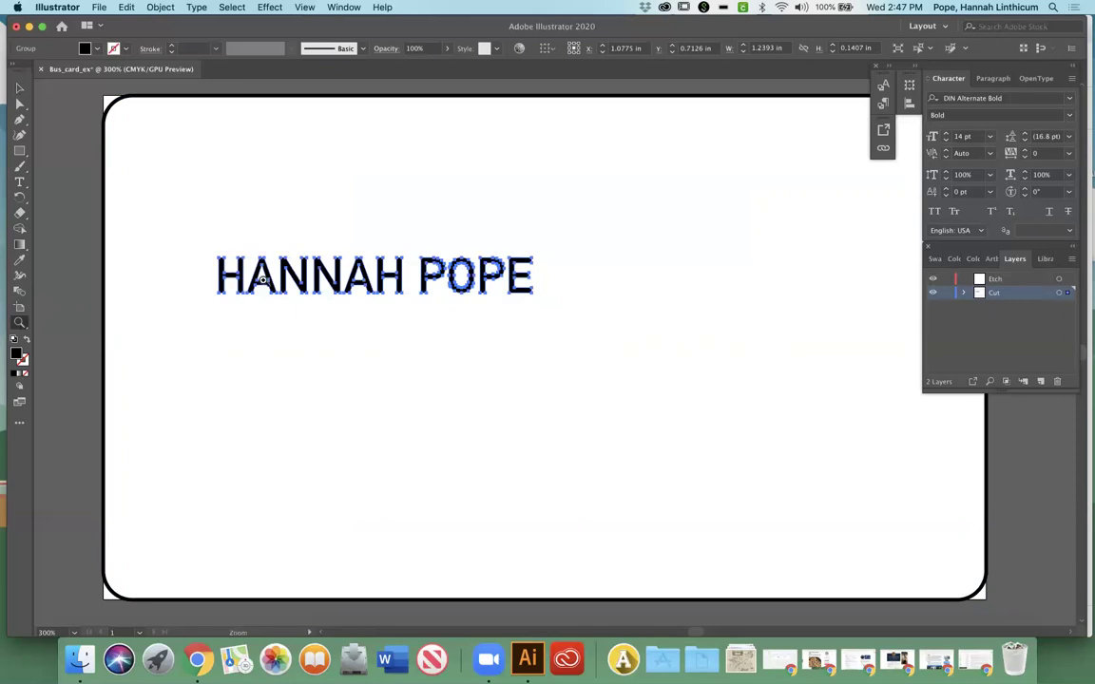
left_click(264, 283)
left_click(489, 361)
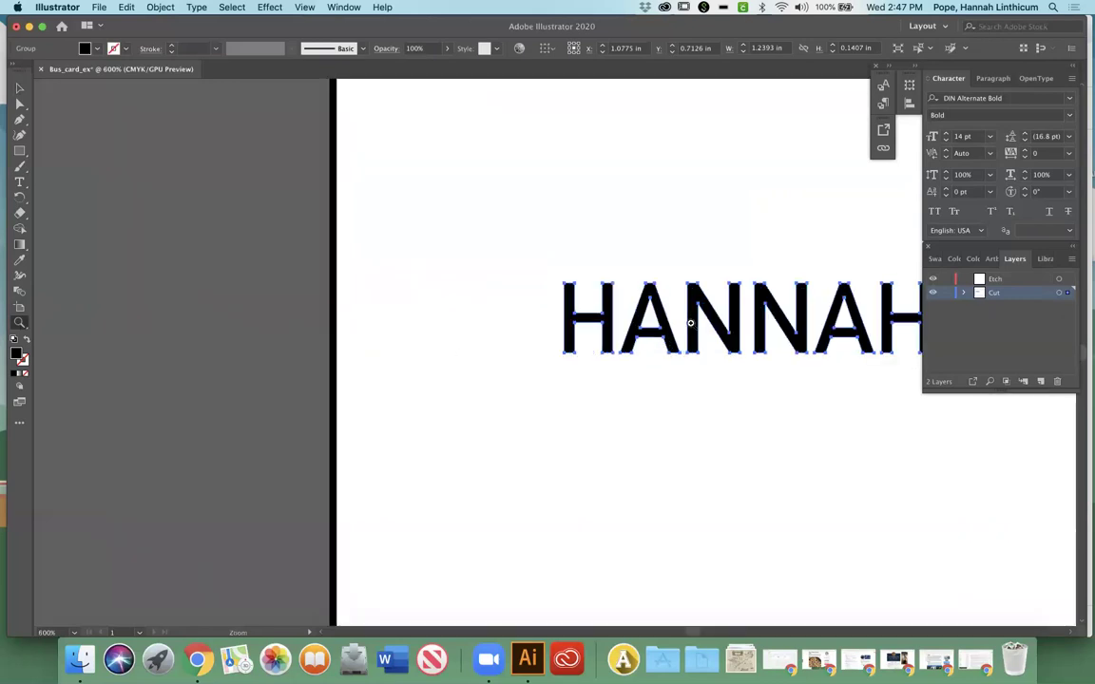
scroll(532, 299, "right", 10)
scroll(336, 258, "down", 2)
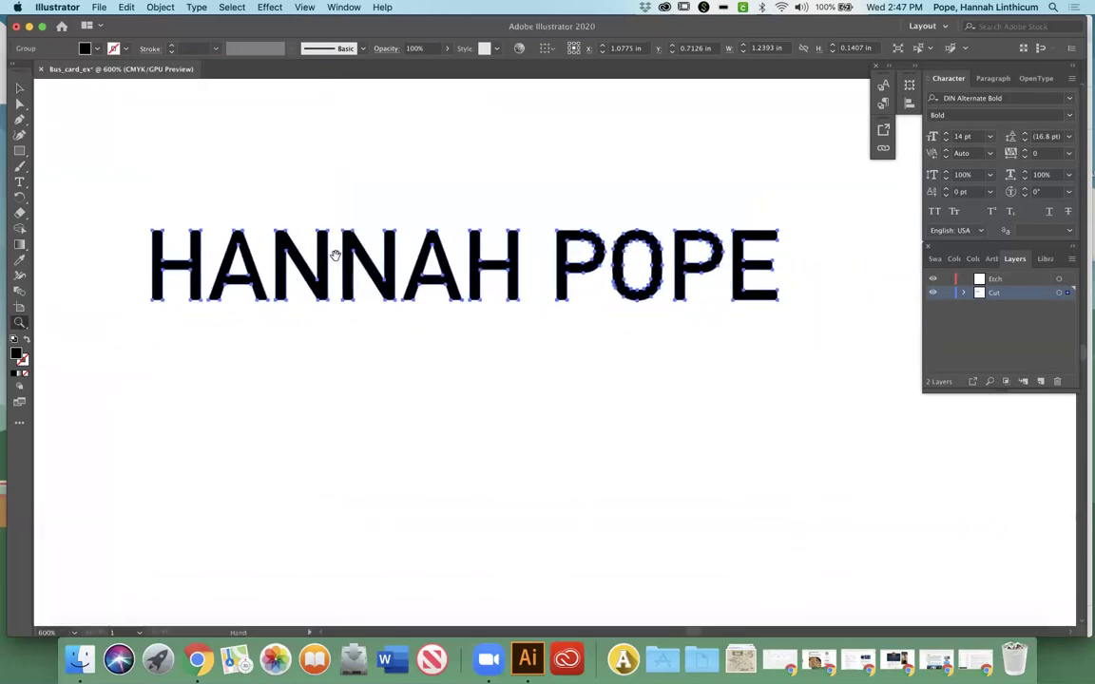
left_click(20, 87)
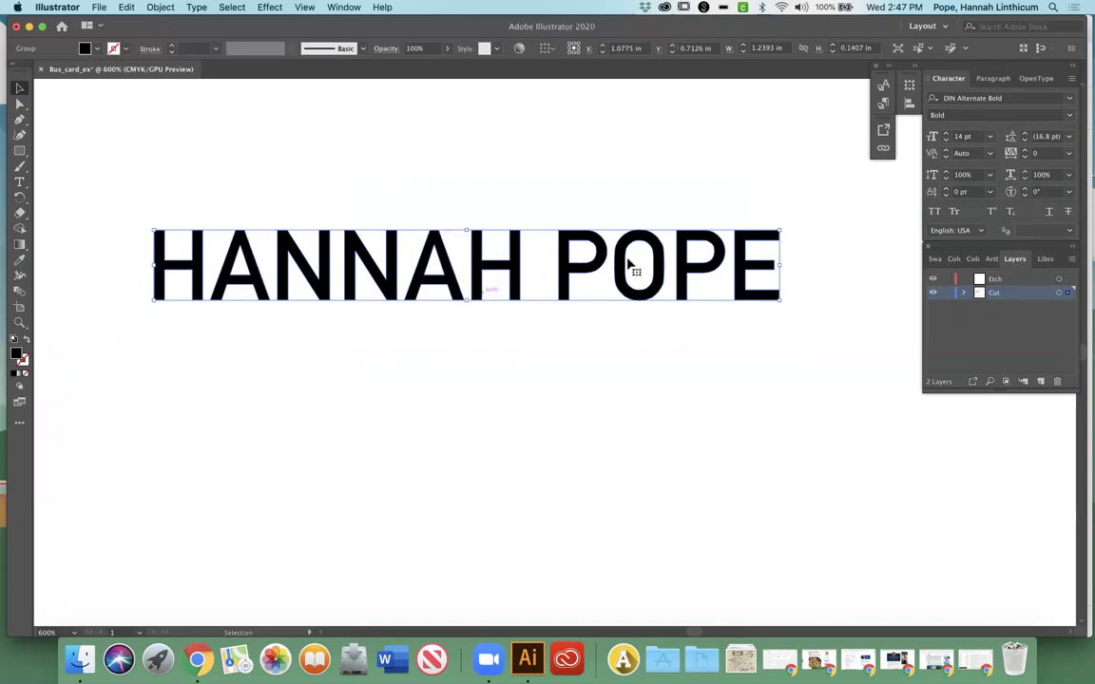
left_click(548, 206)
left_click(461, 236)
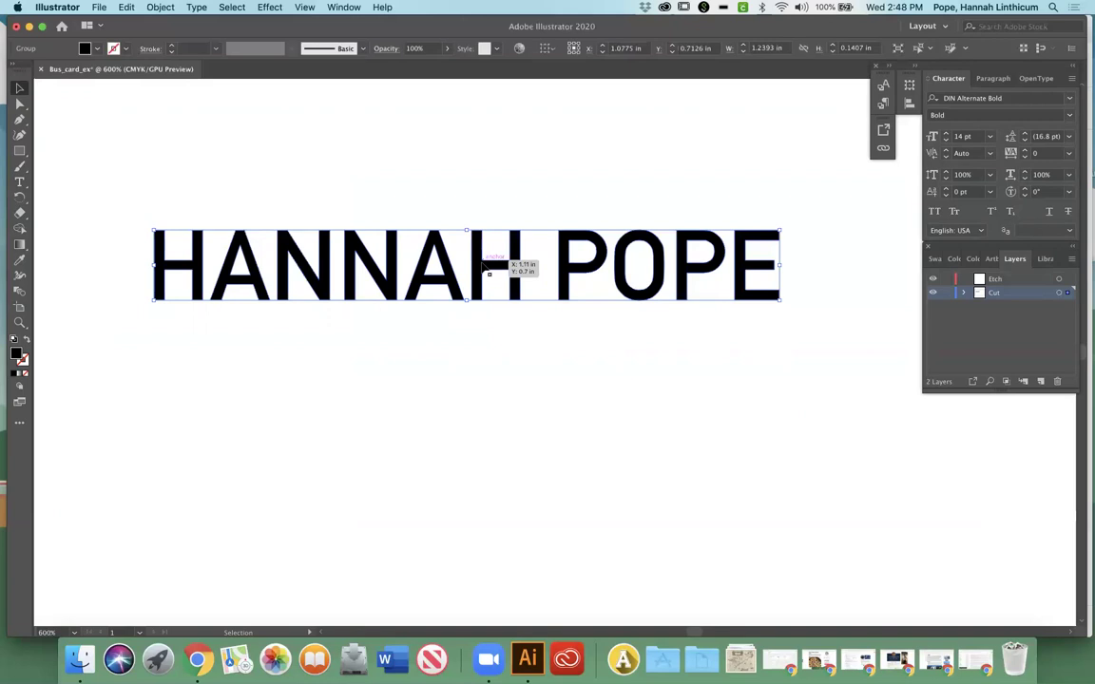
right_click(480, 263)
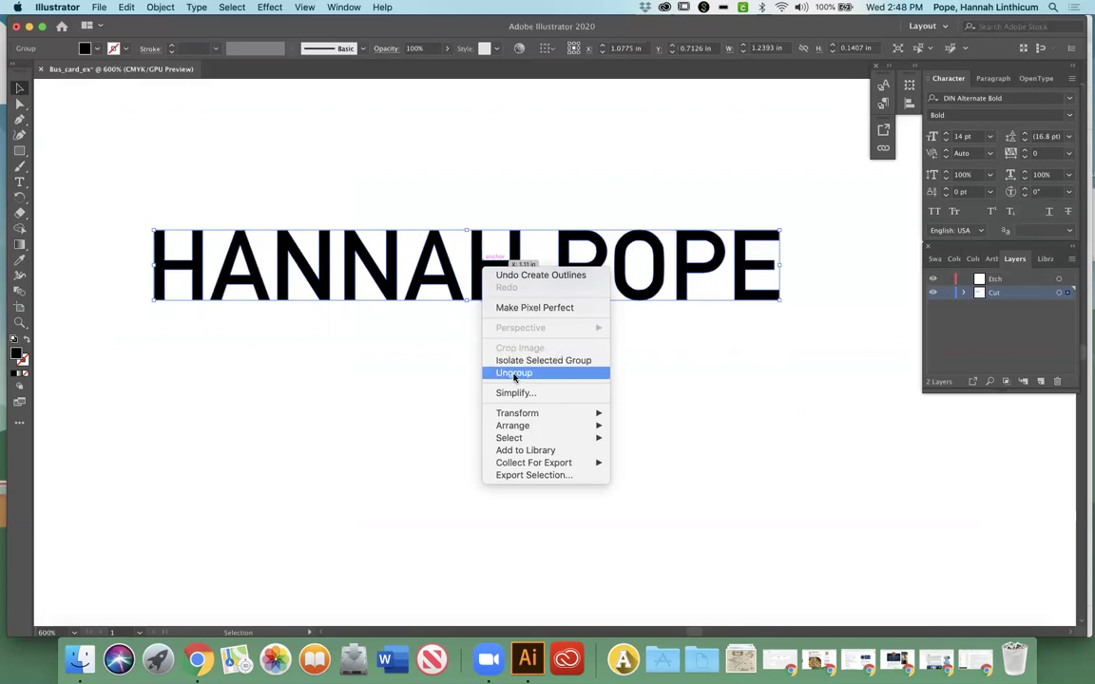
left_click(514, 377)
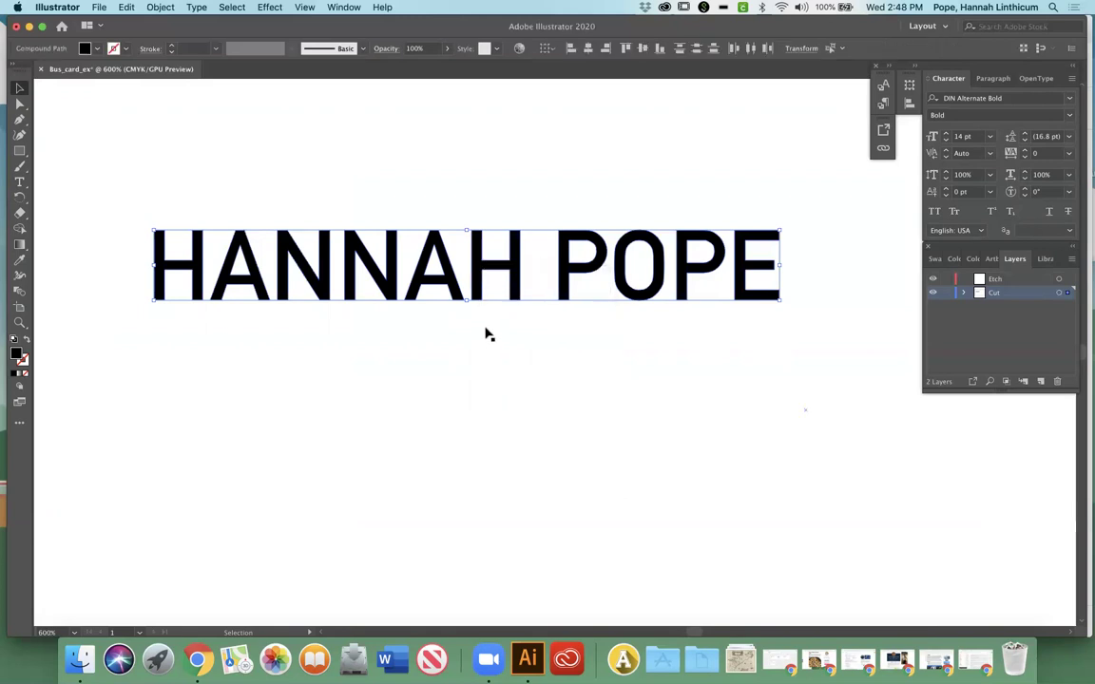
- Check that the H, A and N letters now select individually
left_click(511, 266)
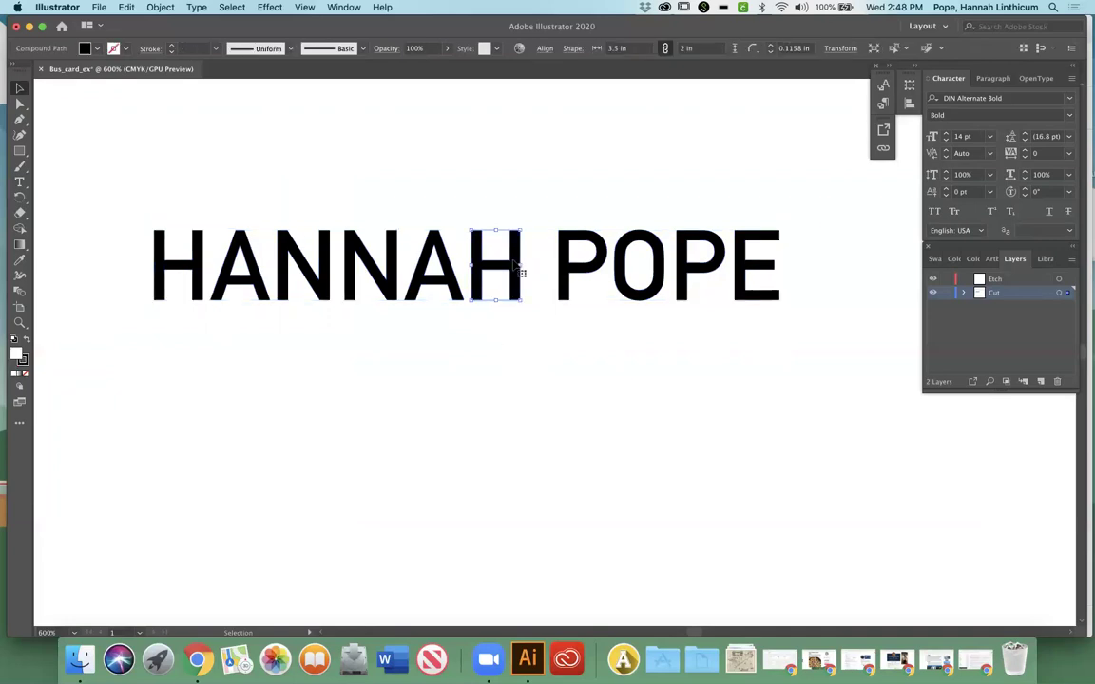
left_click(412, 276)
left_click(351, 245)
left_click(297, 237)
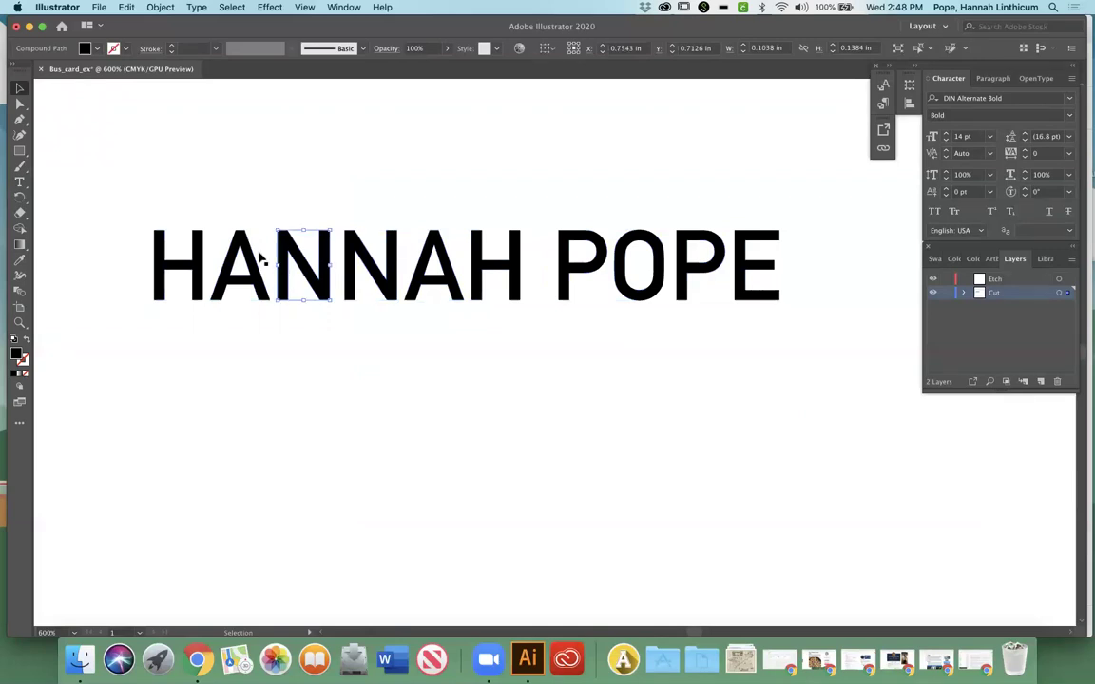
left_click(248, 251)
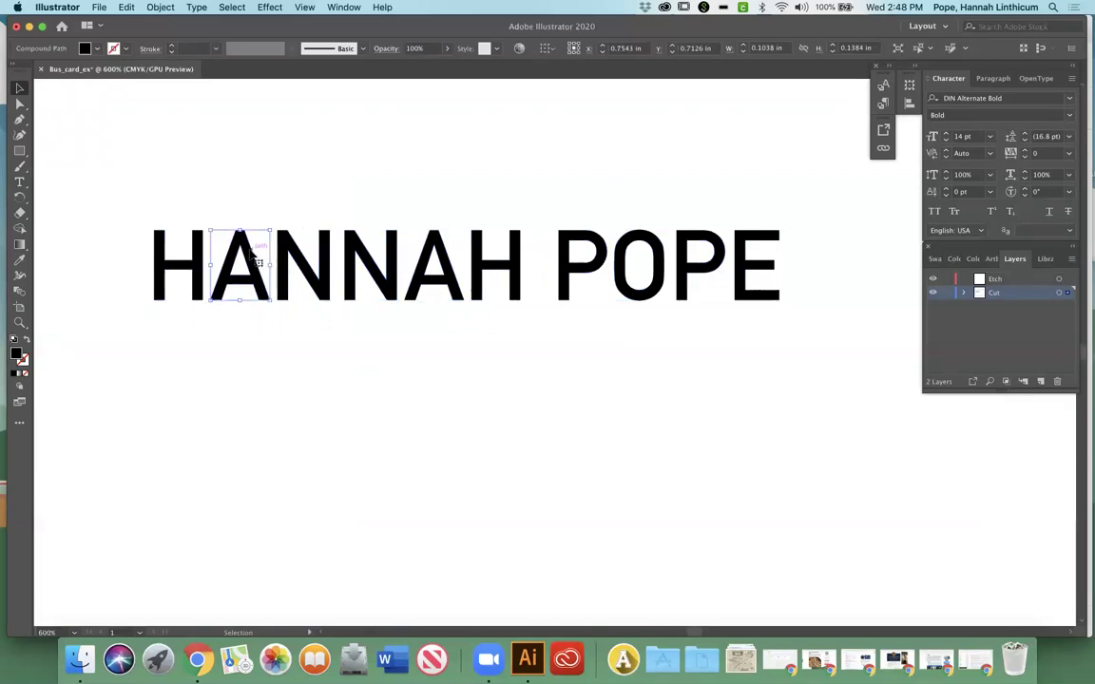
left_click(366, 386)
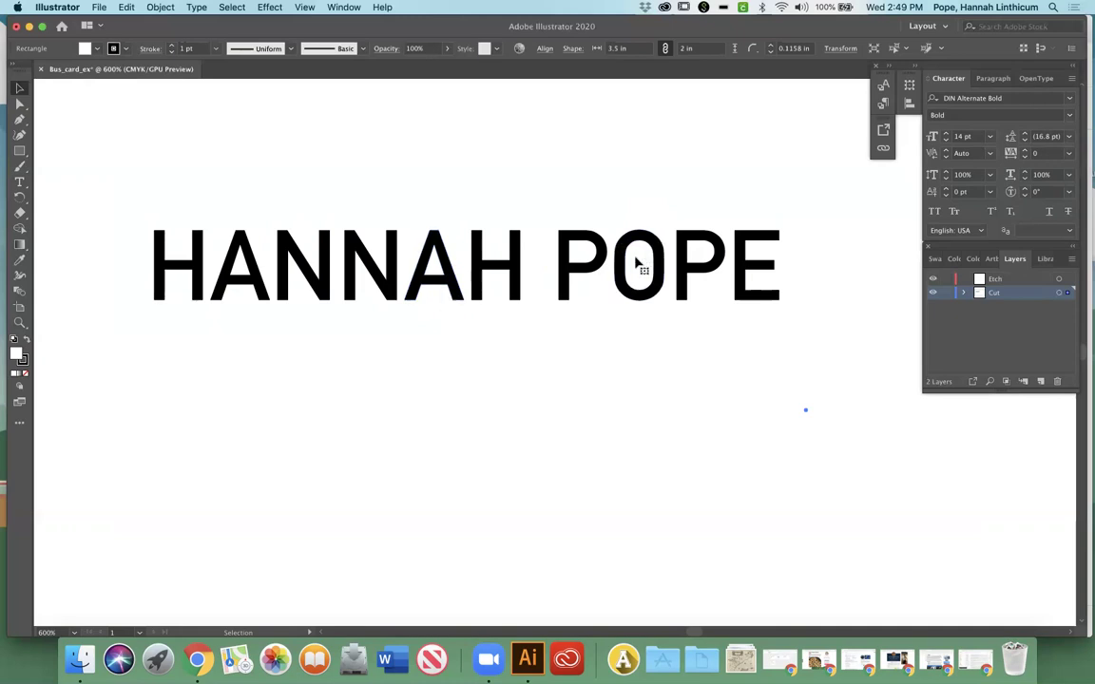
- Draw a small rectangle over the first A of the first name and select it
left_click(19, 152)
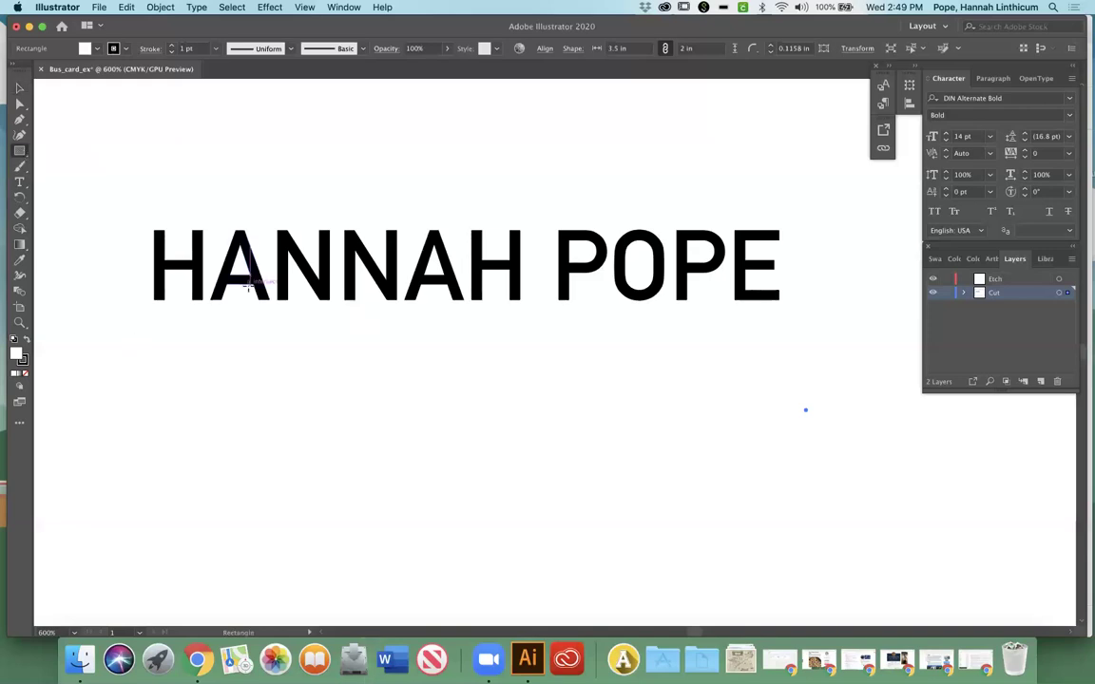
left_click_drag(236, 270, 243, 290)
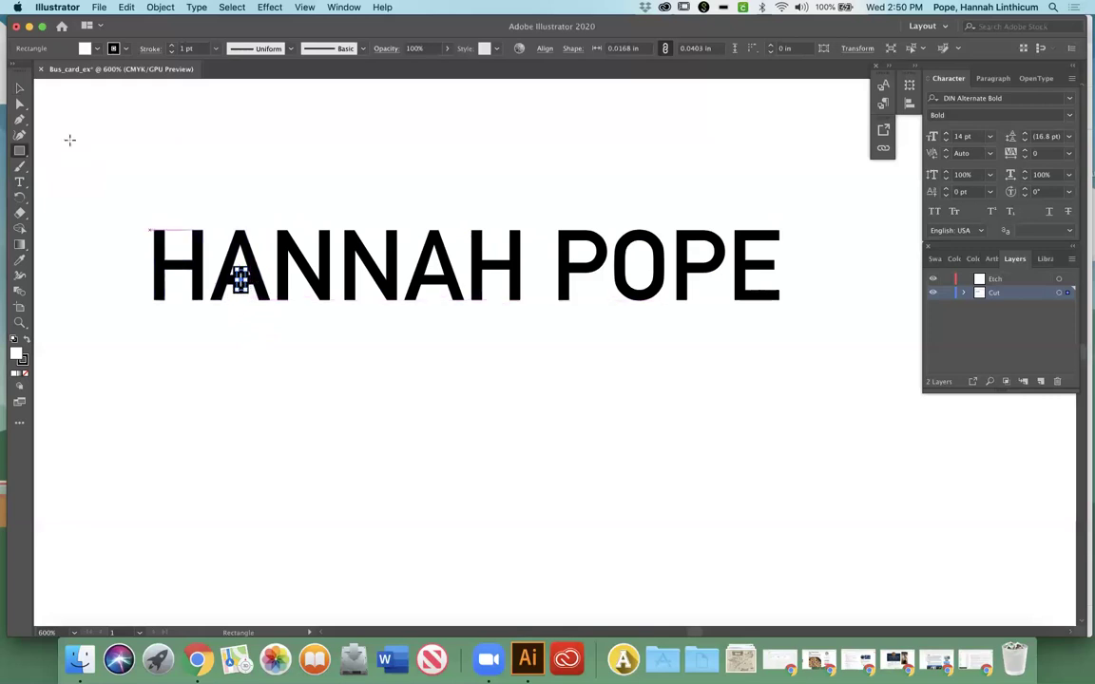
left_click(21, 91)
left_click(311, 397)
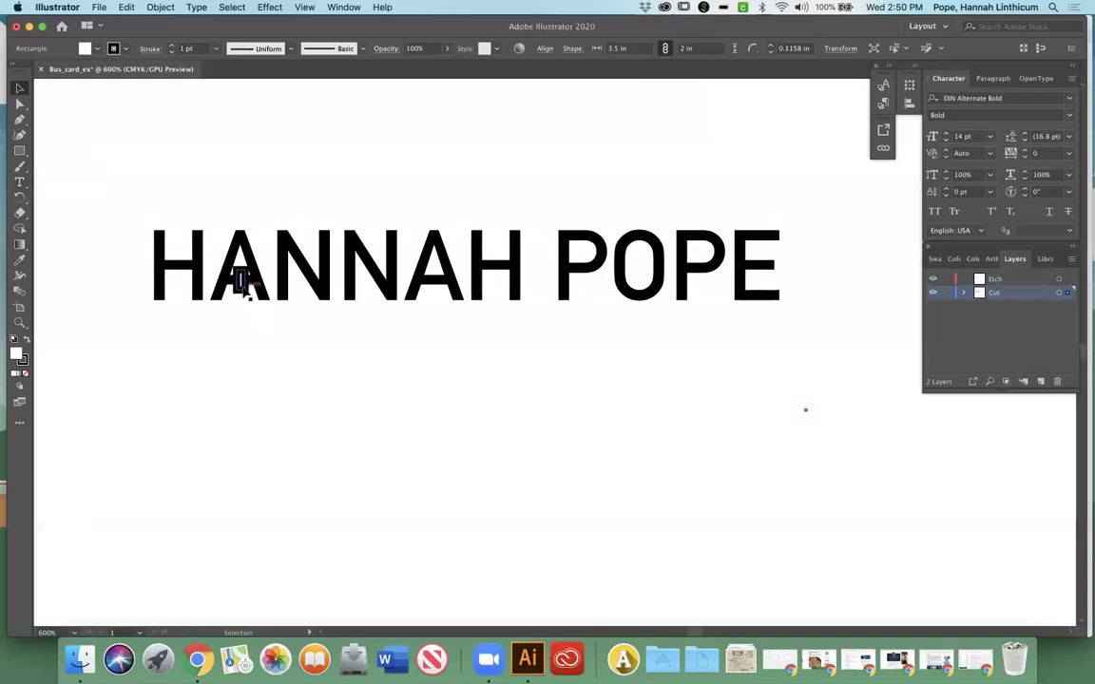
left_click(242, 285)
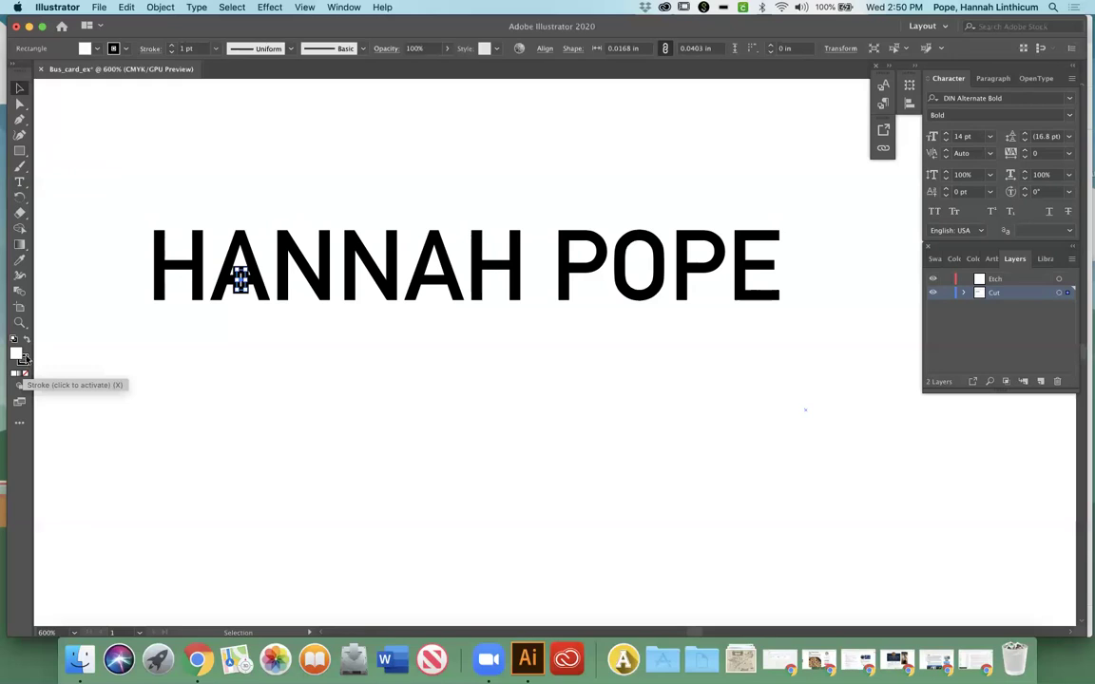
- Check the small rectangle's white fill and 1 pt stroke swatches, leaving stroke active
left_click(25, 359)
double_click(20, 358)
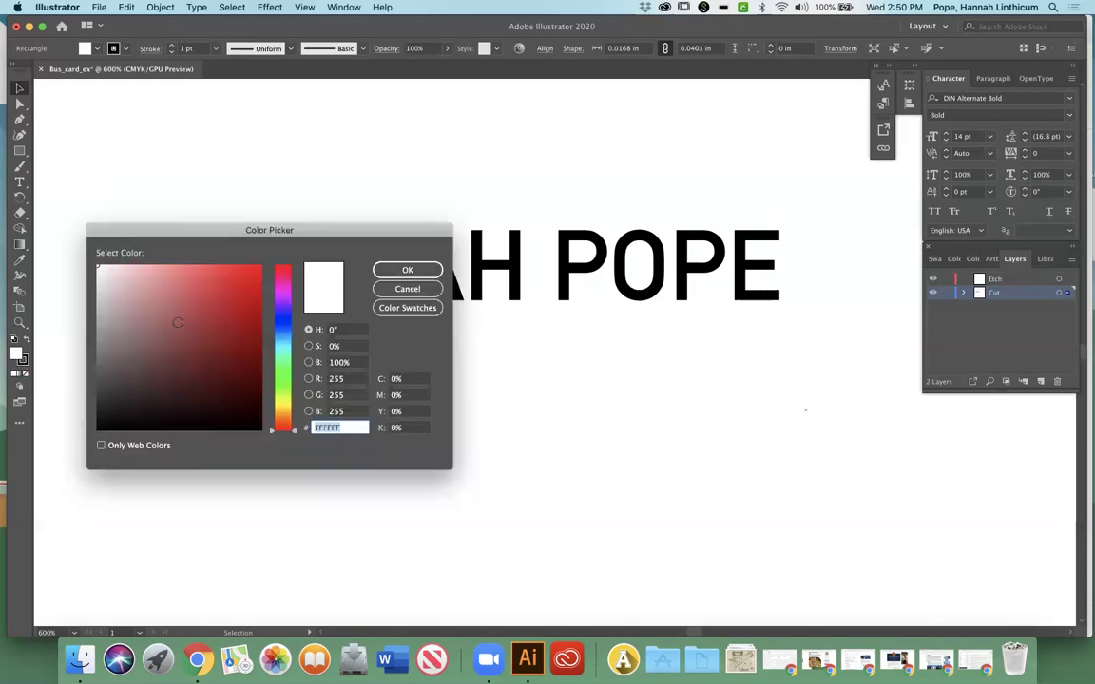
left_click(385, 288)
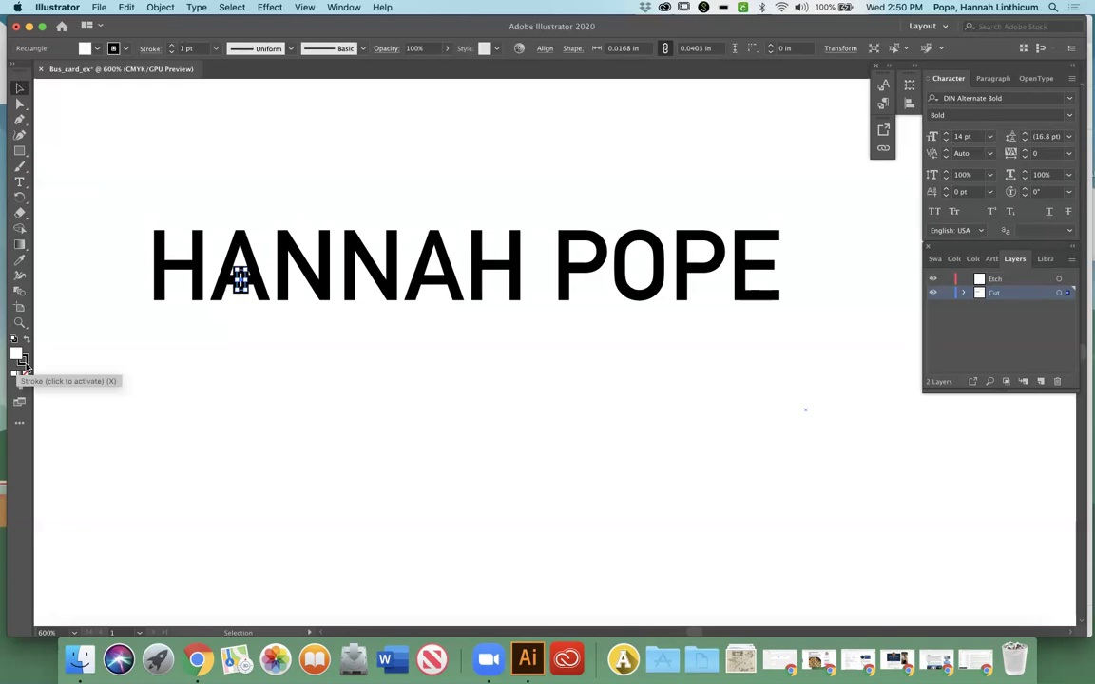
left_click(23, 362)
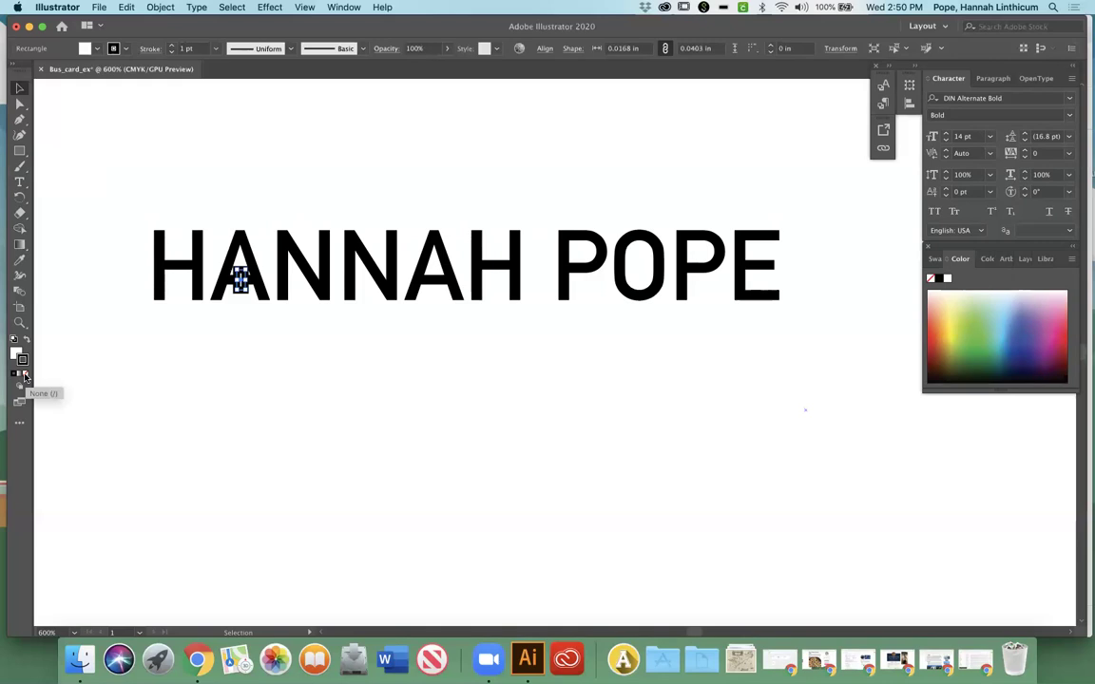
- Remove the stroke from the notch rectangle on the first A and resize it slightly
left_click(25, 376)
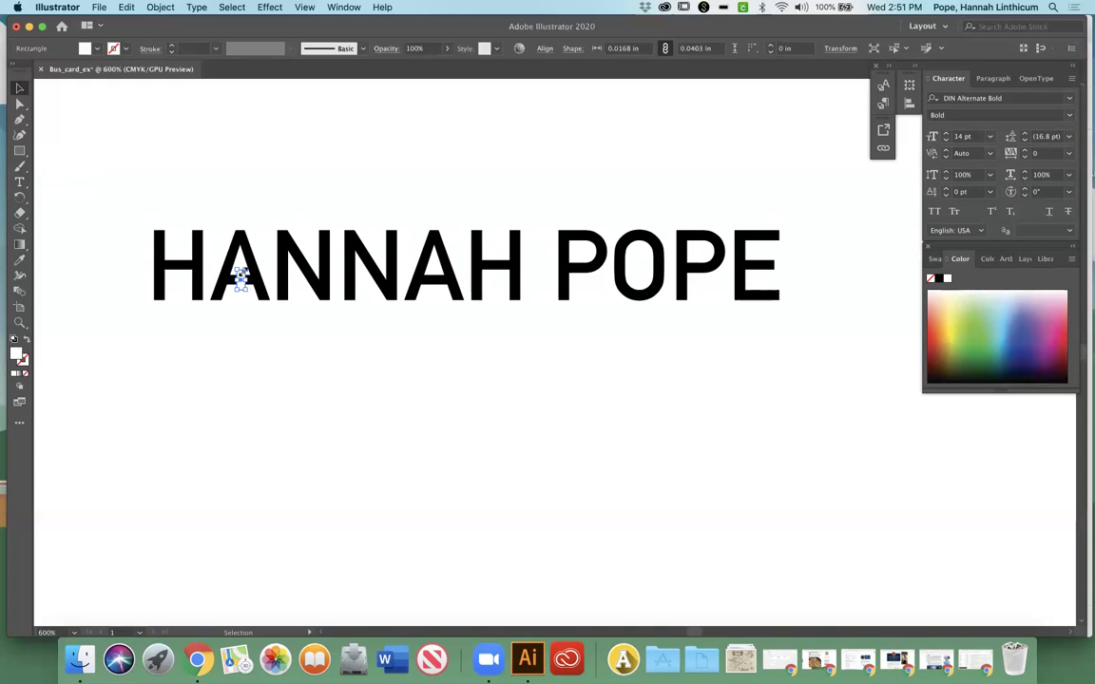
left_click(237, 320)
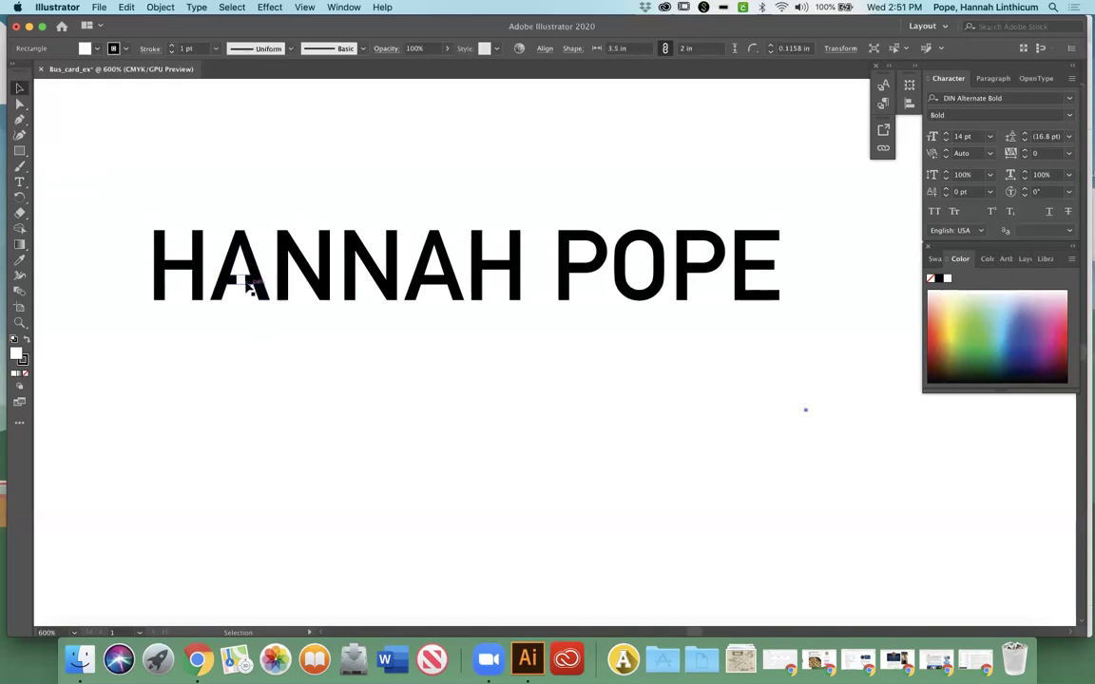
left_click(242, 280)
left_click_drag(241, 279, 244, 283)
left_click(248, 328)
- Draw a thin stroke-free rectangle across the O of the last name
left_click(19, 150)
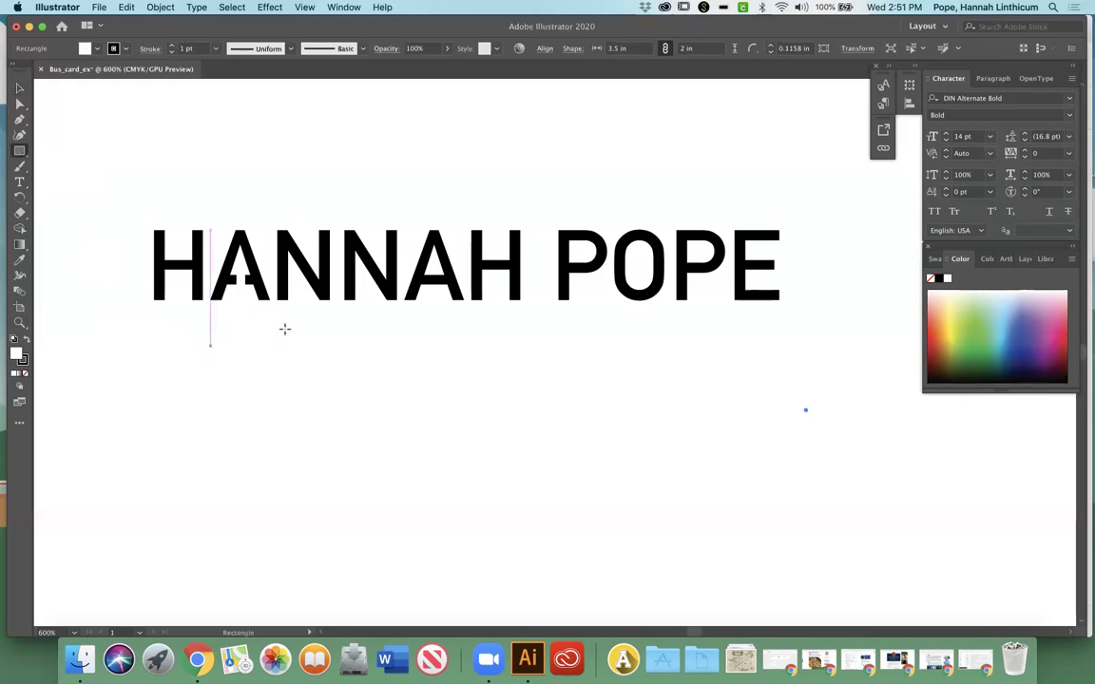
left_click_drag(633, 218, 644, 321)
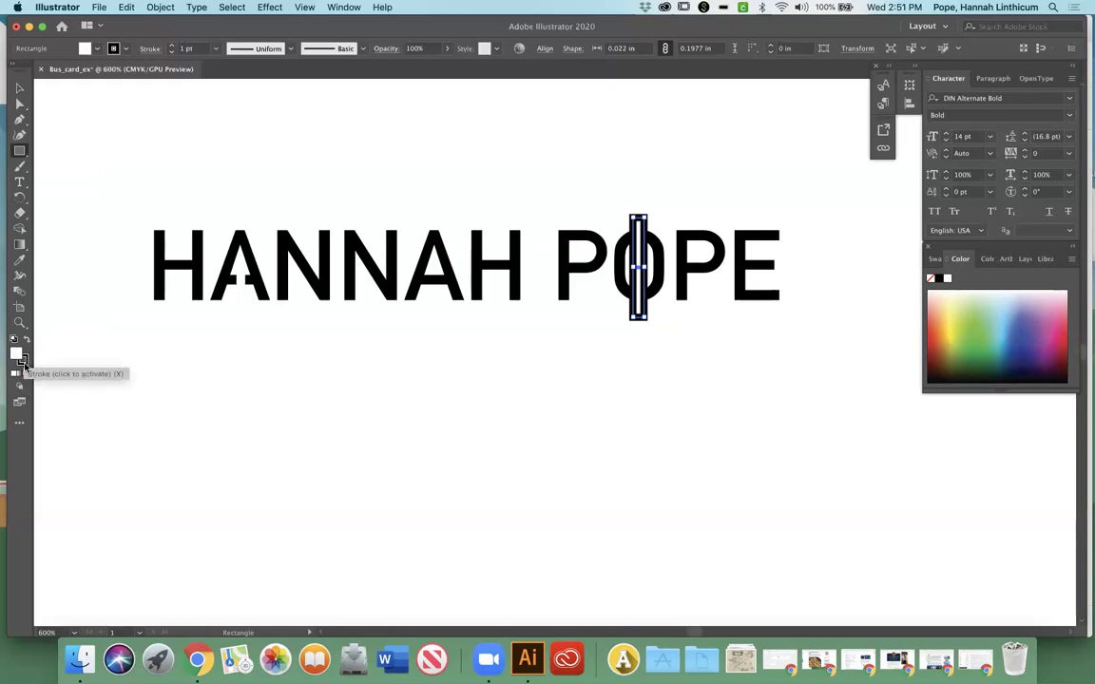
left_click(24, 361)
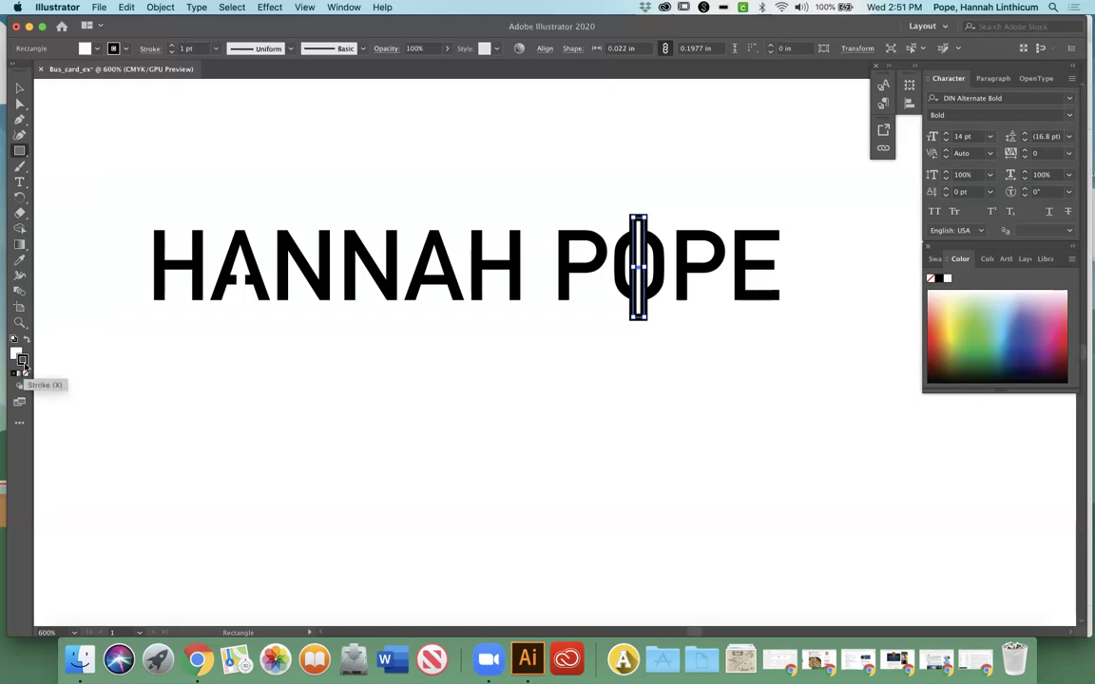
left_click(24, 375)
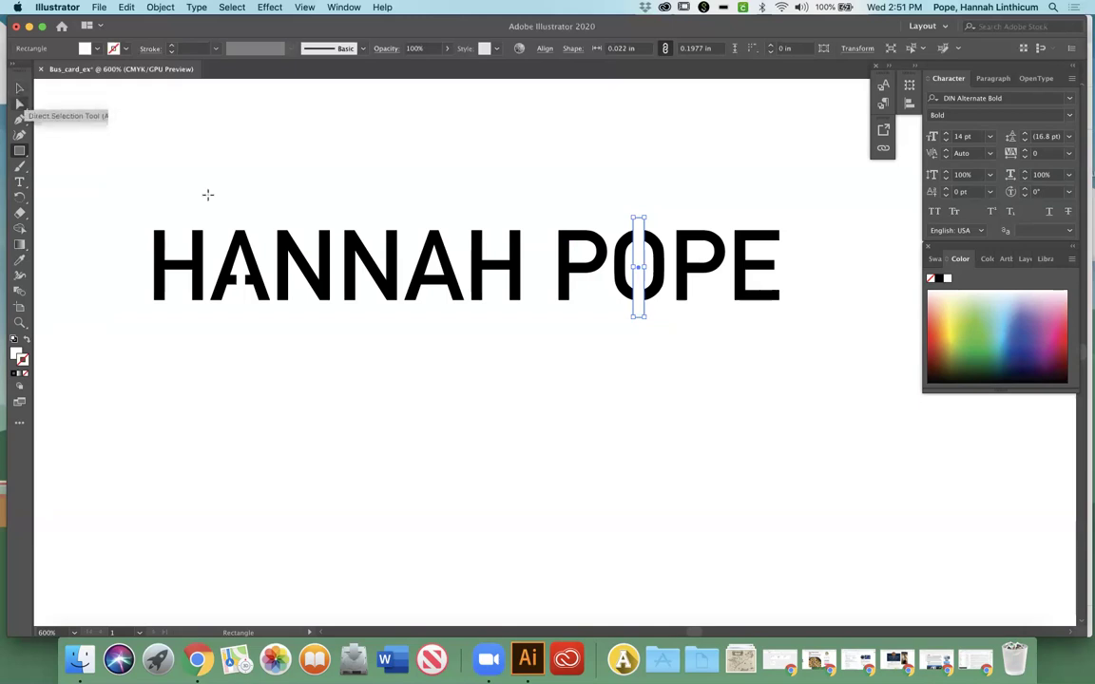
- Widen the bar through the O, adjust the A's notch rectangle, and reselect the notch
left_click(18, 89)
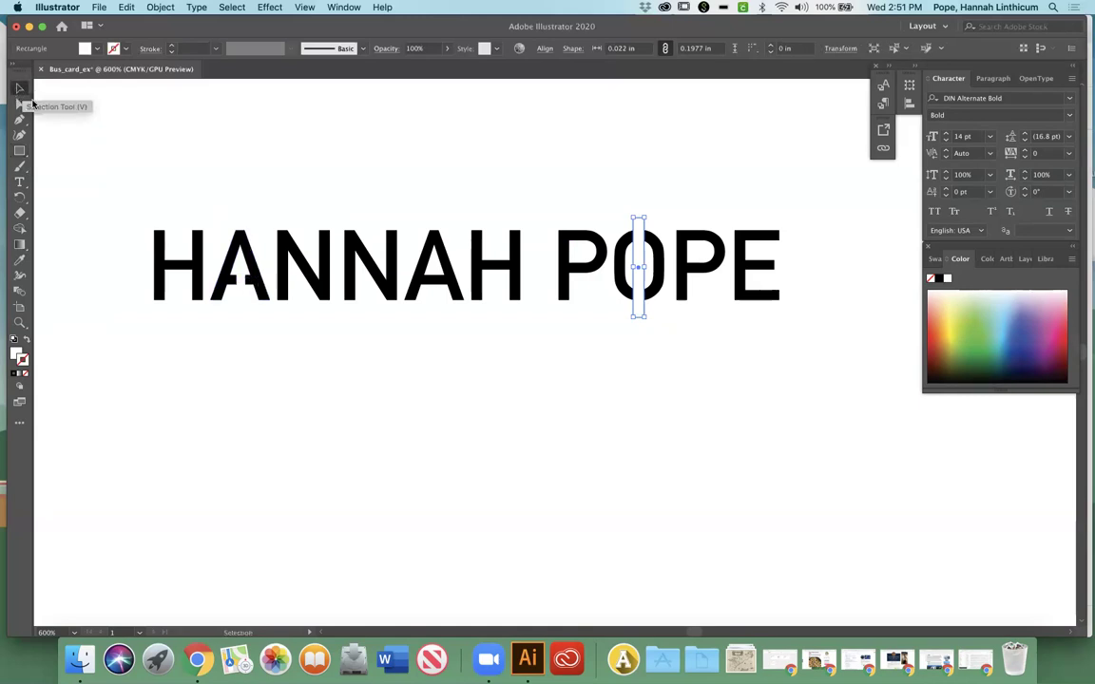
left_click_drag(240, 285, 239, 281)
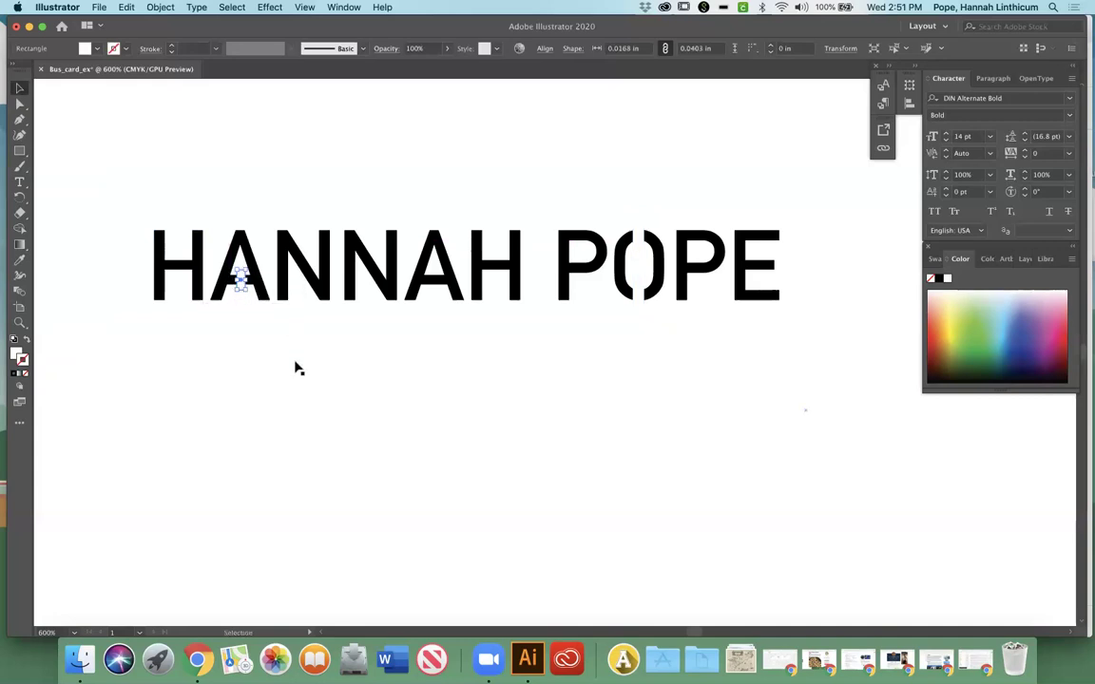
left_click(639, 265)
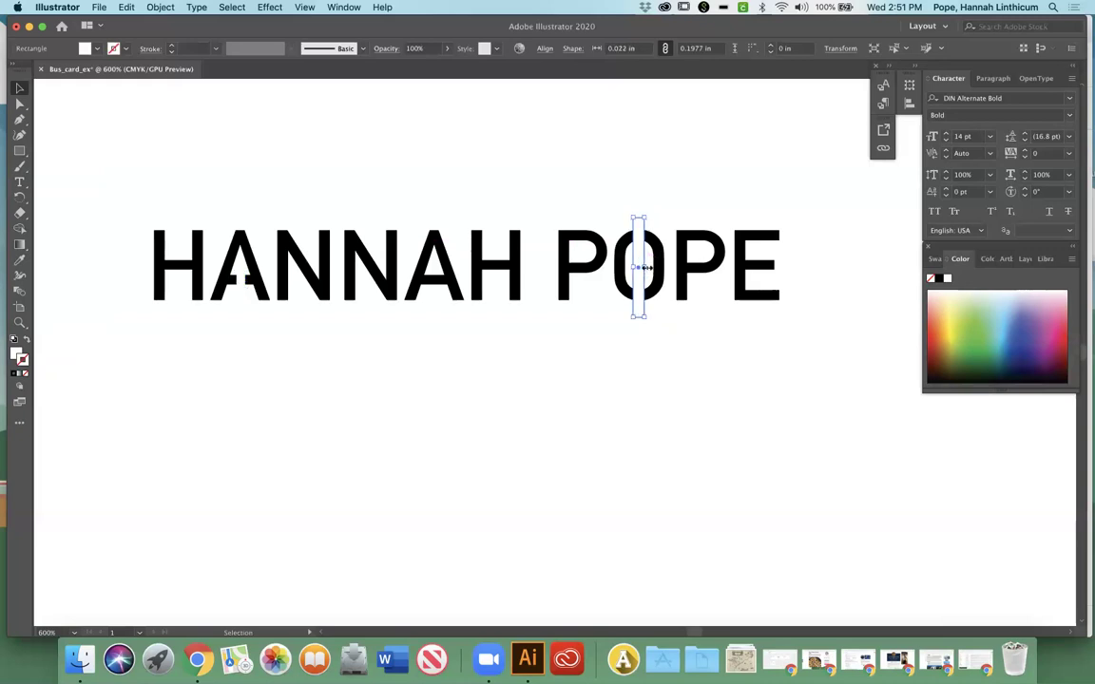
mouse_move(642, 266)
left_mouse_down()
mouse_move(652, 270)
mouse_move(637, 267)
mouse_move(638, 283)
left_mouse_up()
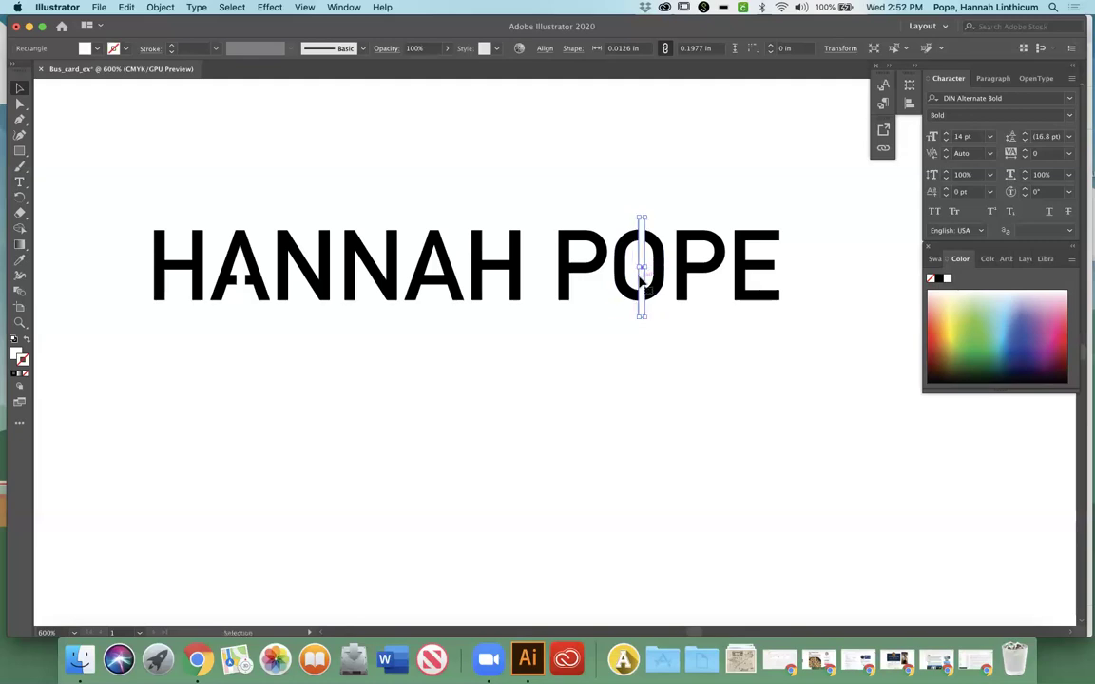
left_click(664, 190)
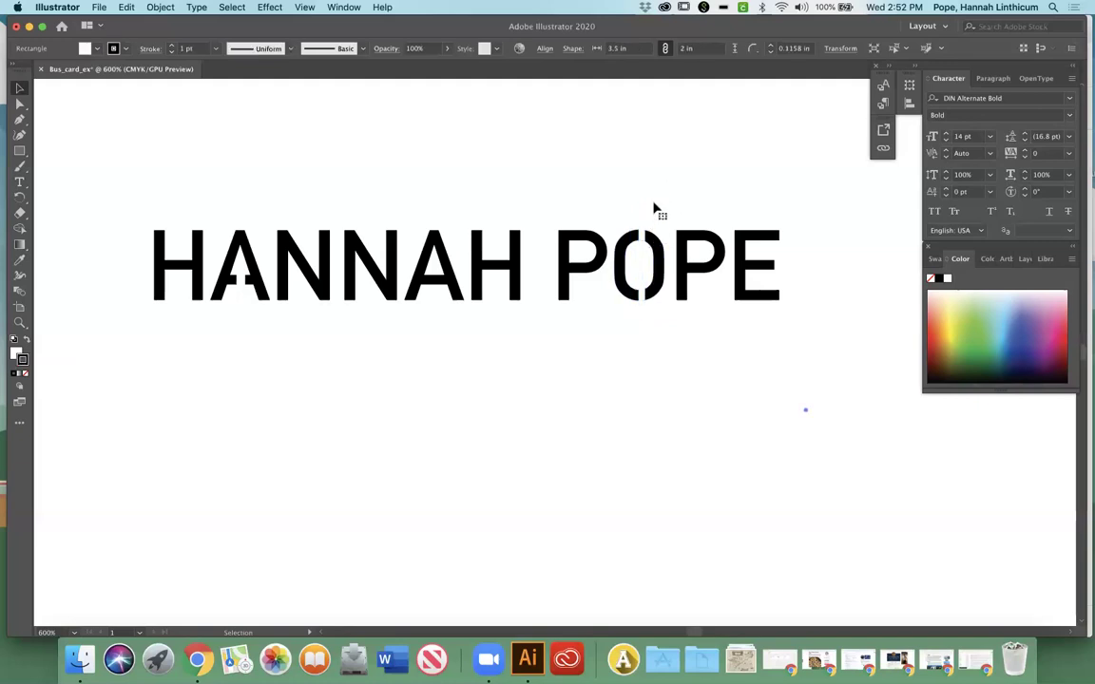
left_click_drag(241, 266, 238, 275)
left_click(19, 150)
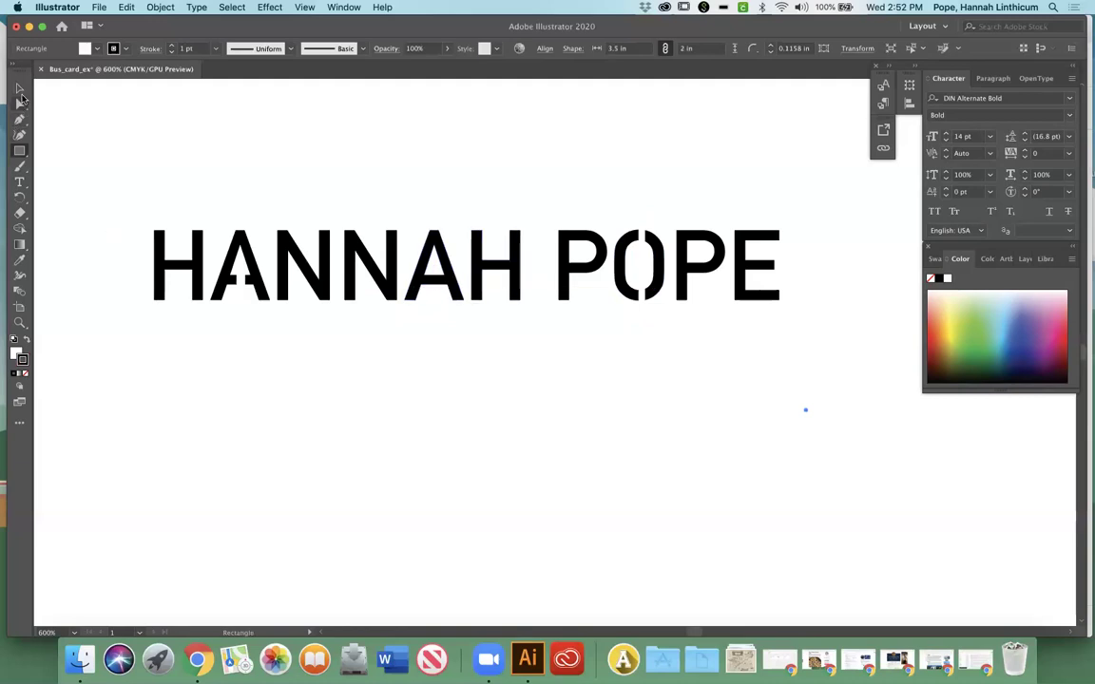
left_click(19, 88)
left_click(240, 279)
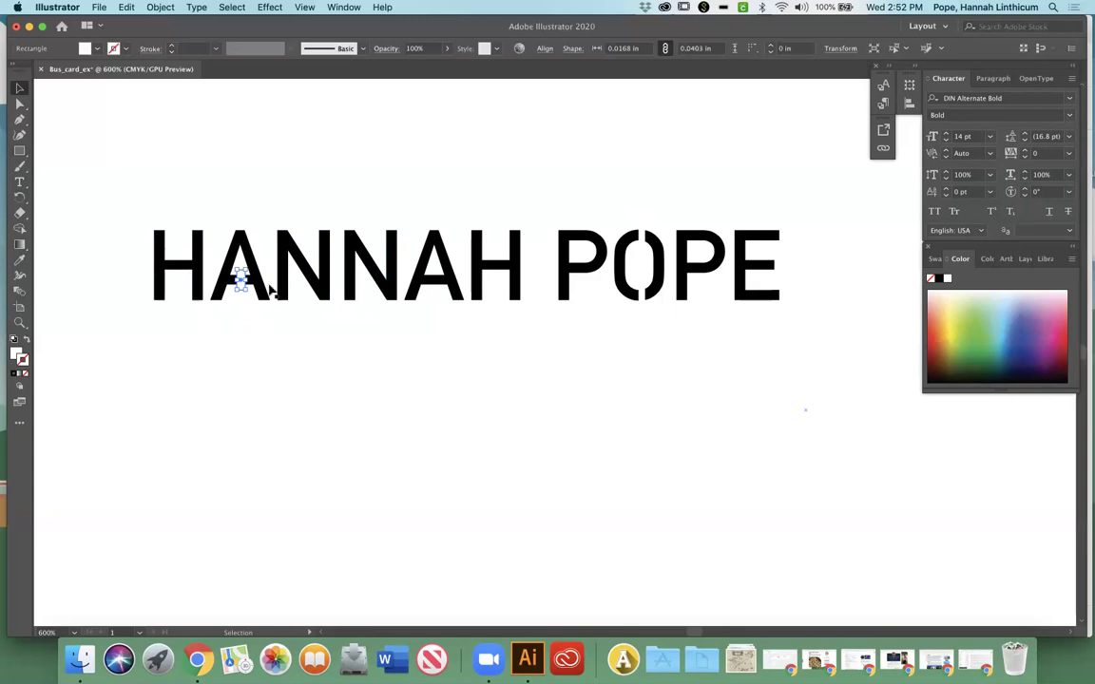
- Copy and paste the notch, moving a stroke-free copy onto the second A's crossbar
left_click(126, 7)
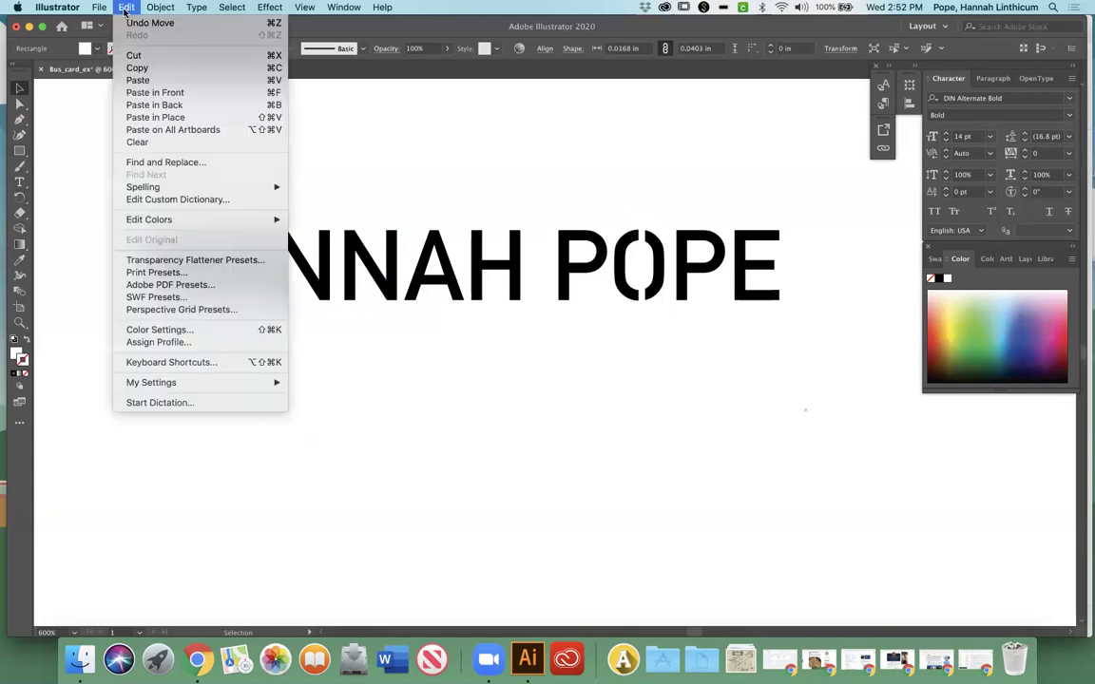
left_click(137, 67)
left_click(130, 8)
left_click(138, 80)
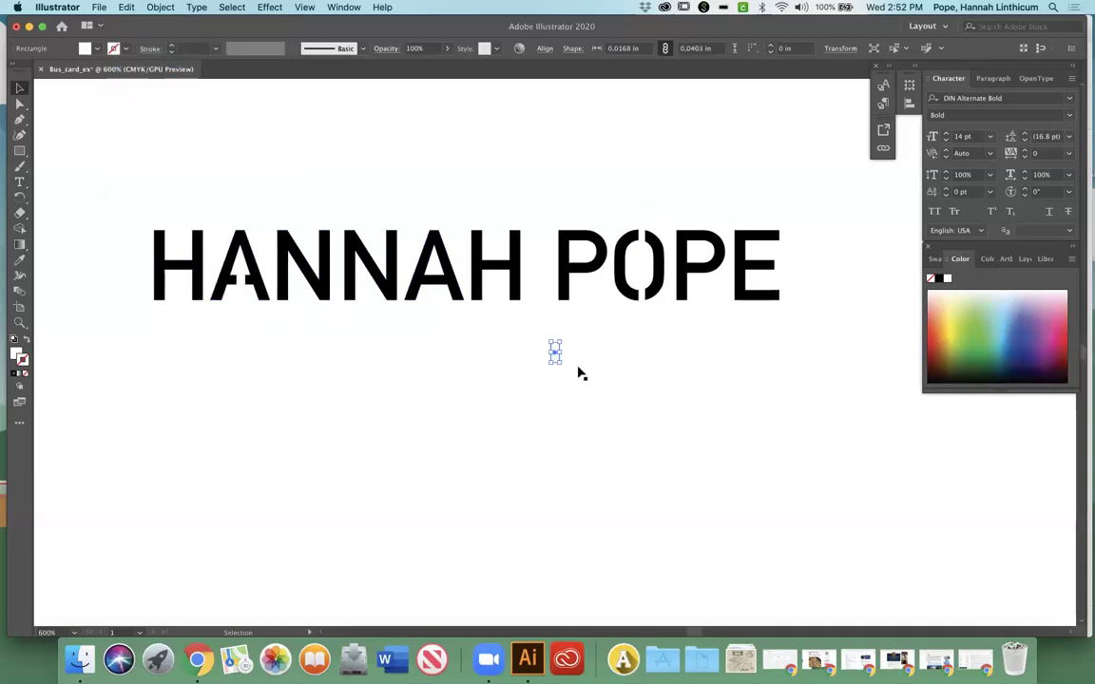
key("d")
mouse_move(555, 353)
left_mouse_down()
mouse_move(289, 304)
mouse_move(454, 278)
mouse_move(421, 293)
mouse_move(436, 286)
left_mouse_up()
key("slash")
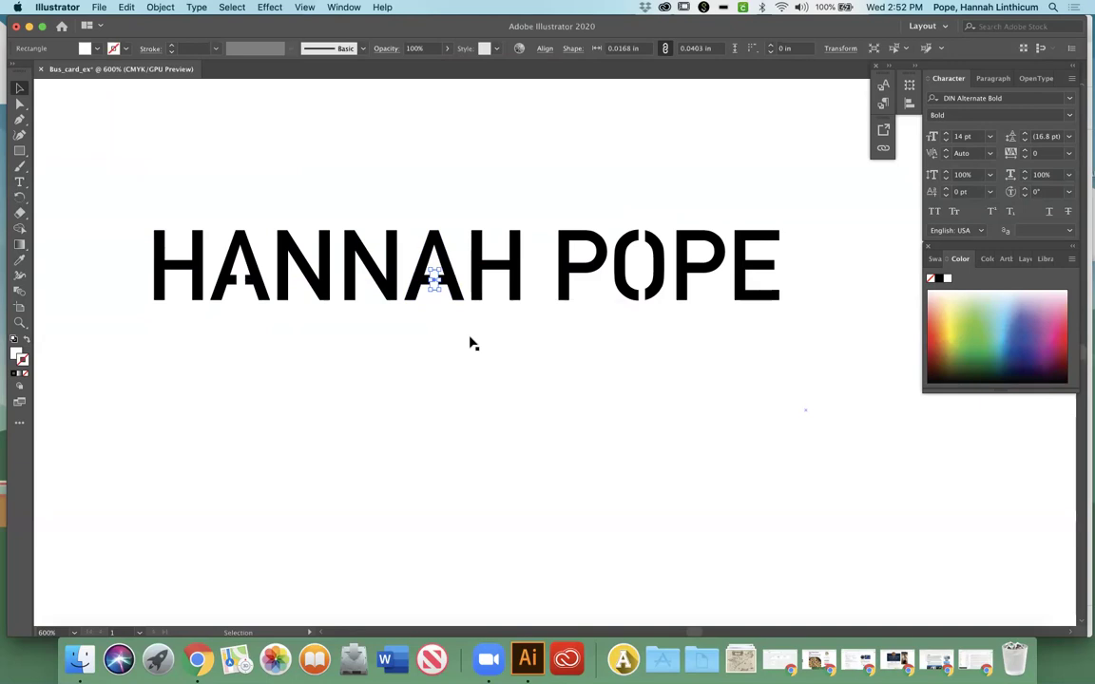
- Paste another stroke-free notch copy onto the P of the last name, then select the O's bar
left_click(127, 8)
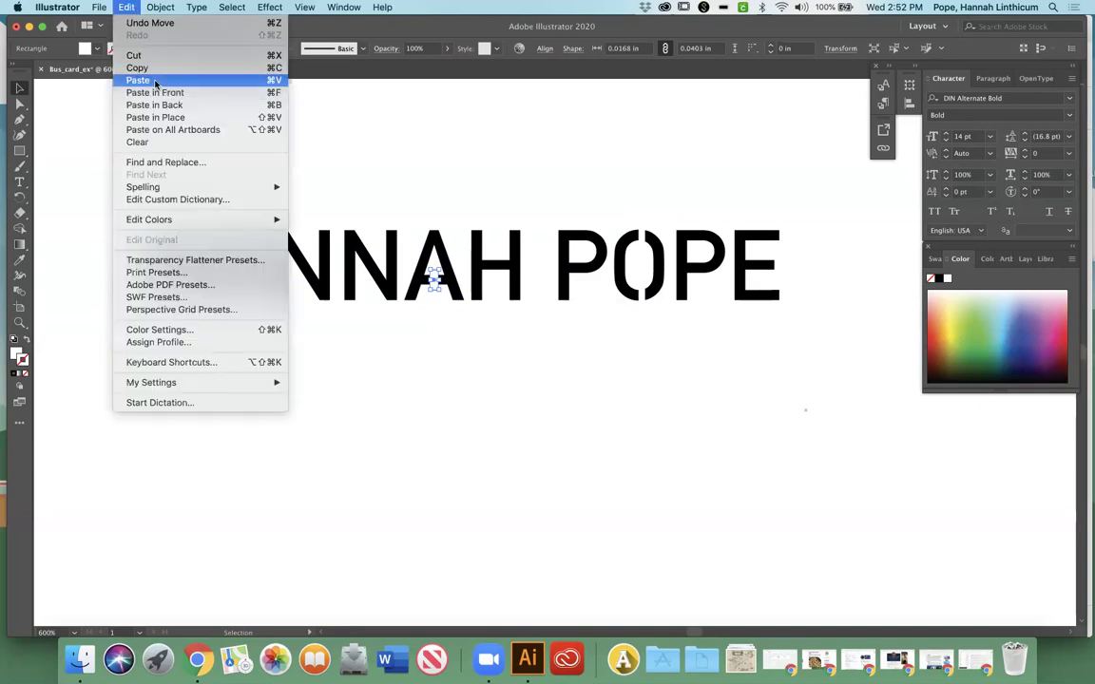
left_click(138, 81)
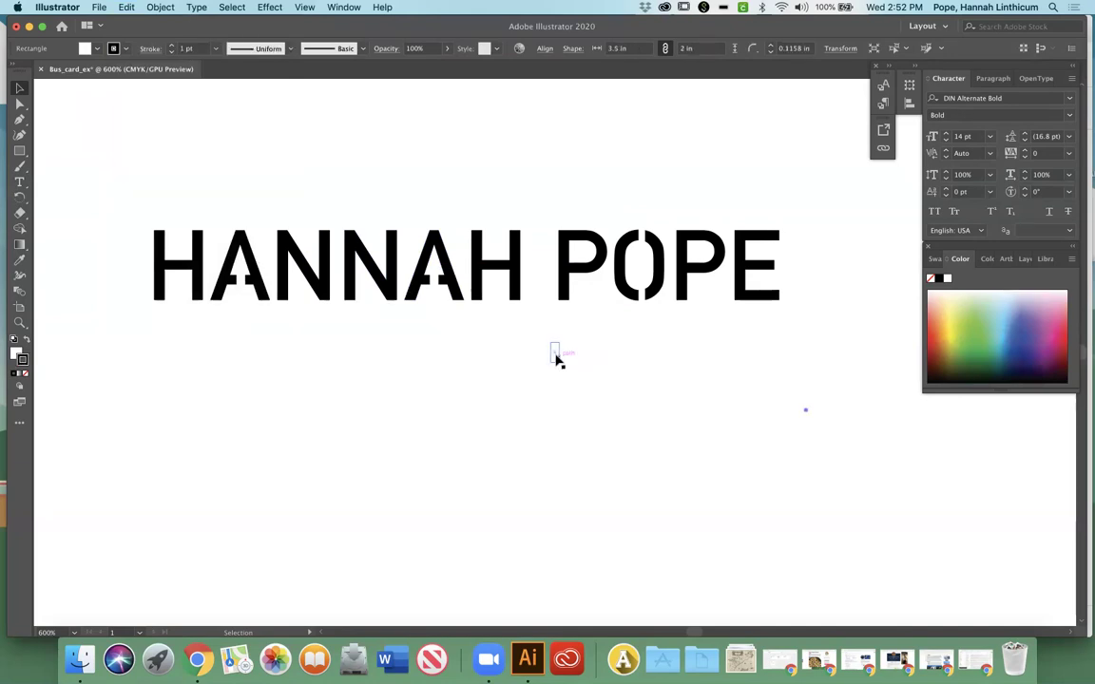
left_click(543, 354)
mouse_move(557, 359)
left_mouse_down()
mouse_move(586, 281)
mouse_move(573, 270)
left_mouse_up()
key("slash")
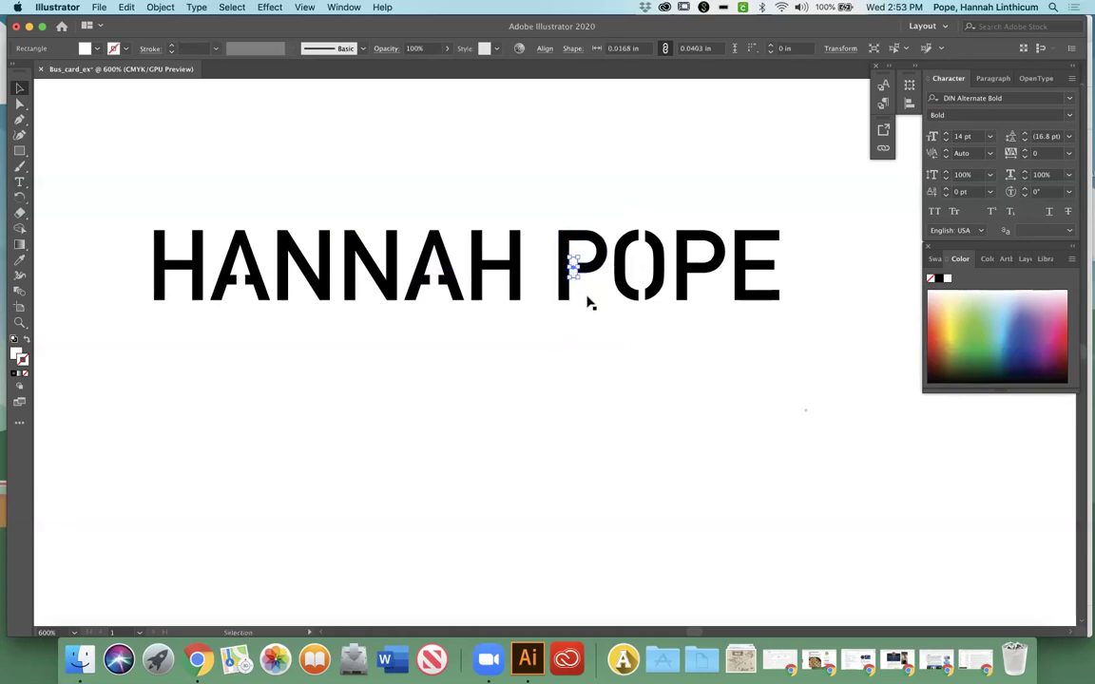
left_click(589, 304)
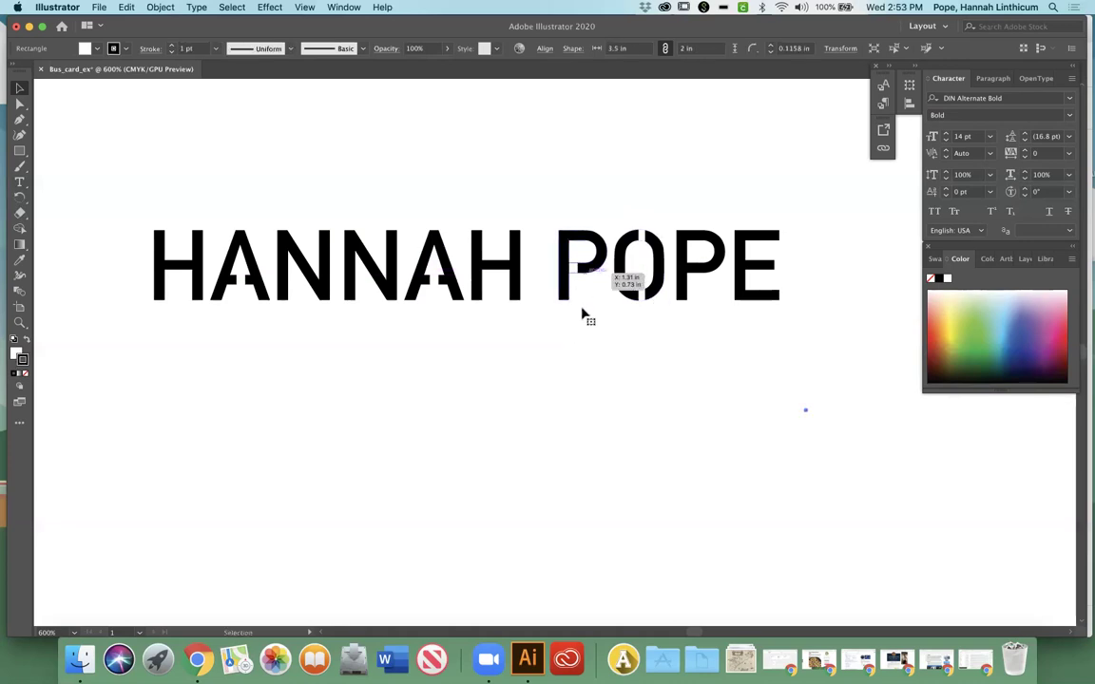
left_click(577, 334)
left_click_drag(555, 352, 692, 270)
left_click(628, 316)
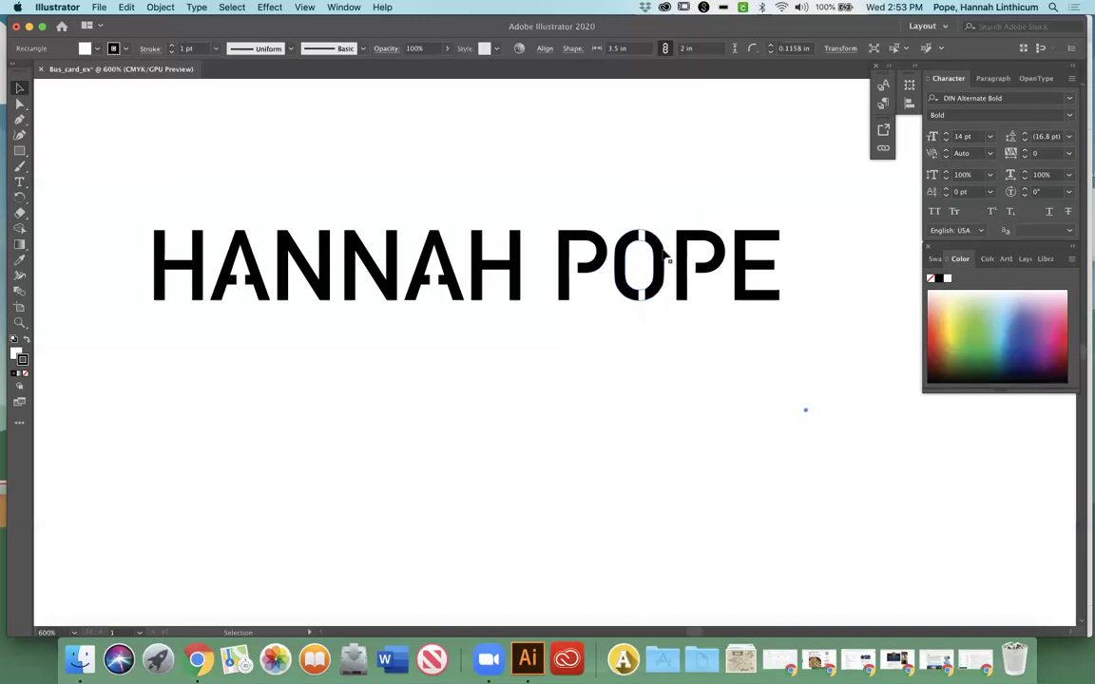
left_click(641, 230)
left_click(342, 7)
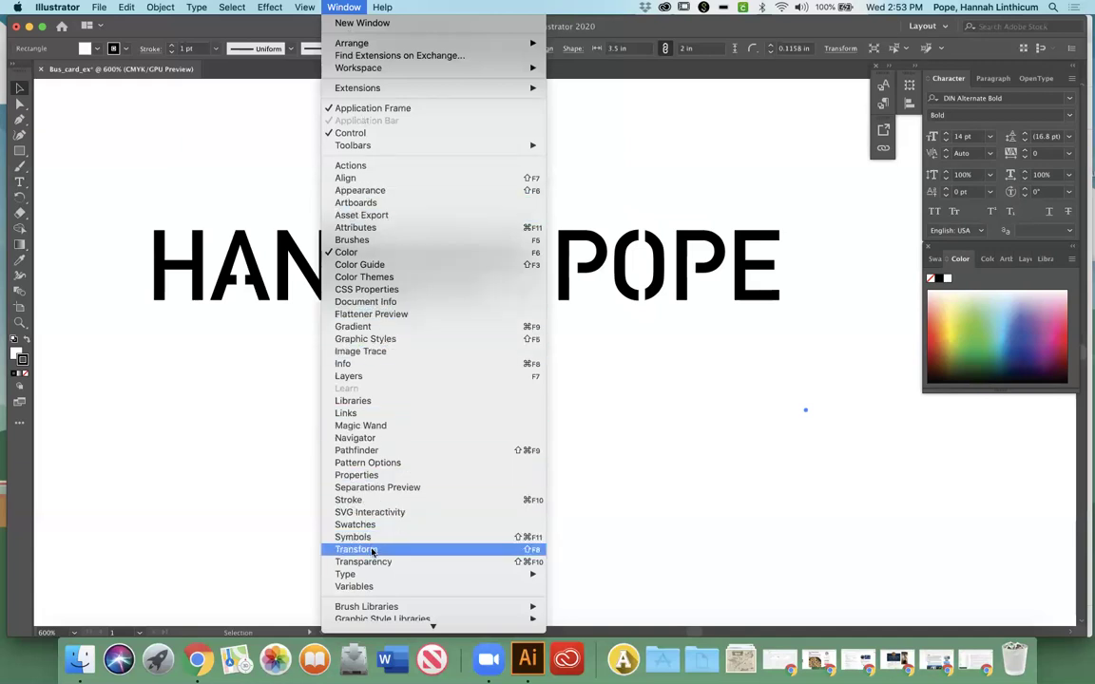
- Dock the Pathfinder panel under Color and select the O together with its white bar
left_click(373, 452)
left_click_drag(923, 448, 1017, 407)
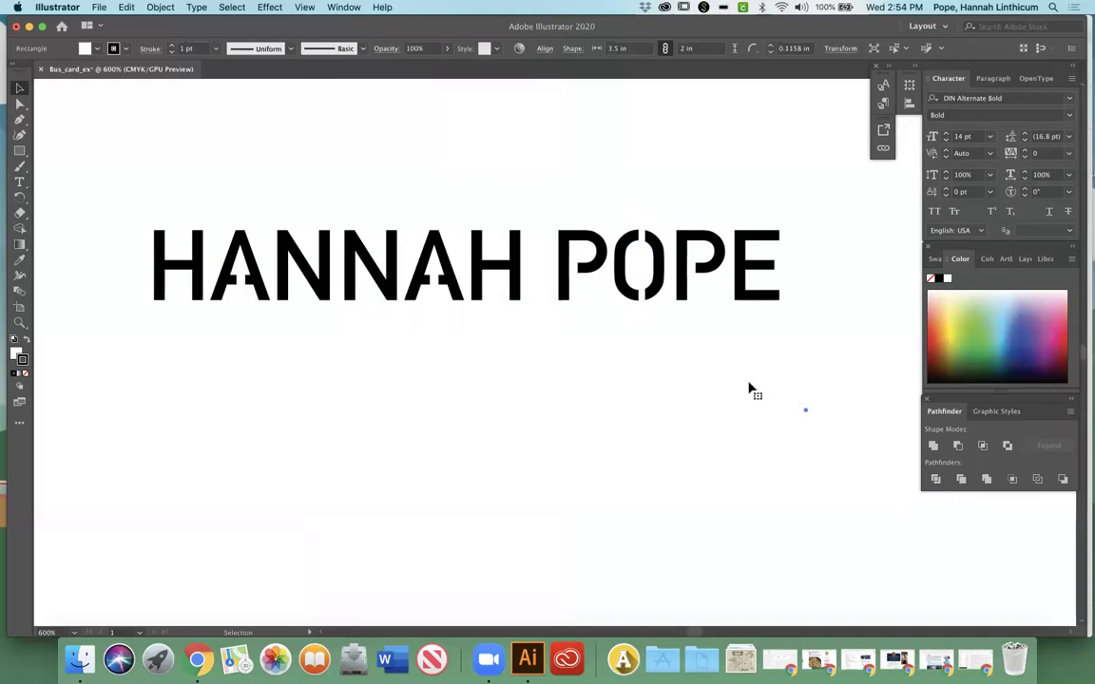
left_click(662, 263)
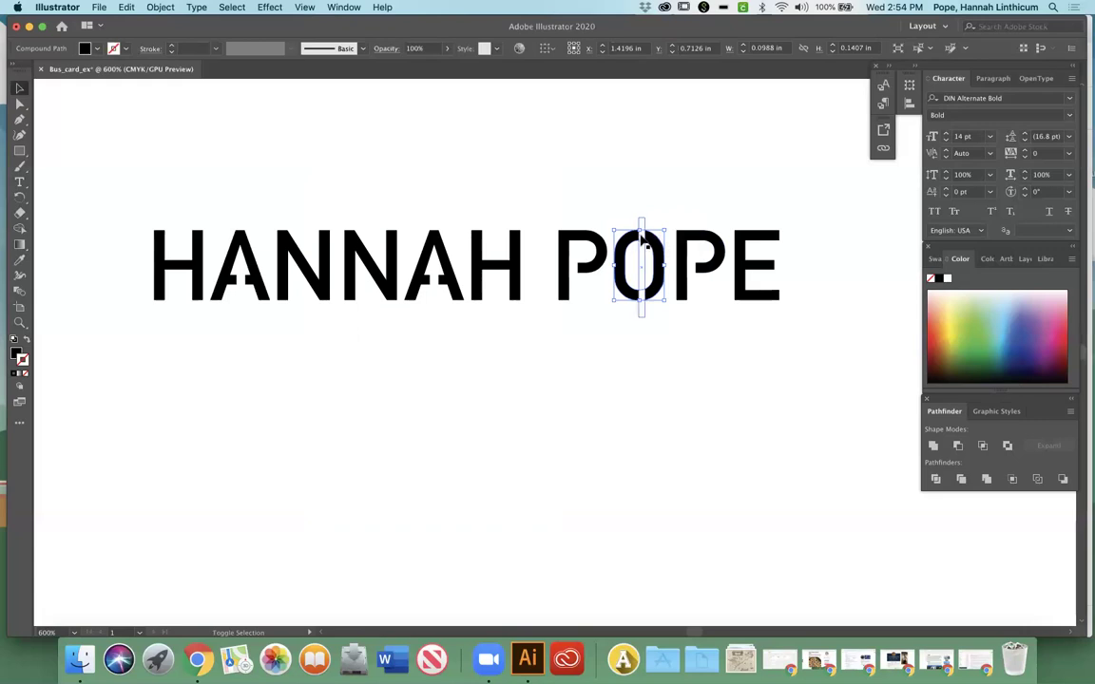
left_click(644, 240, "shift")
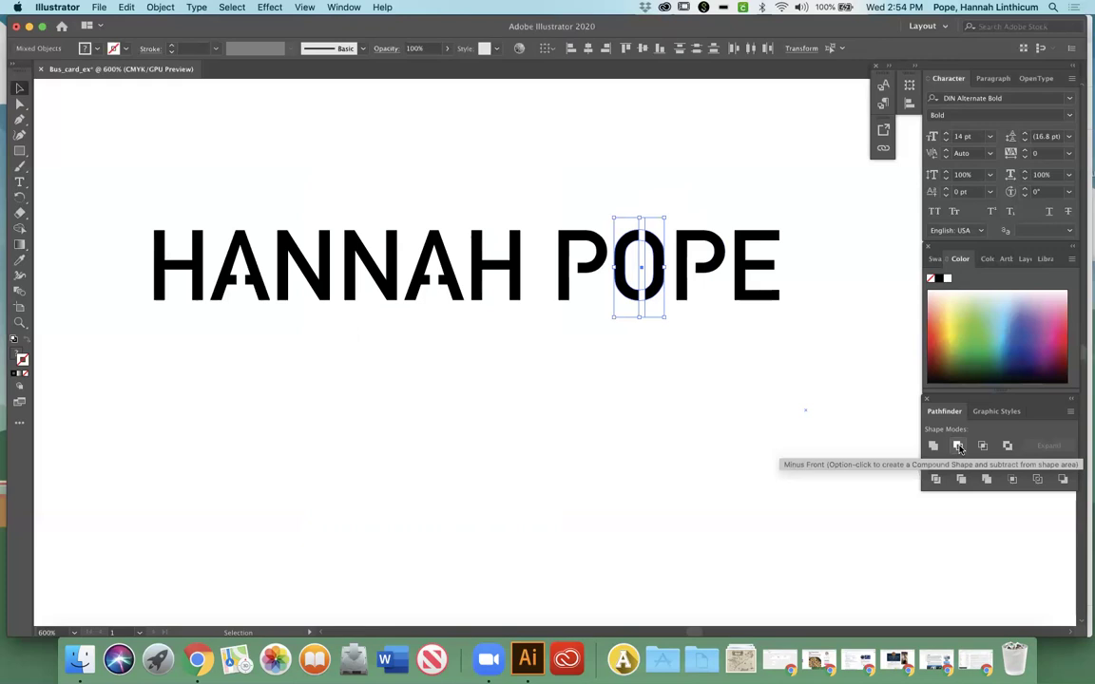
- Try Minus Front and then Unite on the O and bar, undoing both
left_click(958, 445)
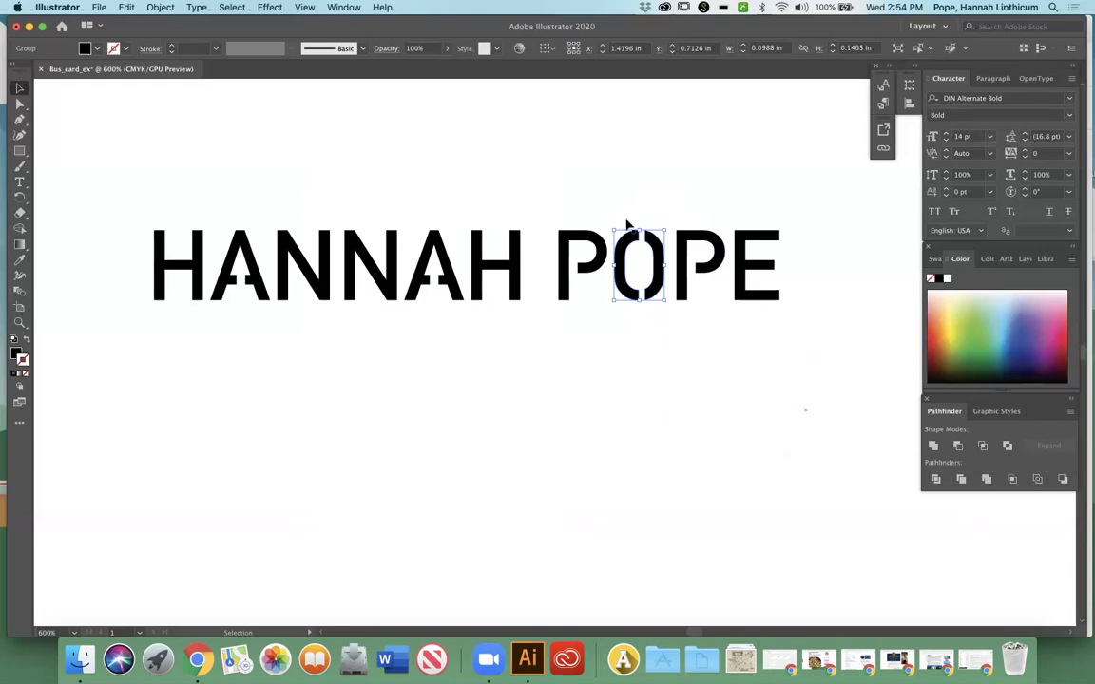
left_click(125, 8)
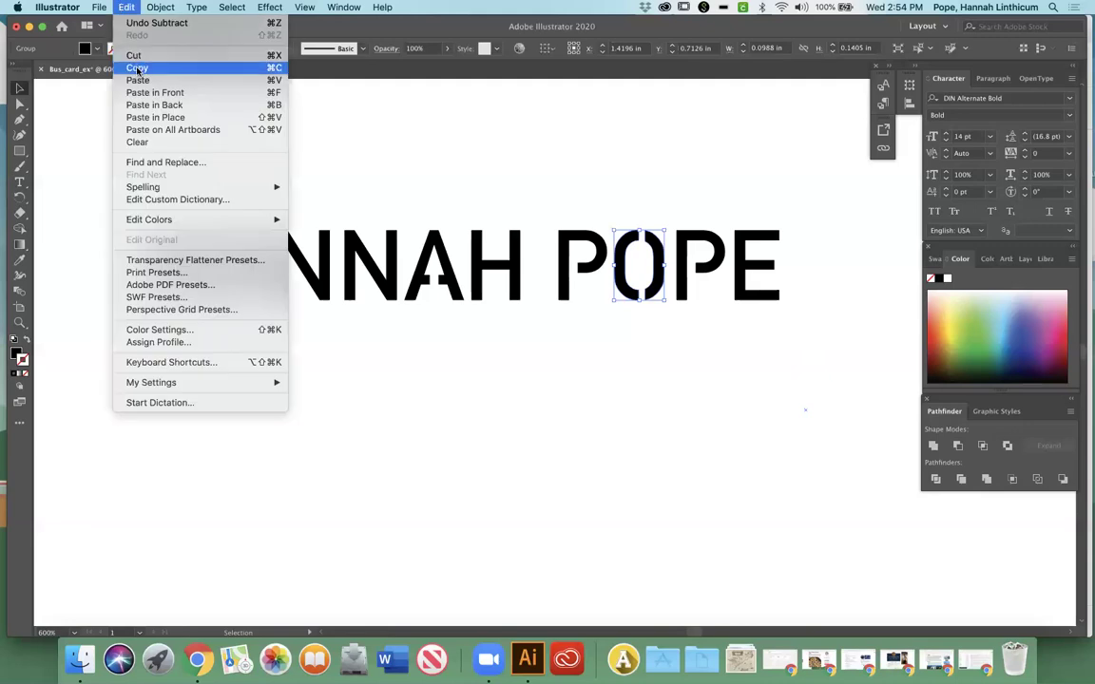
left_click(124, 8)
left_click(125, 7)
left_click(156, 23)
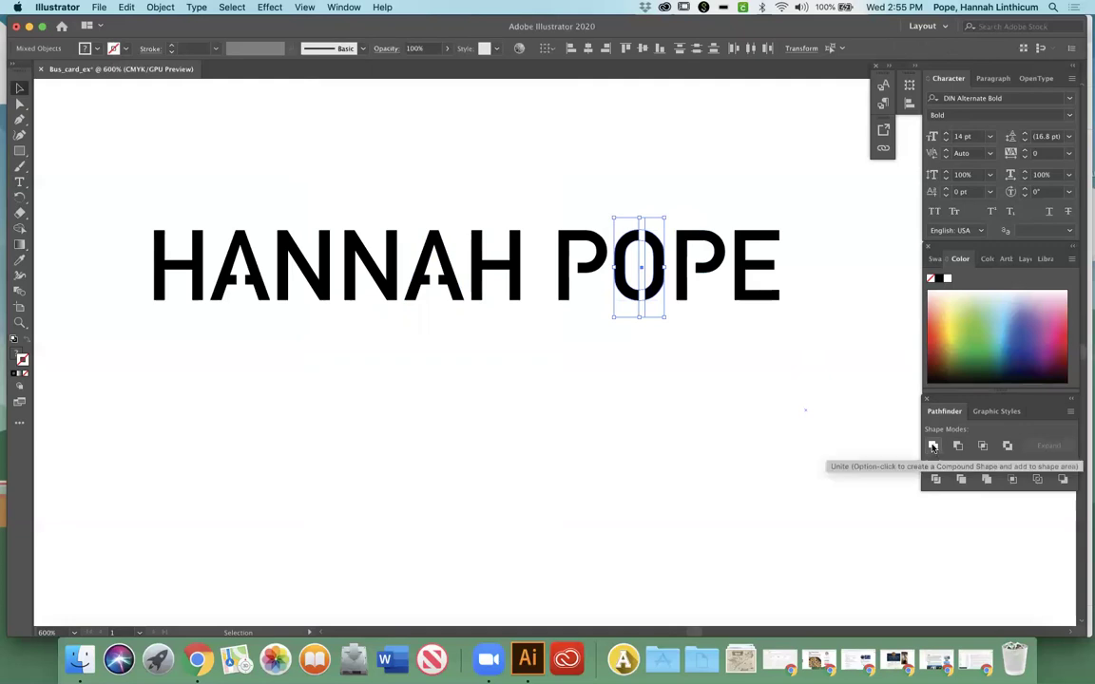
left_click(932, 446)
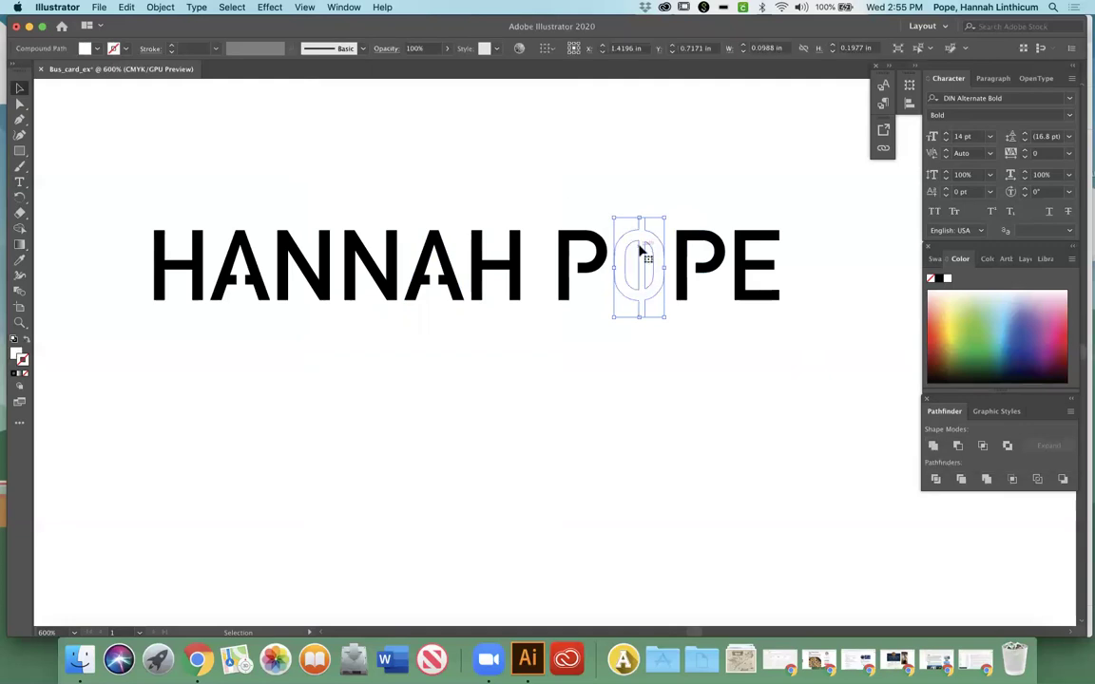
left_click(125, 8)
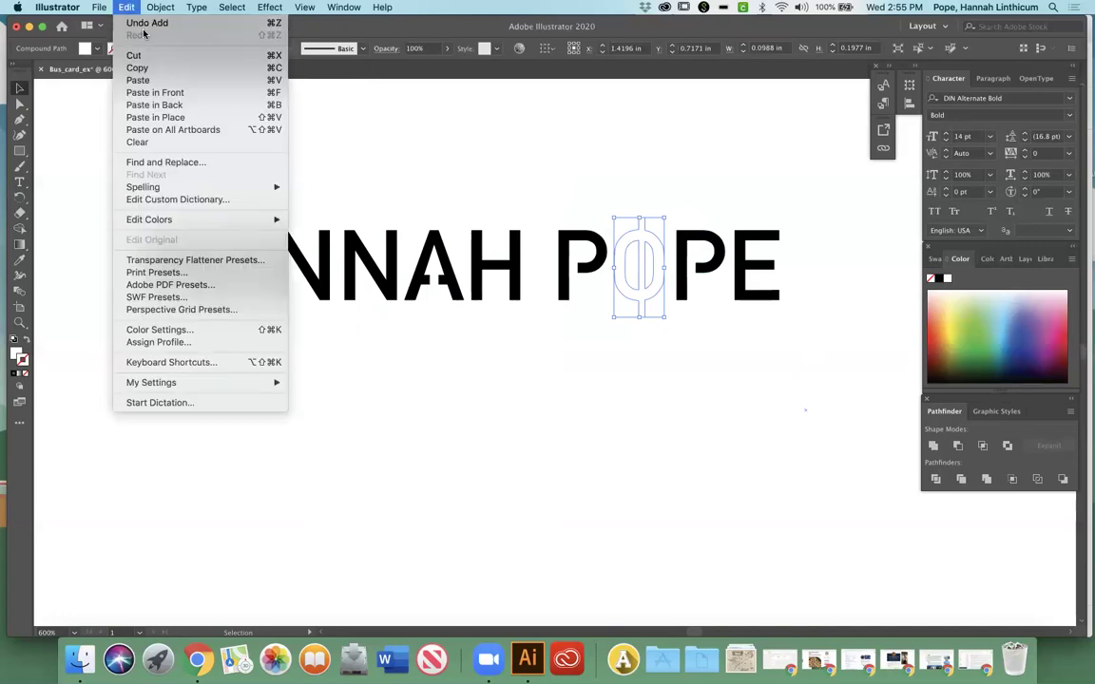
left_click(147, 23)
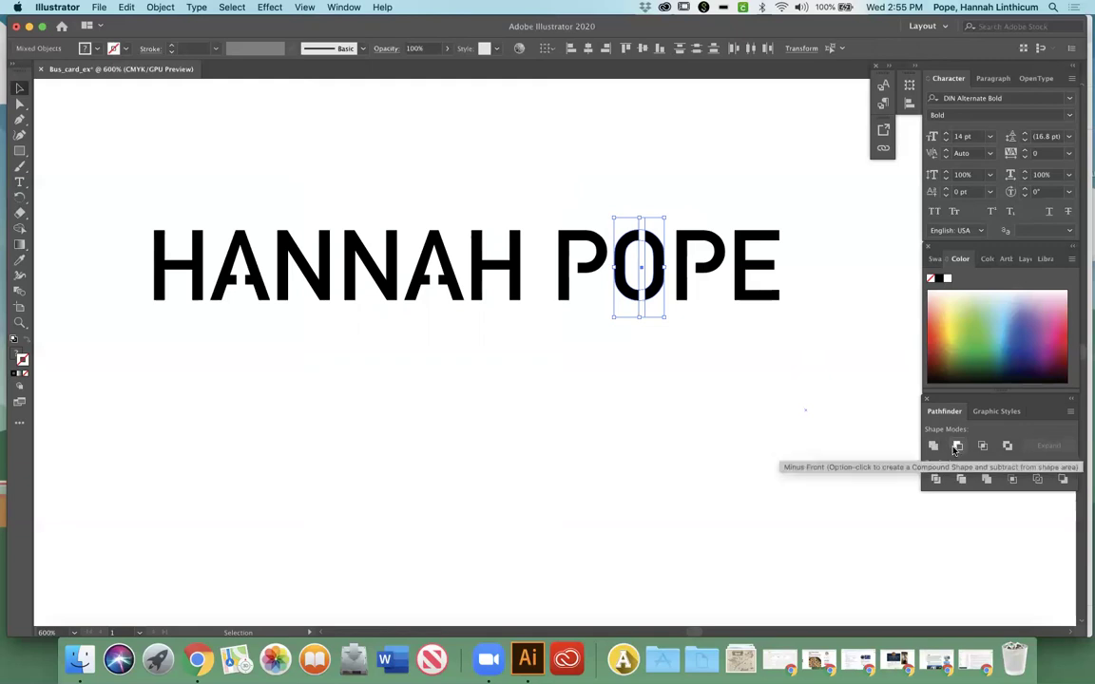
- Apply Minus Front to cut the bar out of the O as a stencil gap
left_click(958, 449)
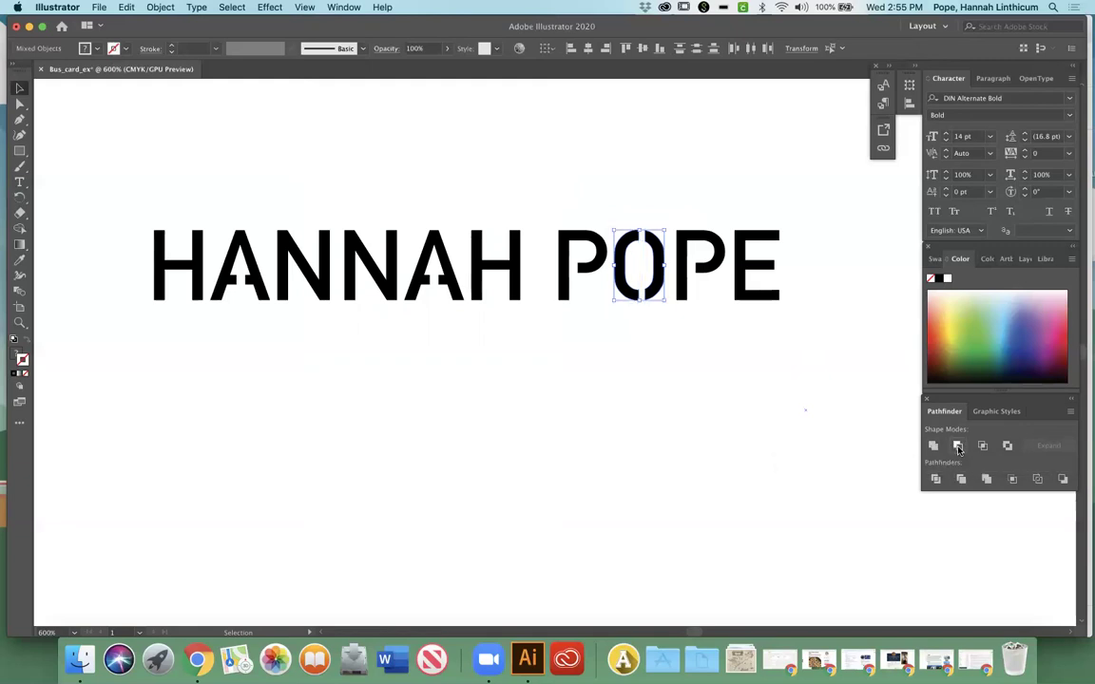
left_click(646, 359)
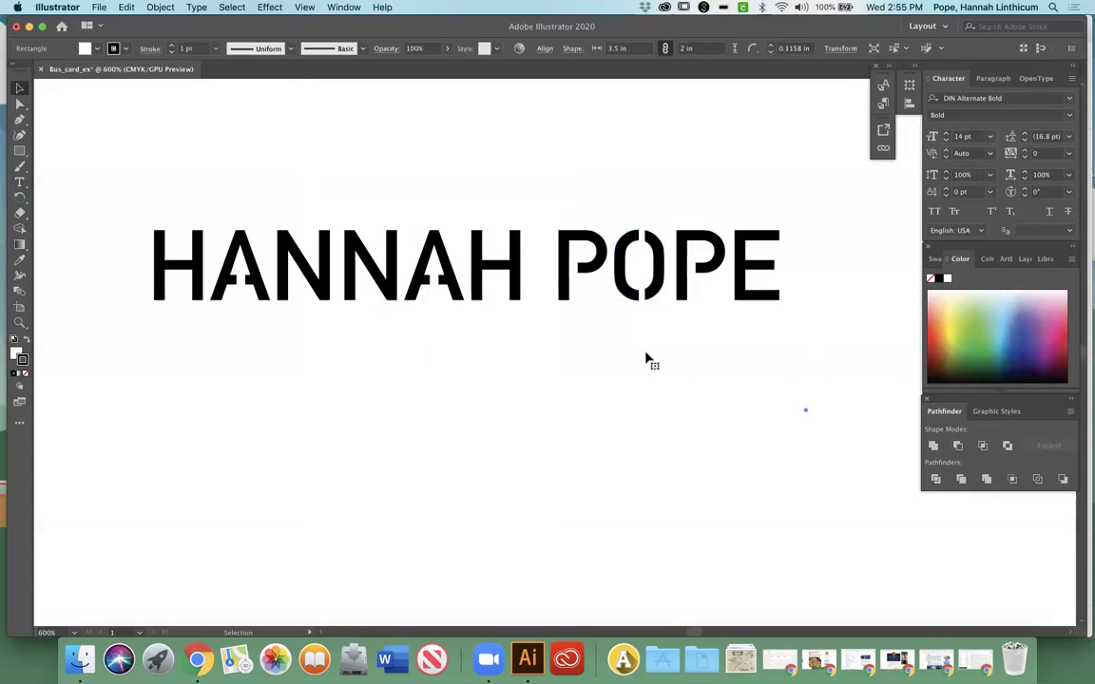
left_click(653, 300)
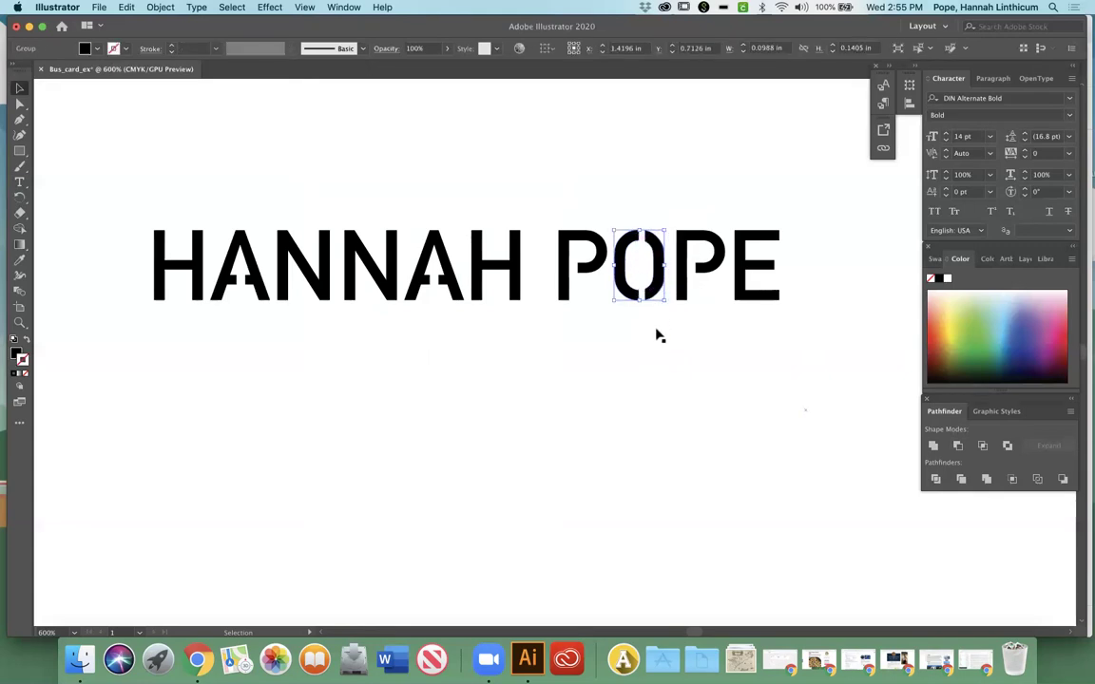
left_click(653, 299)
left_click(654, 299)
- Zoom in on the last name and cut notches into both P's with Minus Front
key("z")
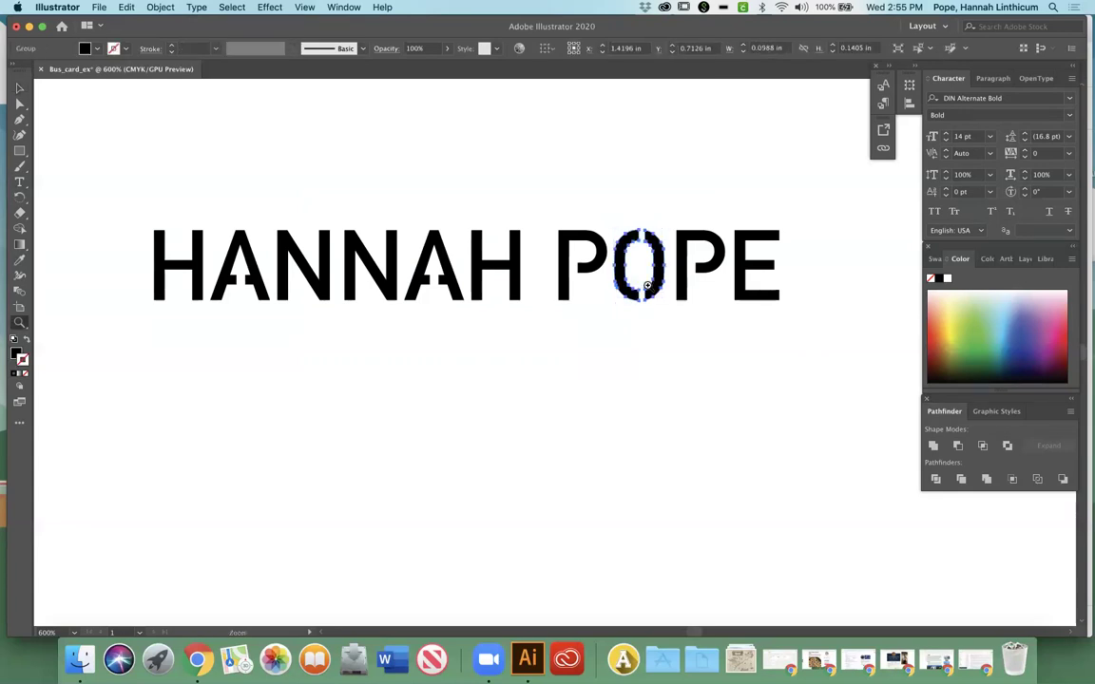
left_click(651, 291)
left_click_drag(435, 347, 572, 164)
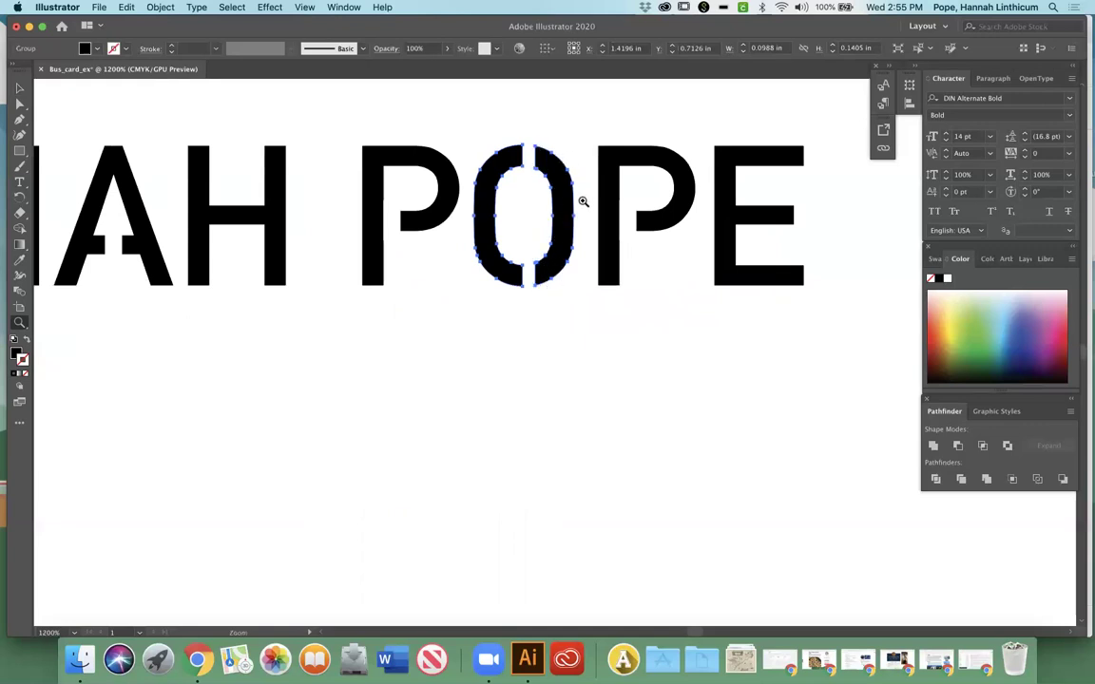
left_click(19, 87)
left_click(634, 227)
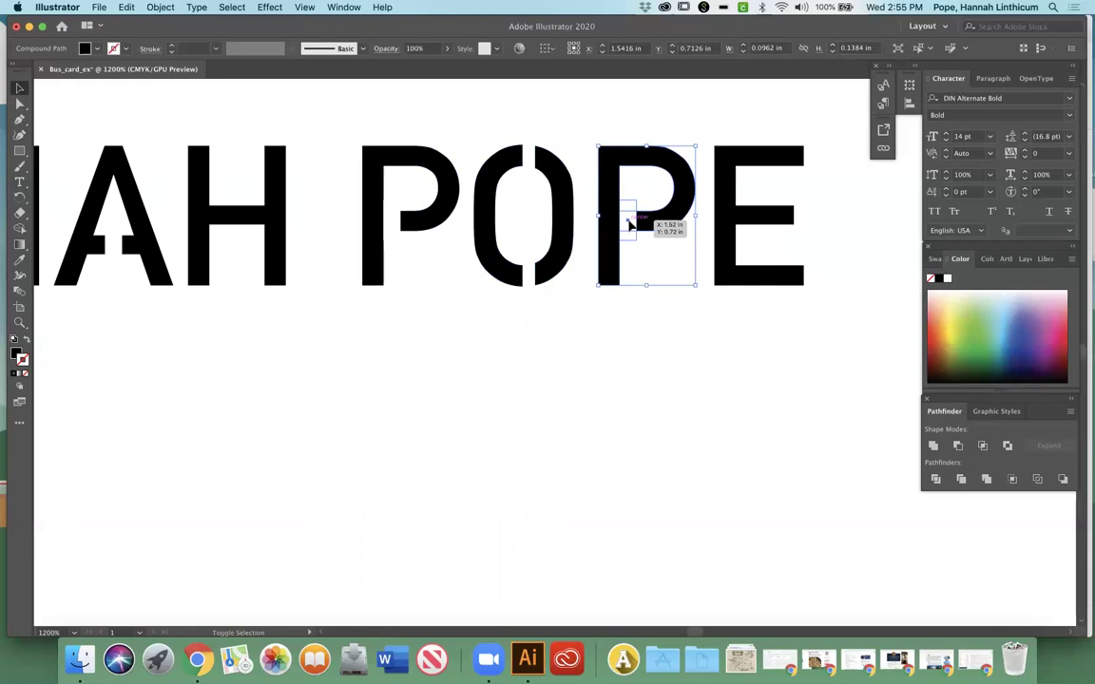
left_click(630, 225, "shift")
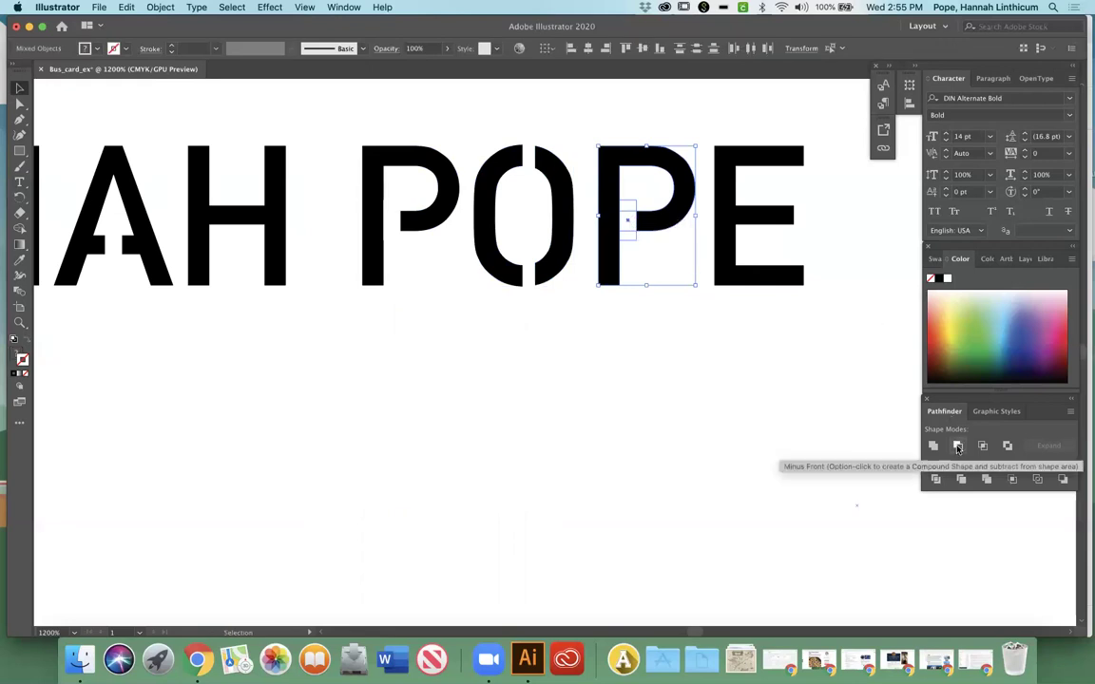
left_click(958, 448)
left_click(390, 221)
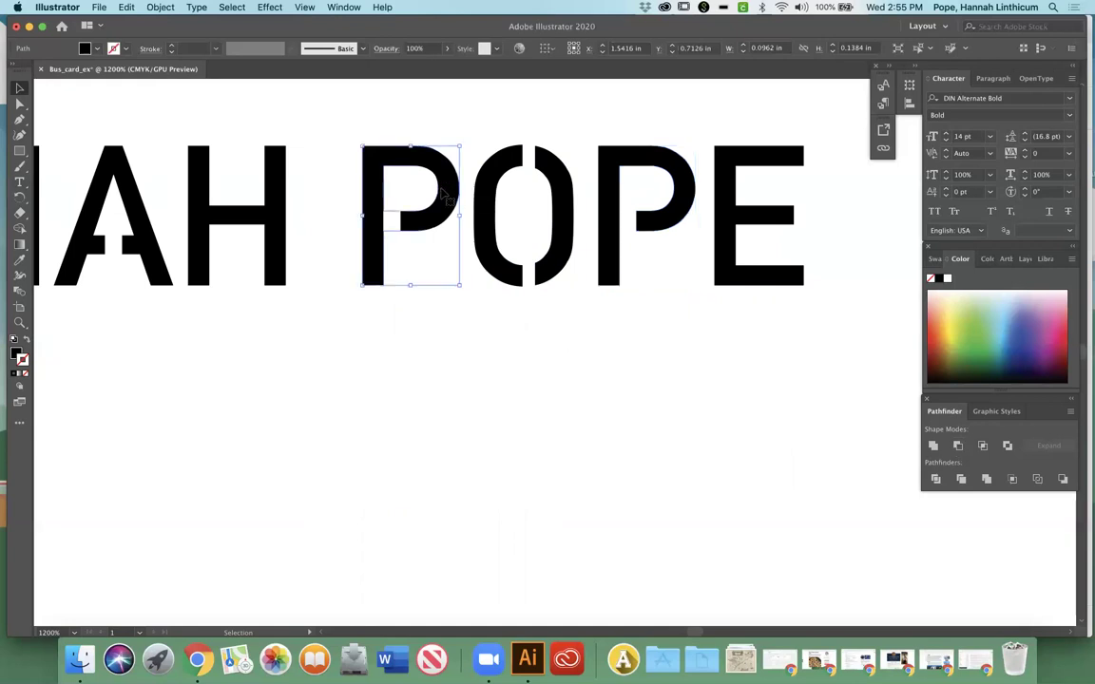
left_click(389, 222, "shift")
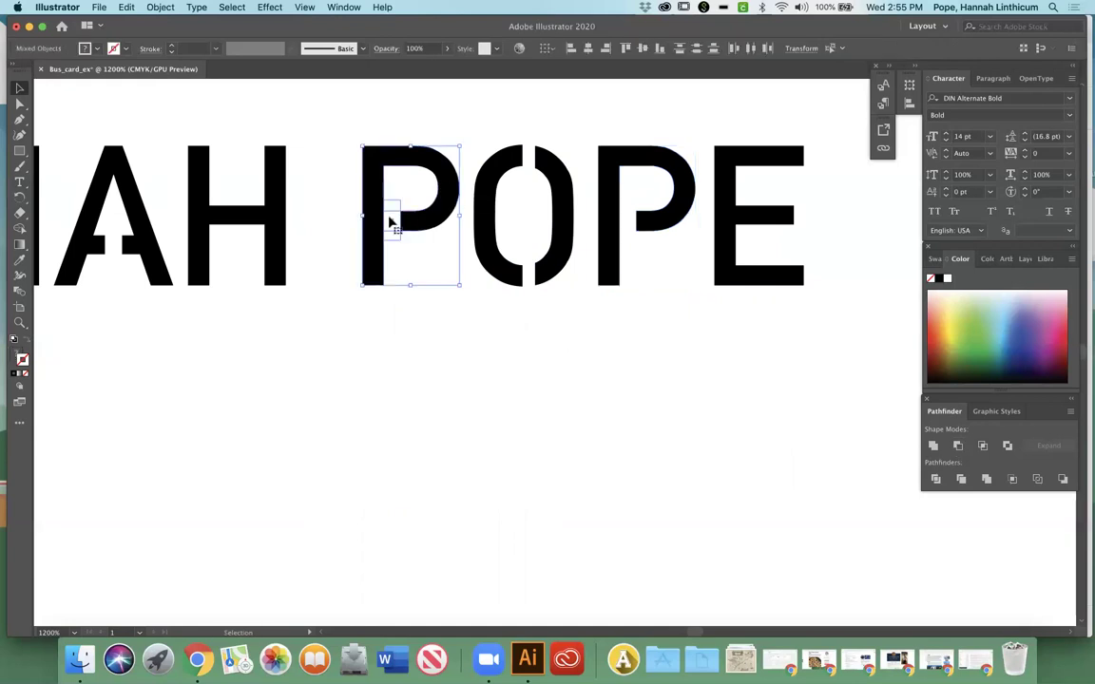
left_click(958, 448)
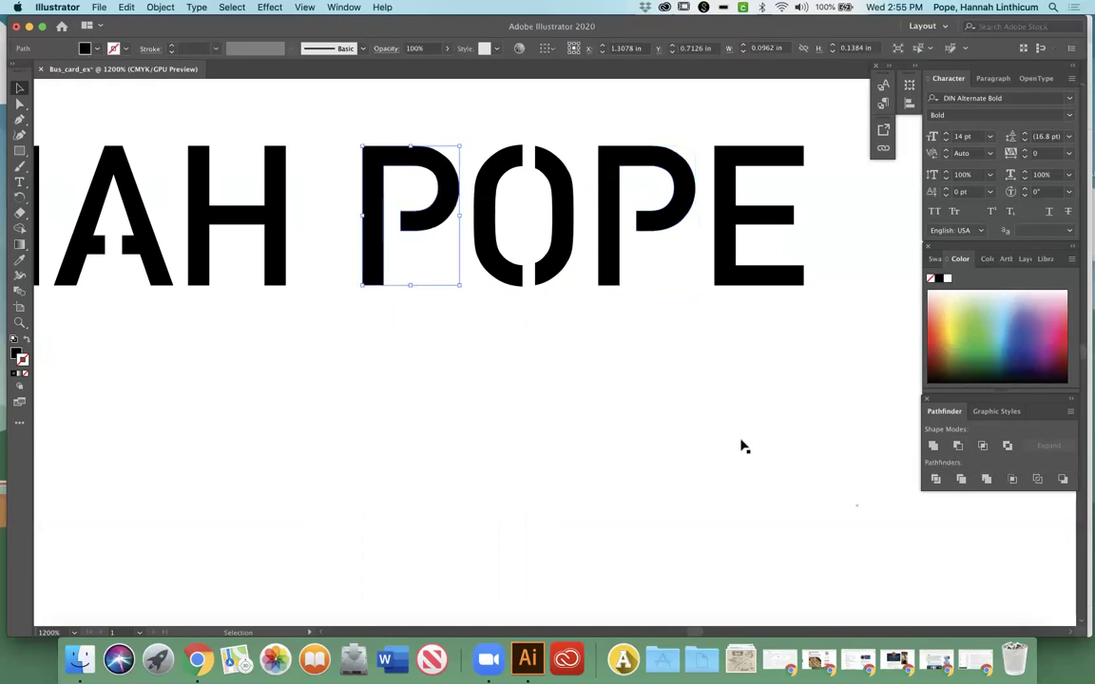
left_click(528, 428)
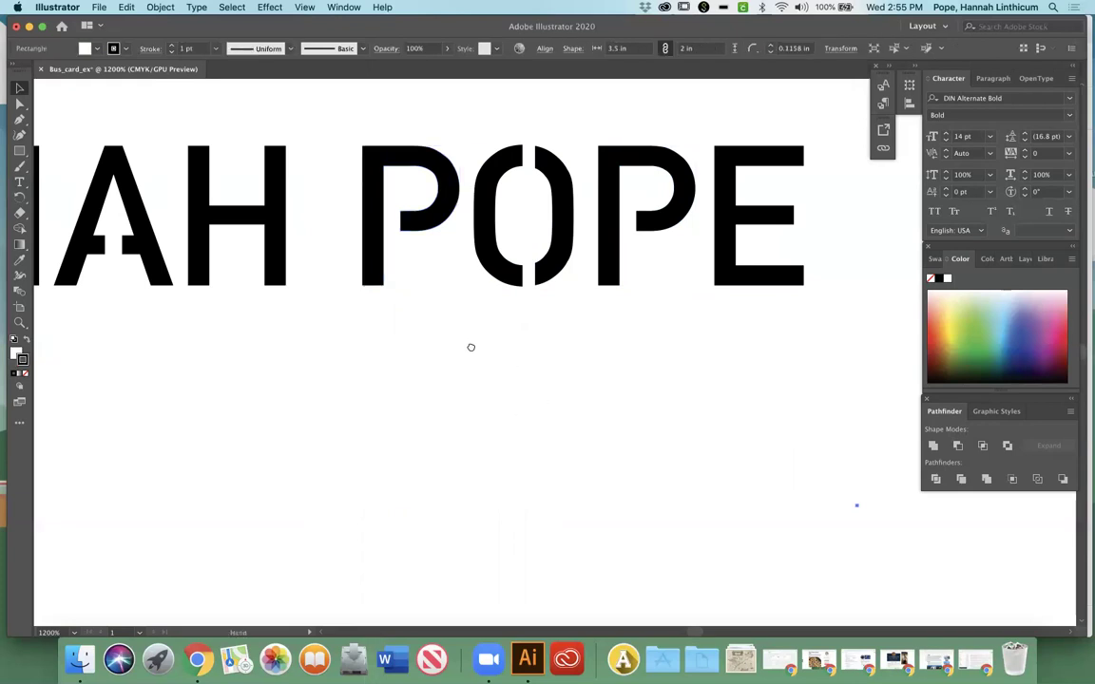
- Cut the crossbar notches out of both A's of the first name with Minus Front
left_click_drag(469, 347, 718, 409)
scroll(533, 406, "left", 10)
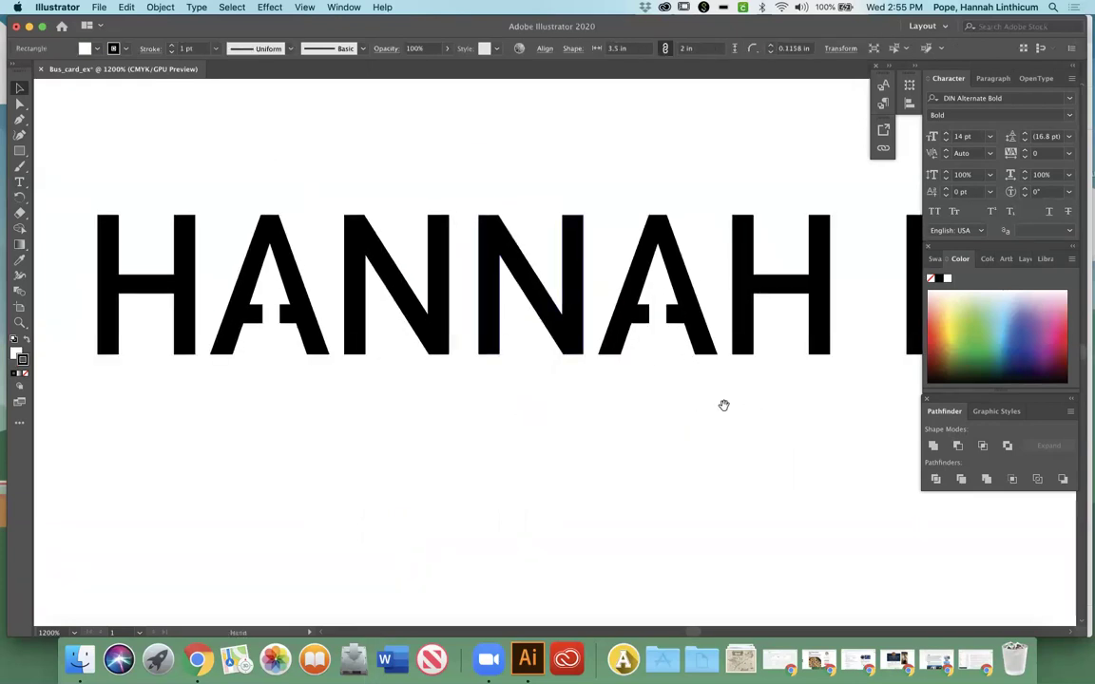
left_click(639, 294)
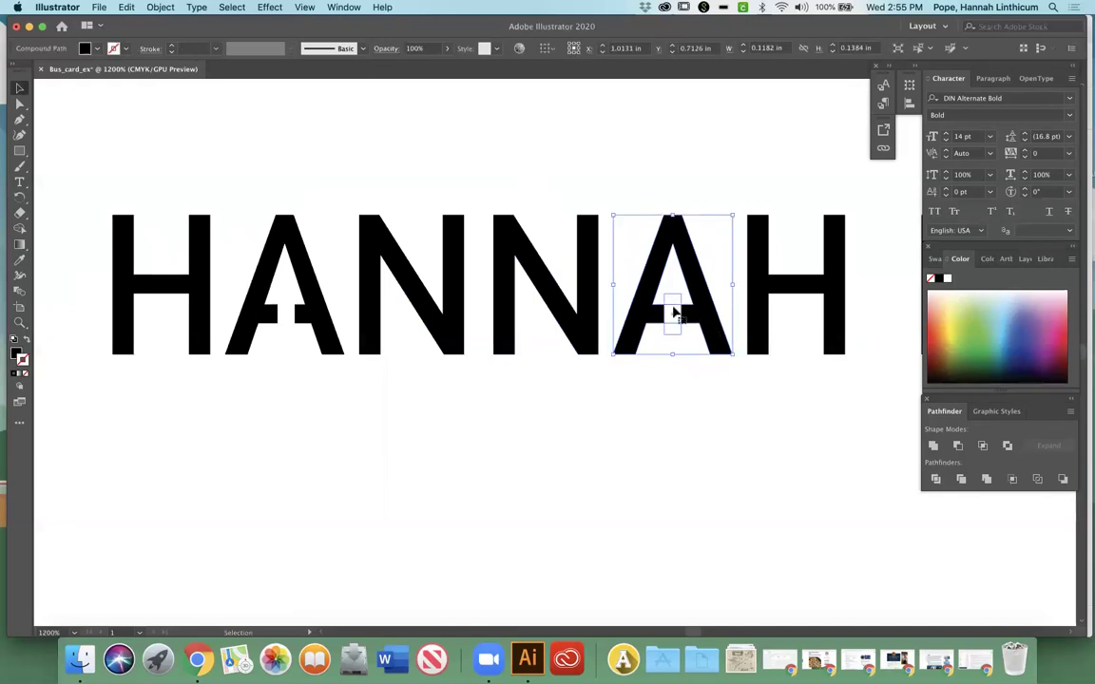
left_click(673, 315, "shift")
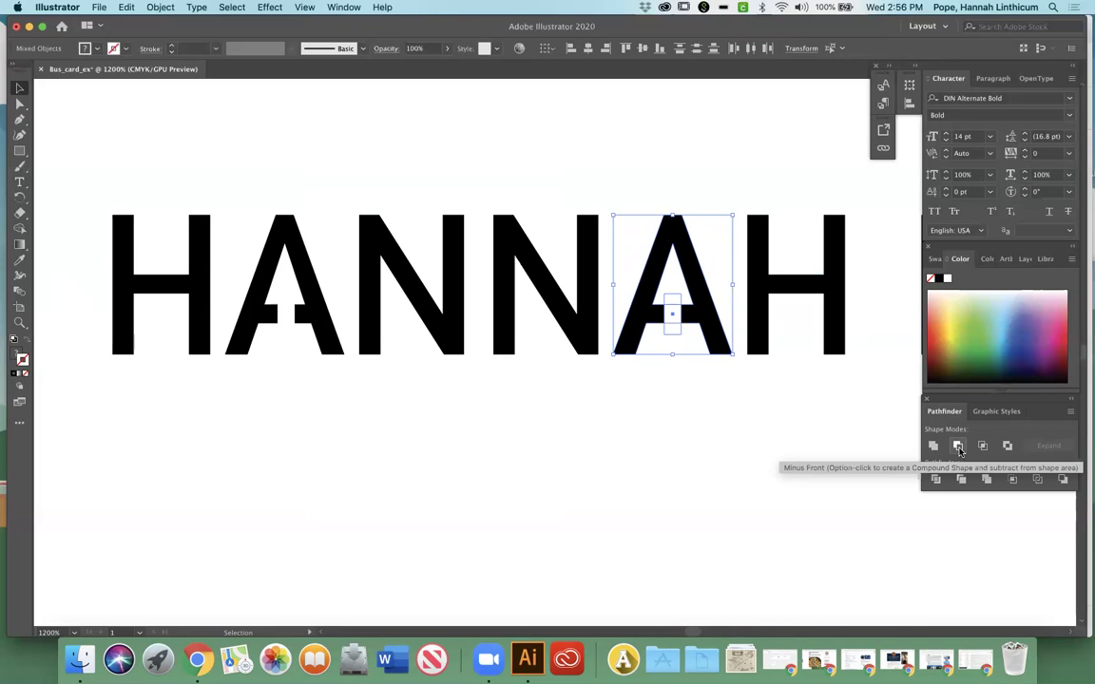
left_click(959, 446)
left_click(333, 323)
left_click(283, 310, "shift")
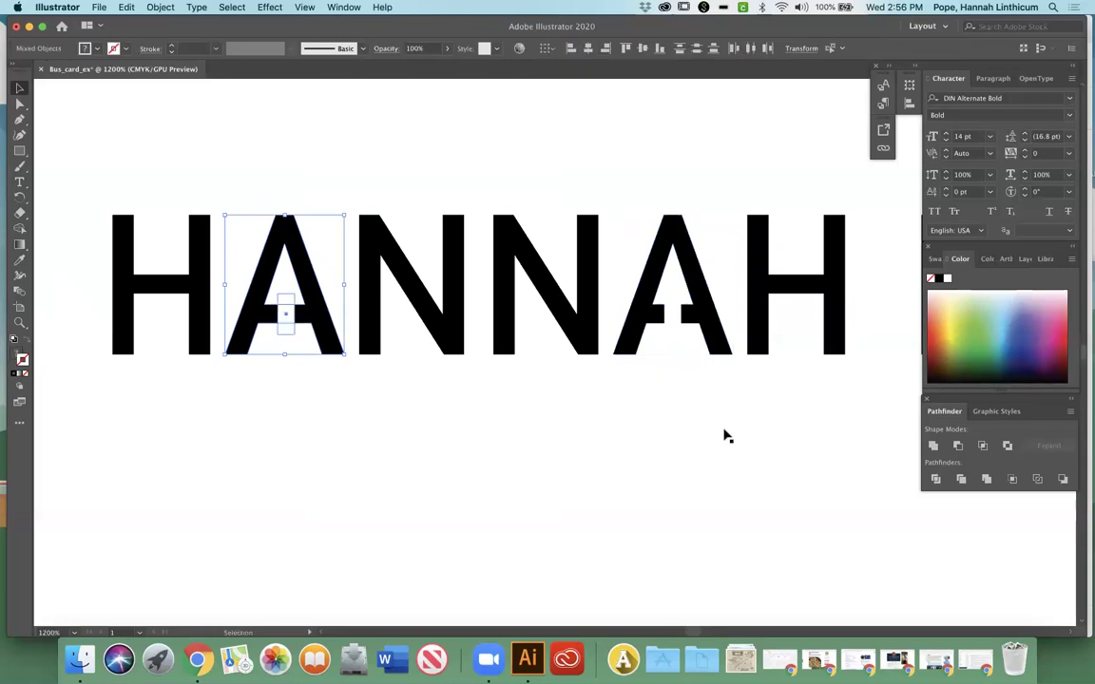
left_click(958, 447)
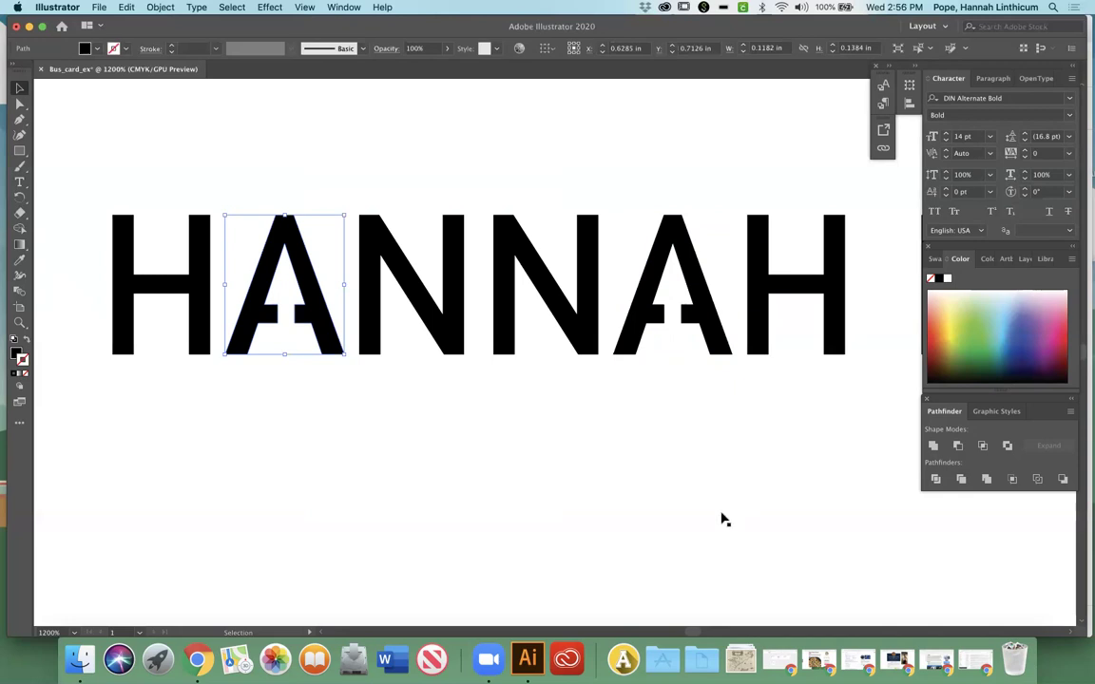
- Inspect the A's anchor points with Direct Selection and recheck the second P
key("a")
scroll(686, 412, "down", 3)
scroll(606, 330, "right", 2)
key("v")
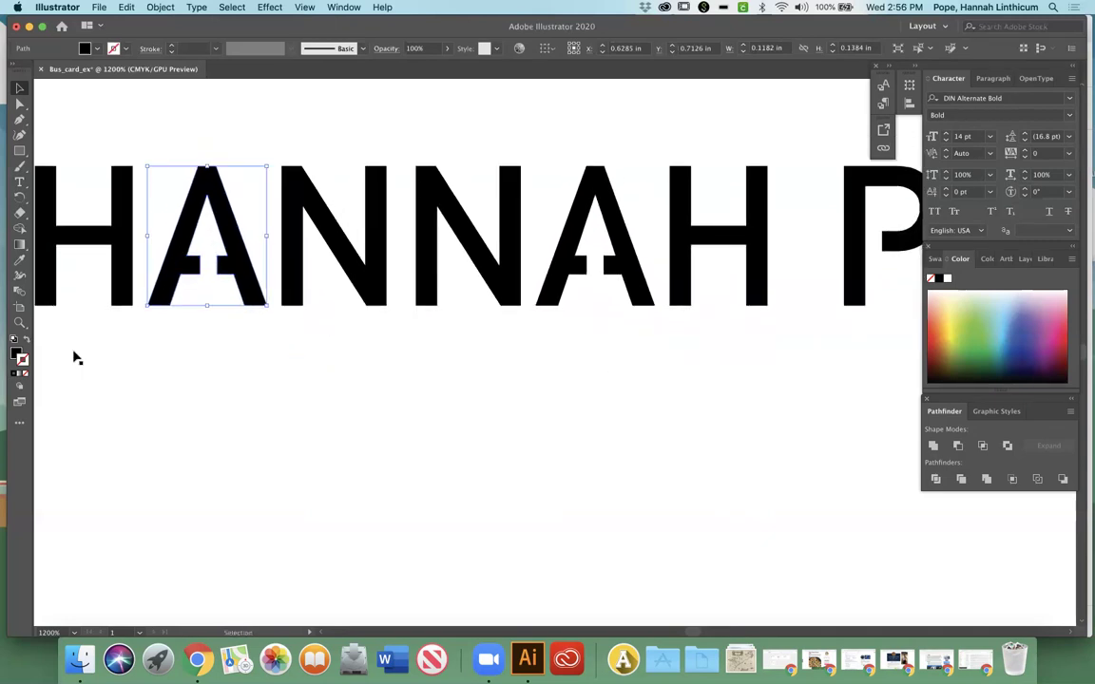
key("a")
scroll(432, 390, "up", 1)
scroll(432, 391, "right", 2)
scroll(718, 361, "right", 5)
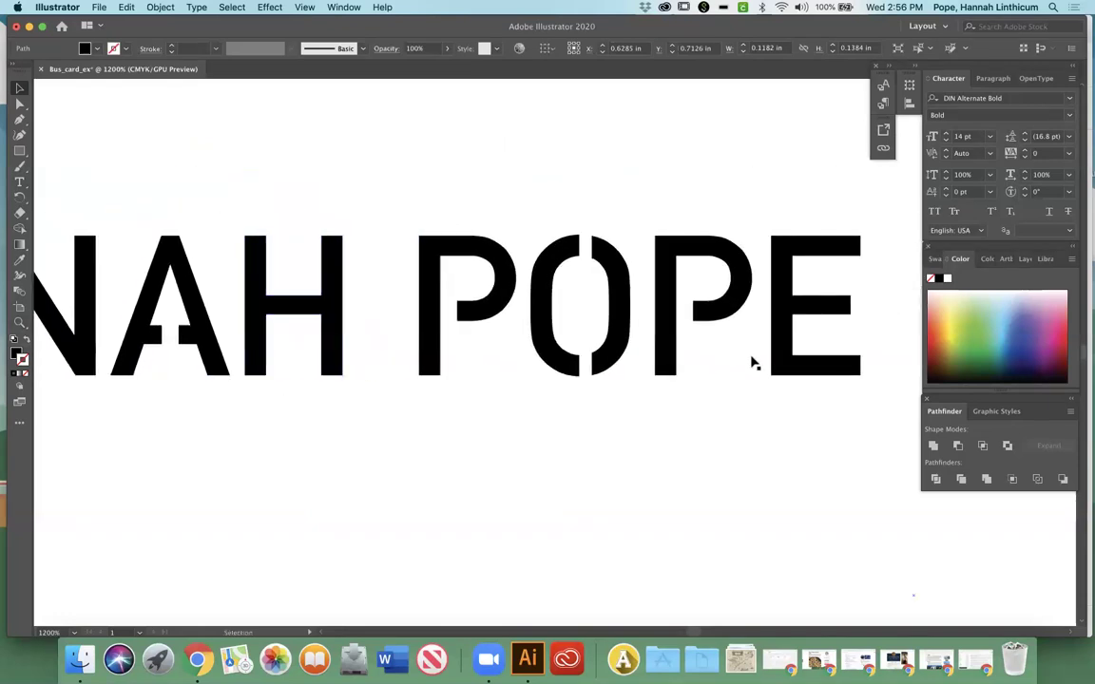
left_click(344, 7)
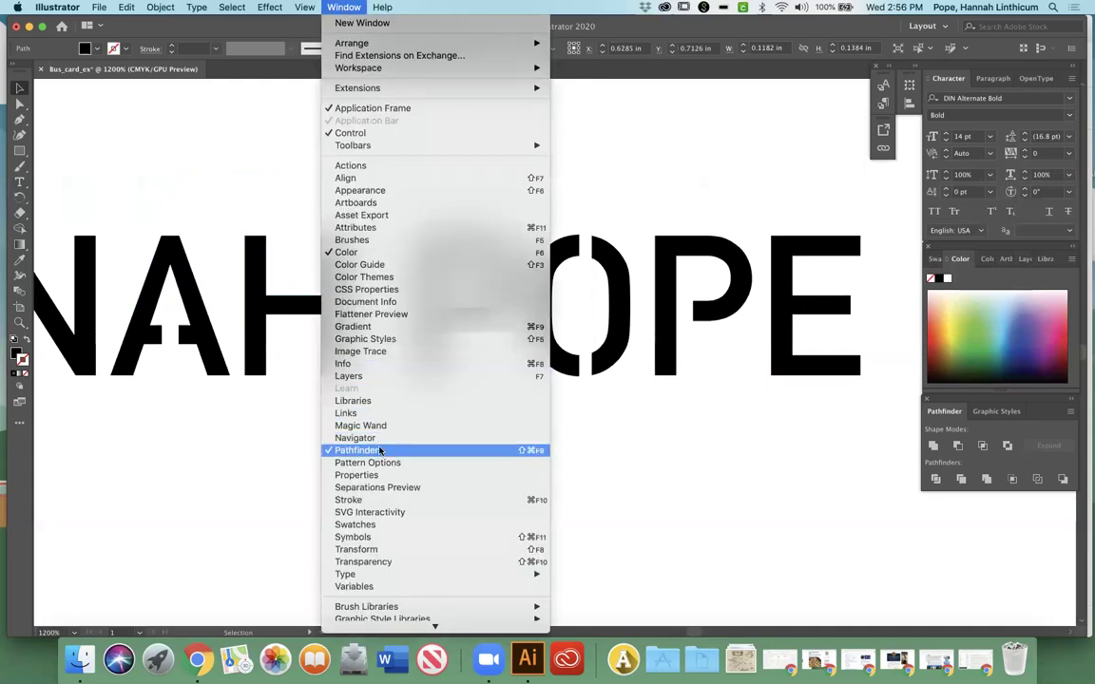
left_click(955, 446)
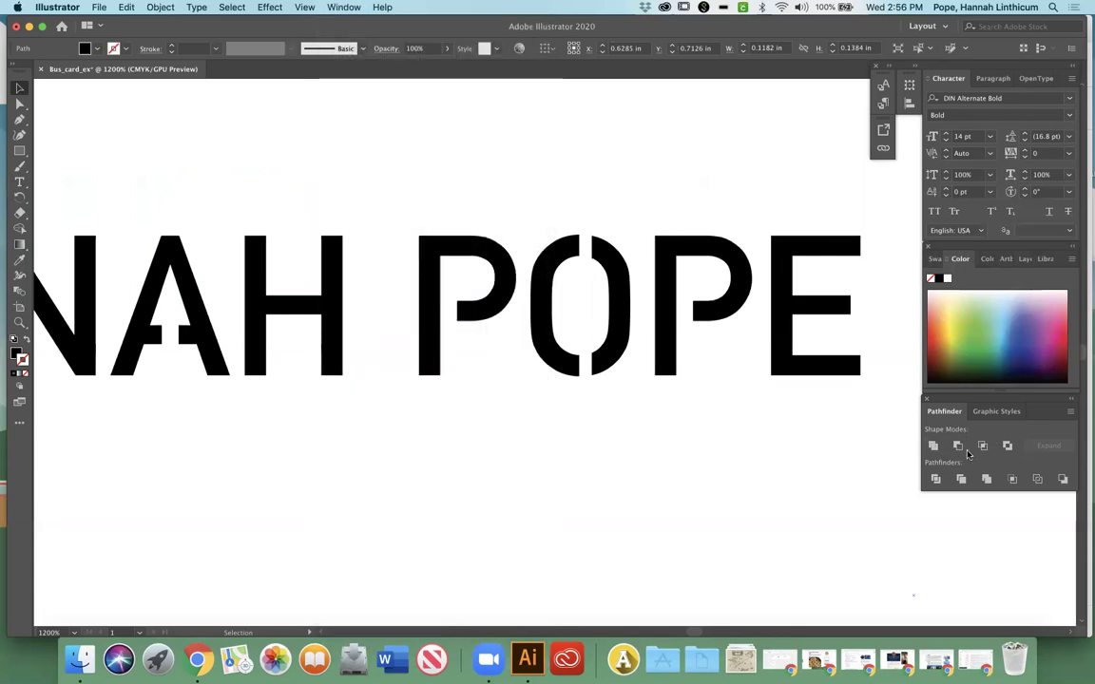
left_click(729, 309)
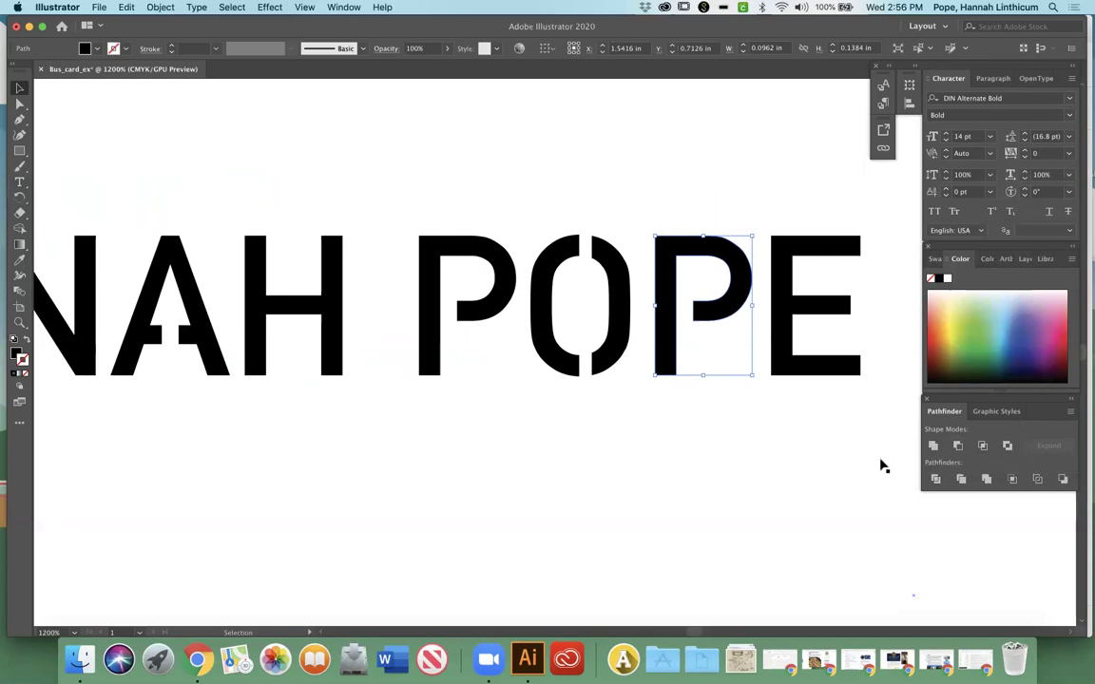
left_click(823, 472)
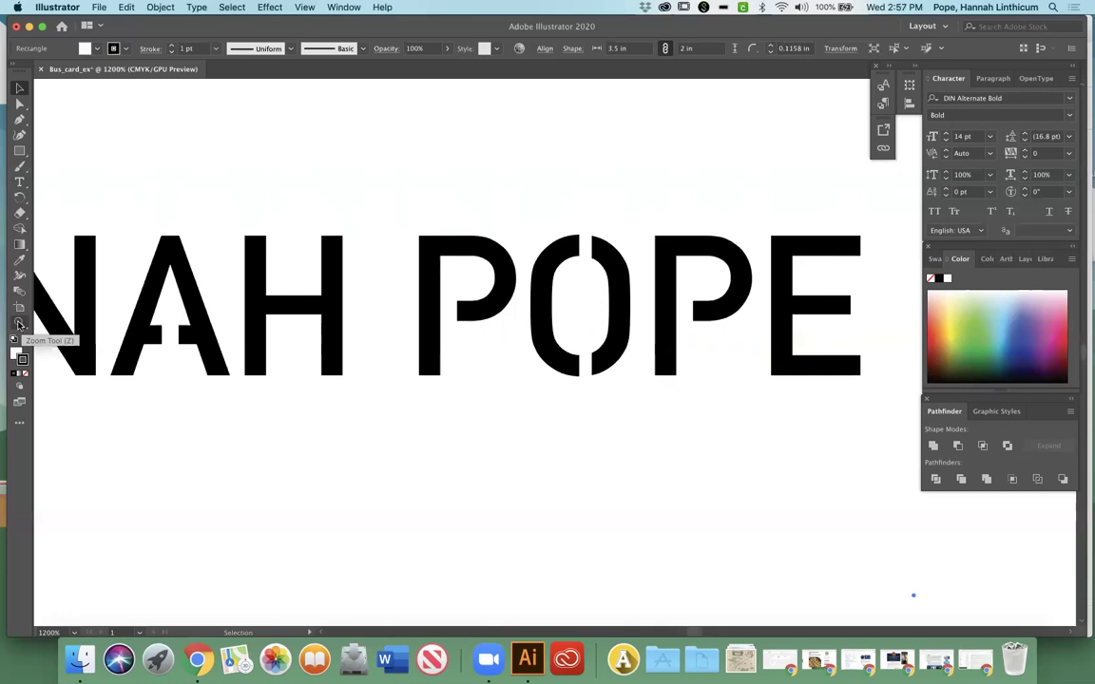
- Zoom out to 150% to show the whole card, then deselect everything
left_click(19, 326)
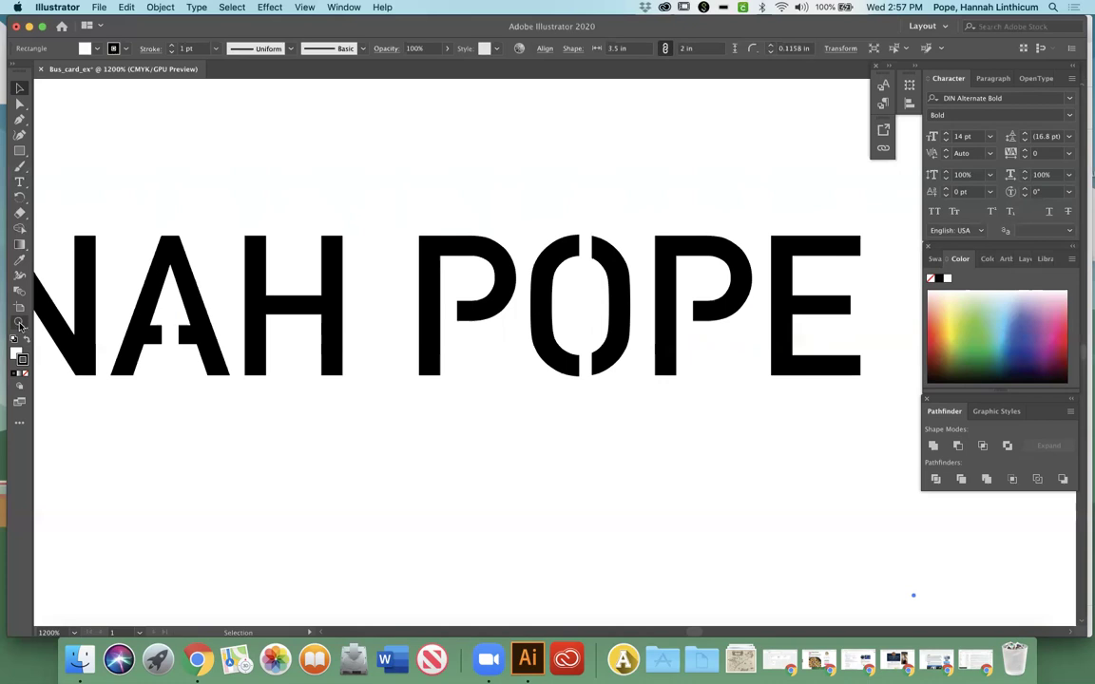
double_click(20, 324)
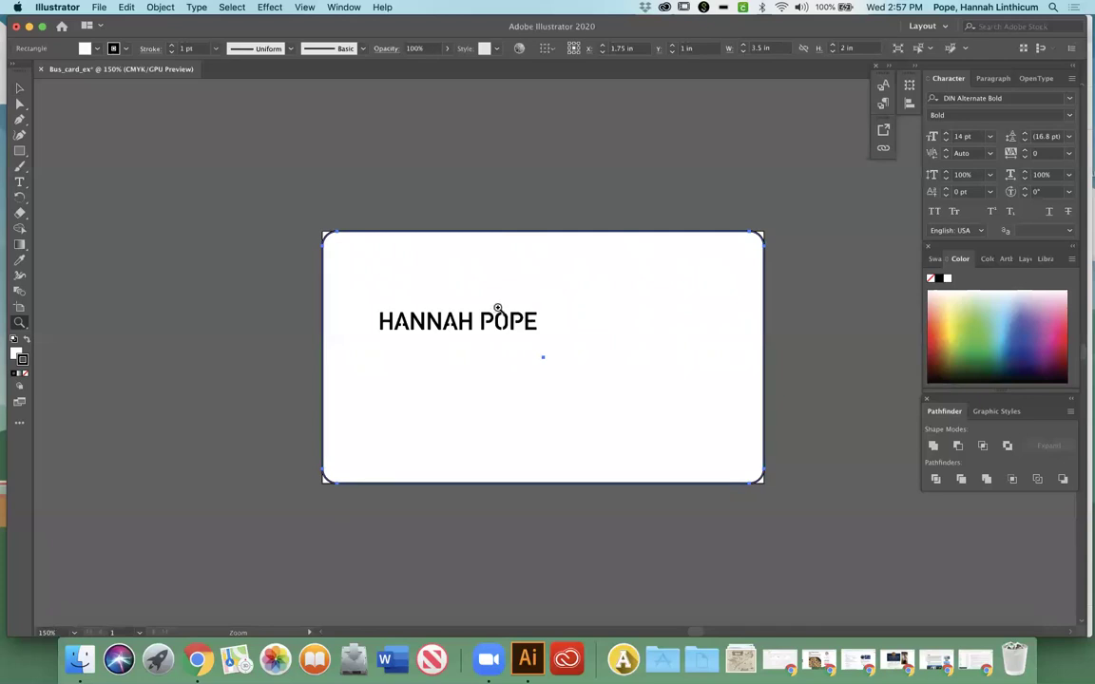
left_click(19, 87)
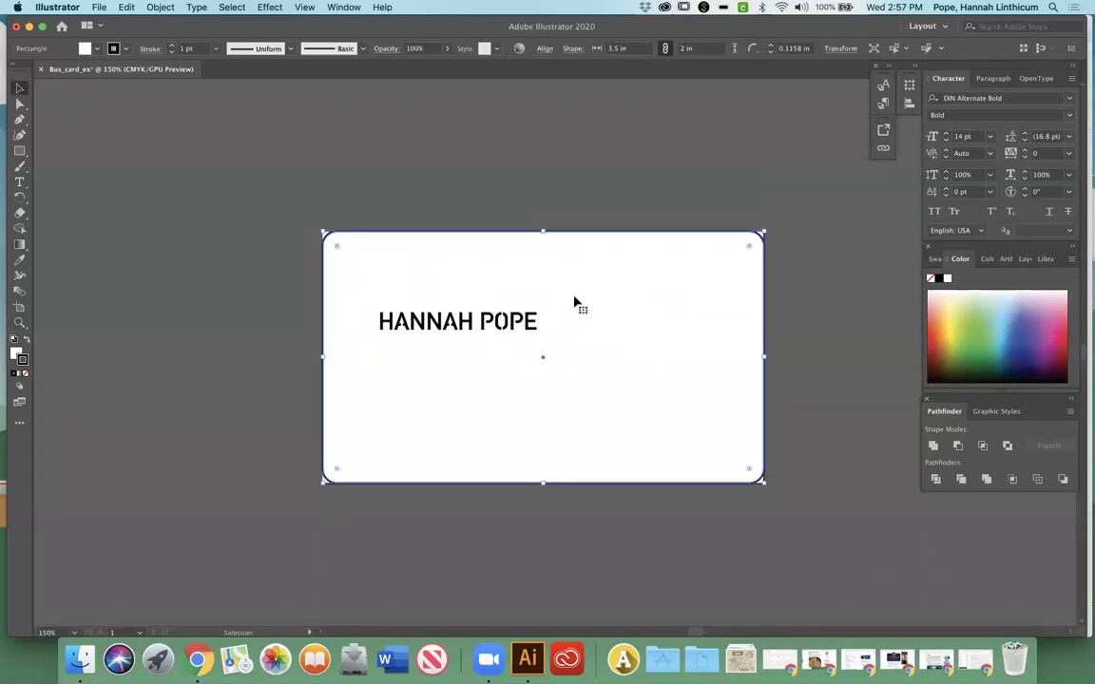
left_click(813, 265)
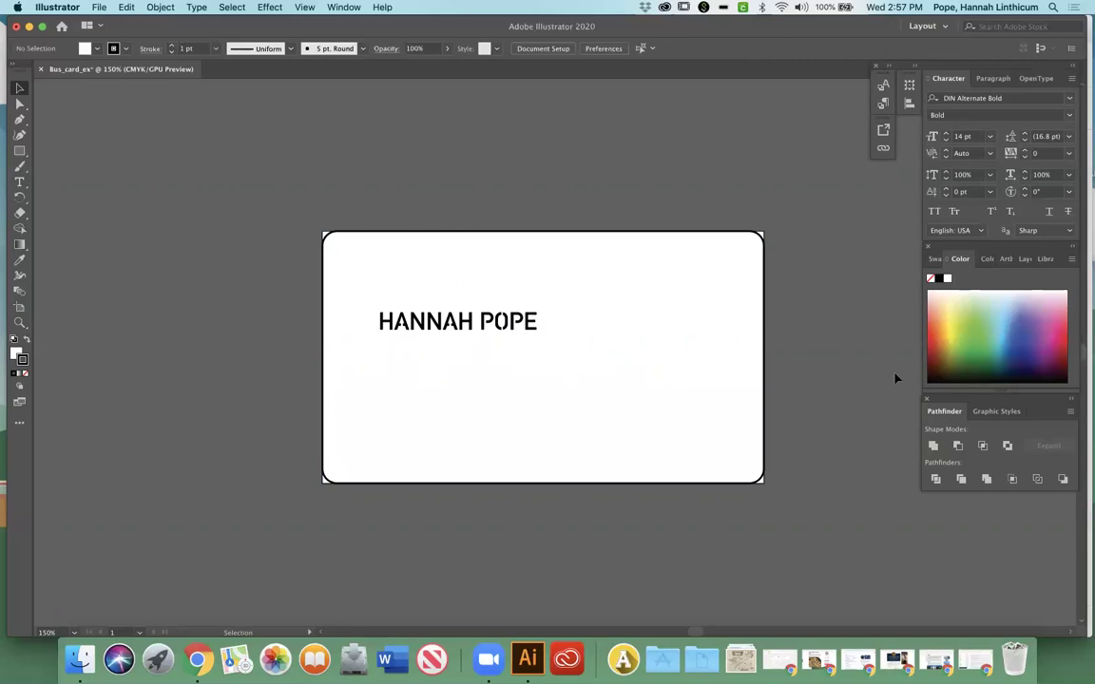
- Lock the Cut layer in the Layers panel and target the Etch layer
left_click(1019, 261)
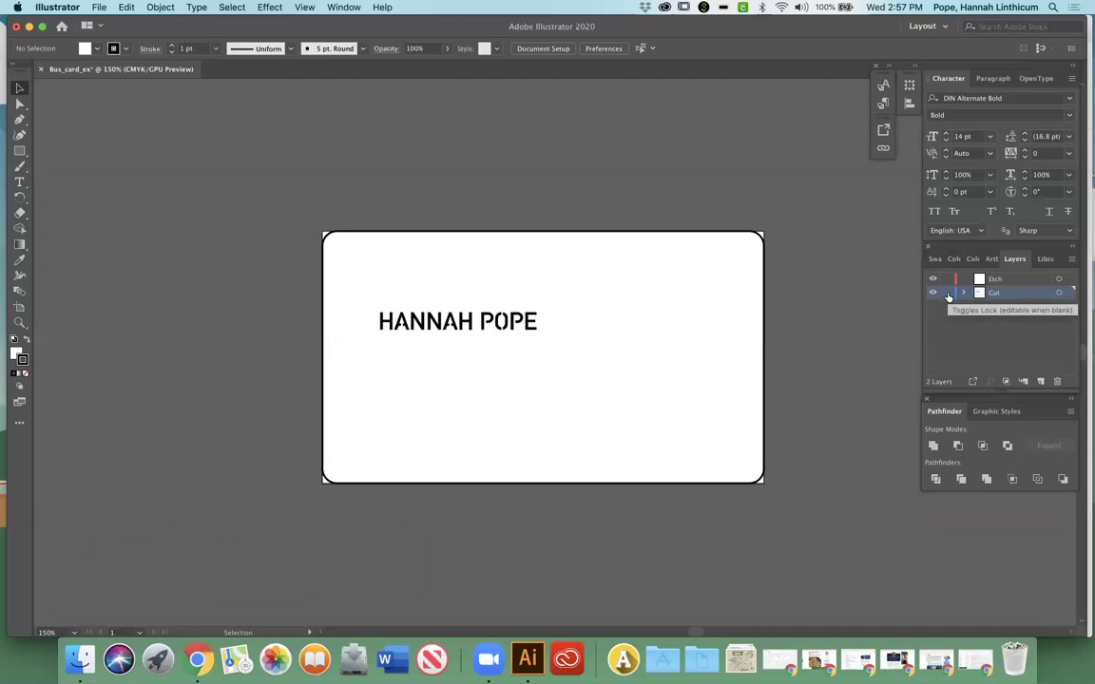
left_click(947, 293)
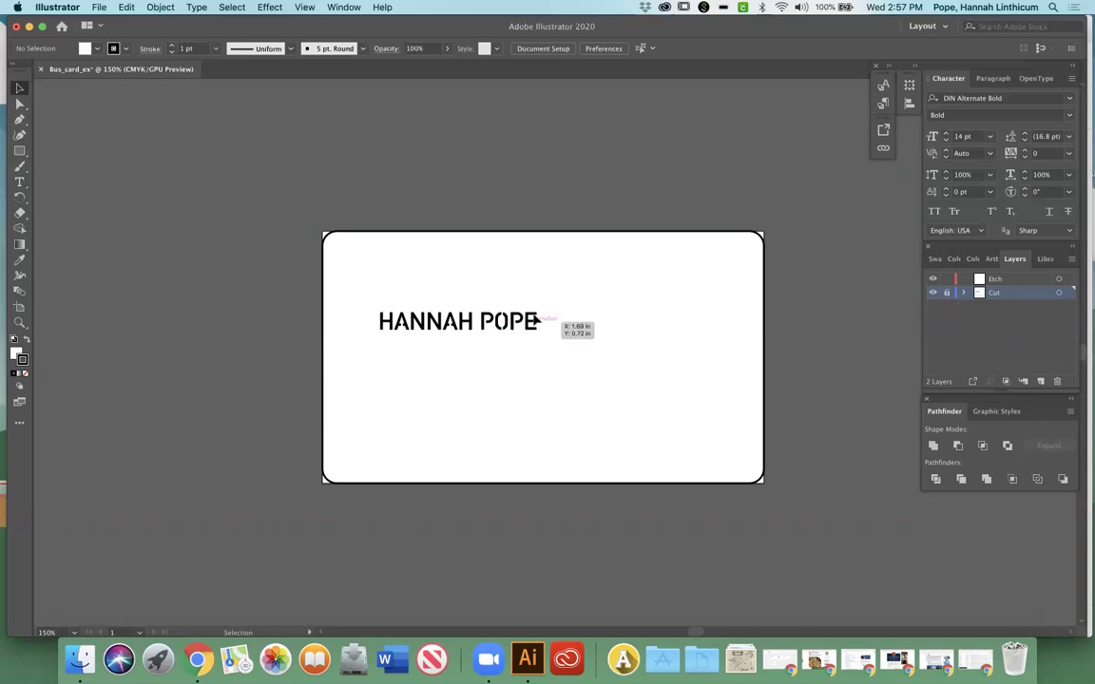
left_click(1013, 279)
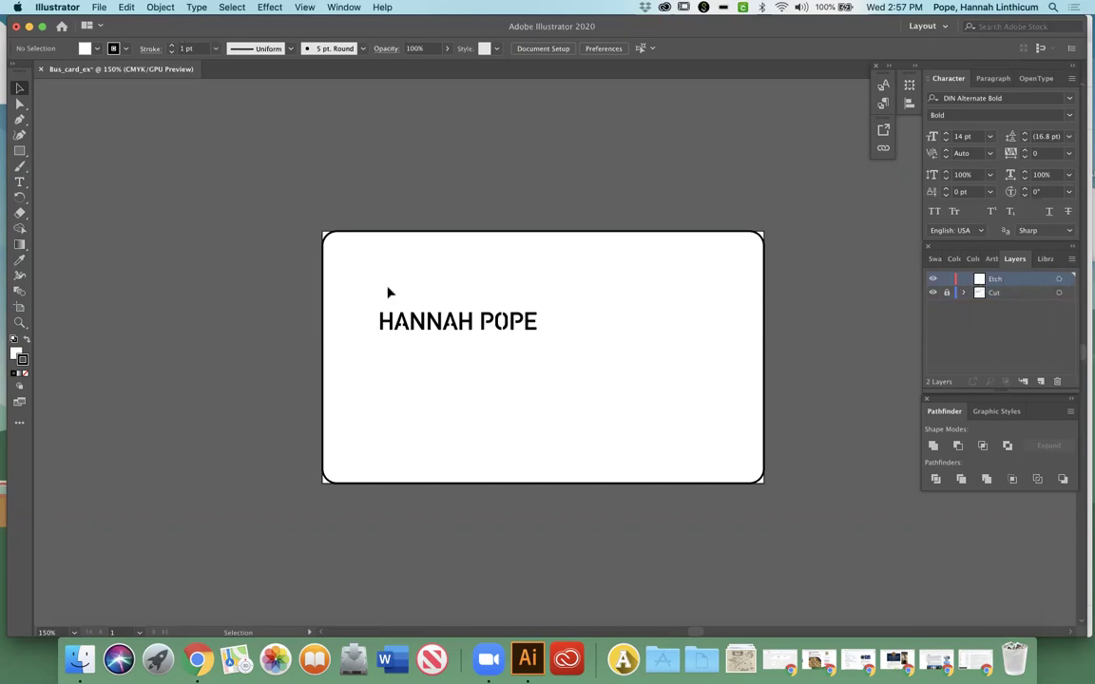
- Add a text area below the name reading 'Emerging Tech' and 'Librarian' on two lines
left_click(19, 181)
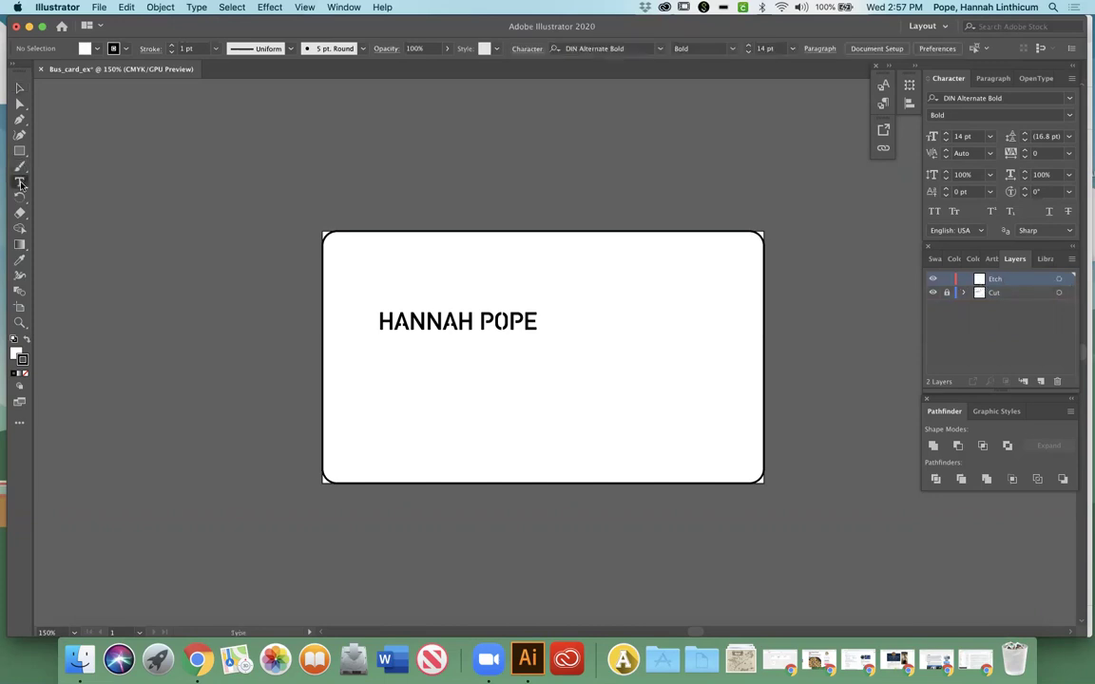
left_click_drag(380, 342, 535, 430)
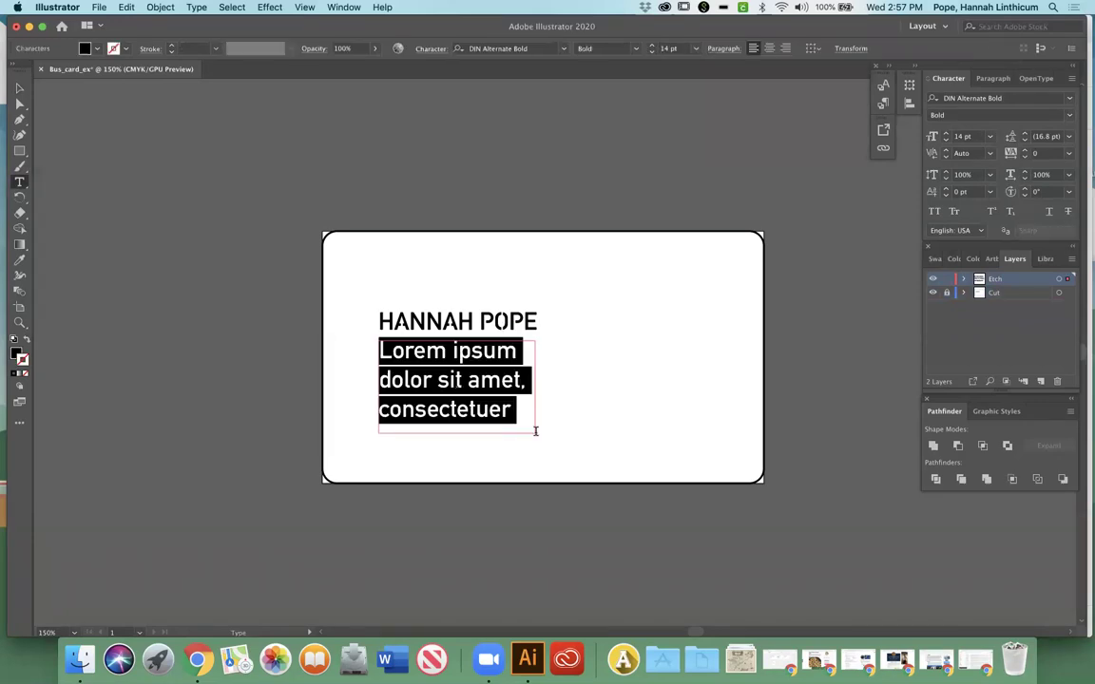
type("Emerging Tech")
key("Return")
type("Librarian")
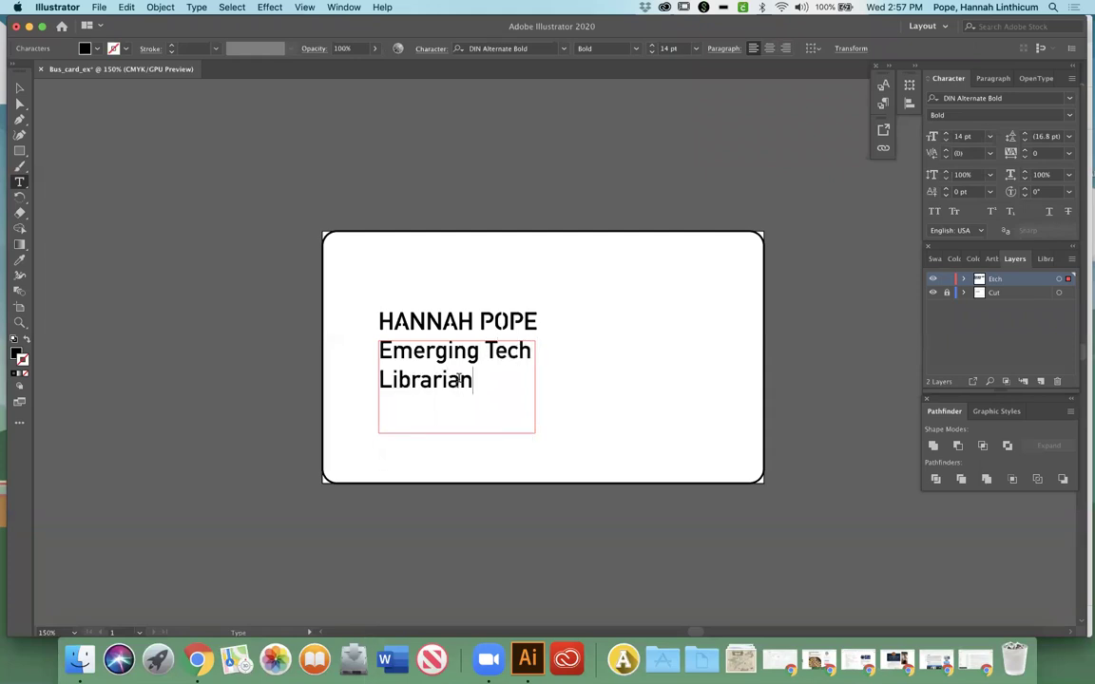
- Set the whole subtitle's font size to 11 pt
left_click(989, 138)
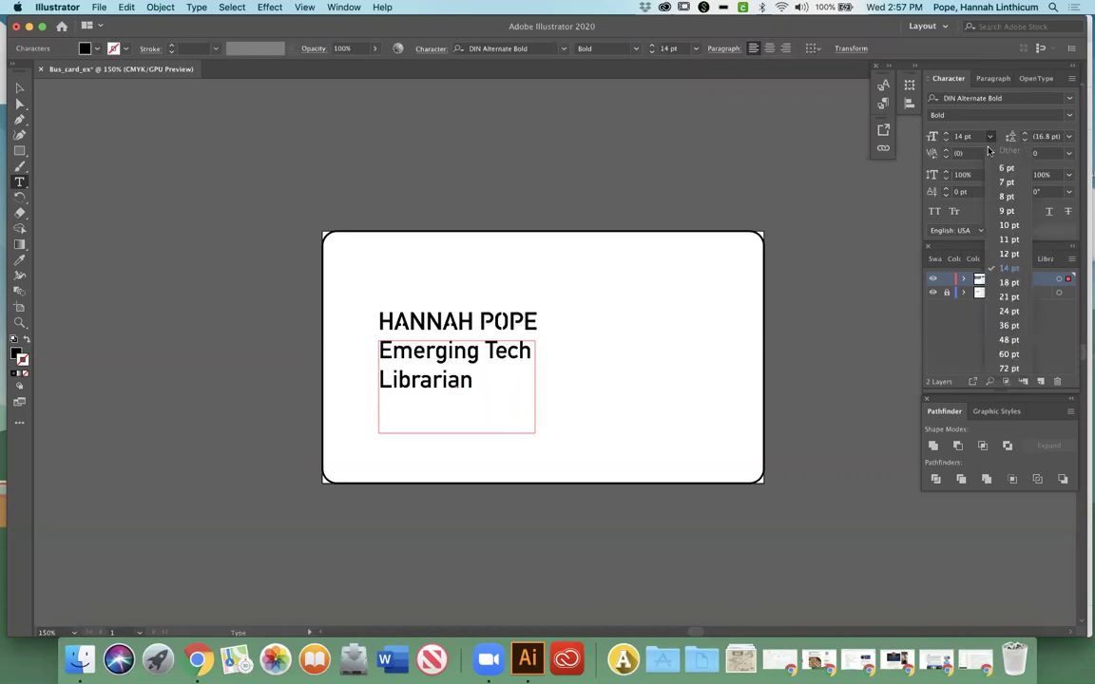
left_click(1008, 225)
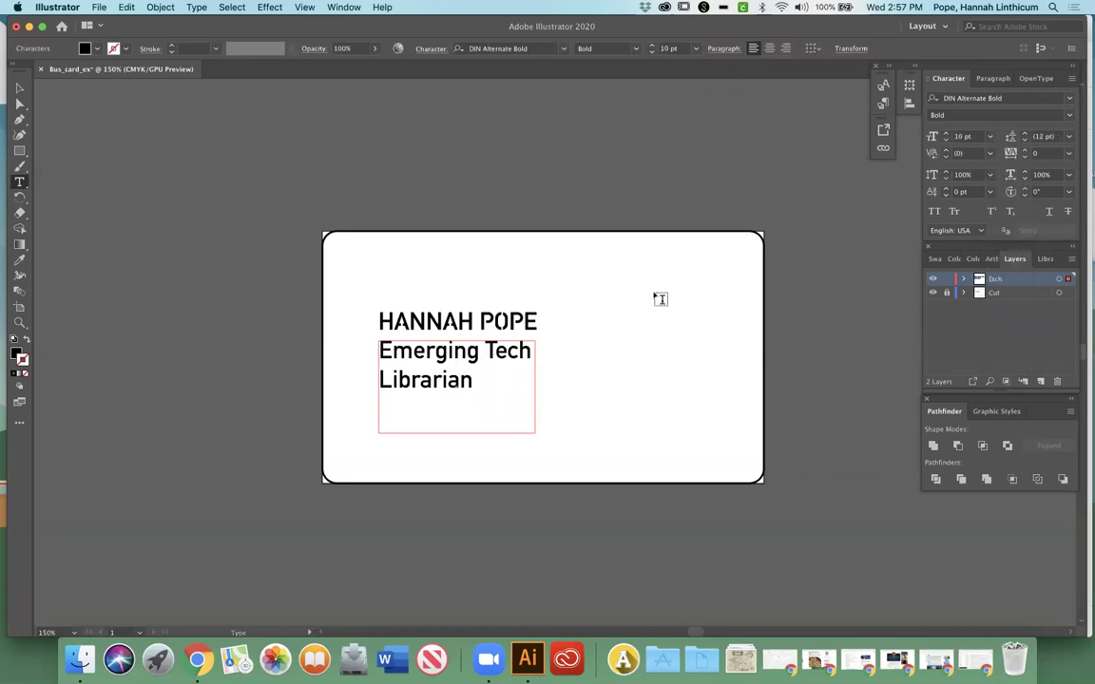
left_click_drag(379, 344, 473, 382)
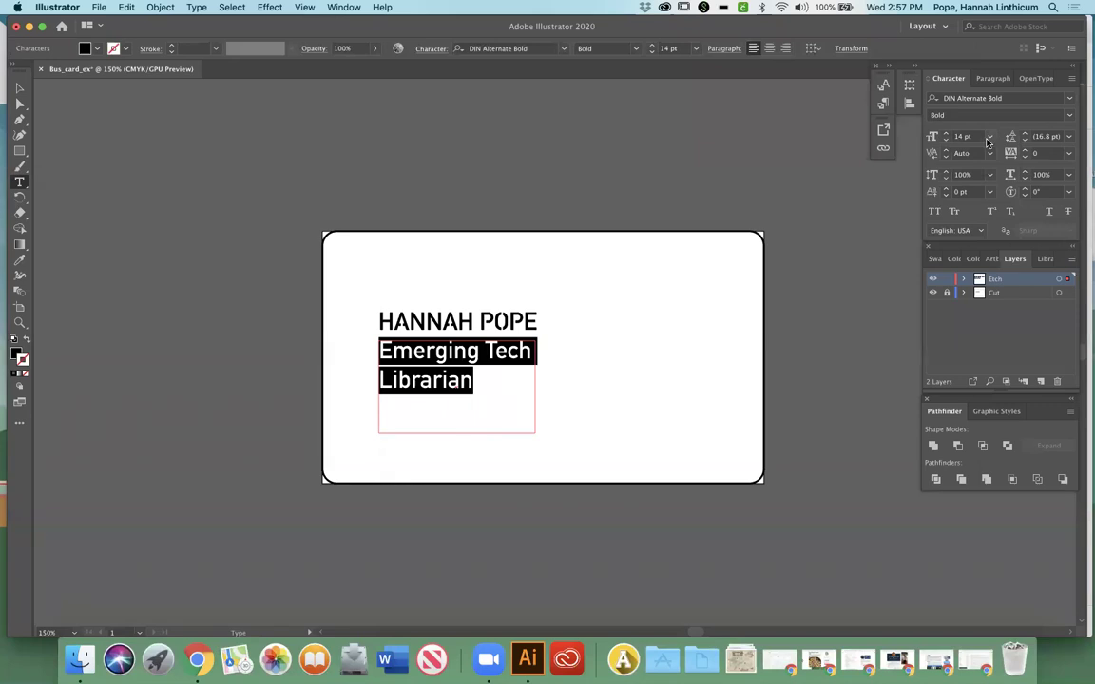
left_click(988, 138)
left_click(1011, 243)
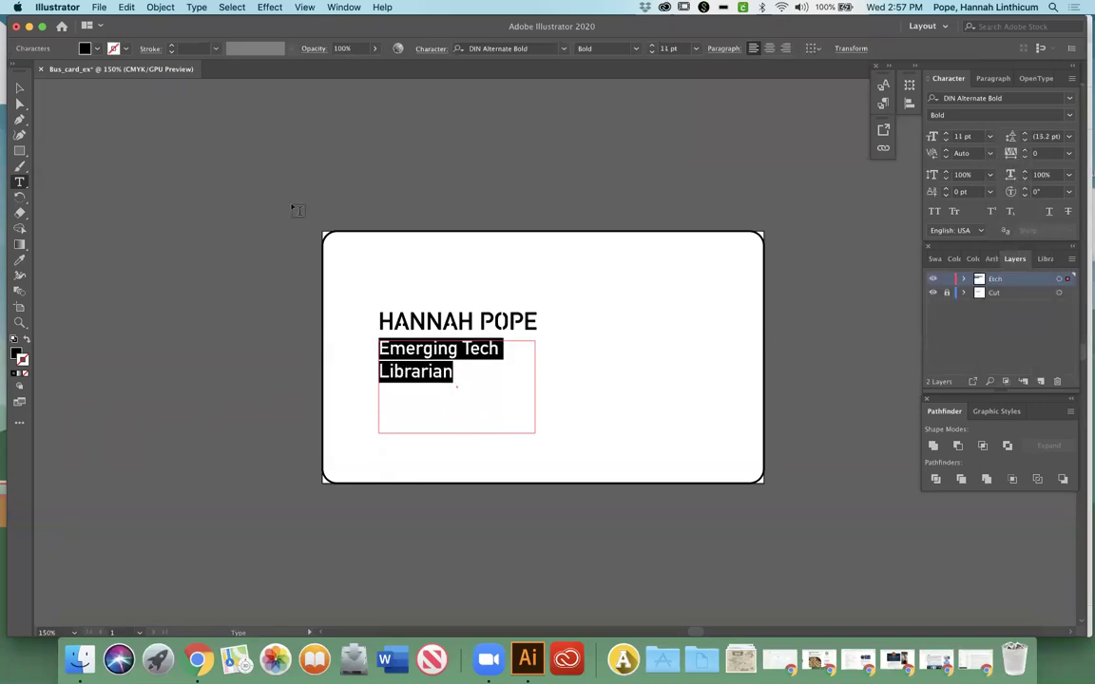
- Shrink the text frame to fit the subtitle and check its text
left_click(19, 87)
left_click_drag(534, 433, 508, 393)
left_click(150, 176)
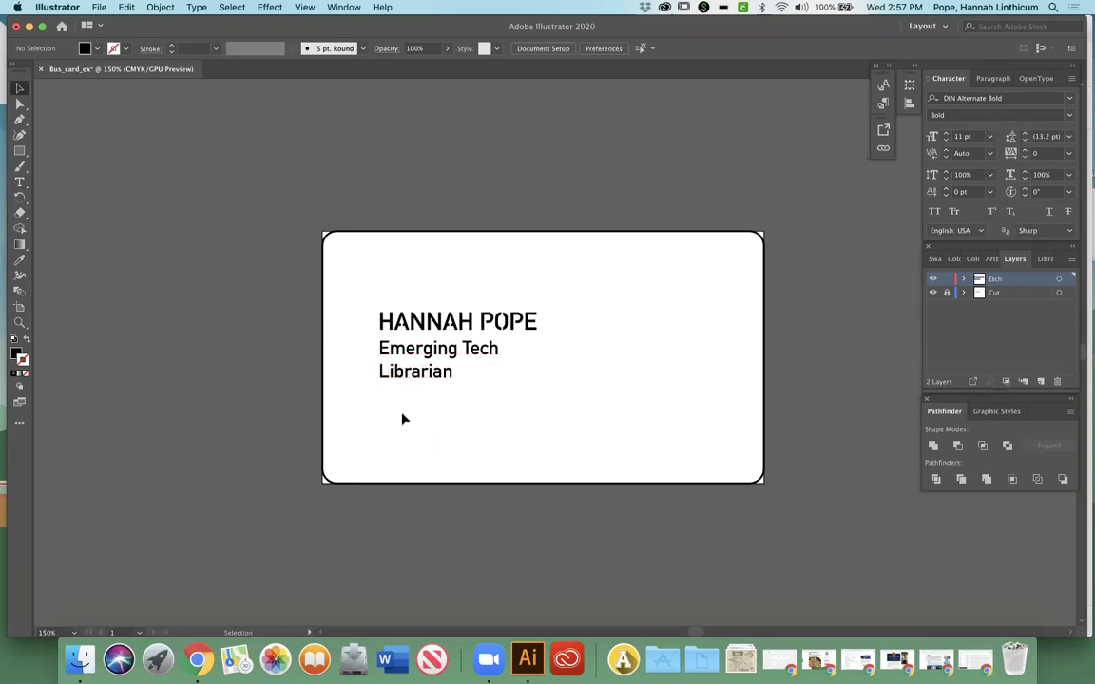
left_click(440, 372)
left_click(475, 424)
left_click(447, 373)
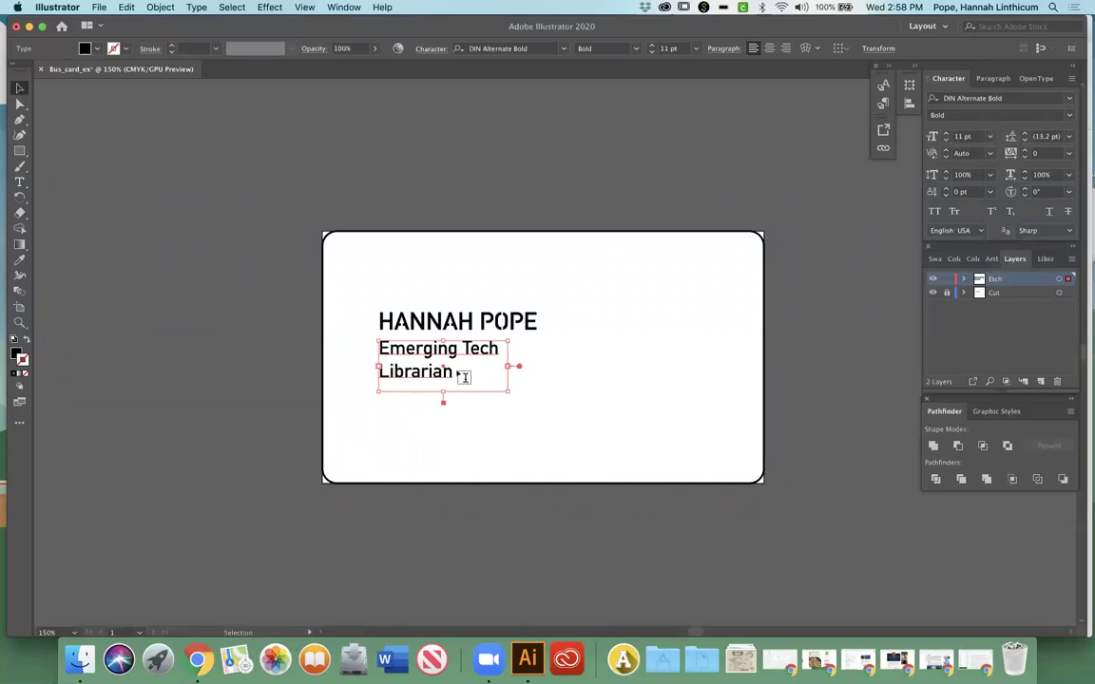
key("t")
left_click(459, 373)
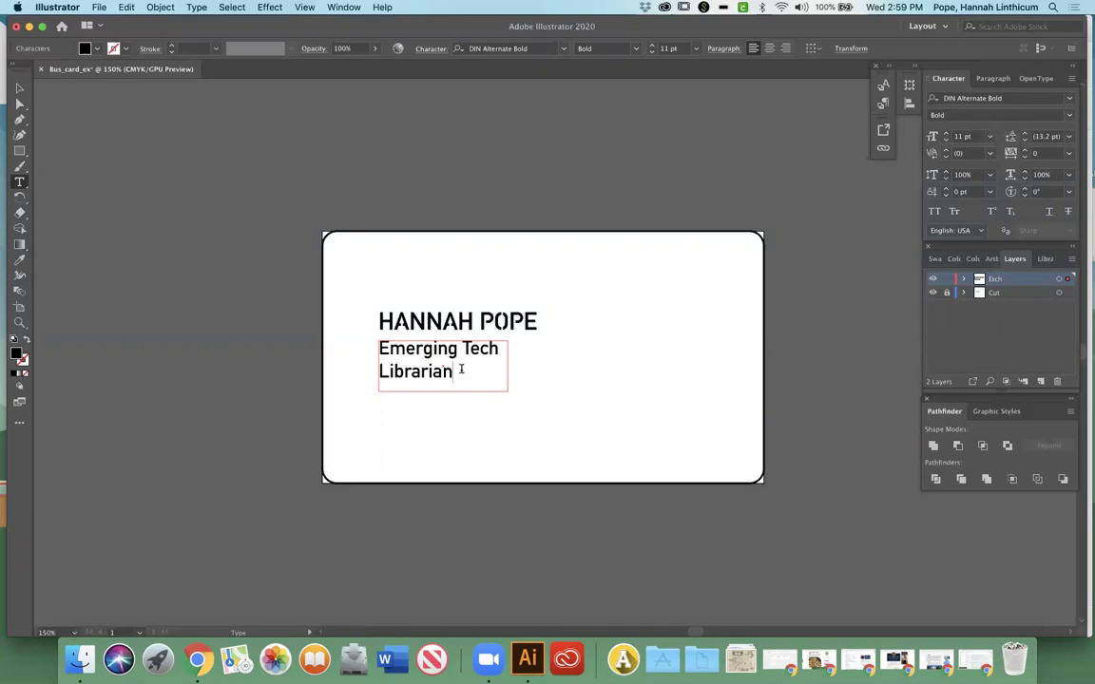
key("Escape")
left_click(19, 87)
left_click(406, 363)
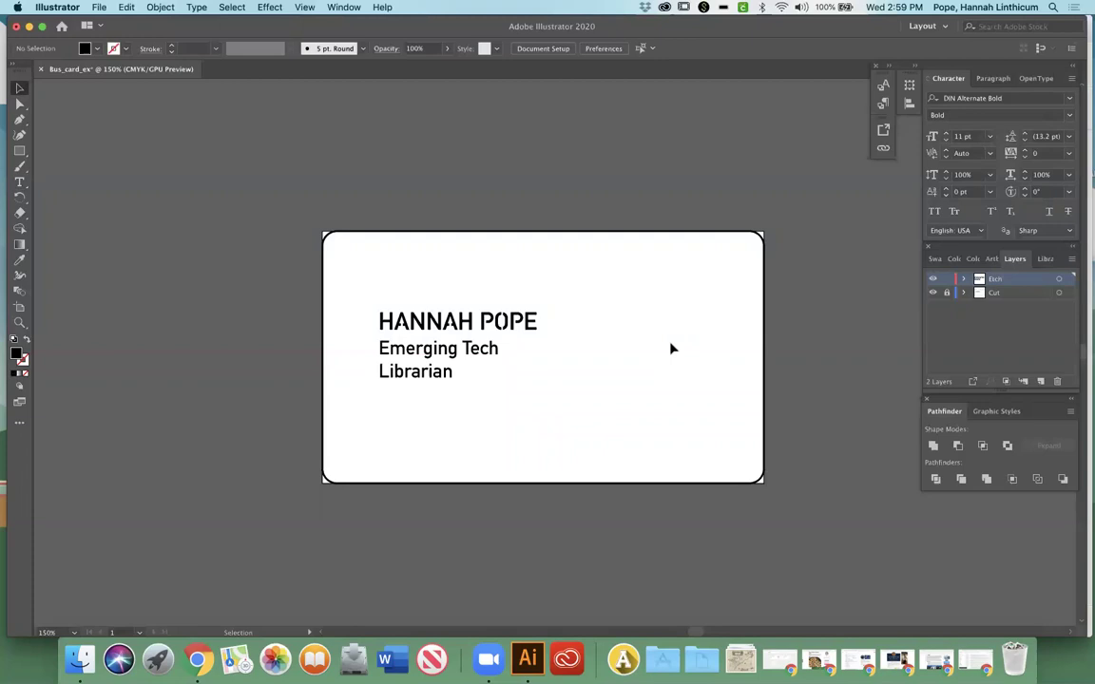
left_click(196, 658)
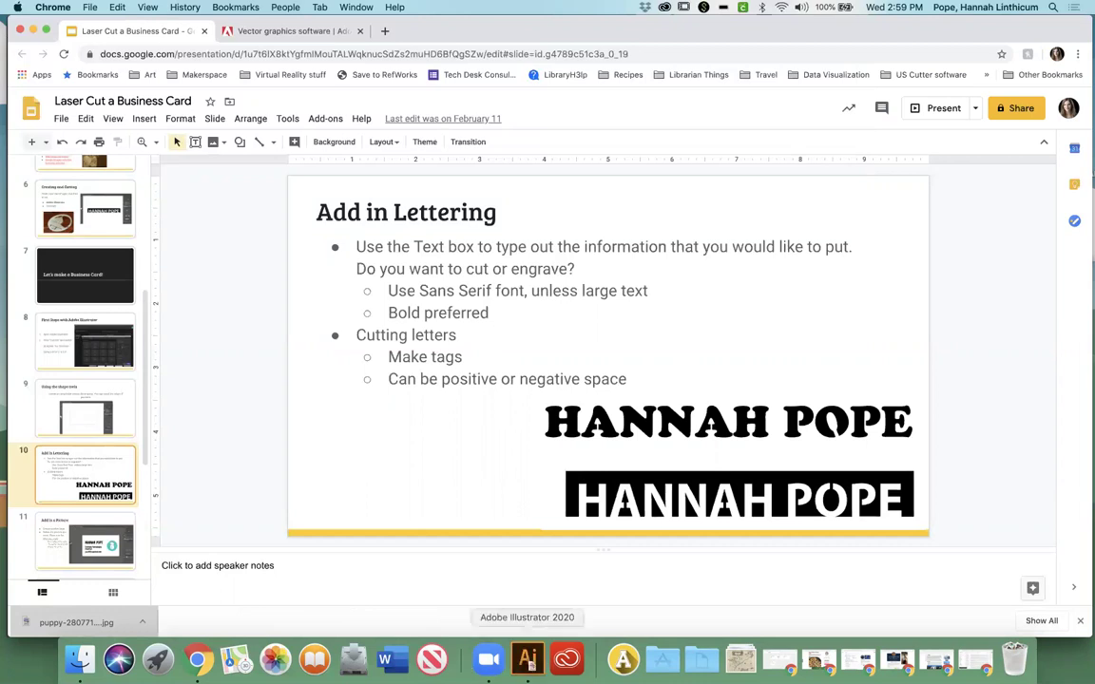
left_click(528, 657)
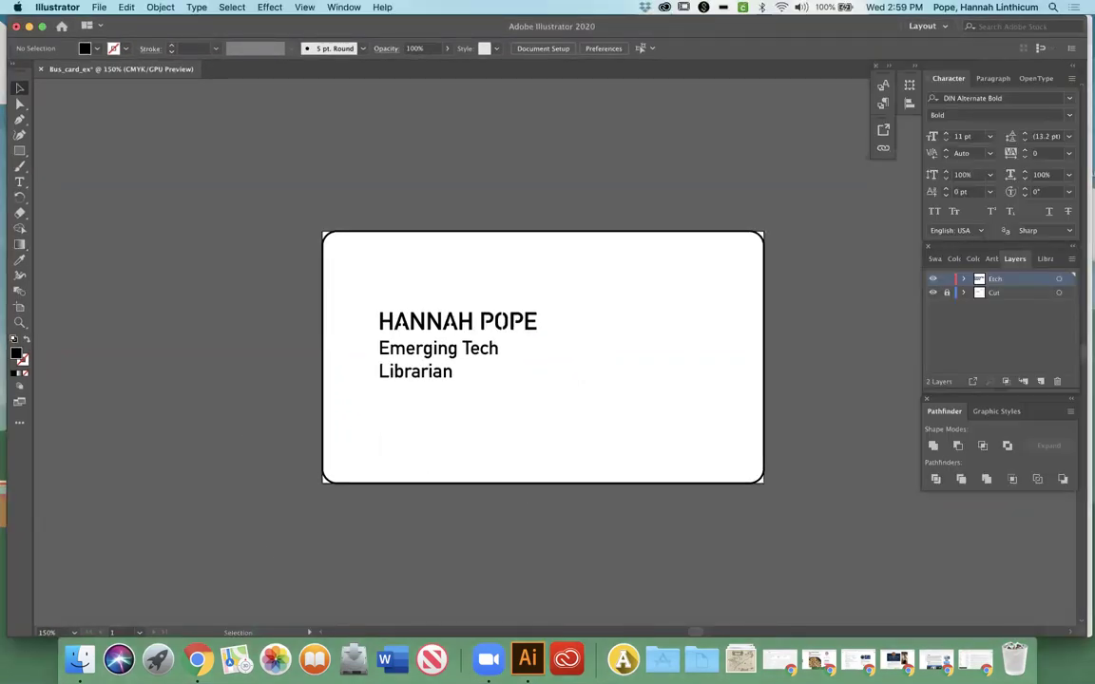
- Open puppy-2807713_1280.jpg from the Desktop
left_click(99, 8)
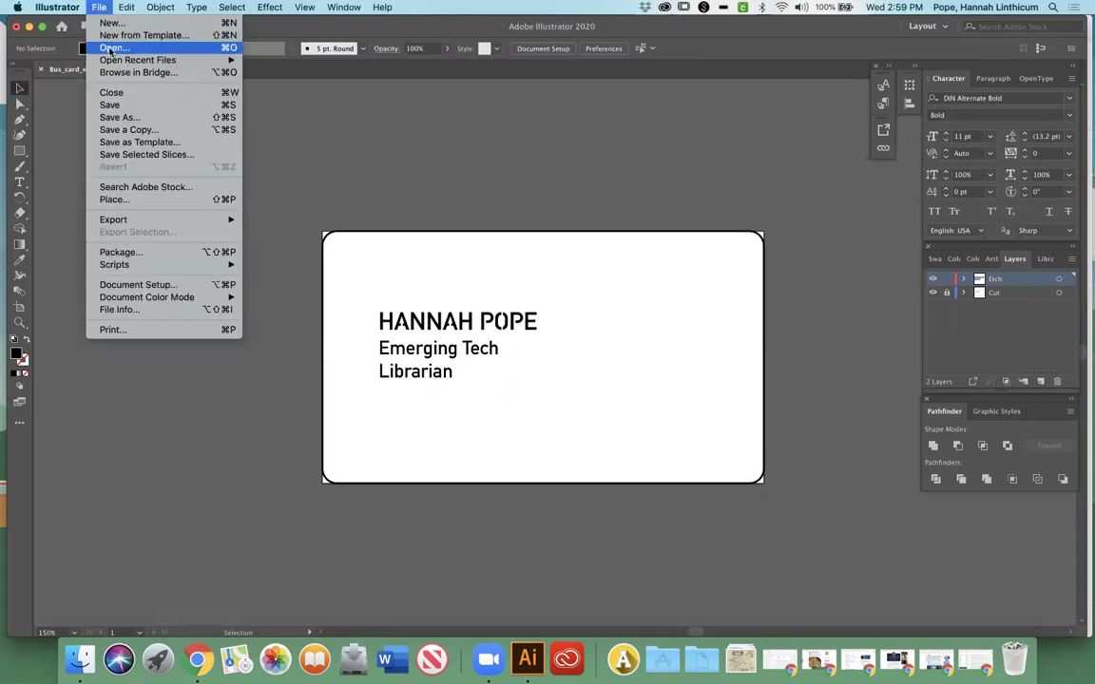
left_click(111, 48)
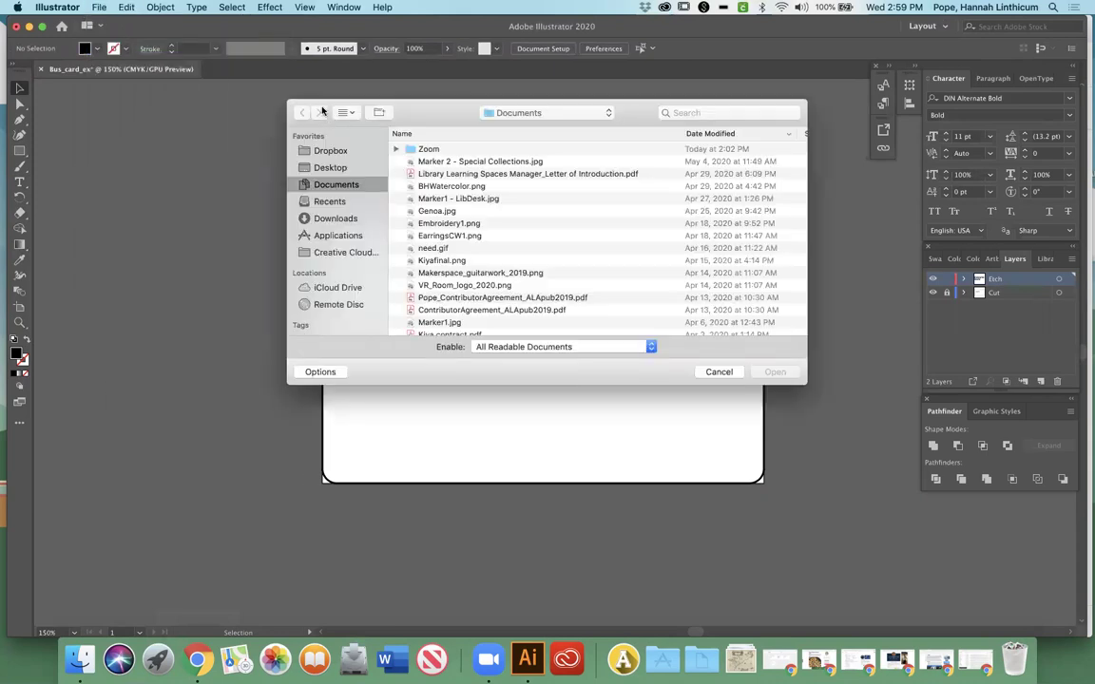
left_click(336, 218)
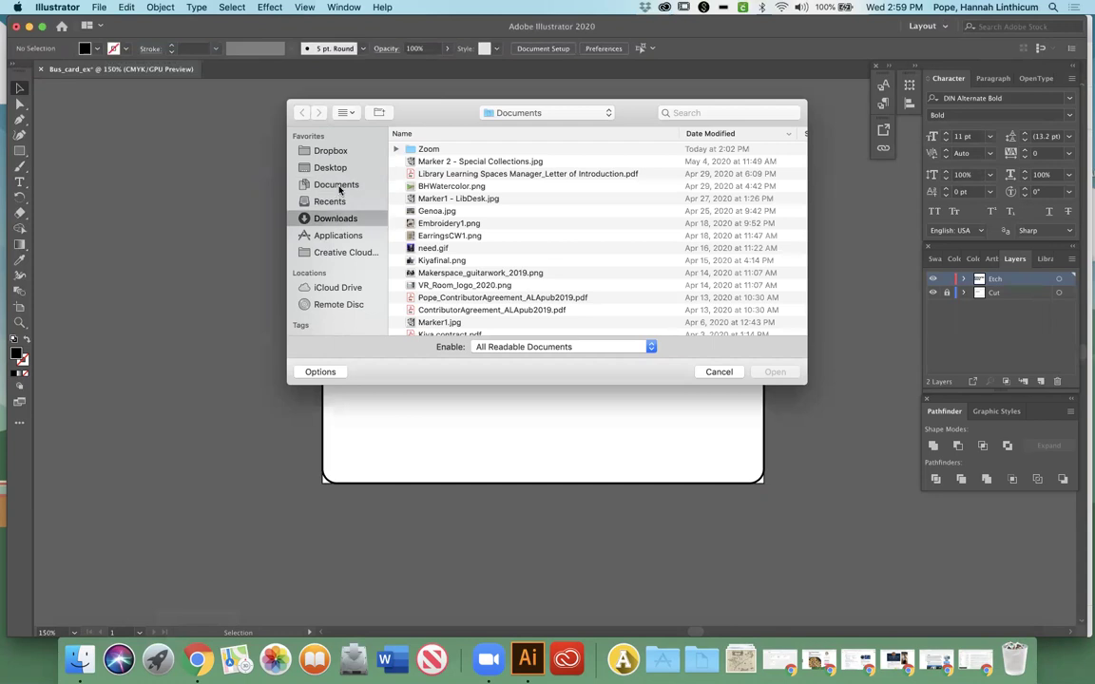
left_click(332, 152)
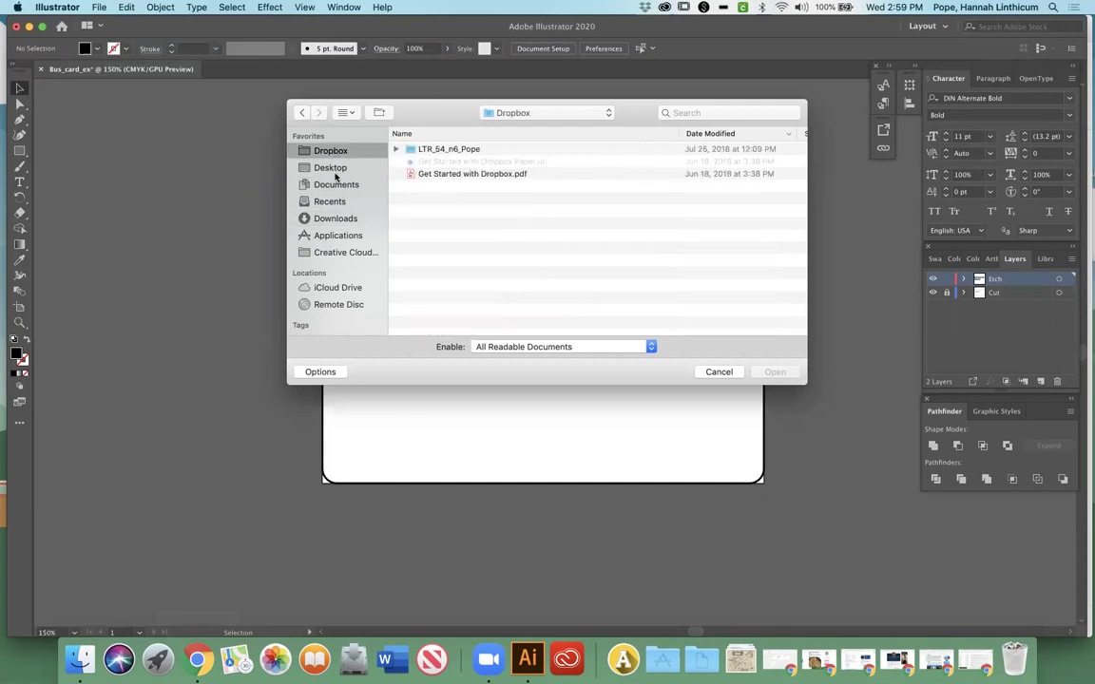
left_click(329, 167)
left_click(473, 149)
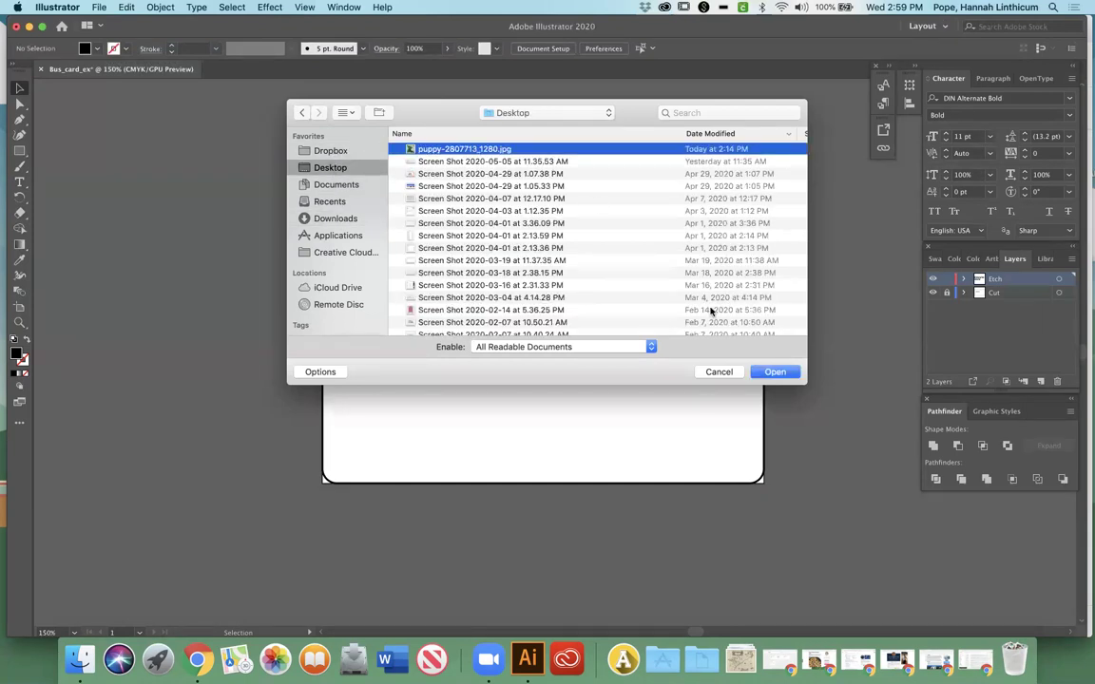
left_click(787, 373)
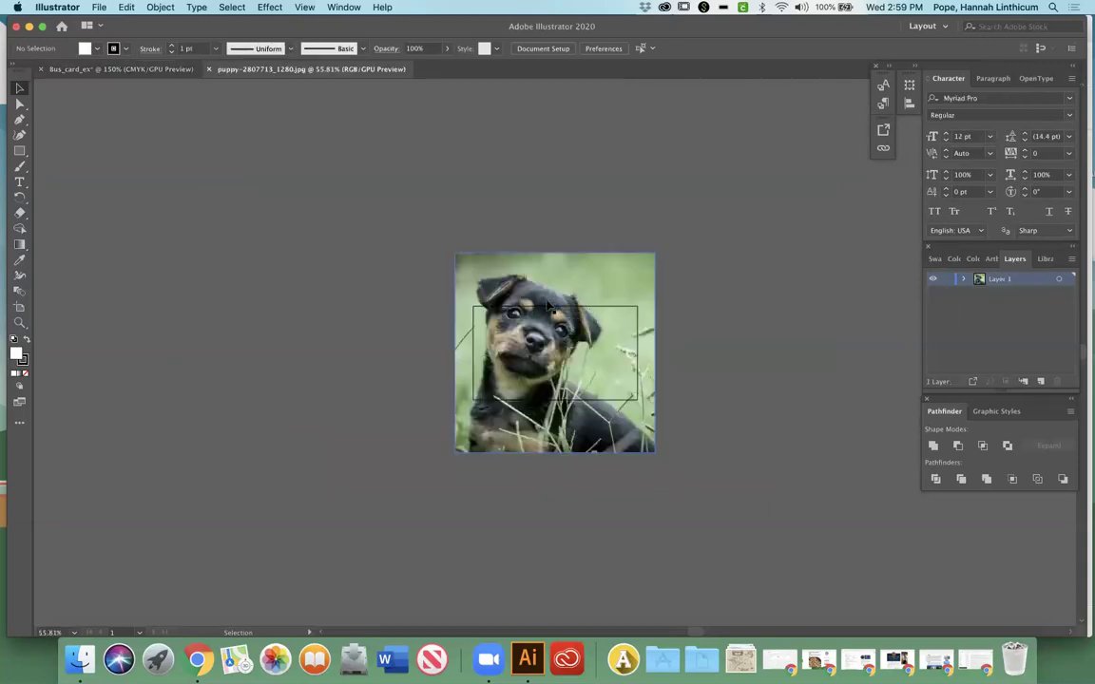
- Drag the puppy photo into the business card, scale it to about 1.25 in, and place it right
left_click_drag(578, 333, 704, 320)
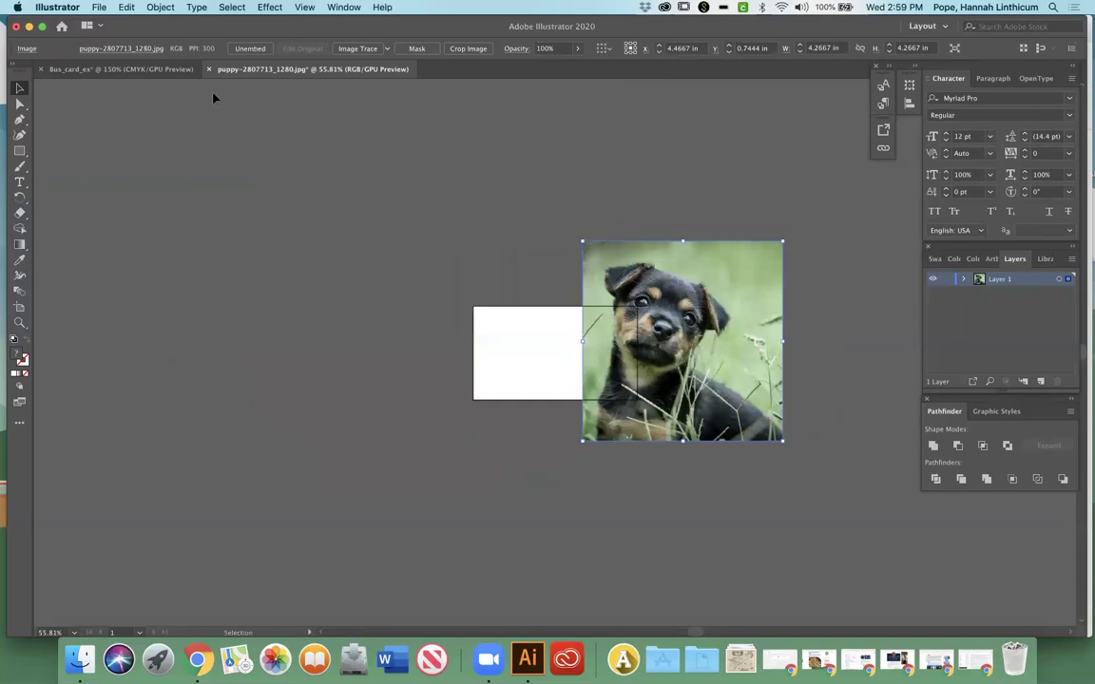
left_click_drag(622, 285, 137, 7)
left_click_drag(138, 72, 576, 329)
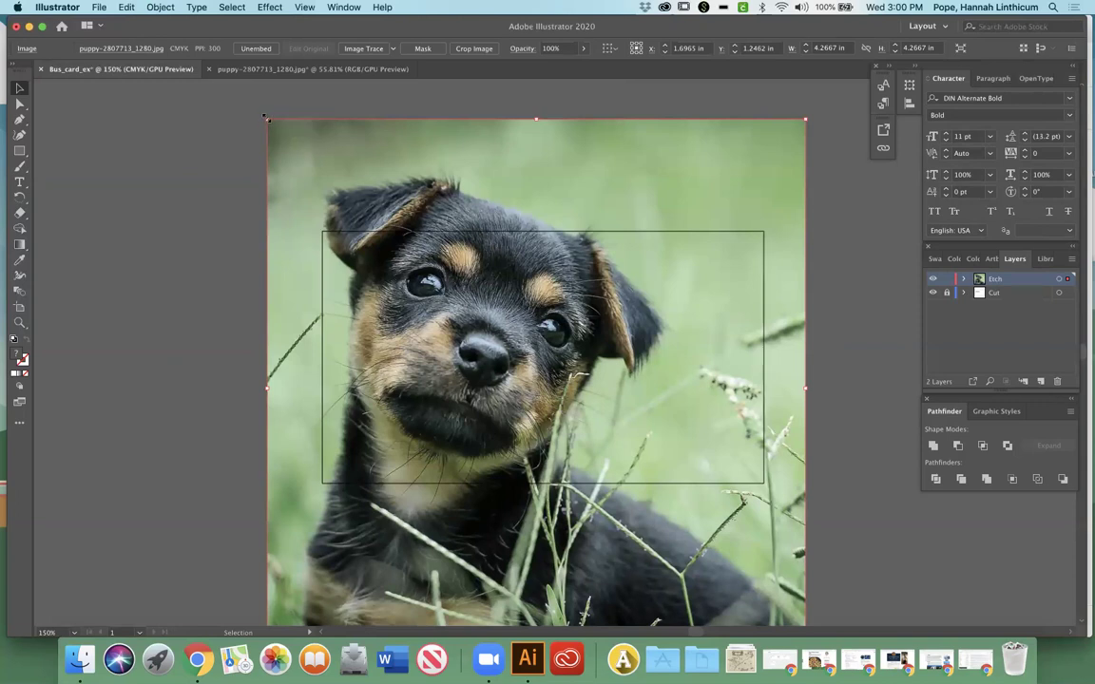
left_click_drag(267, 118, 604, 501)
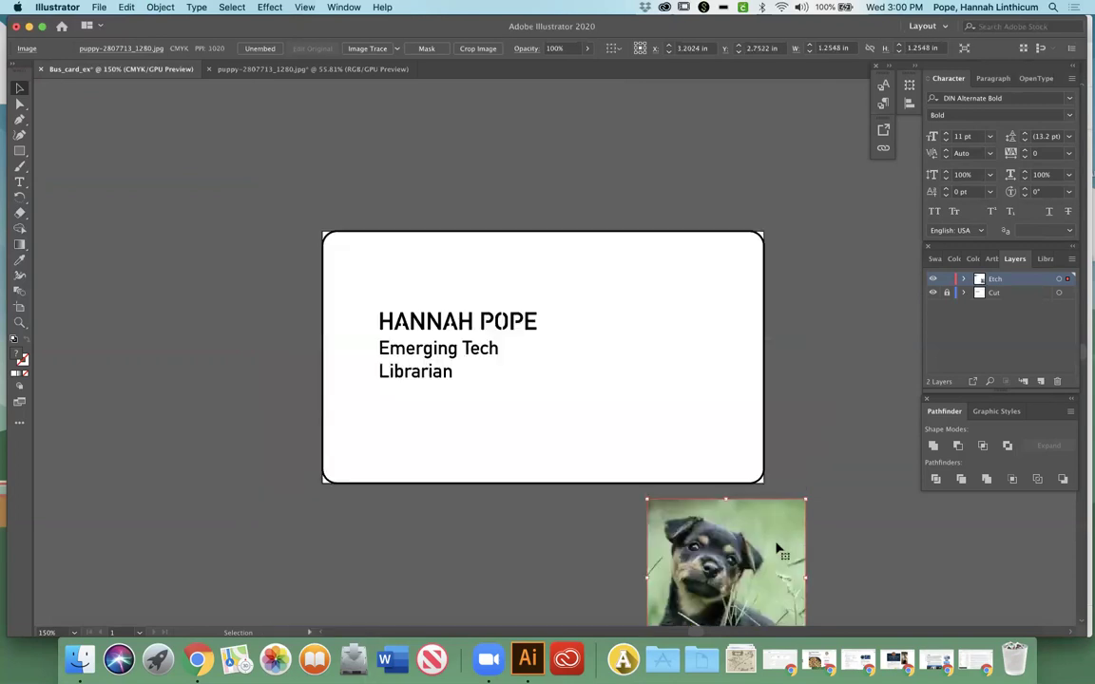
left_click_drag(768, 600, 655, 345)
left_click(815, 367)
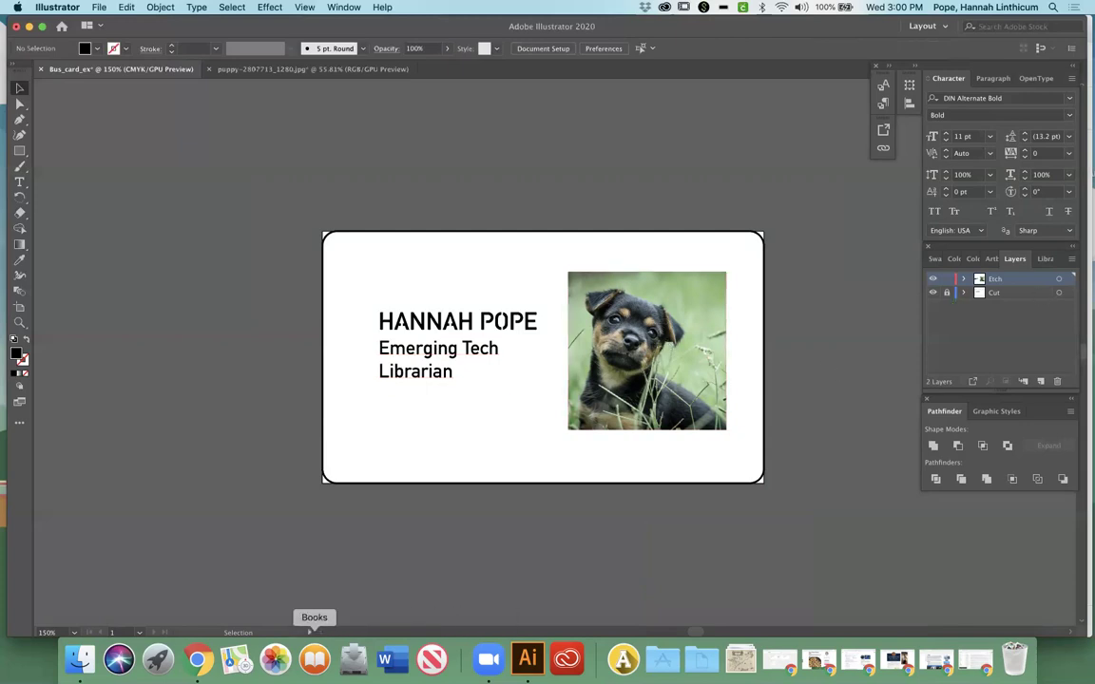
- Switch to Chrome and present slide 11, 'Add in a Picture', full screen
left_click(197, 666)
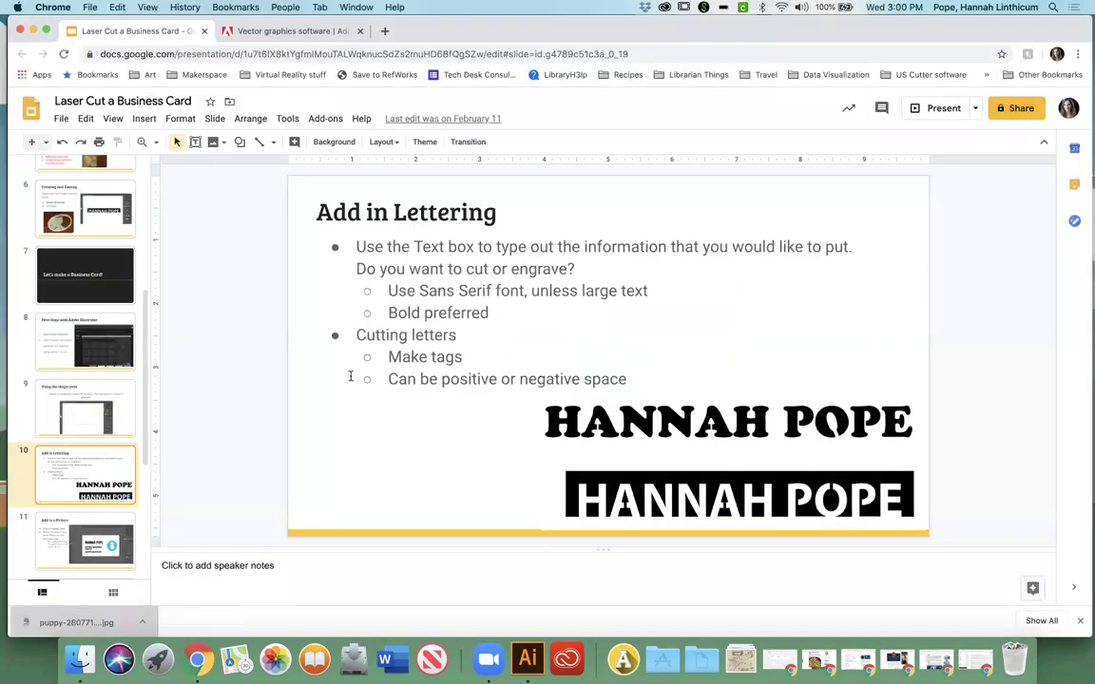
left_click(105, 554)
left_click(936, 107)
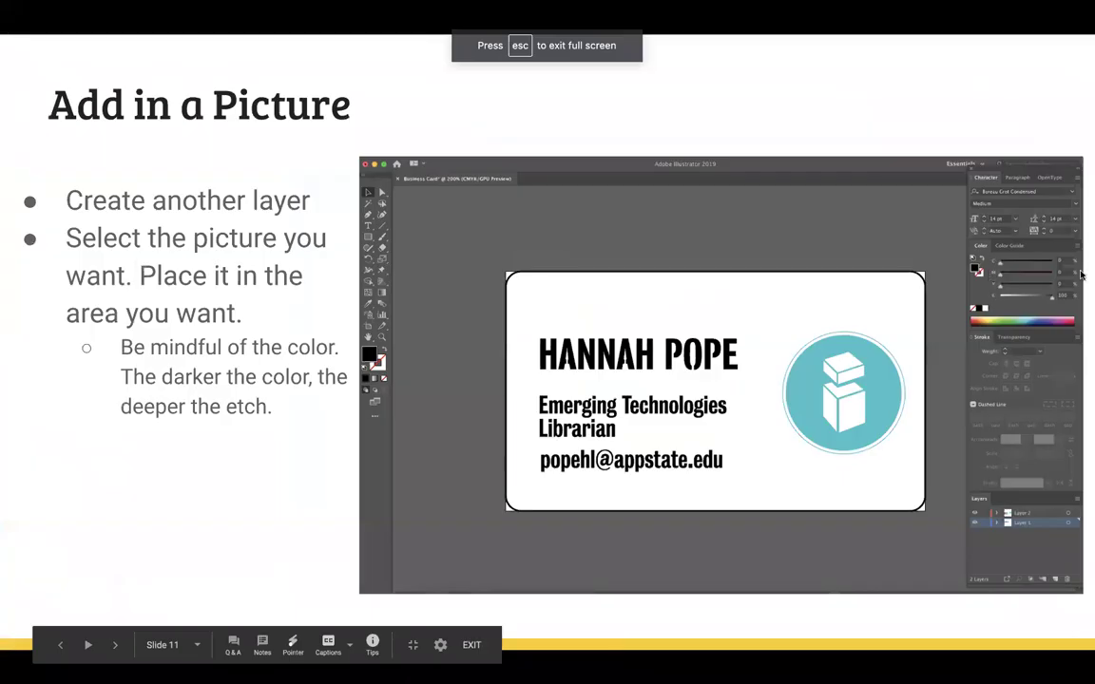
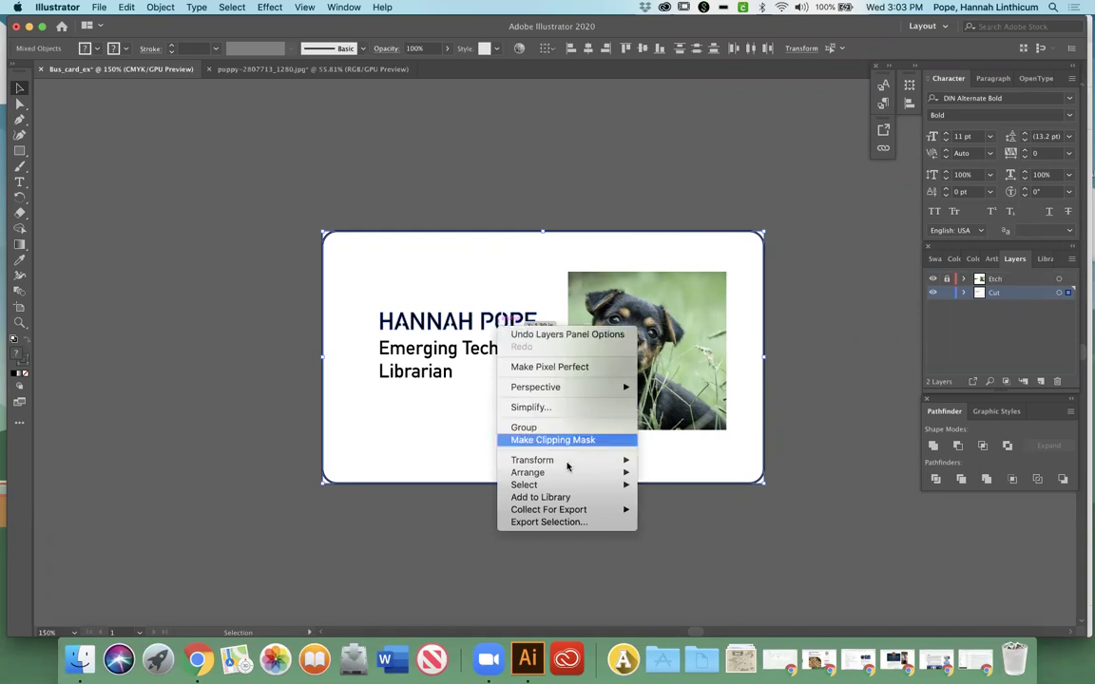
- Collect the whole card as one asset and export it as SVG to Documents, replacing Asset 1.svg
mouse_move(573, 515)
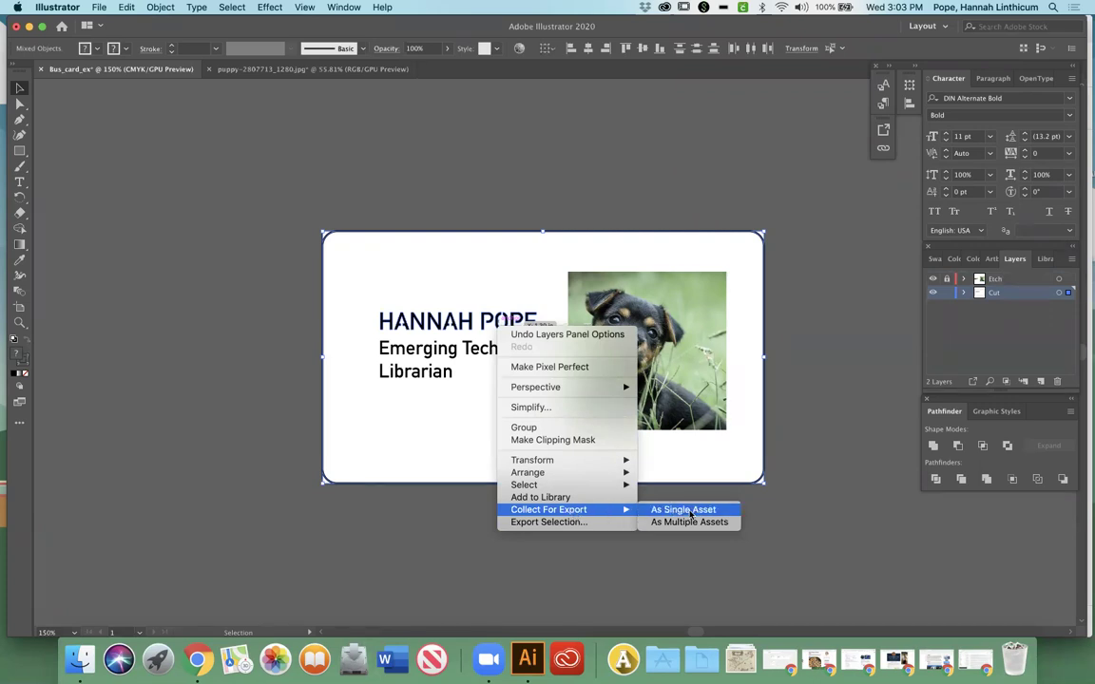
left_click(691, 514)
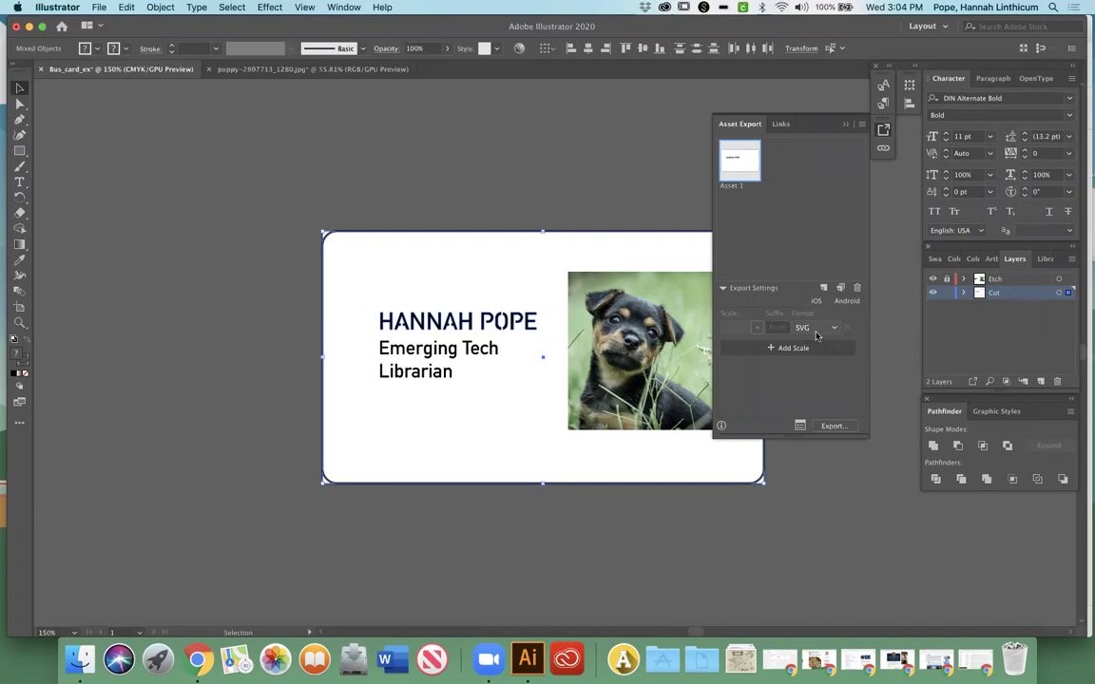
left_click(815, 328)
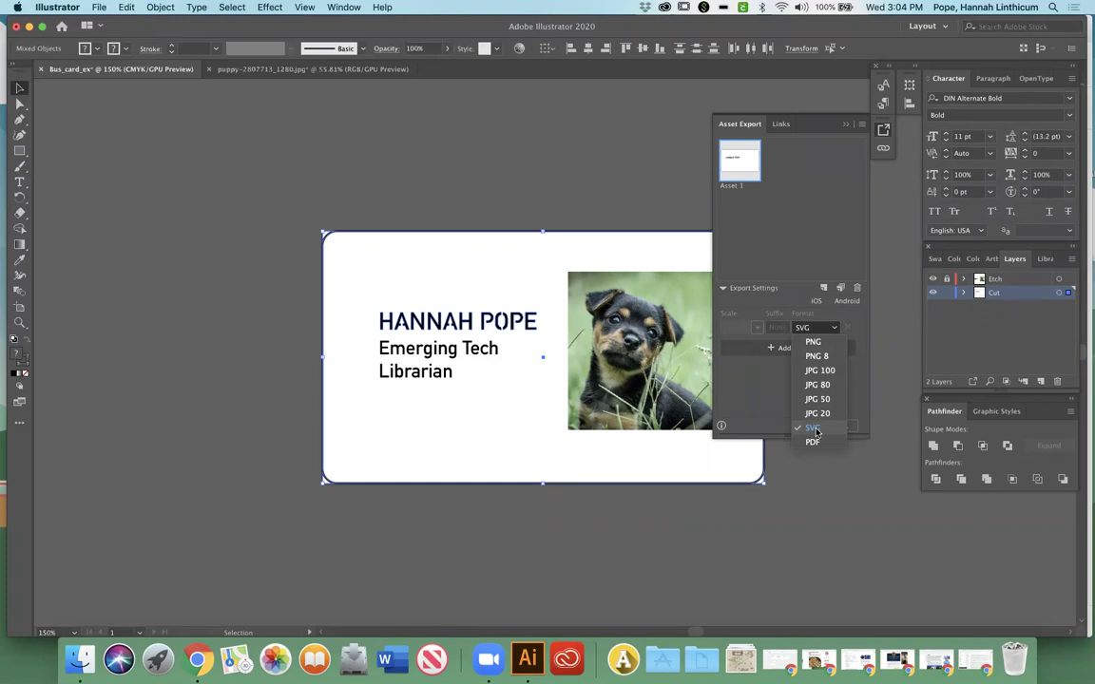
left_click(816, 430)
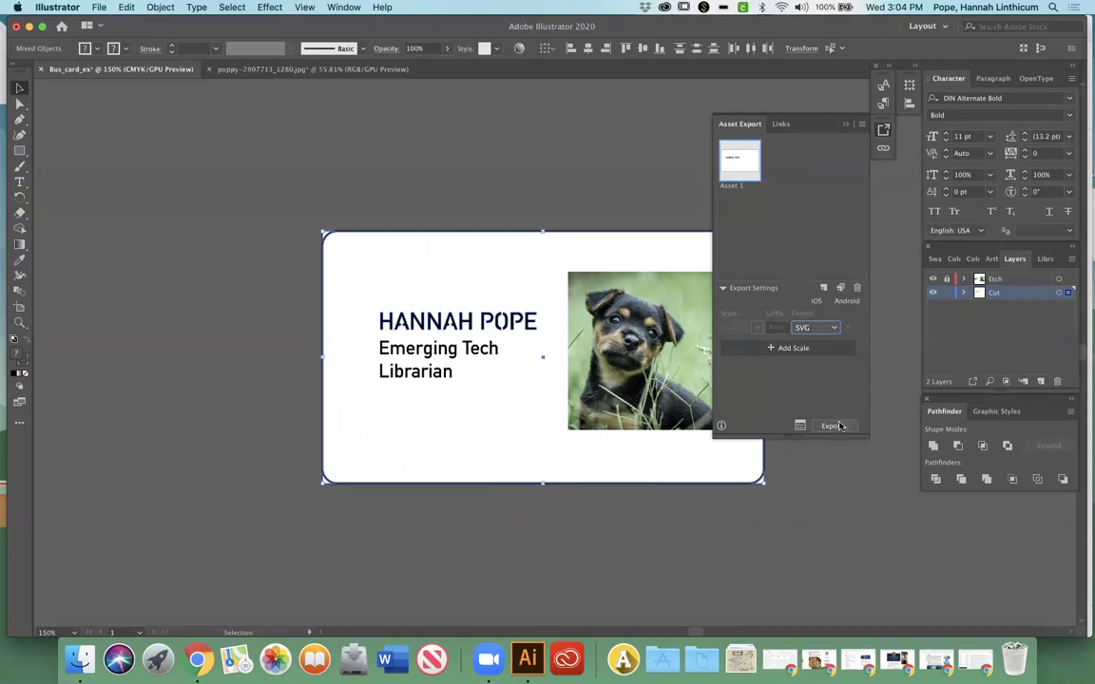
left_click(838, 427)
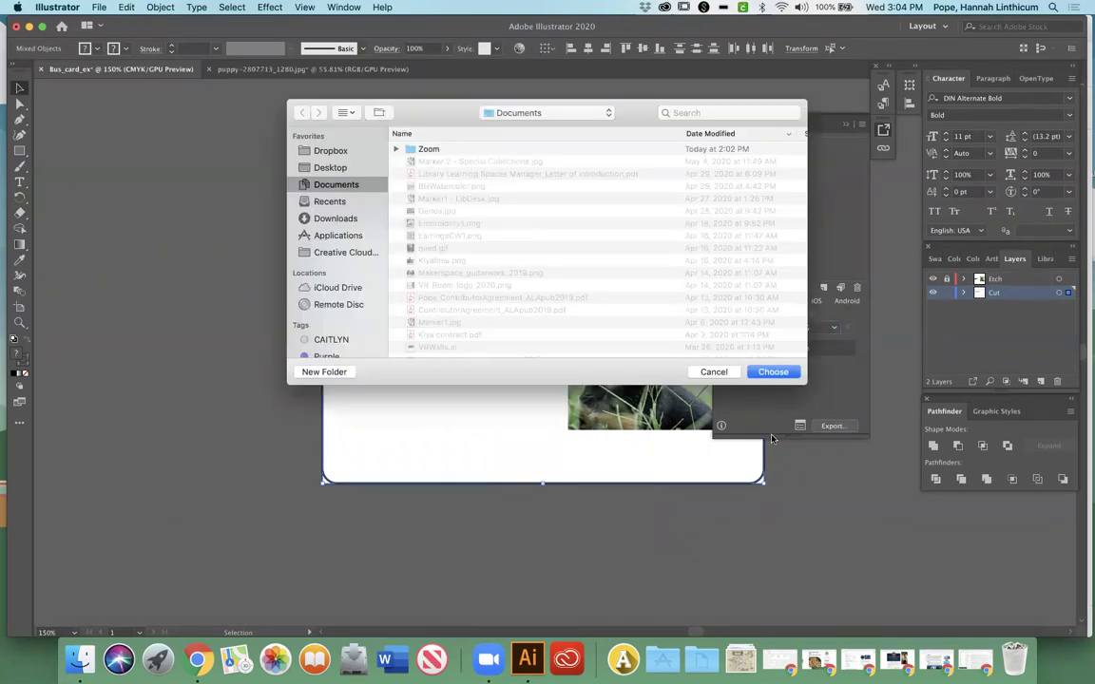
scroll(534, 172, "up", 2)
left_click(772, 372)
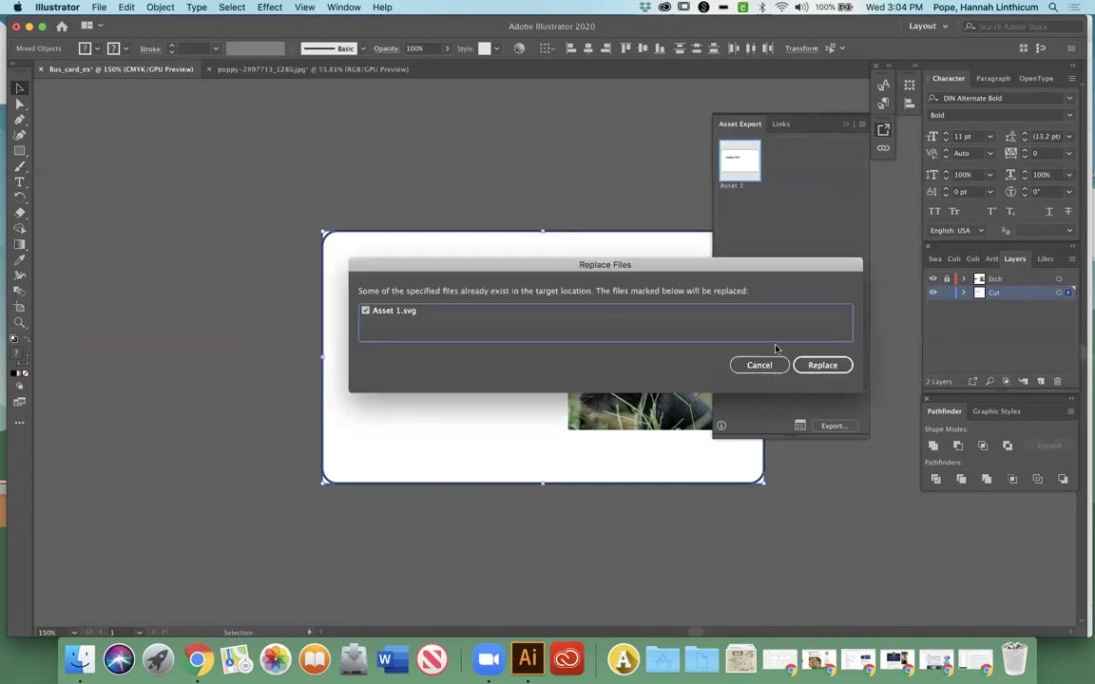
left_click(810, 367)
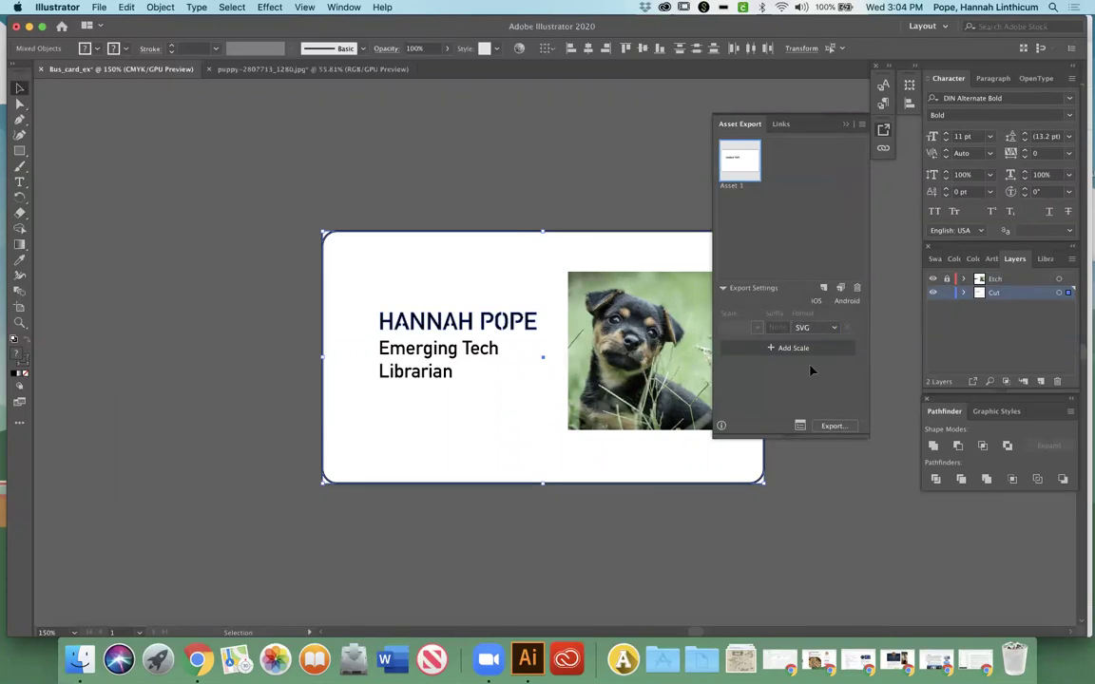
- Deselect the card artwork and close the Asset Export panel
left_click(693, 141)
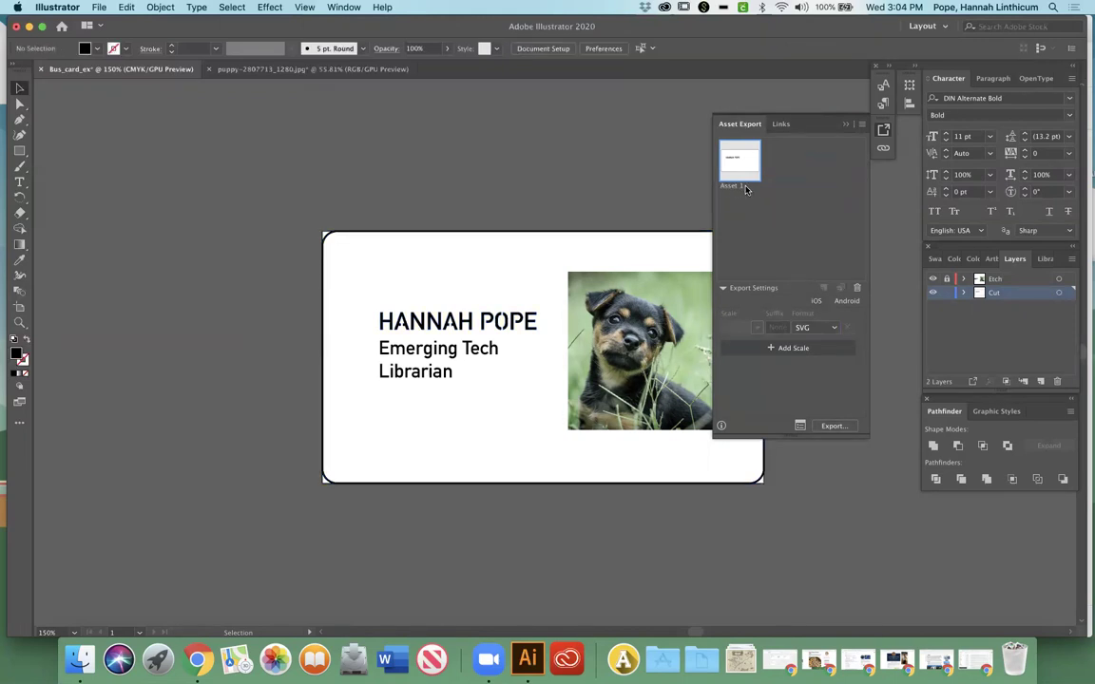
left_click_drag(823, 127, 748, 212)
left_click(643, 204)
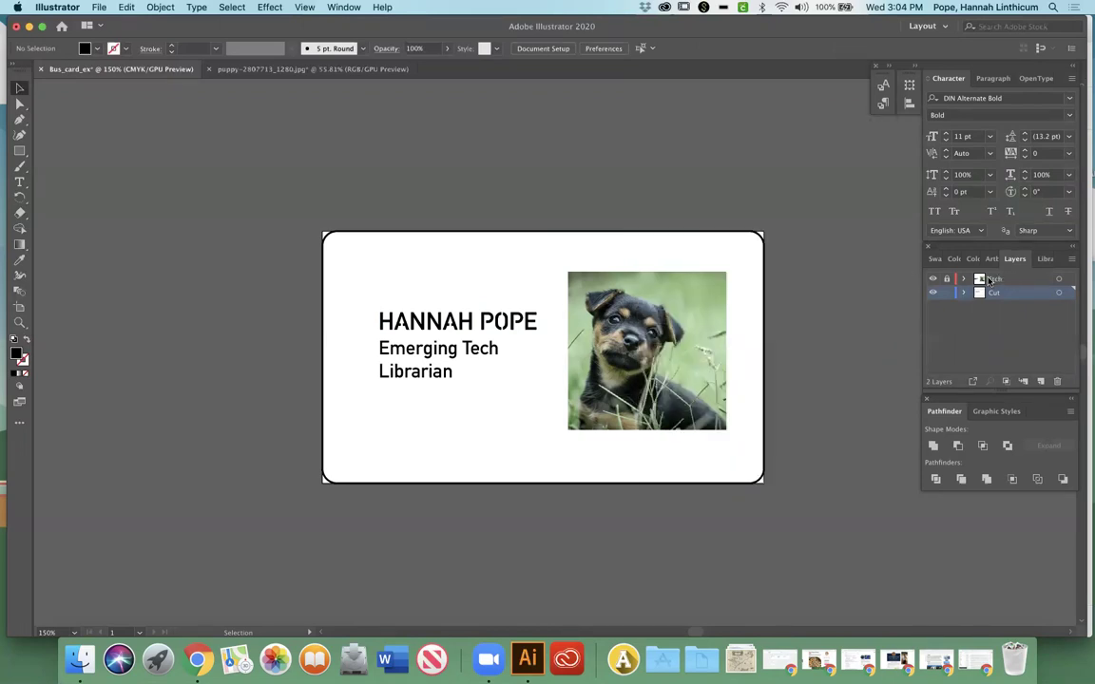
- Lock the Cut layer, unlock and activate Etch, and select the name text and puppy photo
left_click(947, 294)
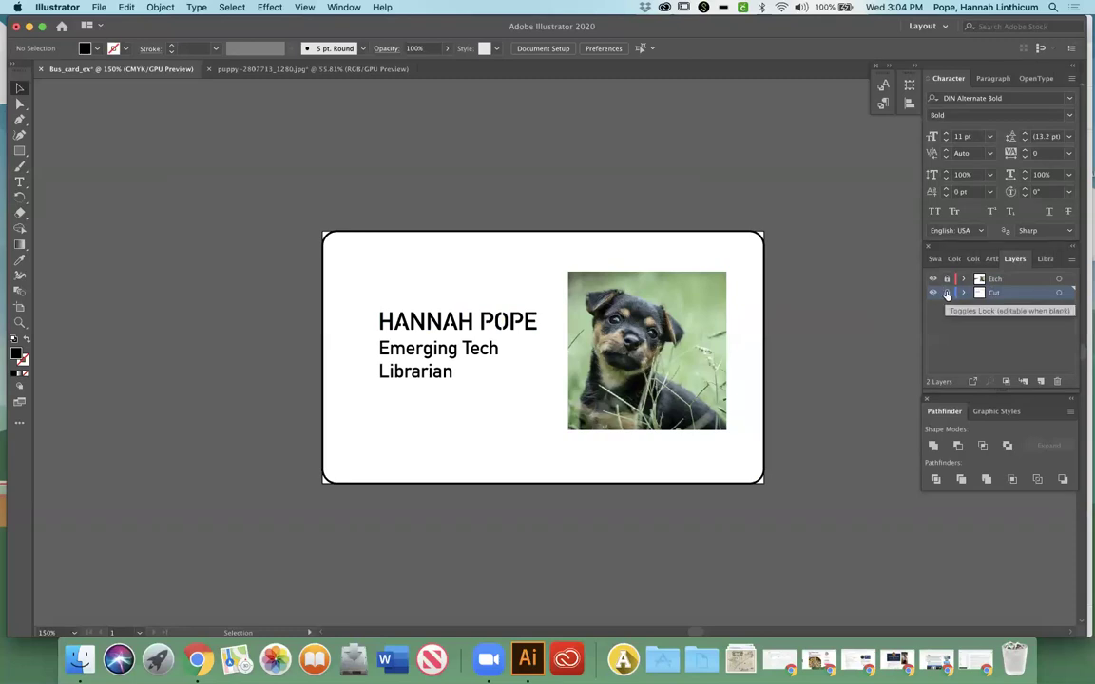
left_click(947, 280)
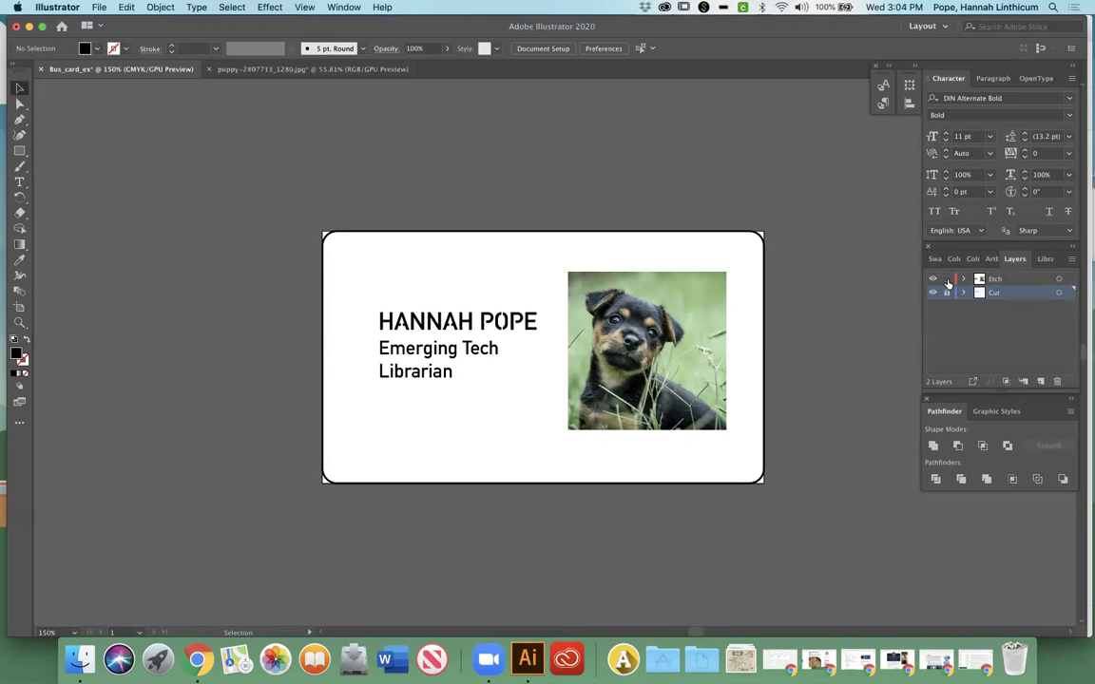
left_click(1021, 281)
left_click_drag(293, 184, 801, 532)
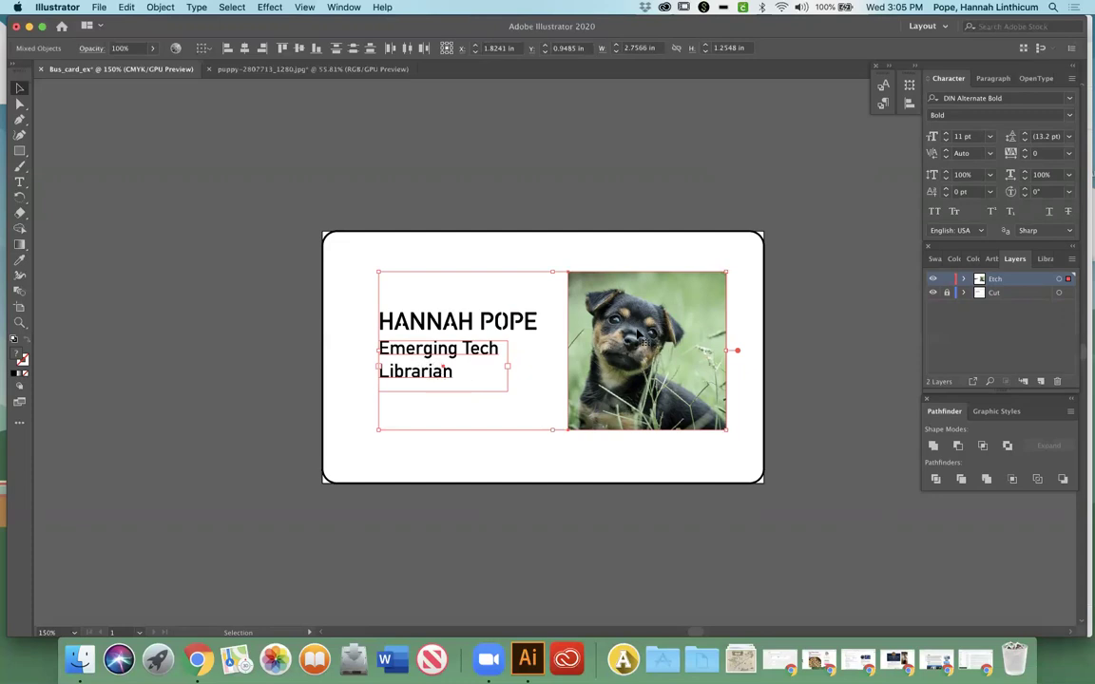
- Collect the Etch text and puppy photo as Asset 2 and export it as a 1x PNG to Documents
right_click(638, 332)
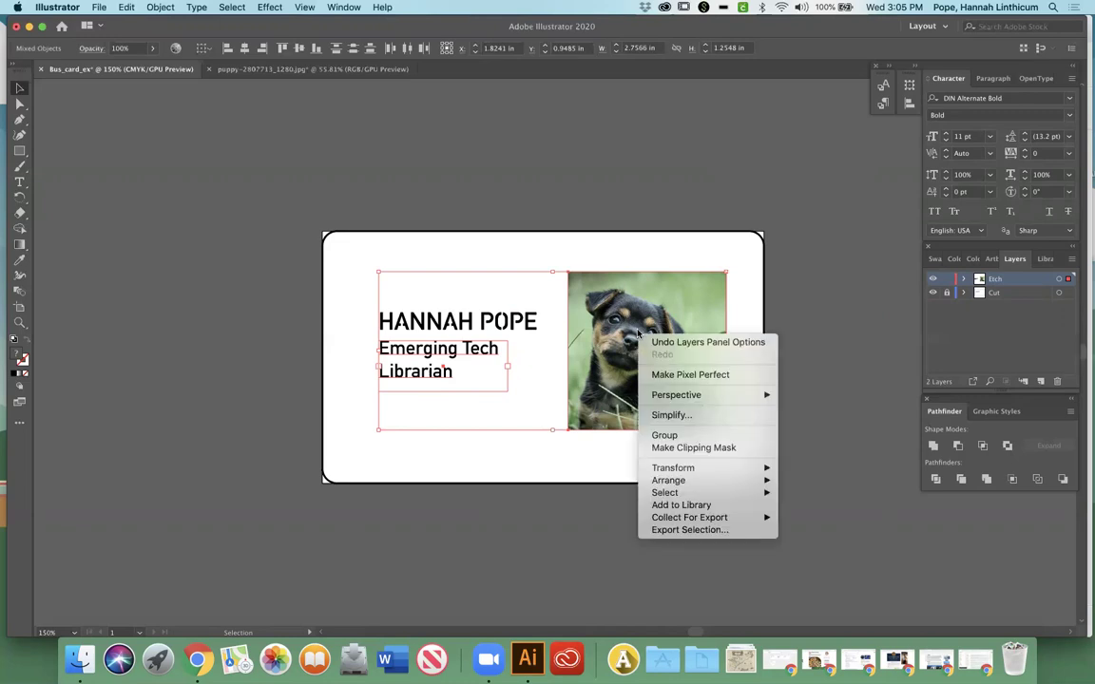
mouse_move(697, 520)
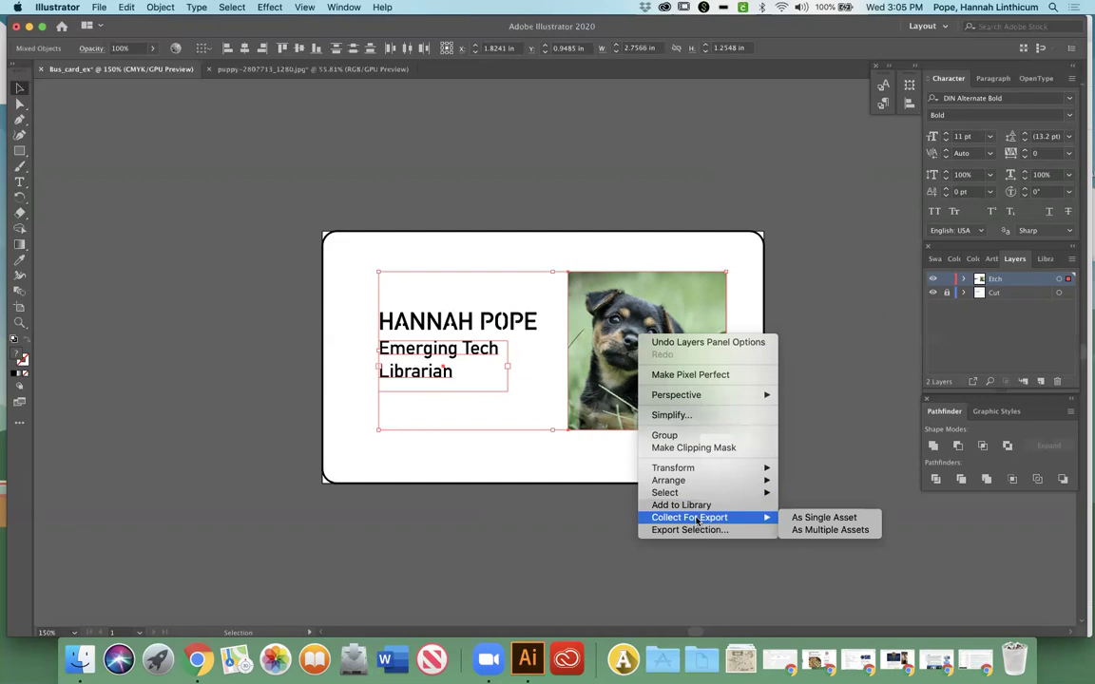
left_click(810, 517)
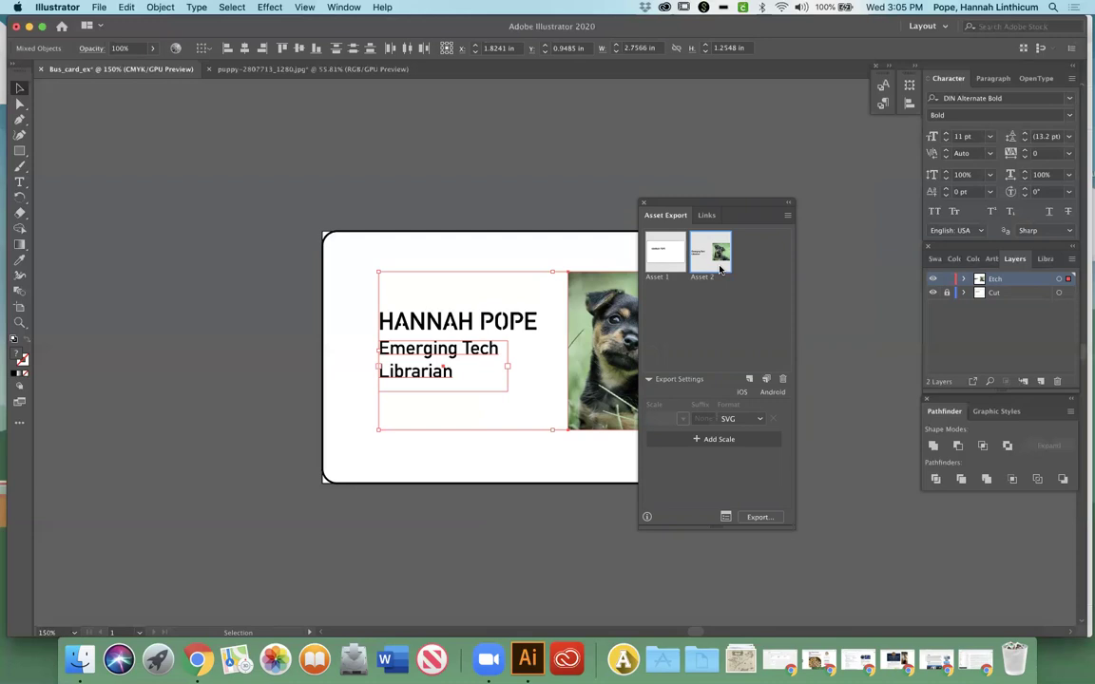
left_click(759, 420)
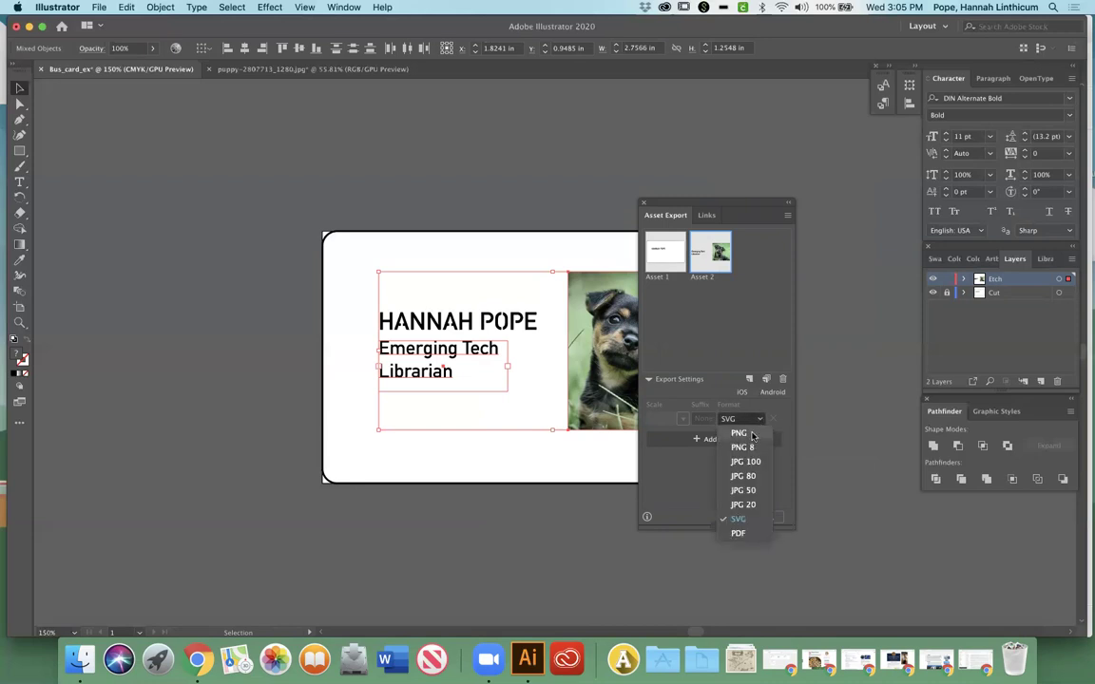
left_click(752, 434)
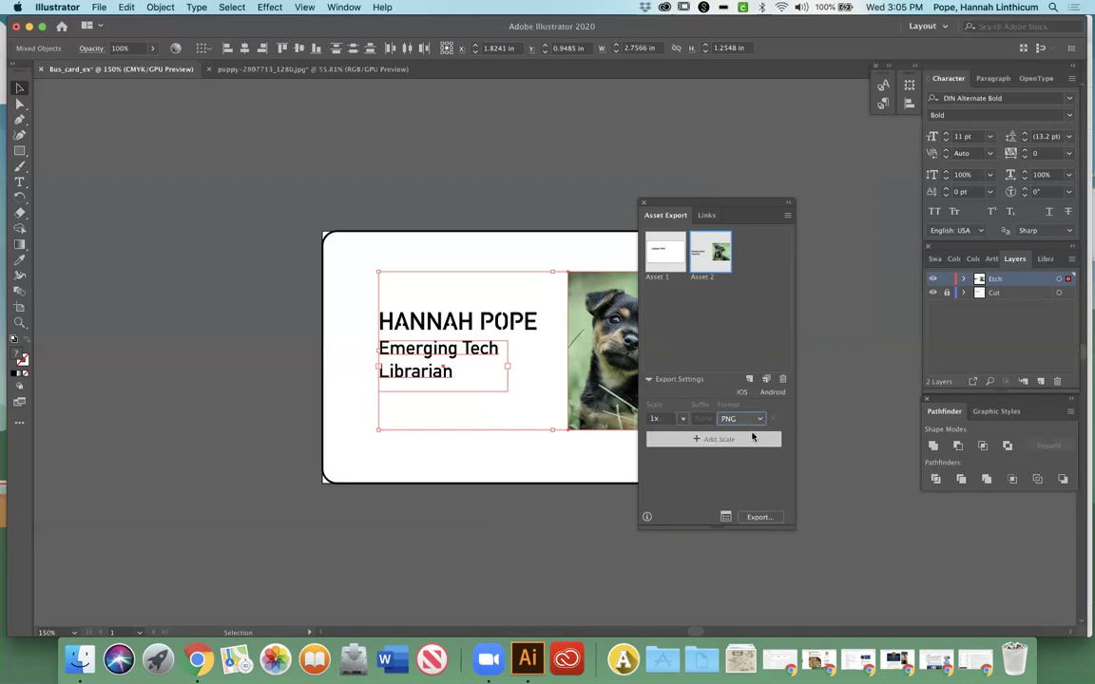
left_click(760, 519)
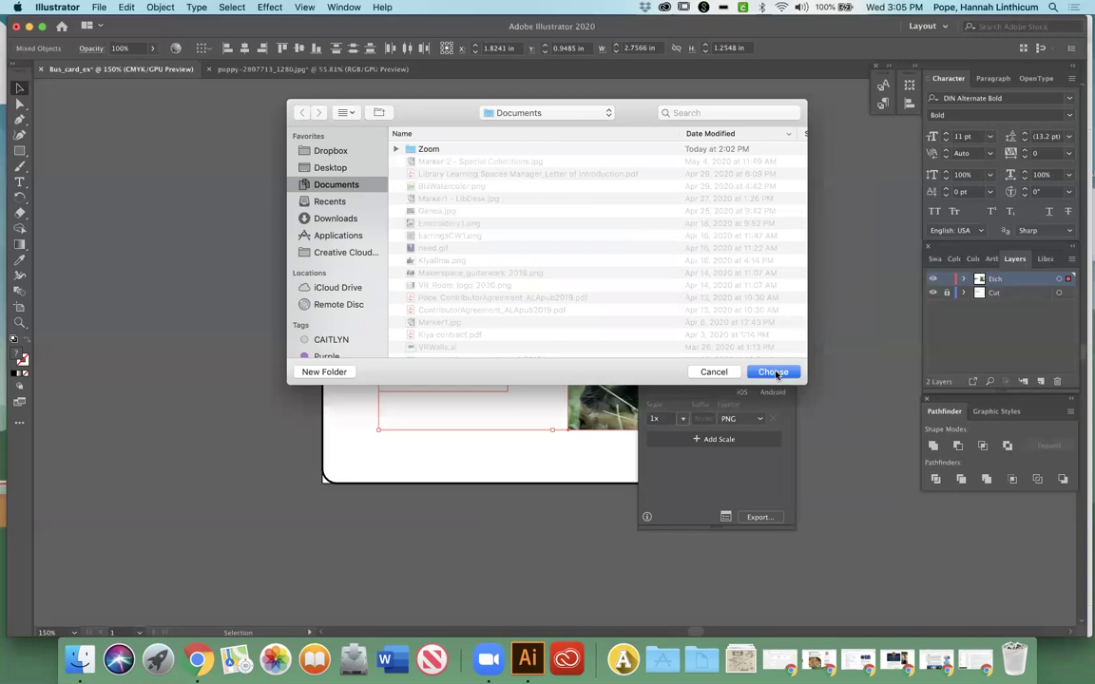
left_click(773, 372)
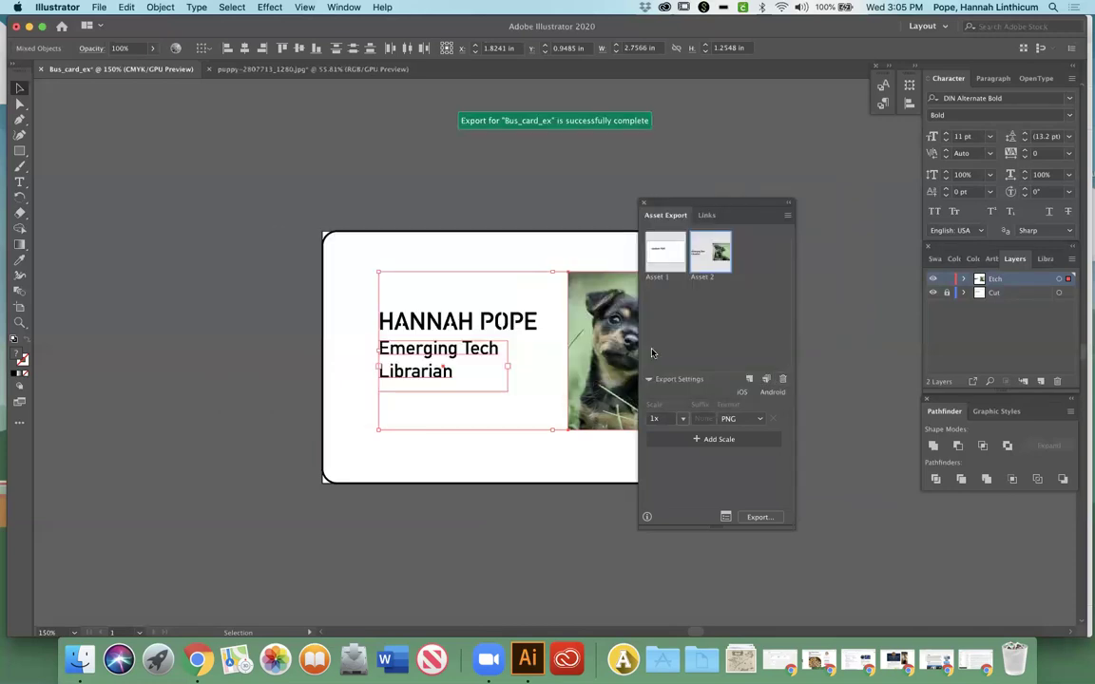
left_click(645, 202)
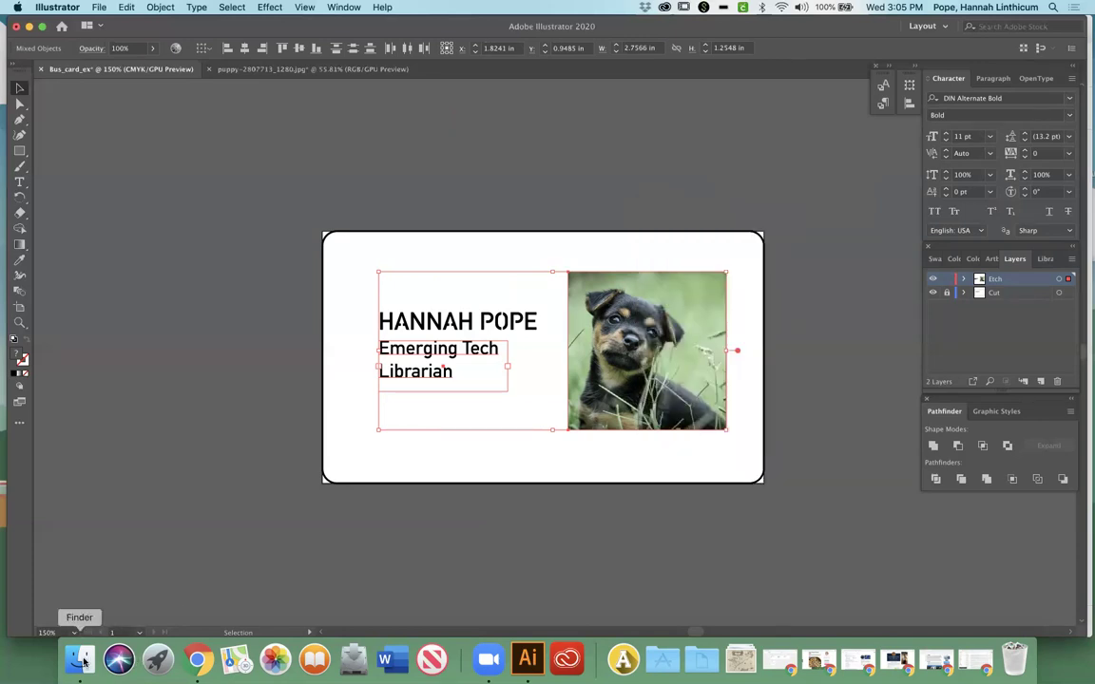
- In Finder's Documents folder, browse the 1x export folder and open Asset 2.png to check it
left_click(80, 657)
left_click(80, 657)
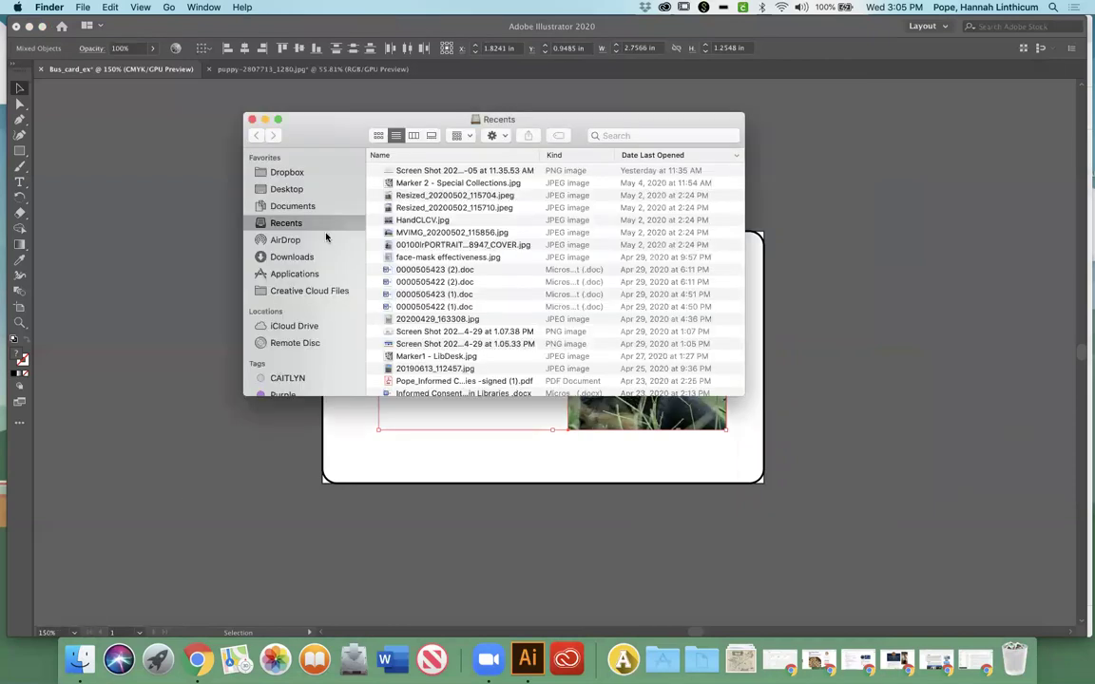
left_click(294, 206)
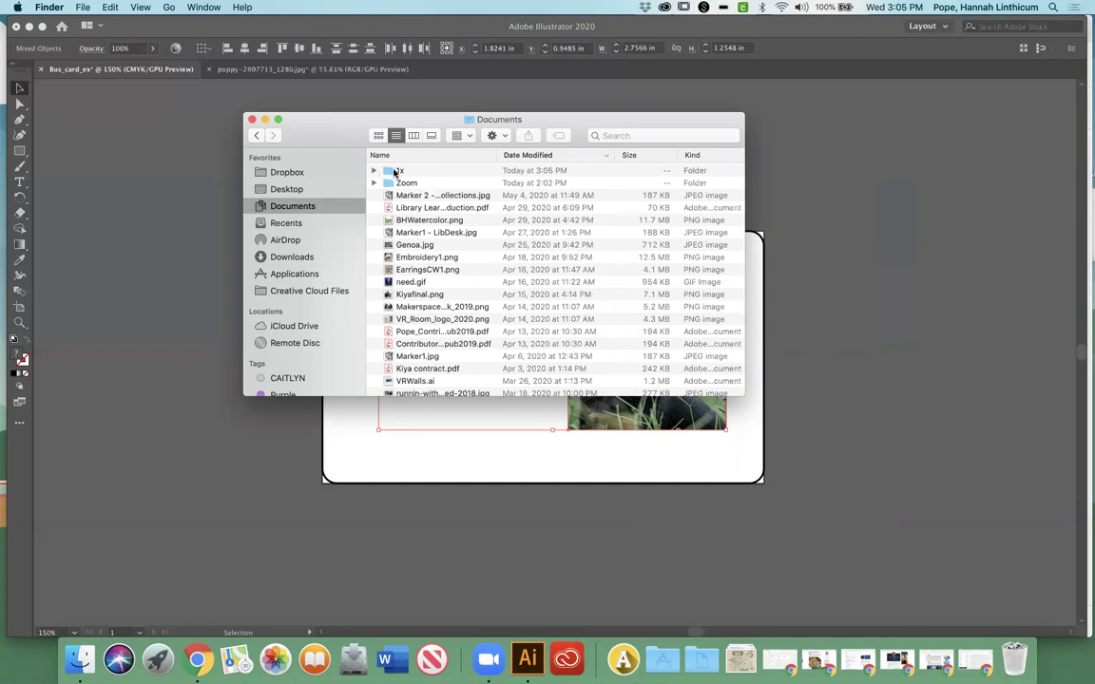
left_click(415, 171)
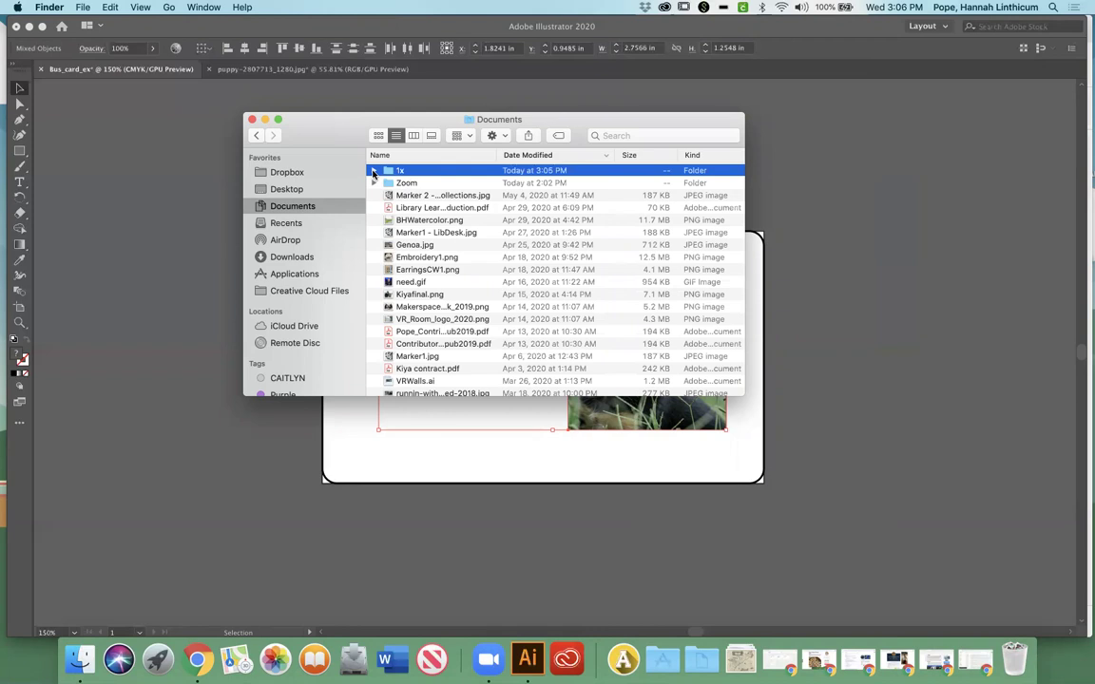
left_click(374, 171)
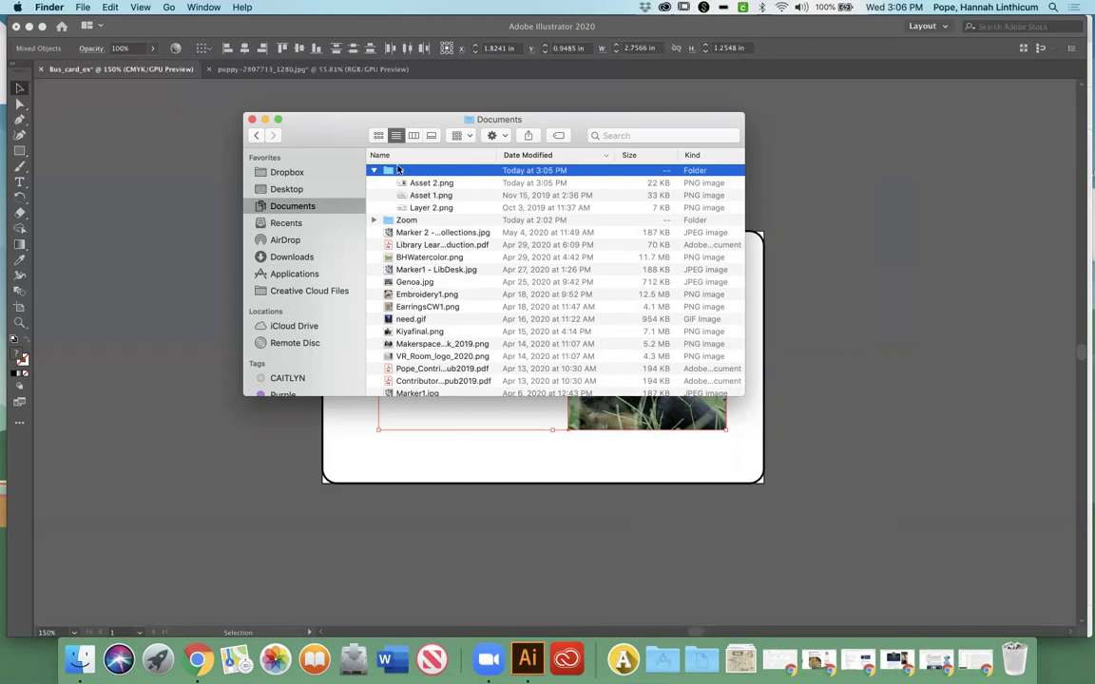
double_click(411, 170)
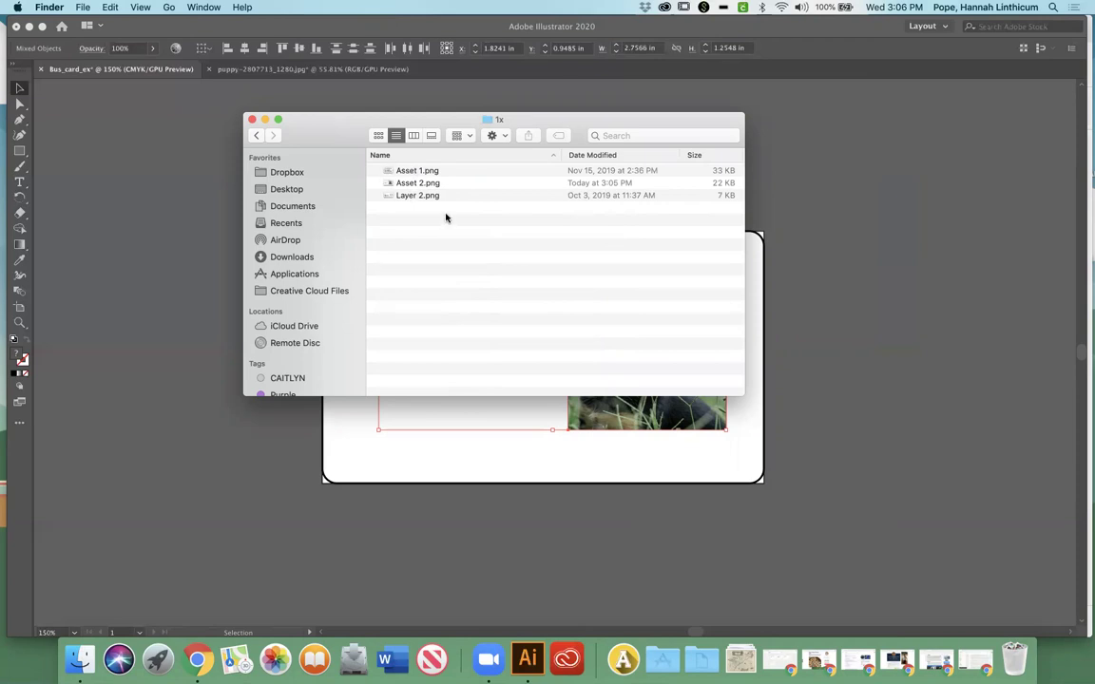
left_click(431, 184)
double_click(431, 184)
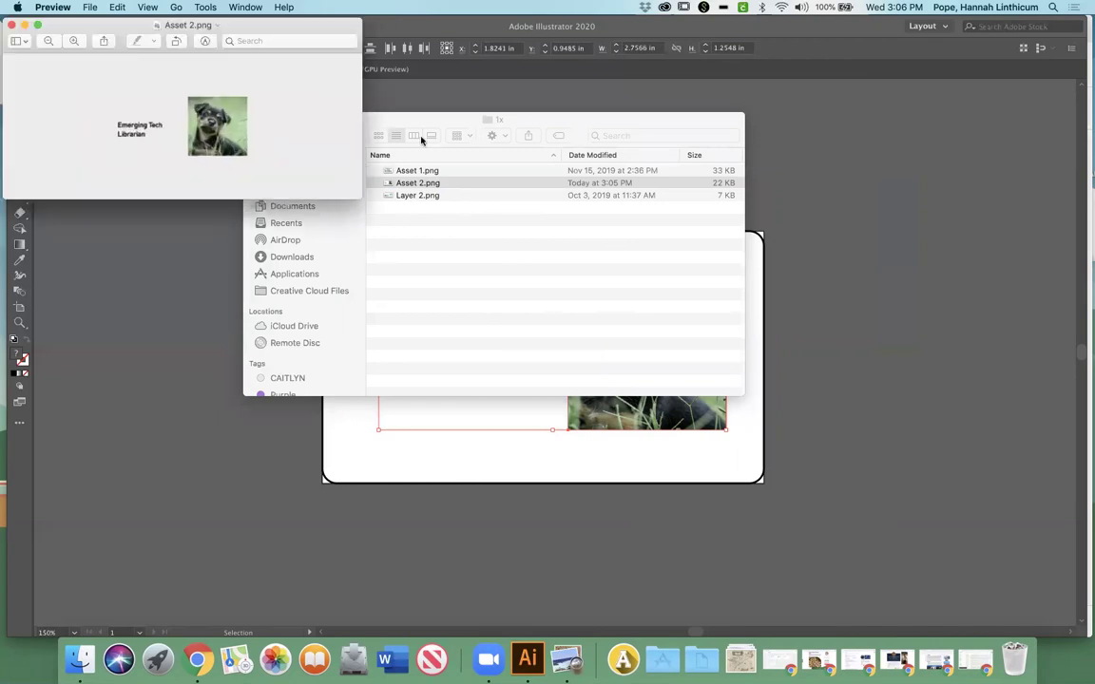
left_click(438, 172)
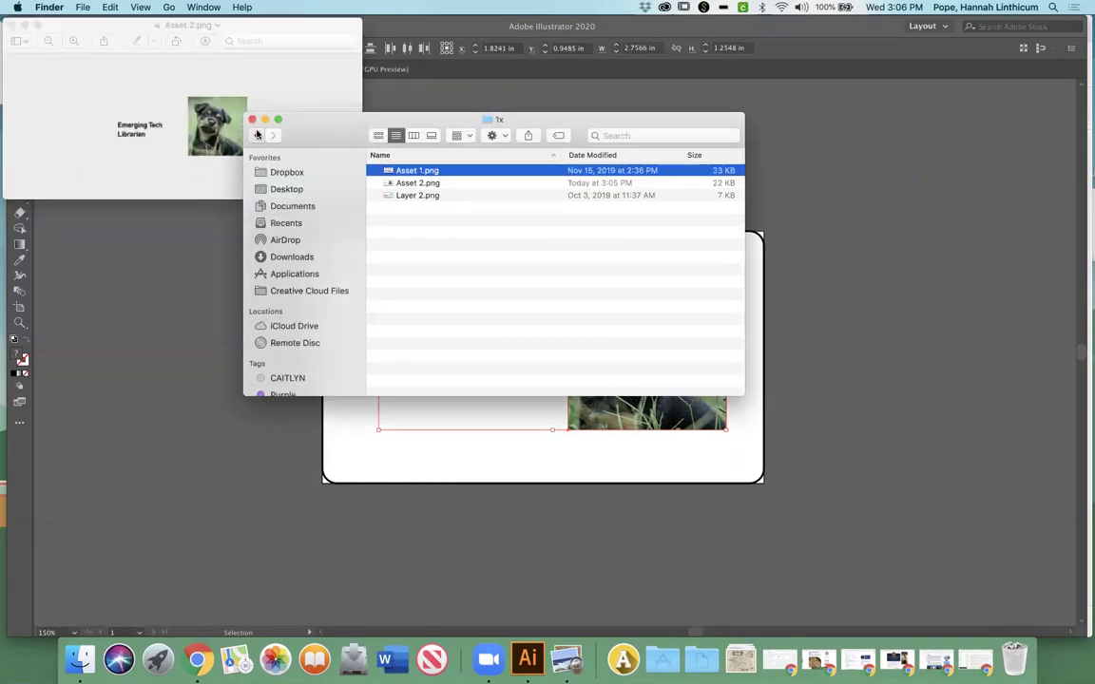
- Return to Documents and expand the SVG folder to view its files
left_click(256, 136)
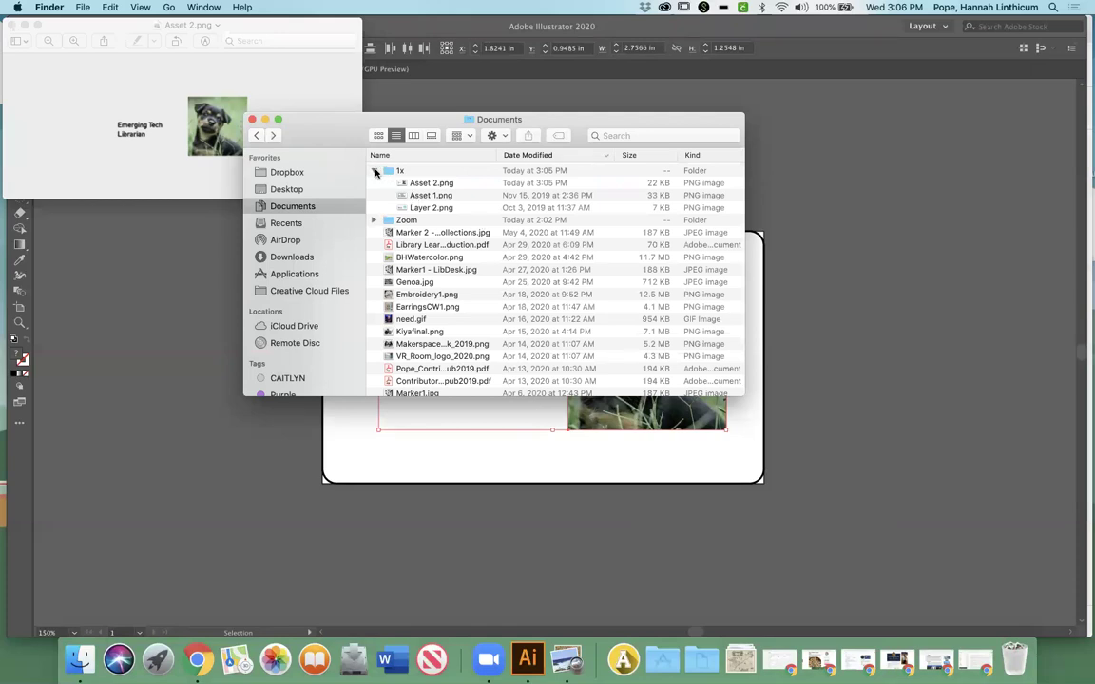
scroll(429, 280, "down", 5)
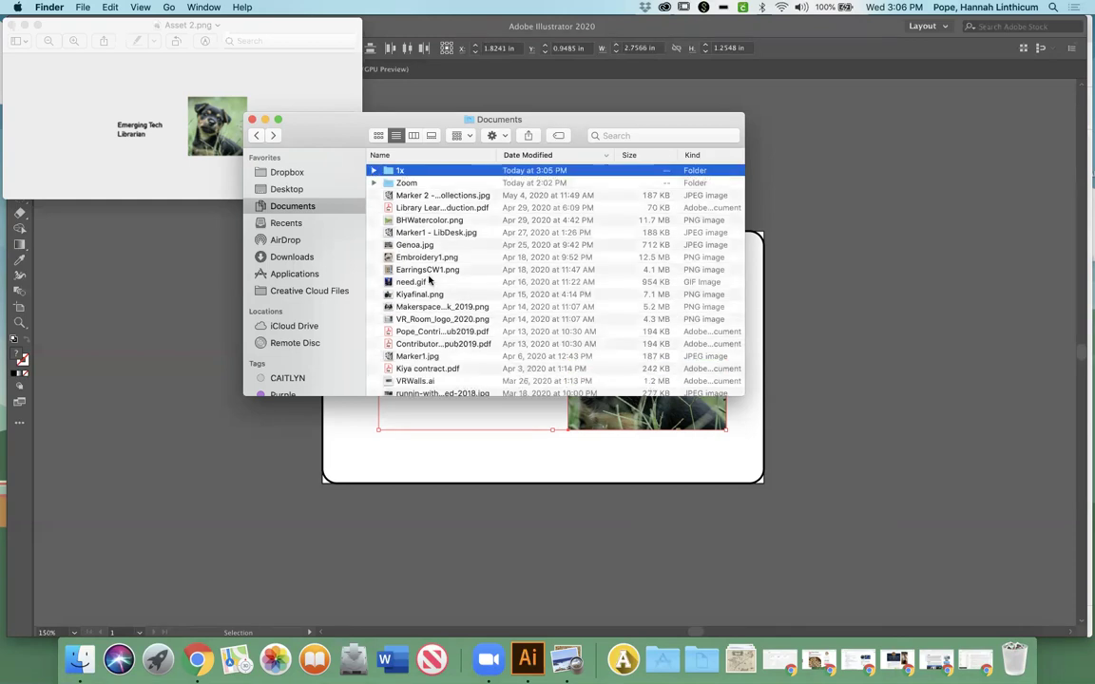
scroll(429, 280, "down", 15)
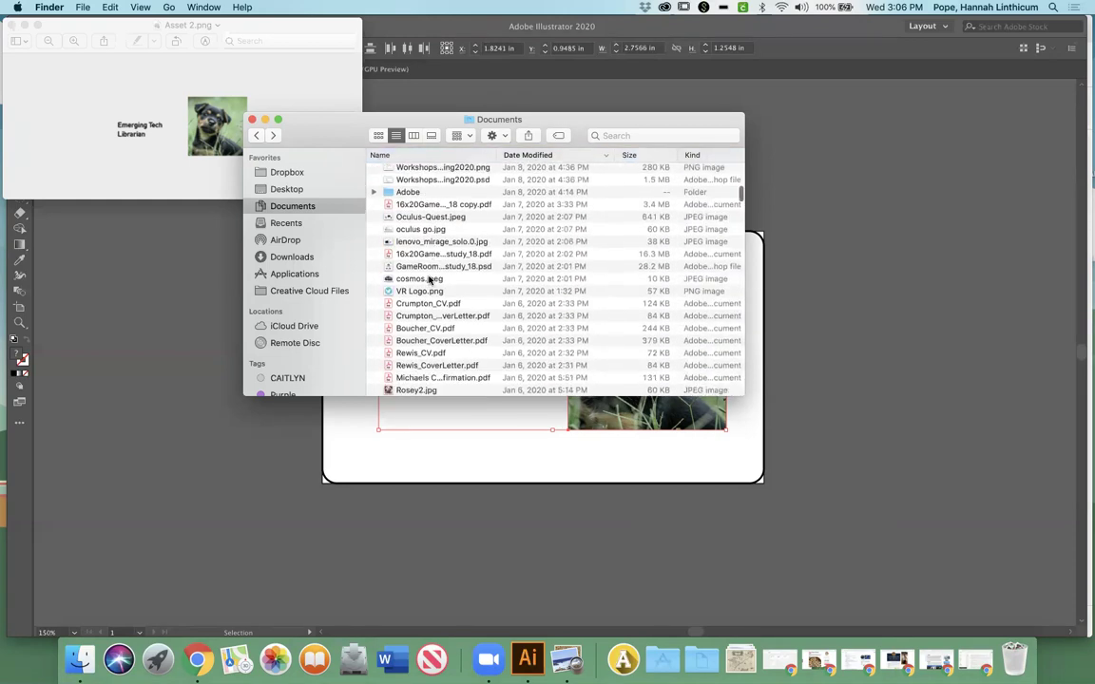
scroll(399, 266, "down", 2)
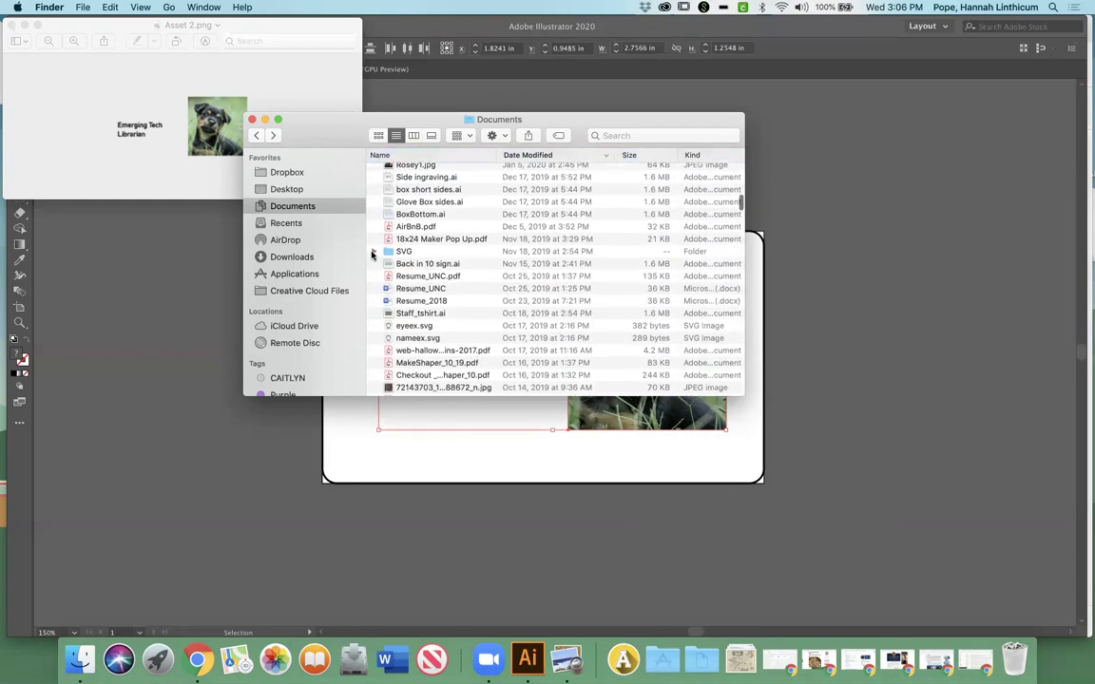
left_click(374, 253)
scroll(374, 285, "down", 3)
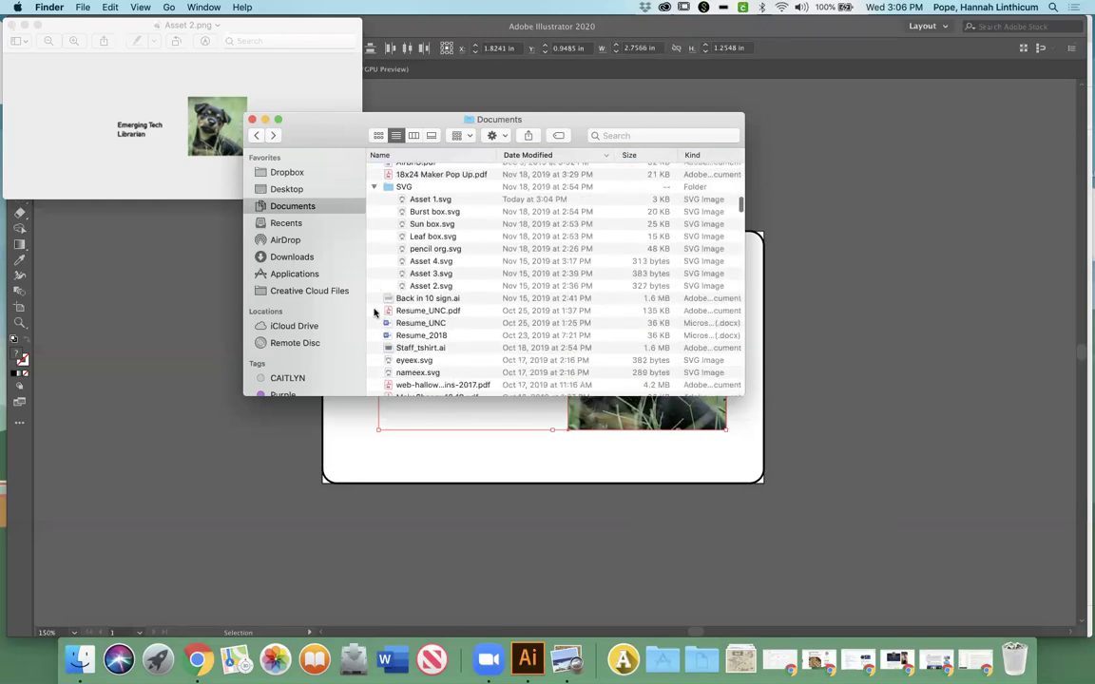
scroll(412, 190, "up", 15)
- Recheck the 1x folder, then open Asset 1.svg from the SVG folder in Illustrator
left_click(380, 170)
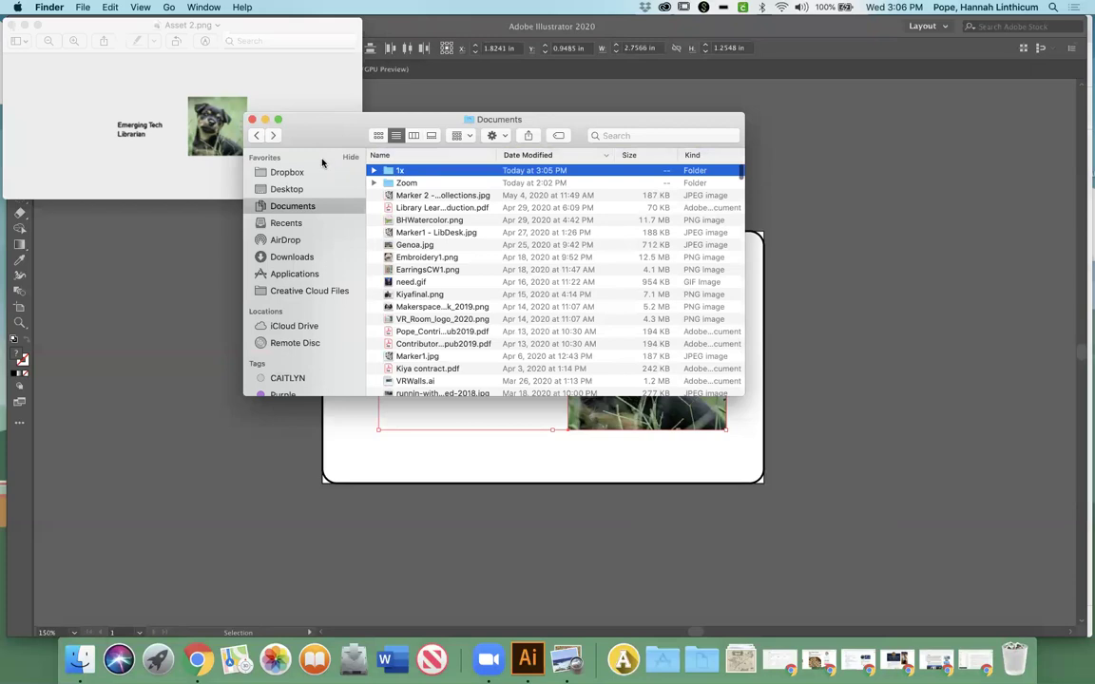
left_click(373, 170)
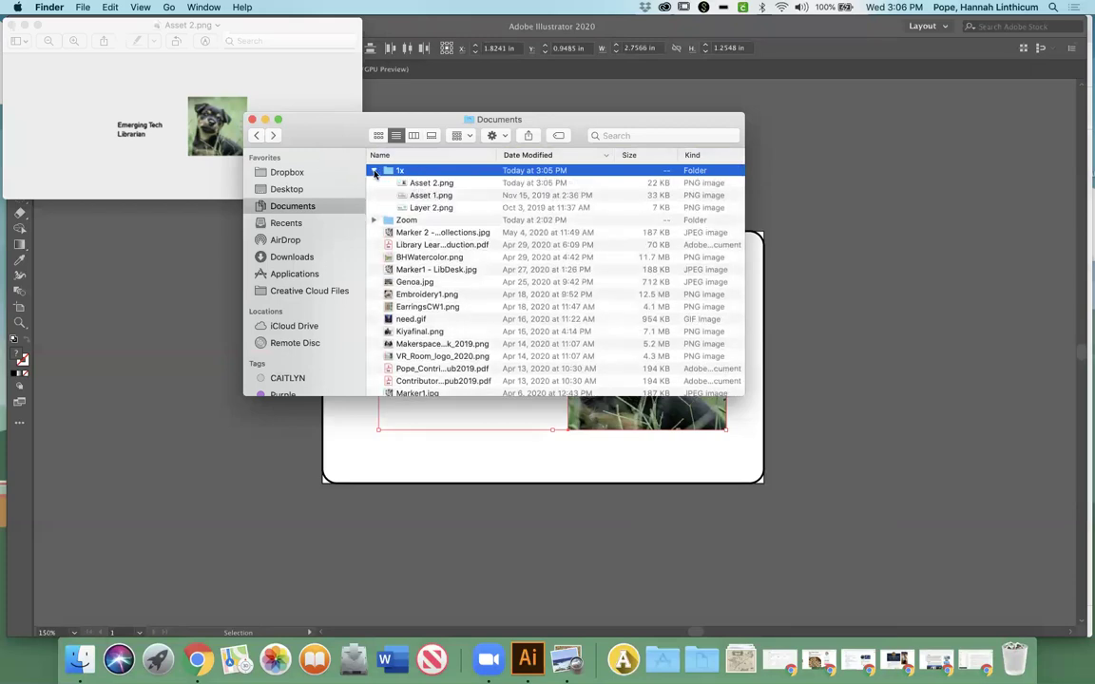
left_click(373, 171)
scroll(390, 313, "down", 20)
scroll(390, 313, "down", 15)
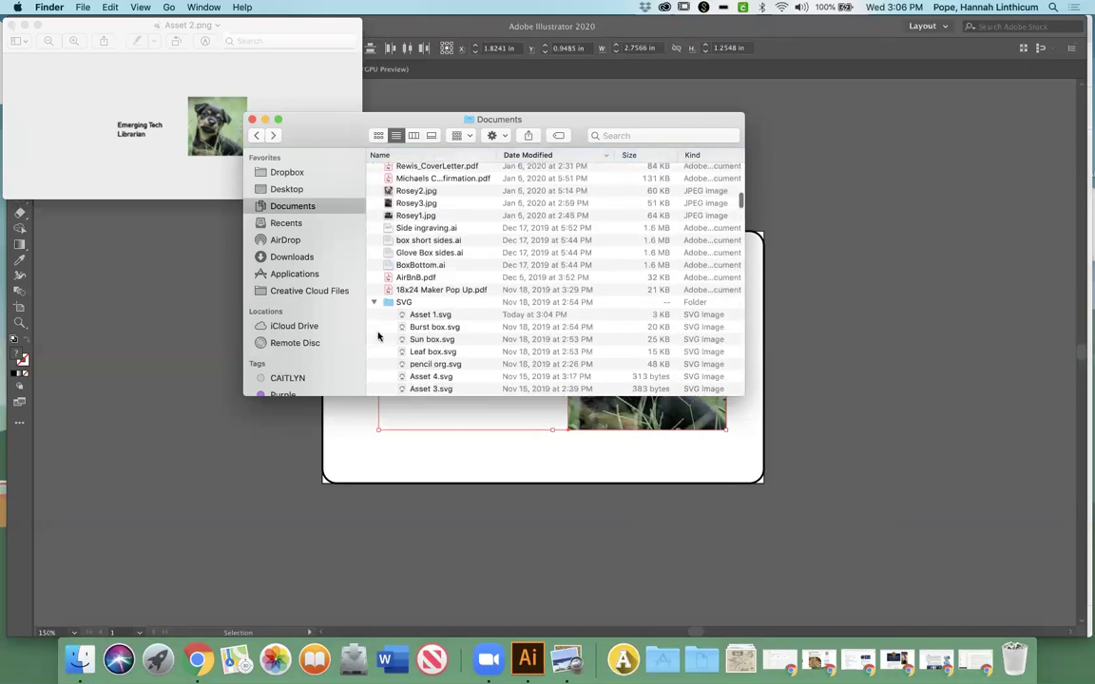
scroll(377, 336, "down", 8)
scroll(420, 205, "up", 2)
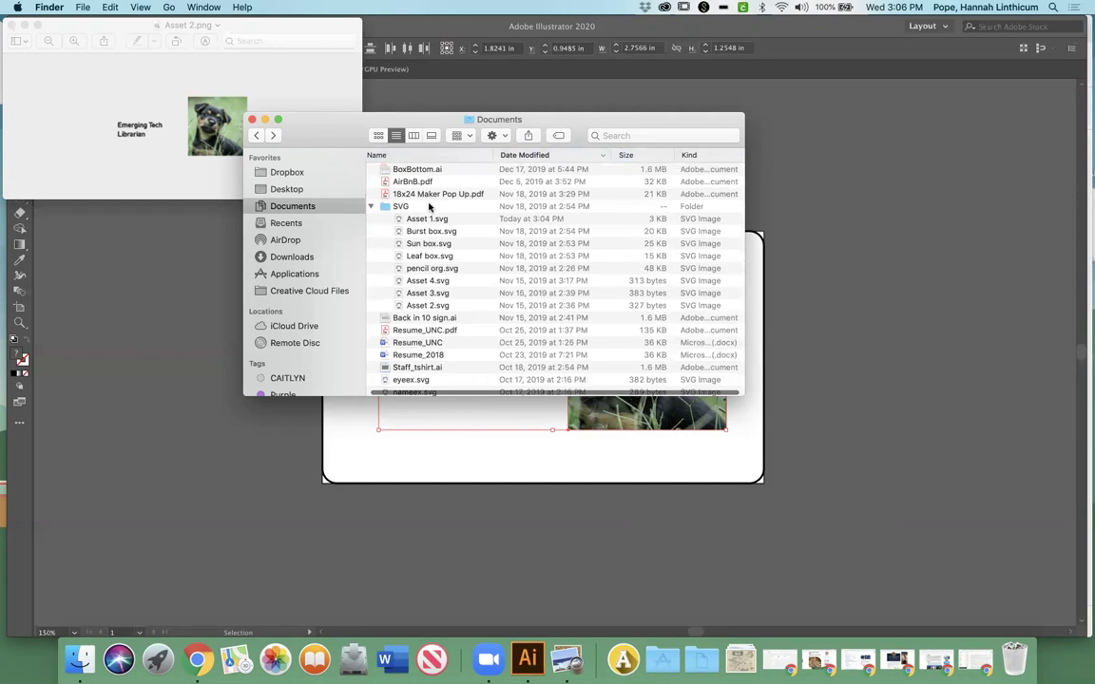
double_click(430, 219)
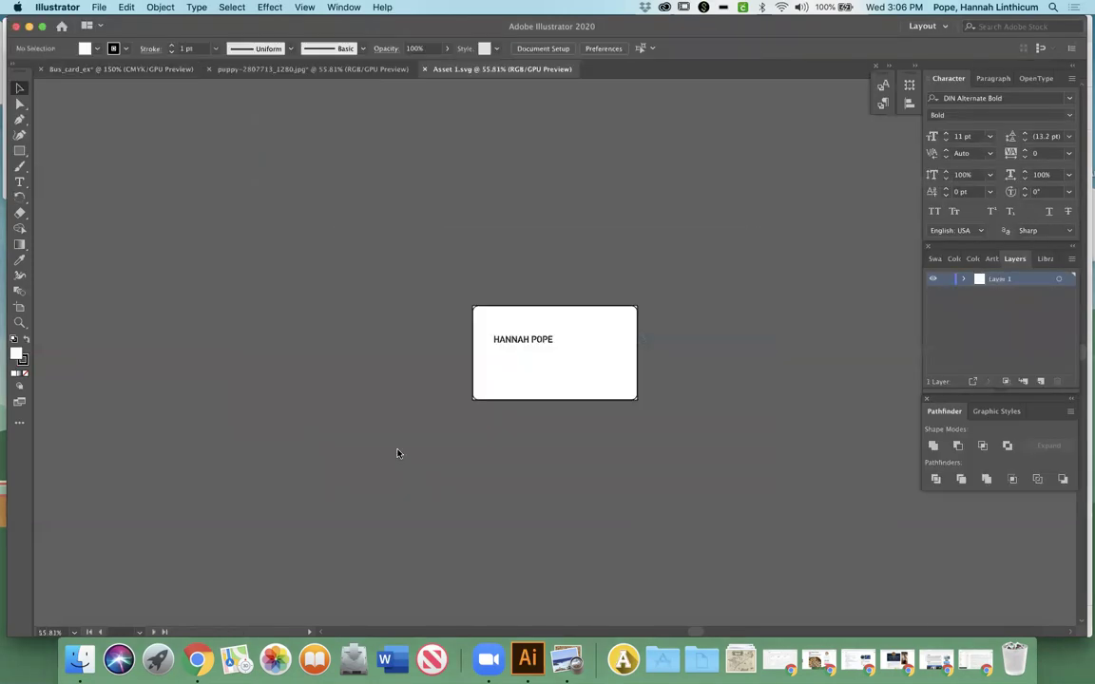
- Close Asset 1.svg, cancel closing the puppy document, and switch back to Finder
left_click(424, 71)
left_click(209, 71)
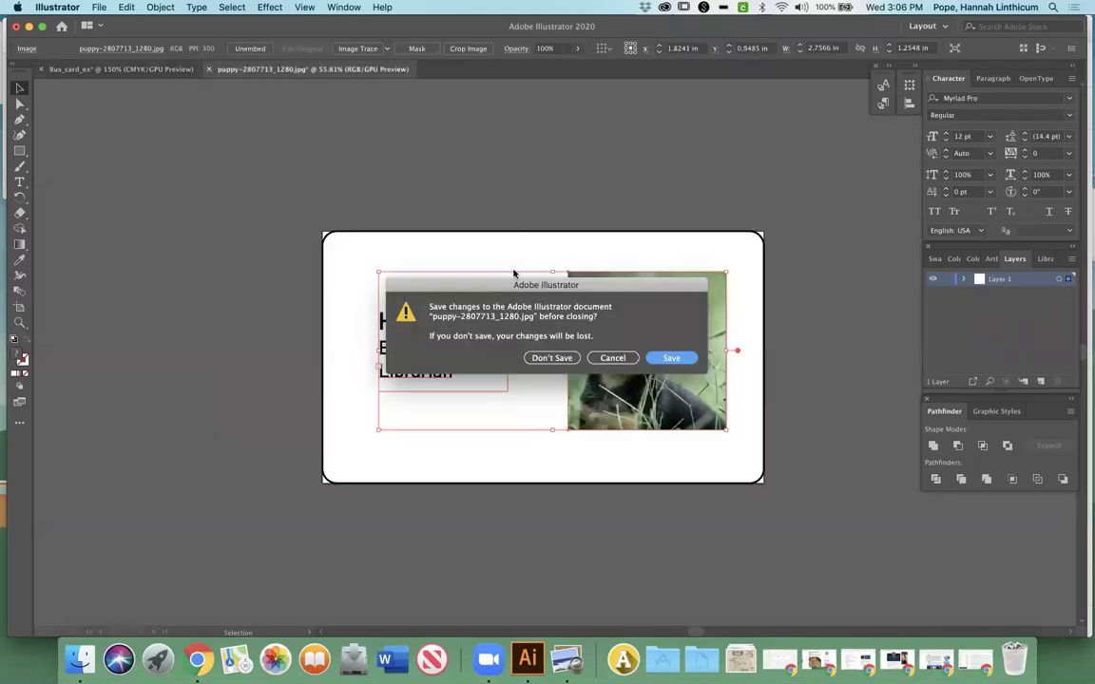
left_click(604, 362)
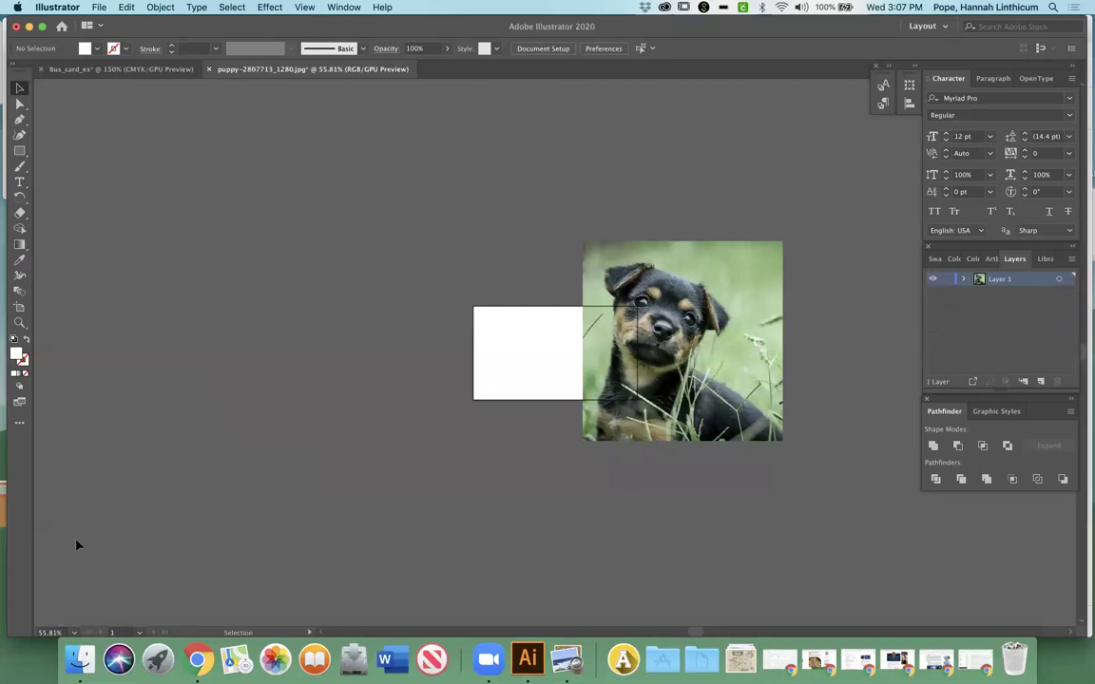
left_click(80, 658)
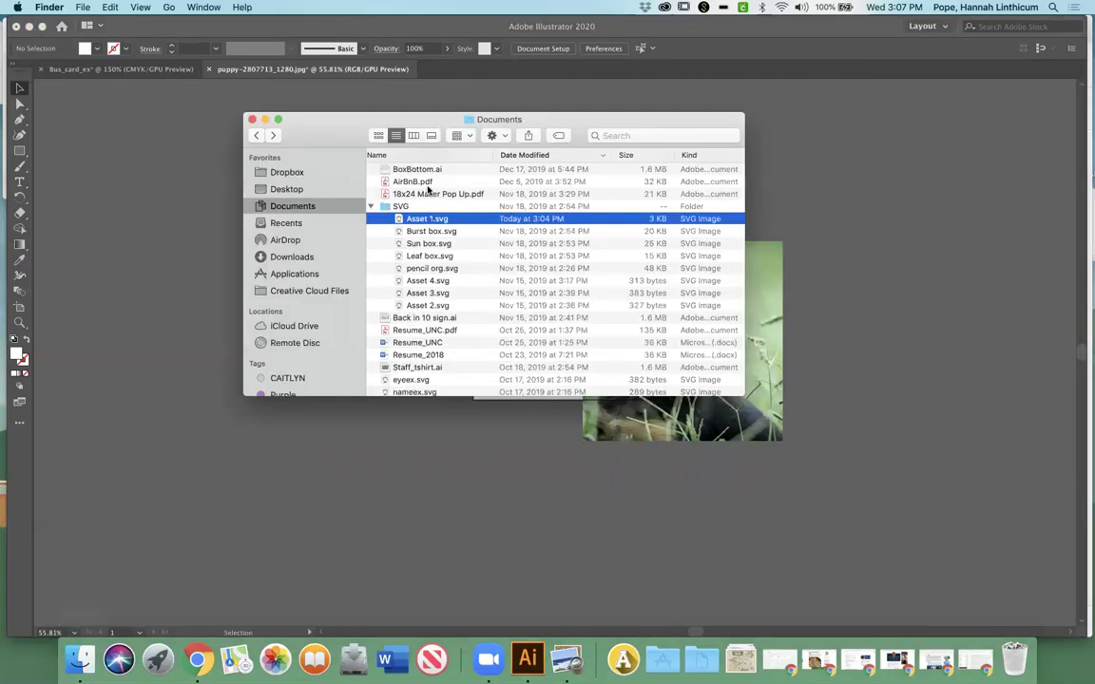
- Expand and collapse the 1x and SVG folders to review the exported PNG and SVG files
scroll(429, 190, "up", 10)
left_click(369, 171)
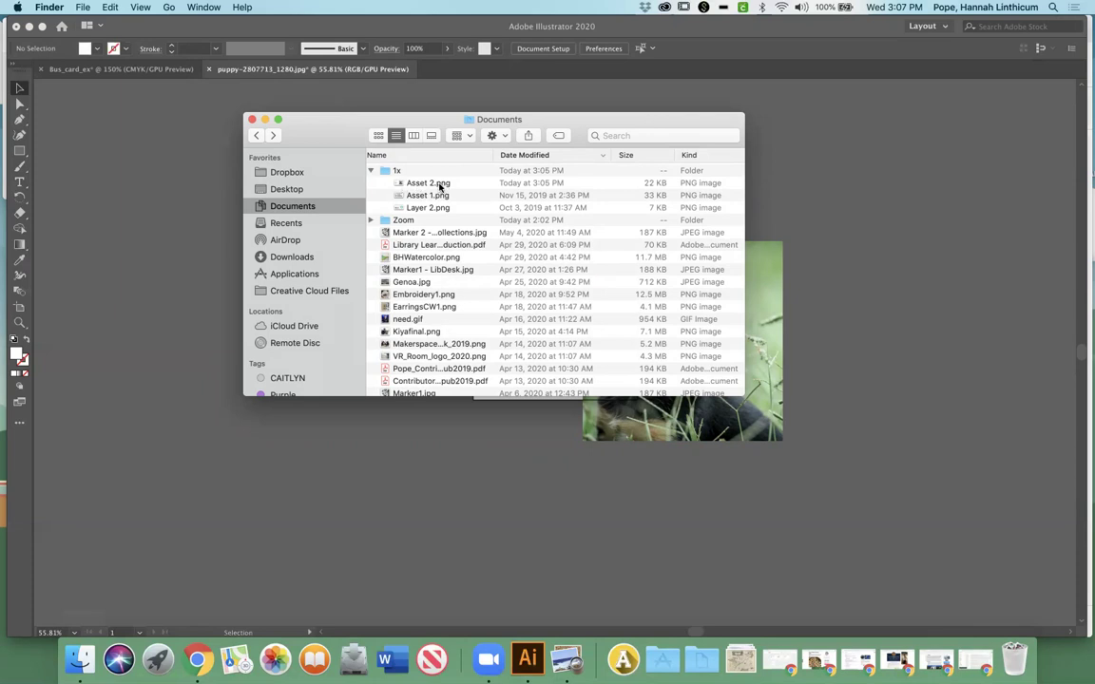
left_click(371, 171)
scroll(403, 257, "down", 10)
scroll(403, 257, "down", 15)
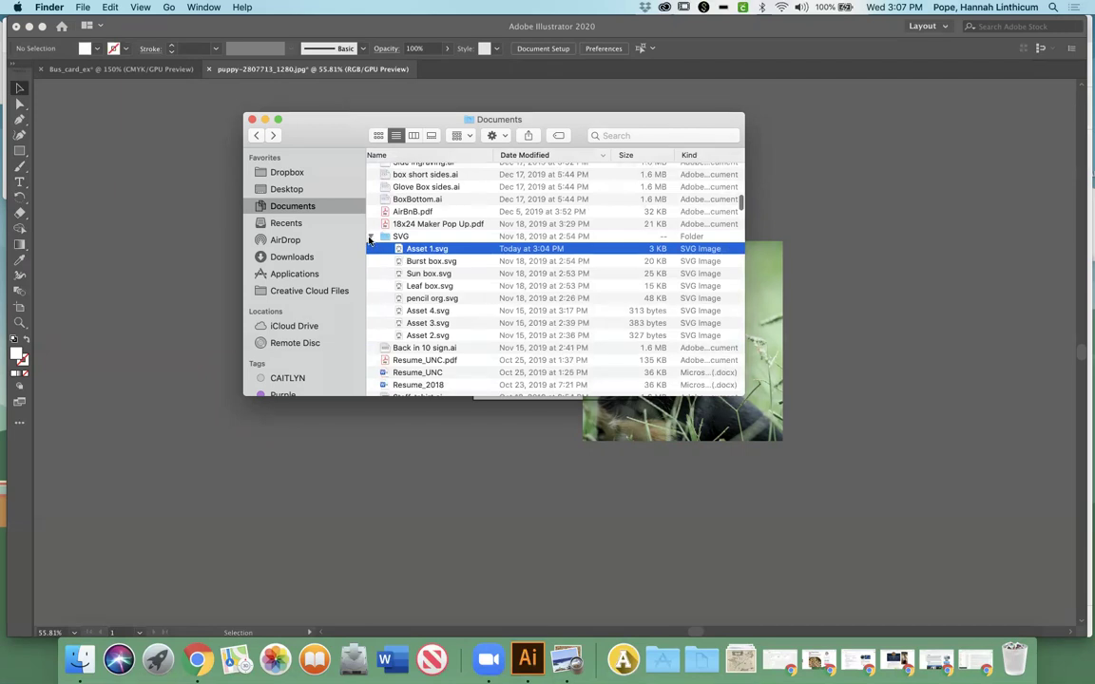
left_click(370, 237)
left_click(371, 237)
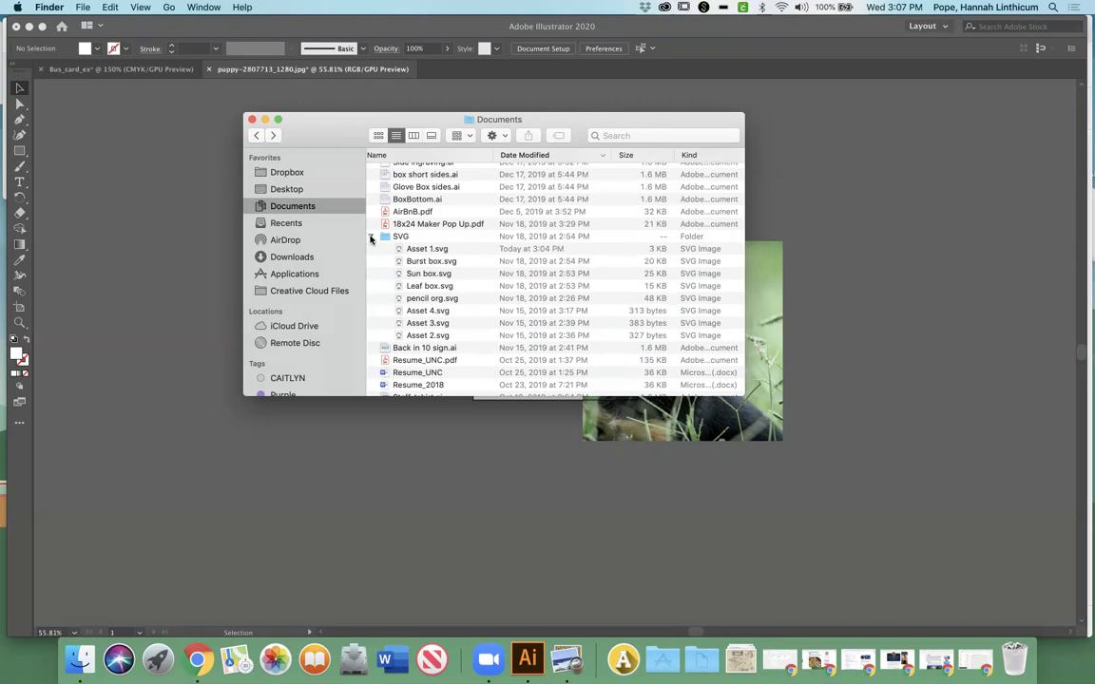
left_click(370, 238)
scroll(375, 196, "up", 10)
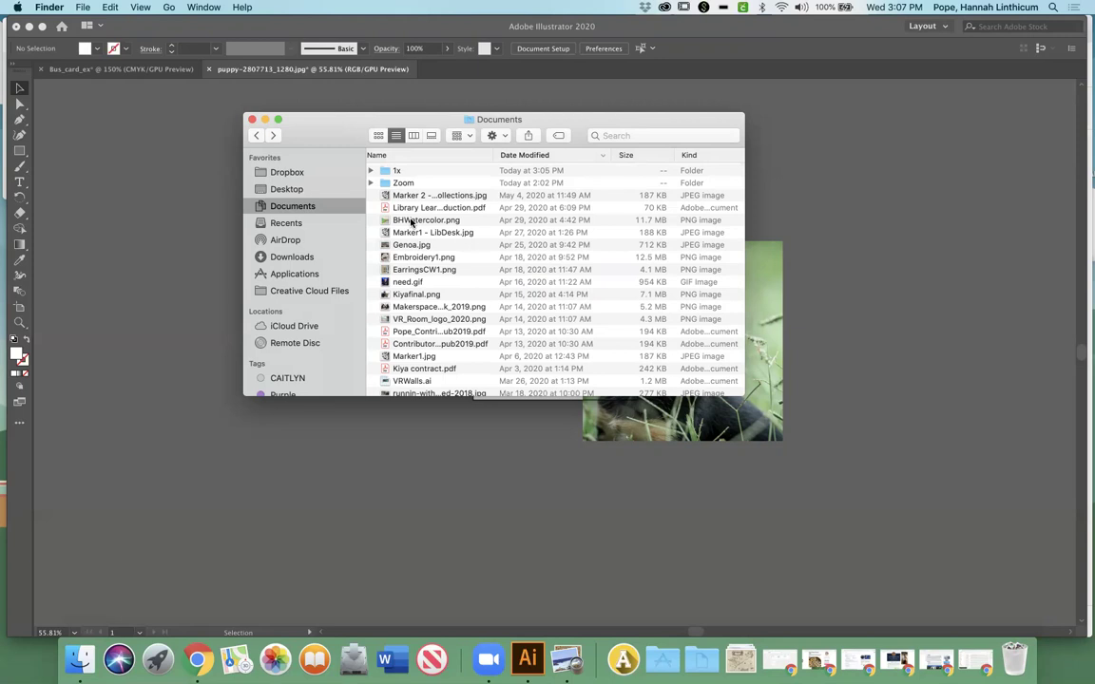
- Glance at the 1x folder once more, close the Documents window, and return to Illustrator
left_click(370, 171)
left_click(370, 171)
left_click(252, 121)
left_click(432, 253)
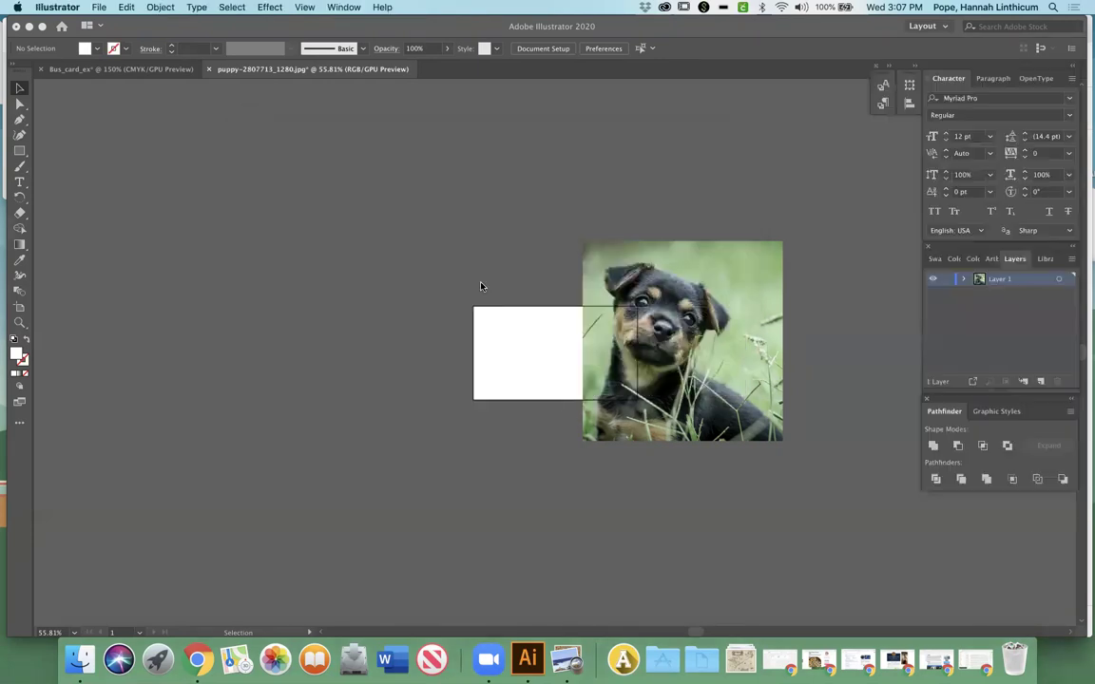
- Close the puppy document with Don't Save, unlock the Cut layer, and select the card's puppy photo
left_click(209, 69)
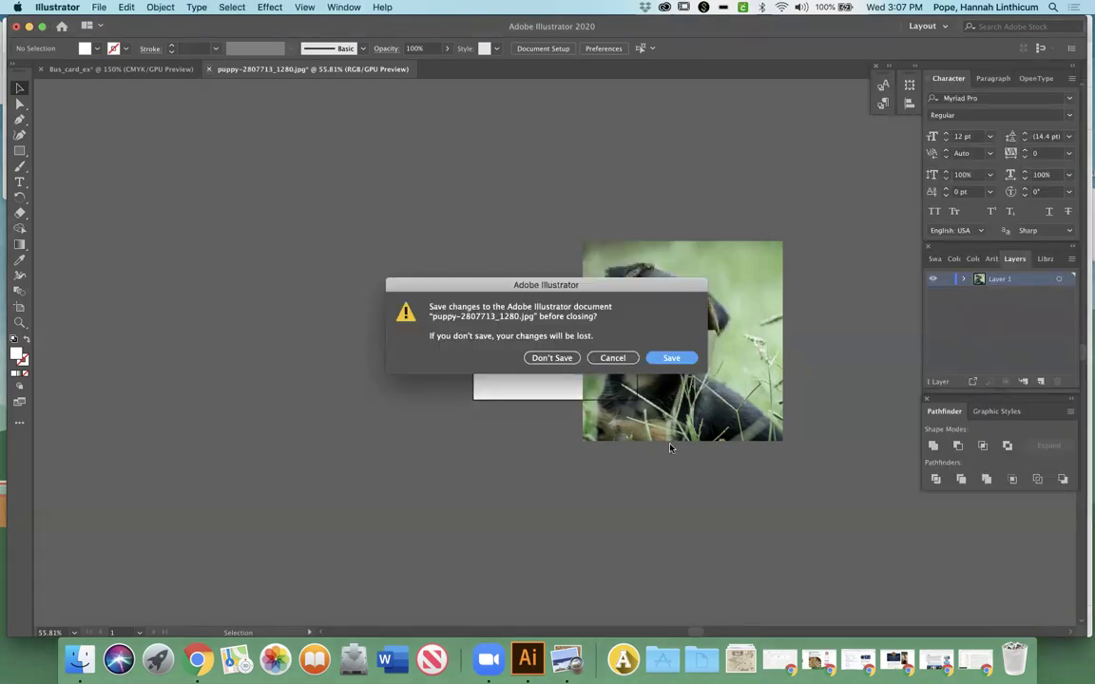
left_click(564, 359)
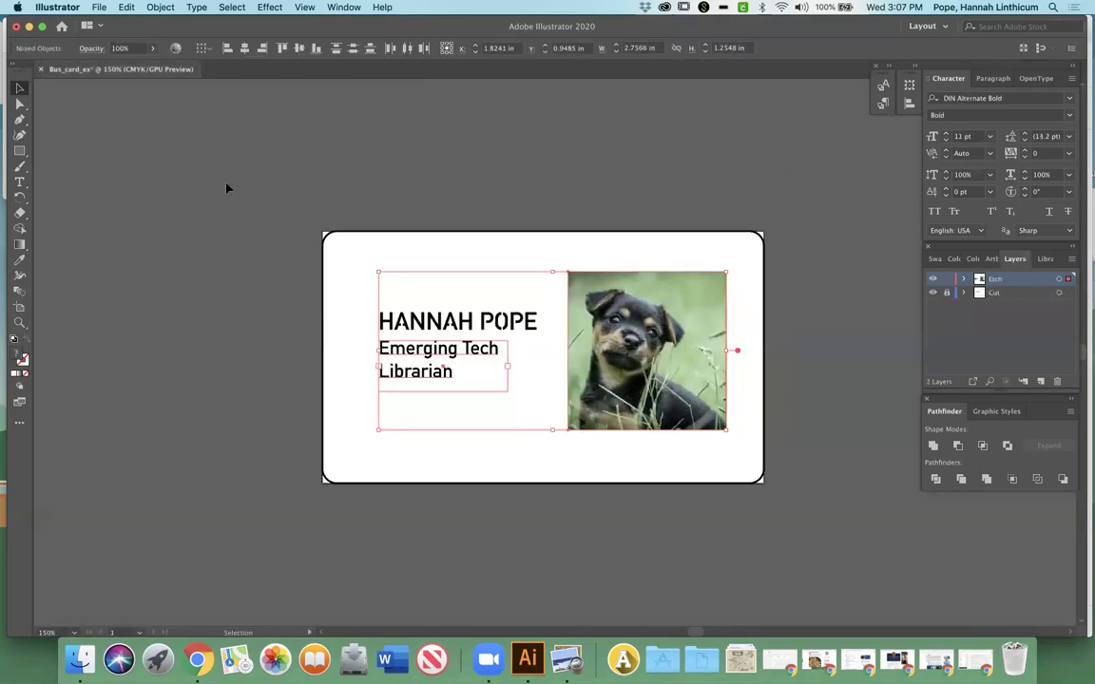
left_click(258, 238)
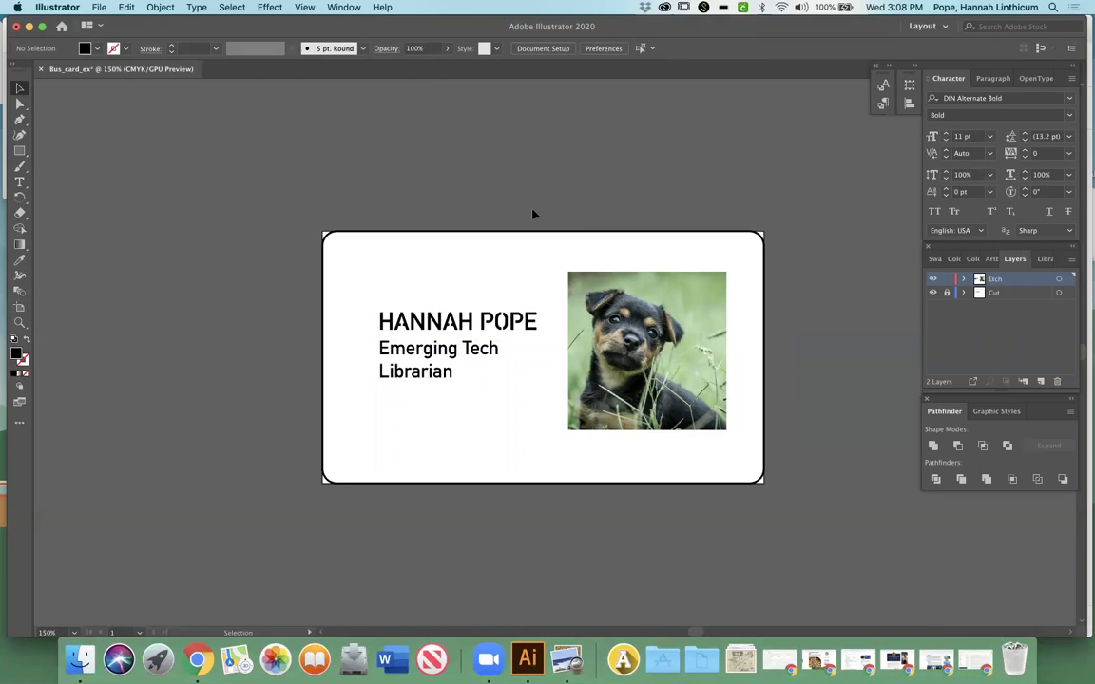
left_click(947, 292)
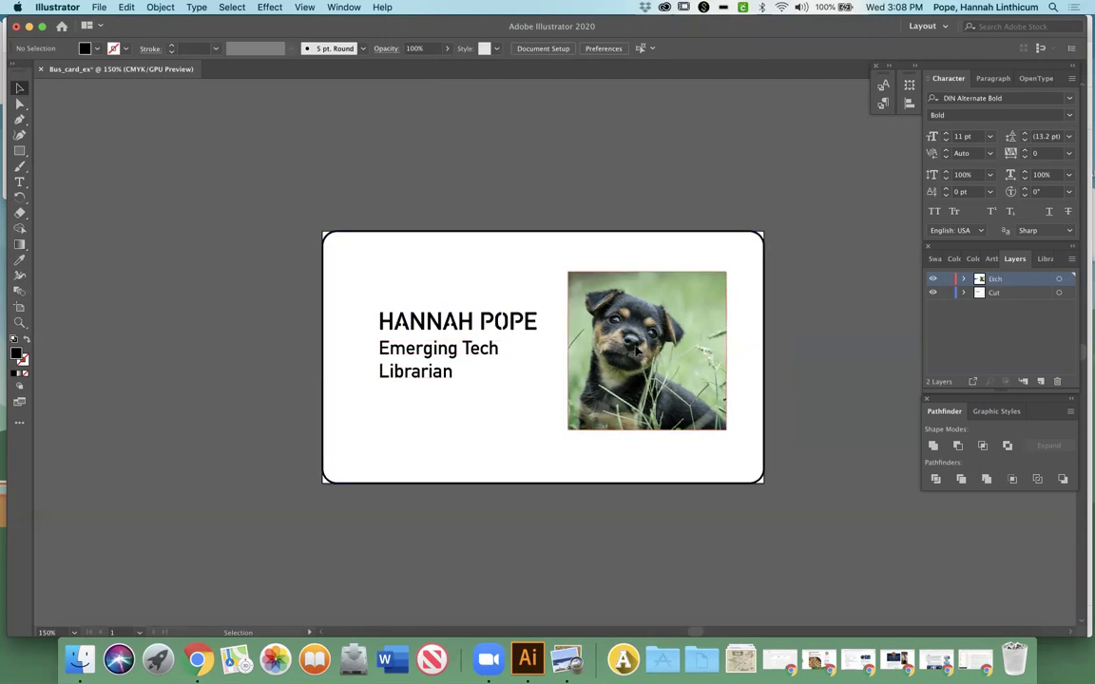
left_click(608, 342)
- Enter isolation mode on the puppy photo, then exit without changing the card
double_click(647, 352)
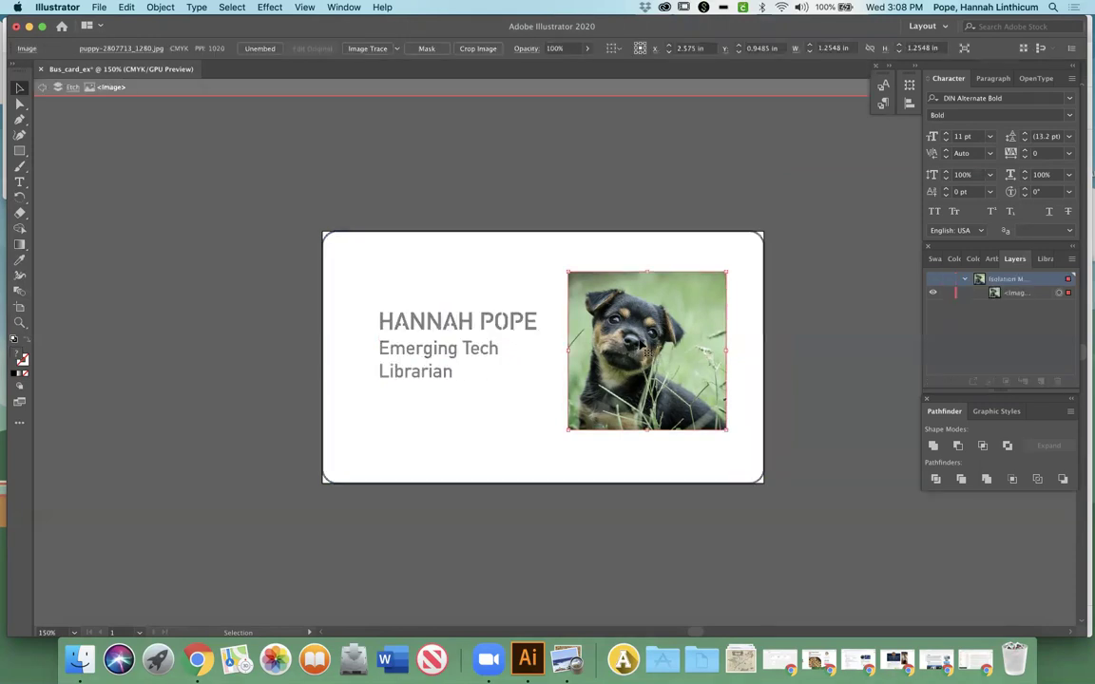
right_click(641, 345)
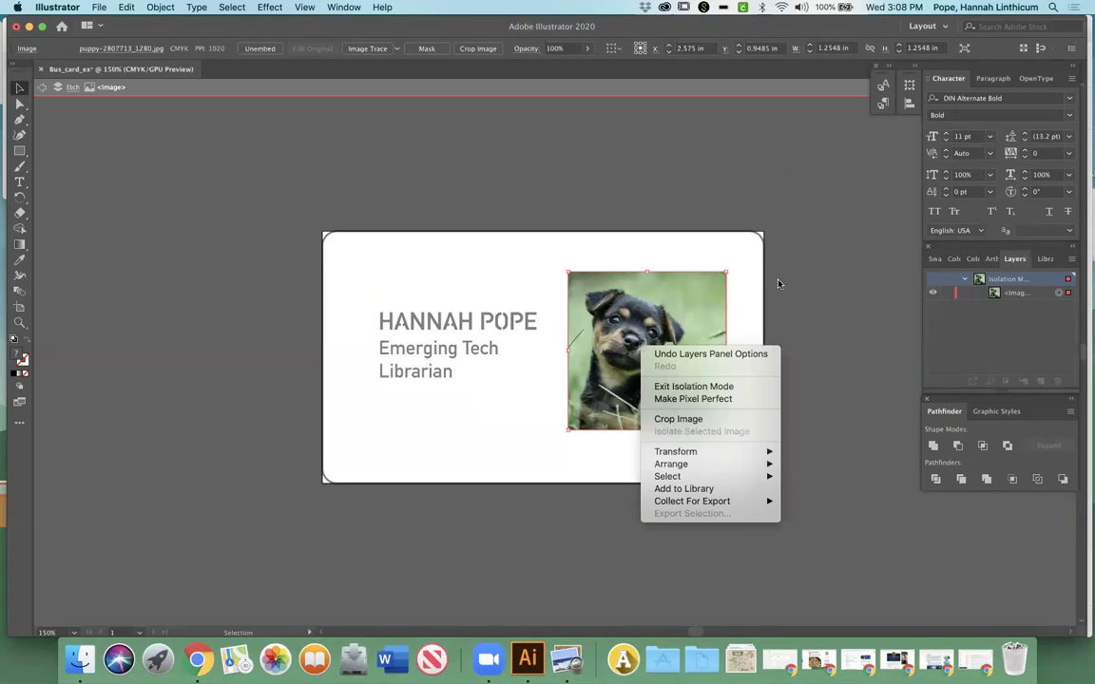
mouse_move(708, 452)
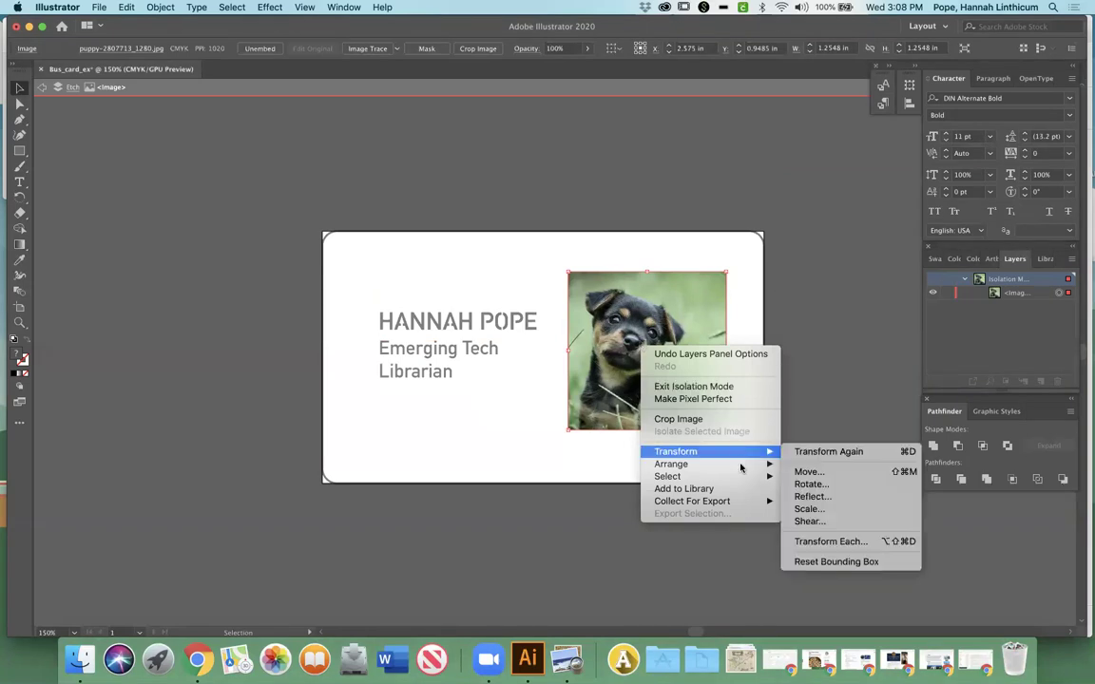
left_click(832, 283)
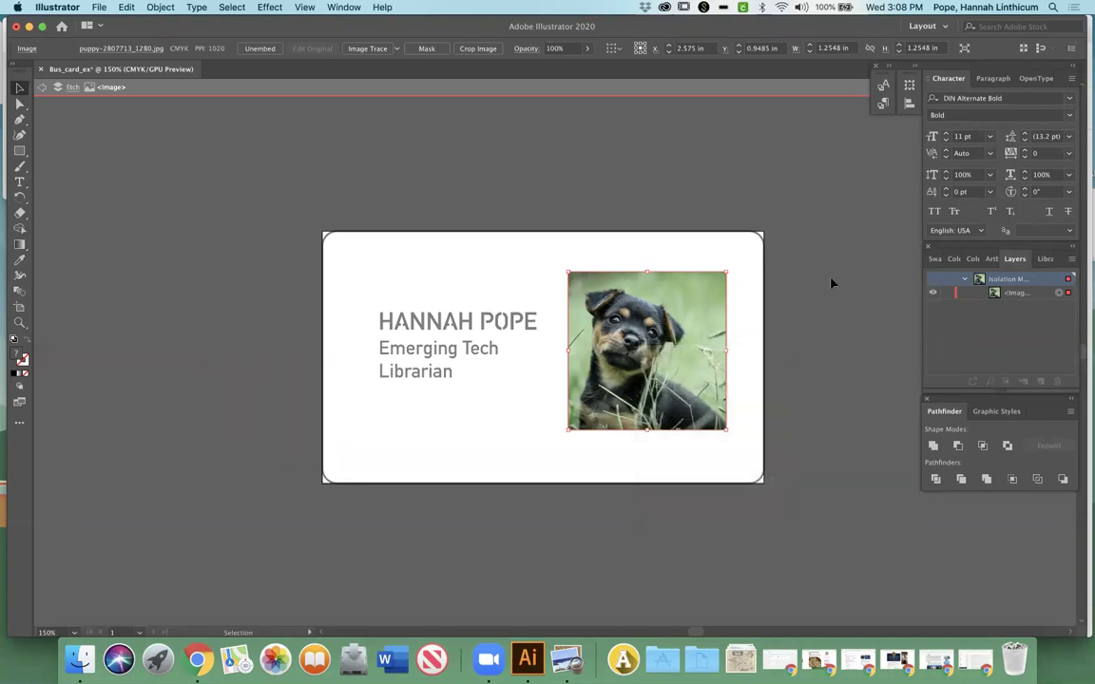
left_click(271, 196)
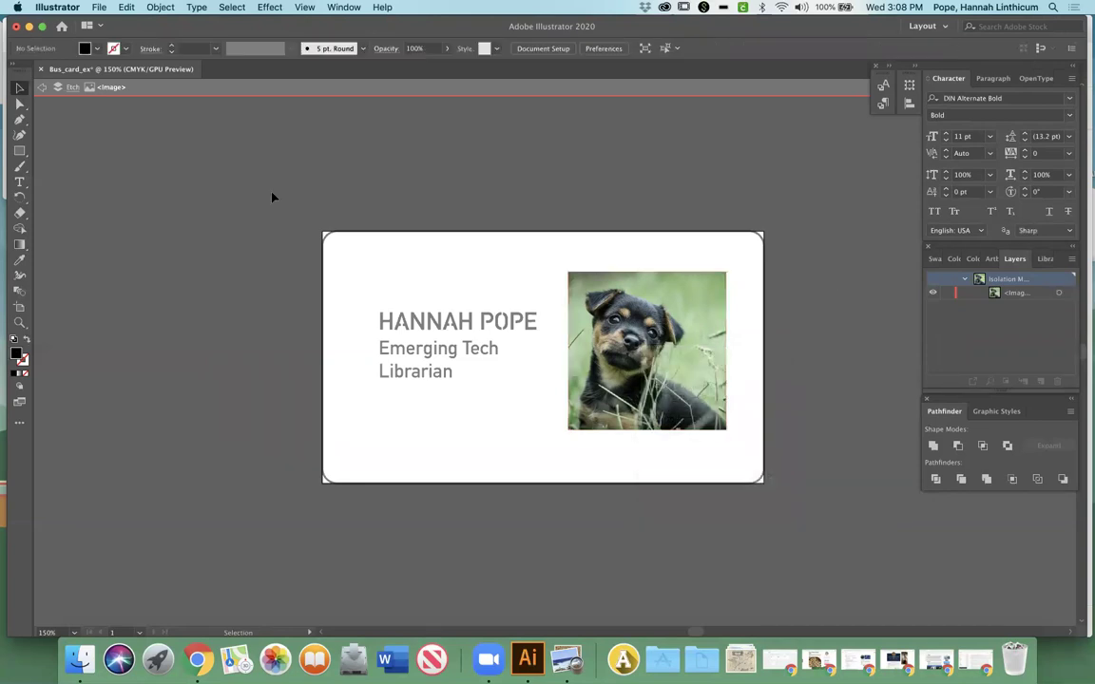
left_click(43, 88)
left_click(43, 89)
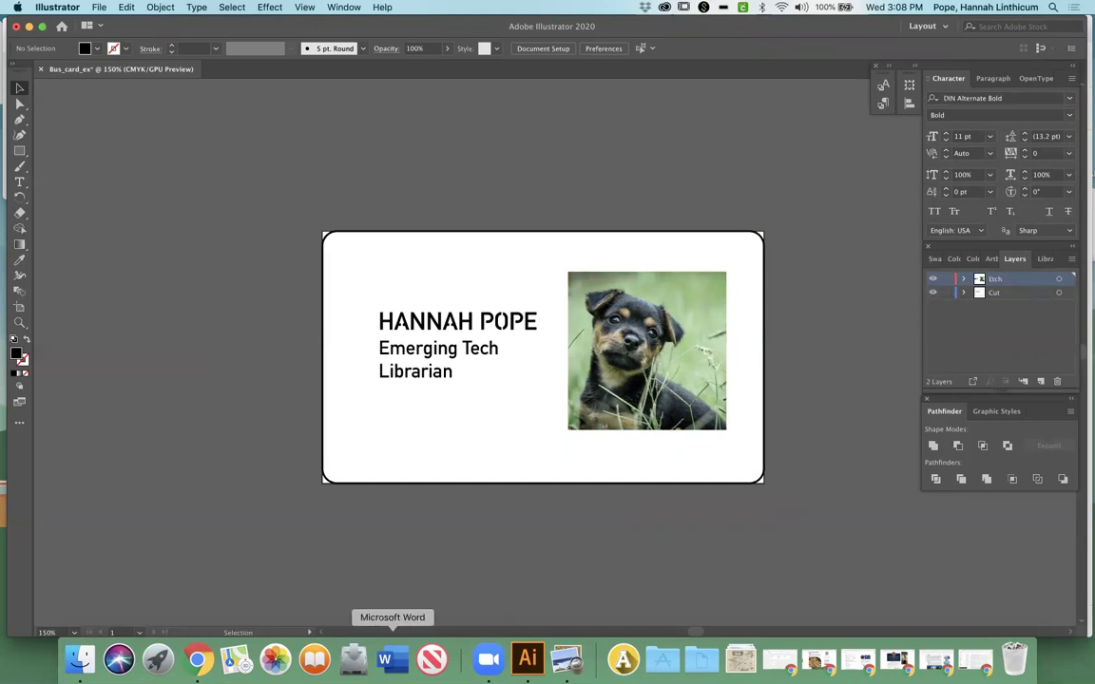
- In Chrome, present the Laser Cut a Business Card slides starting at slide 13
left_click(196, 658)
scroll(103, 526, "down", 1)
scroll(103, 526, "down", 3)
left_click(98, 422)
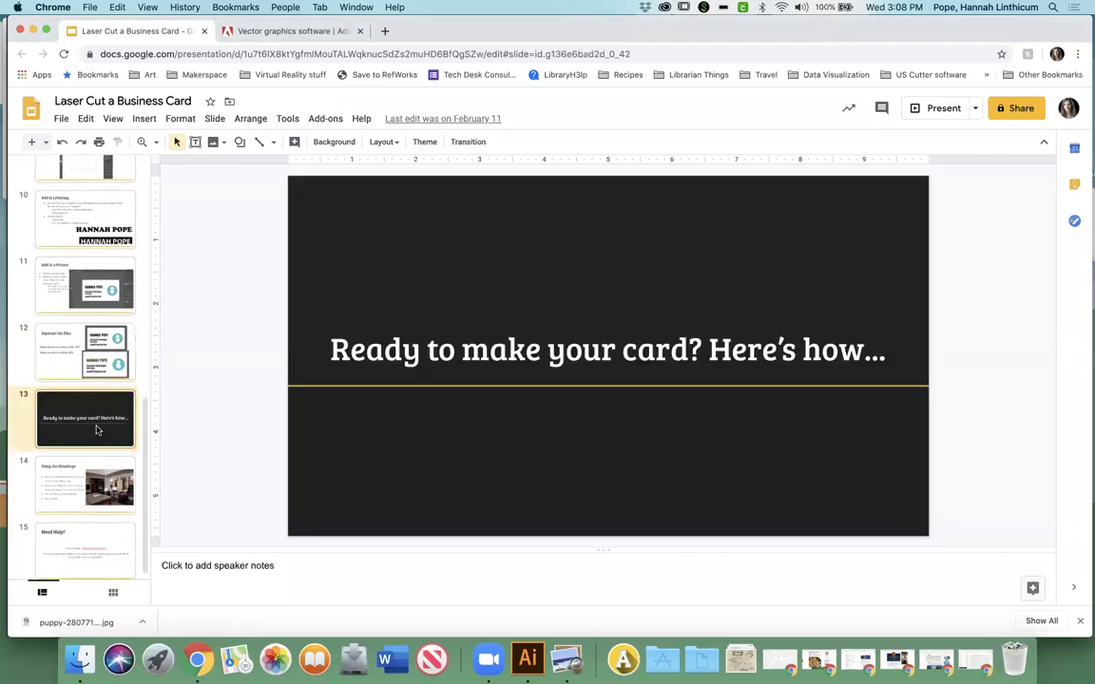
left_click(943, 107)
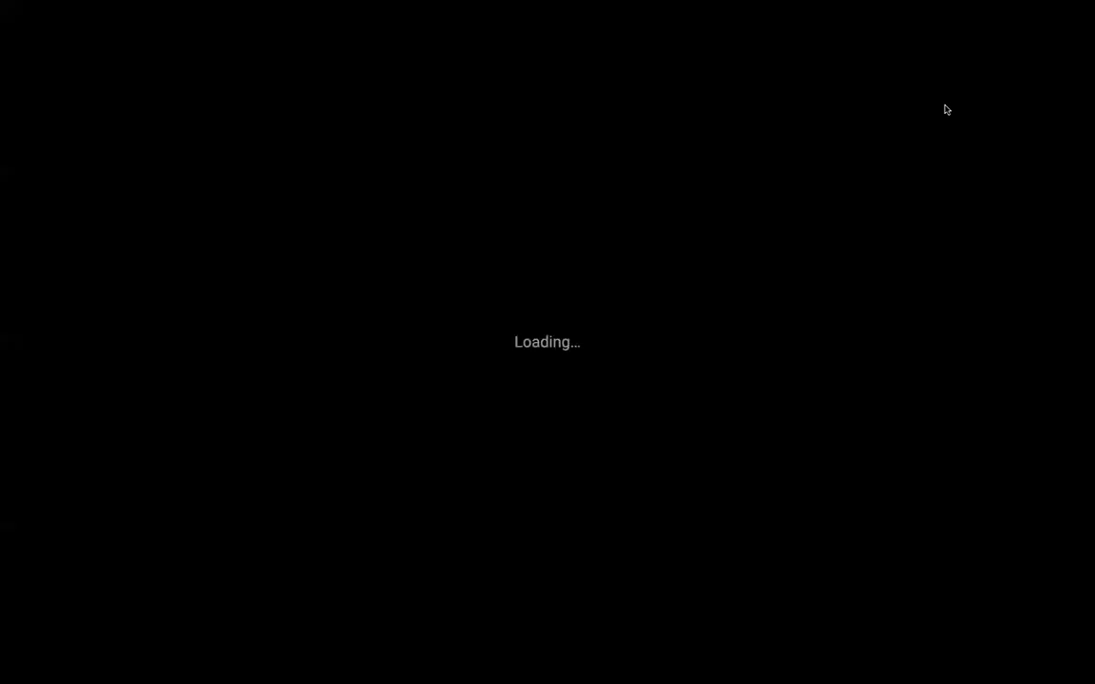